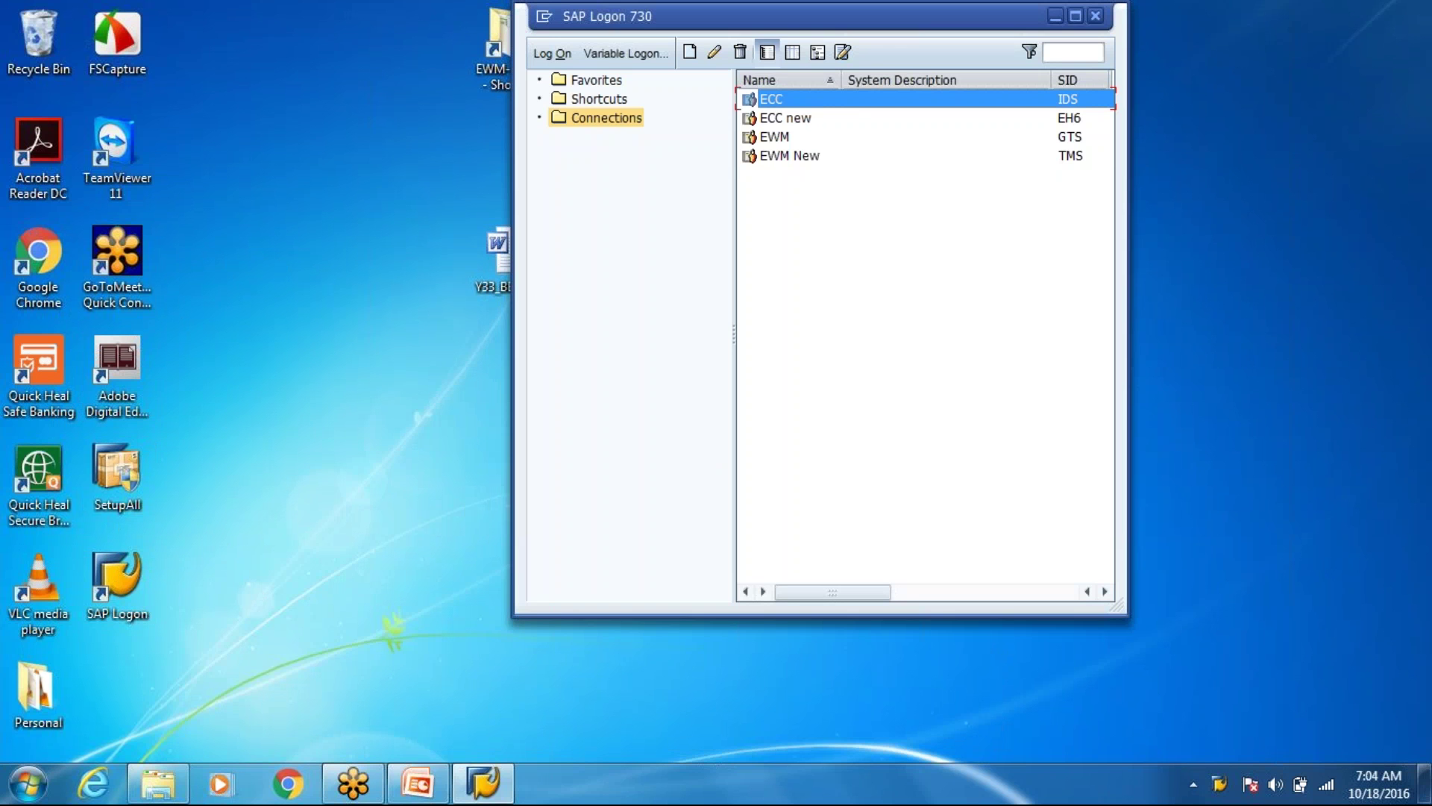
Select the EWM New connection in SAP Logon 730 and log on to it.
left_click(778, 158)
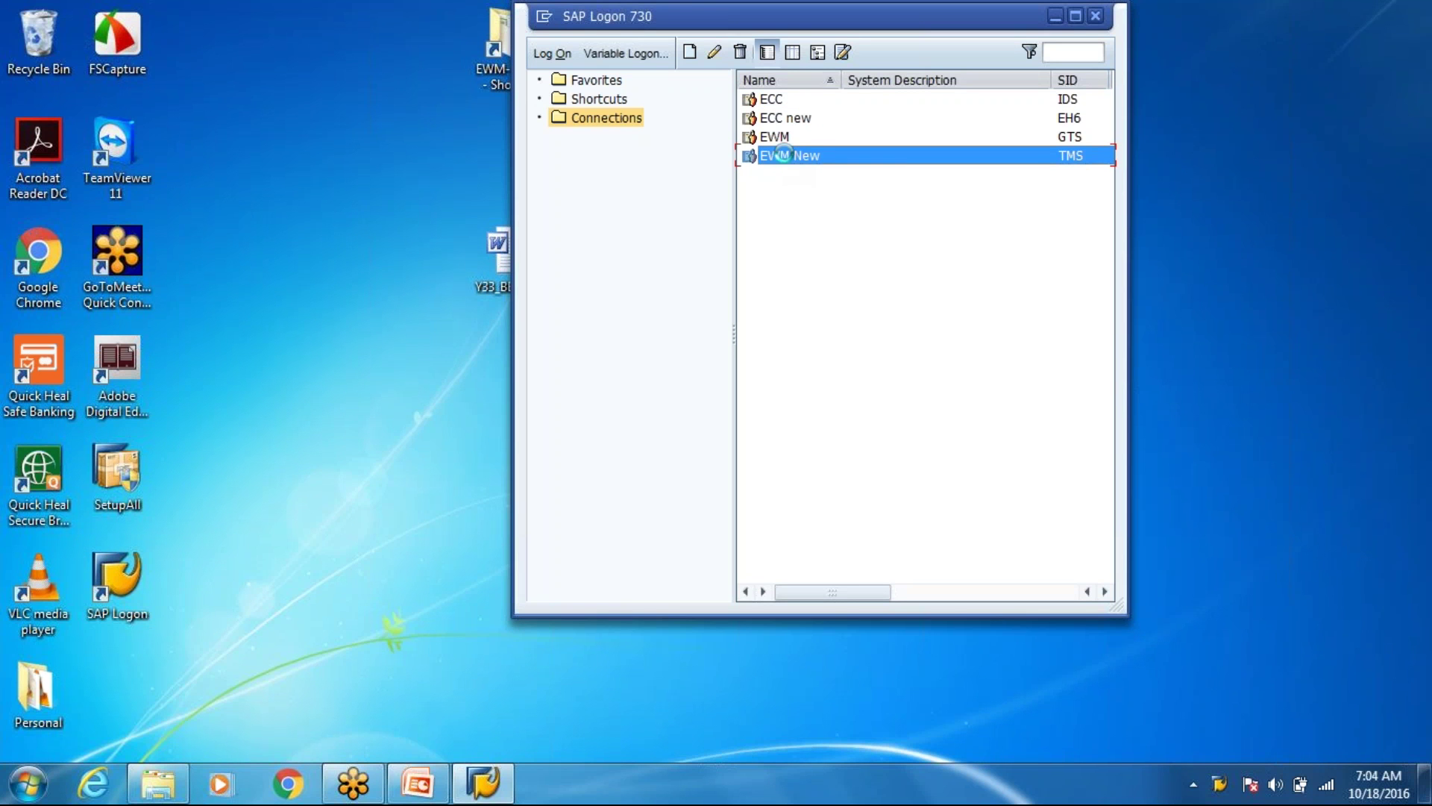
double_click(781, 155)
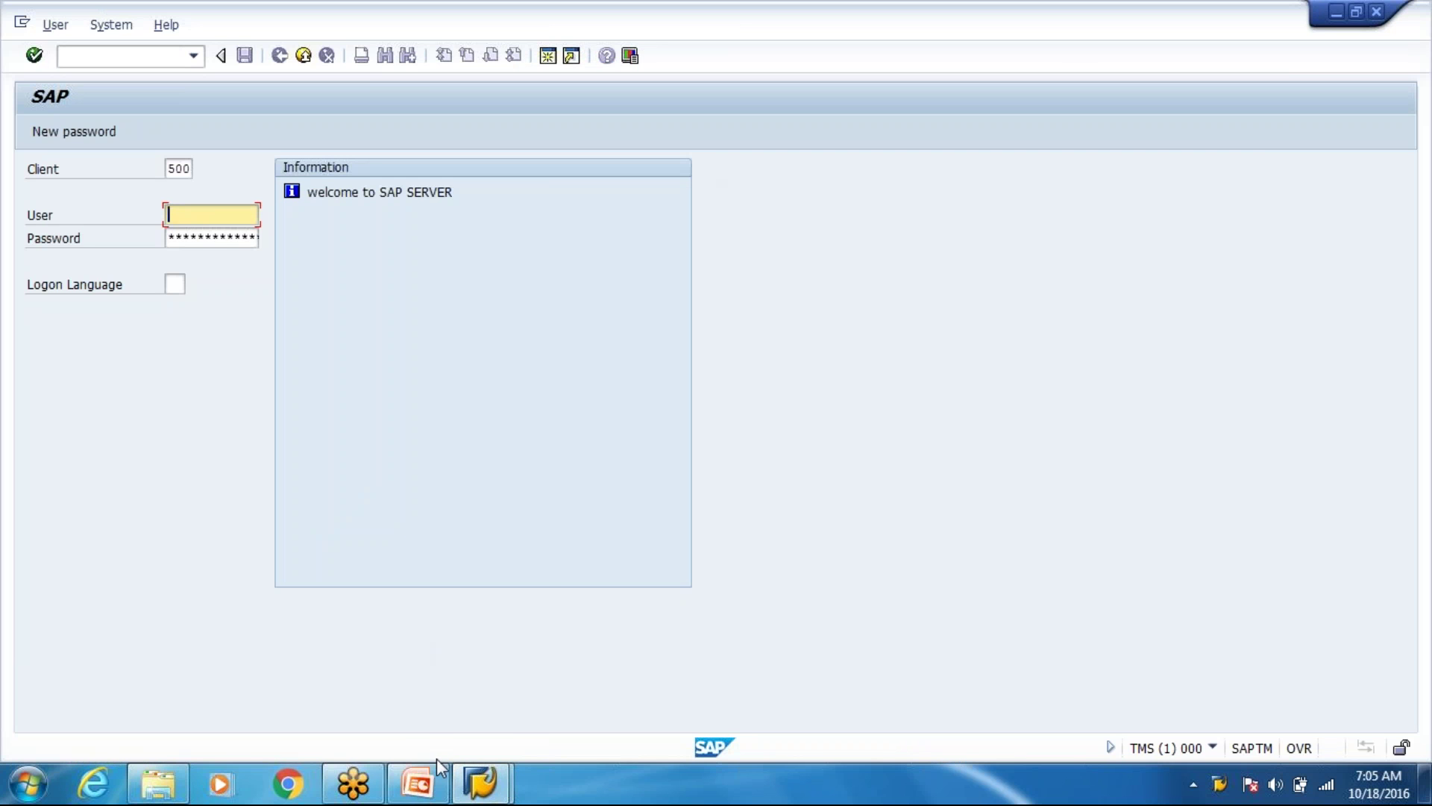
Dismiss the PowerPoint preview and change the logon client from 500 to 400.
mouse_move(440, 783)
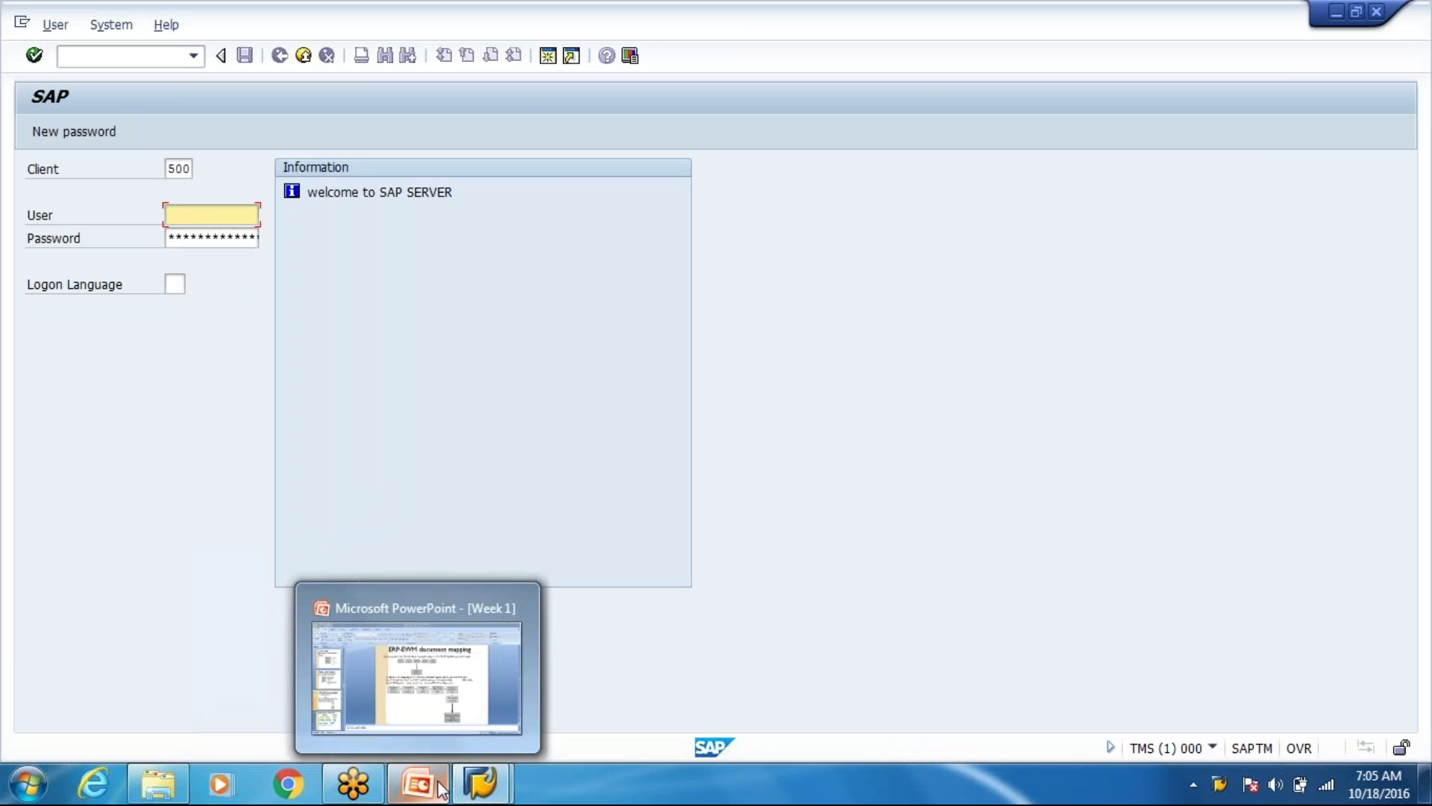
left_click(900, 789)
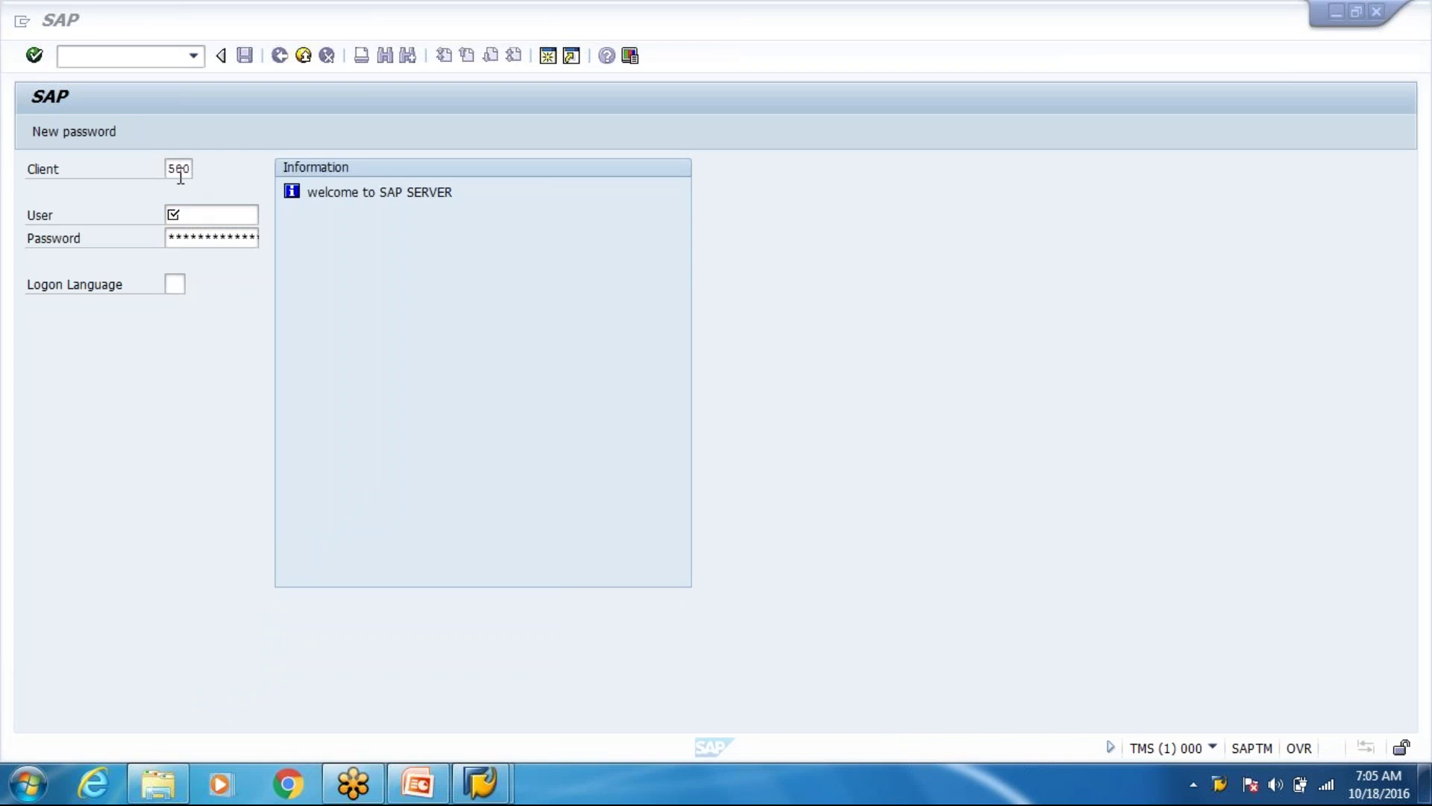
left_click(180, 176)
key("BackSpace")
key("BackSpace")
key("BackSpace")
key("Down")
key("Tab")
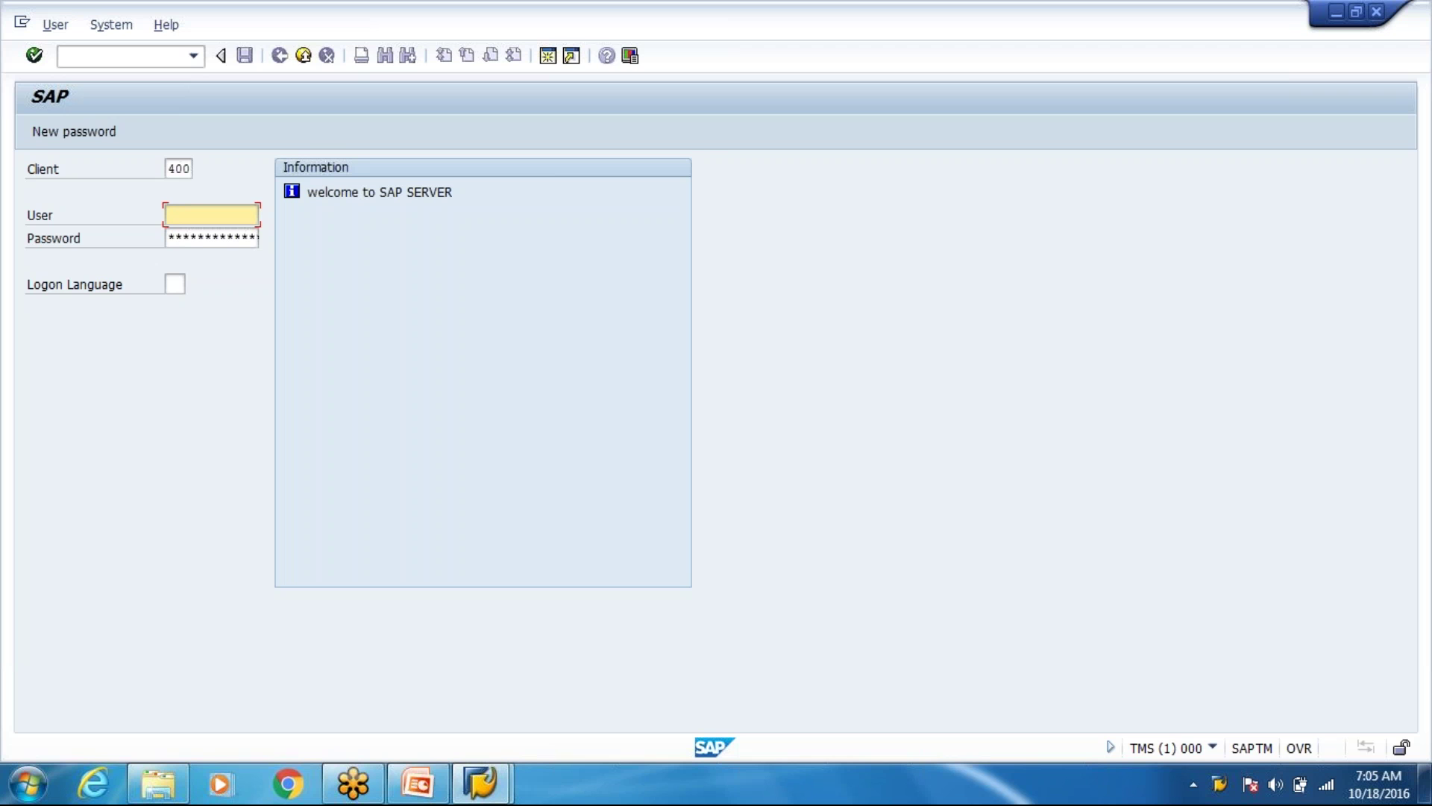
Pick the saved user, enter the password, resubmit it and acknowledge the failed-logon notice.
left_click(176, 214)
key("Down")
key("Down")
key("Return")
key("Tab")
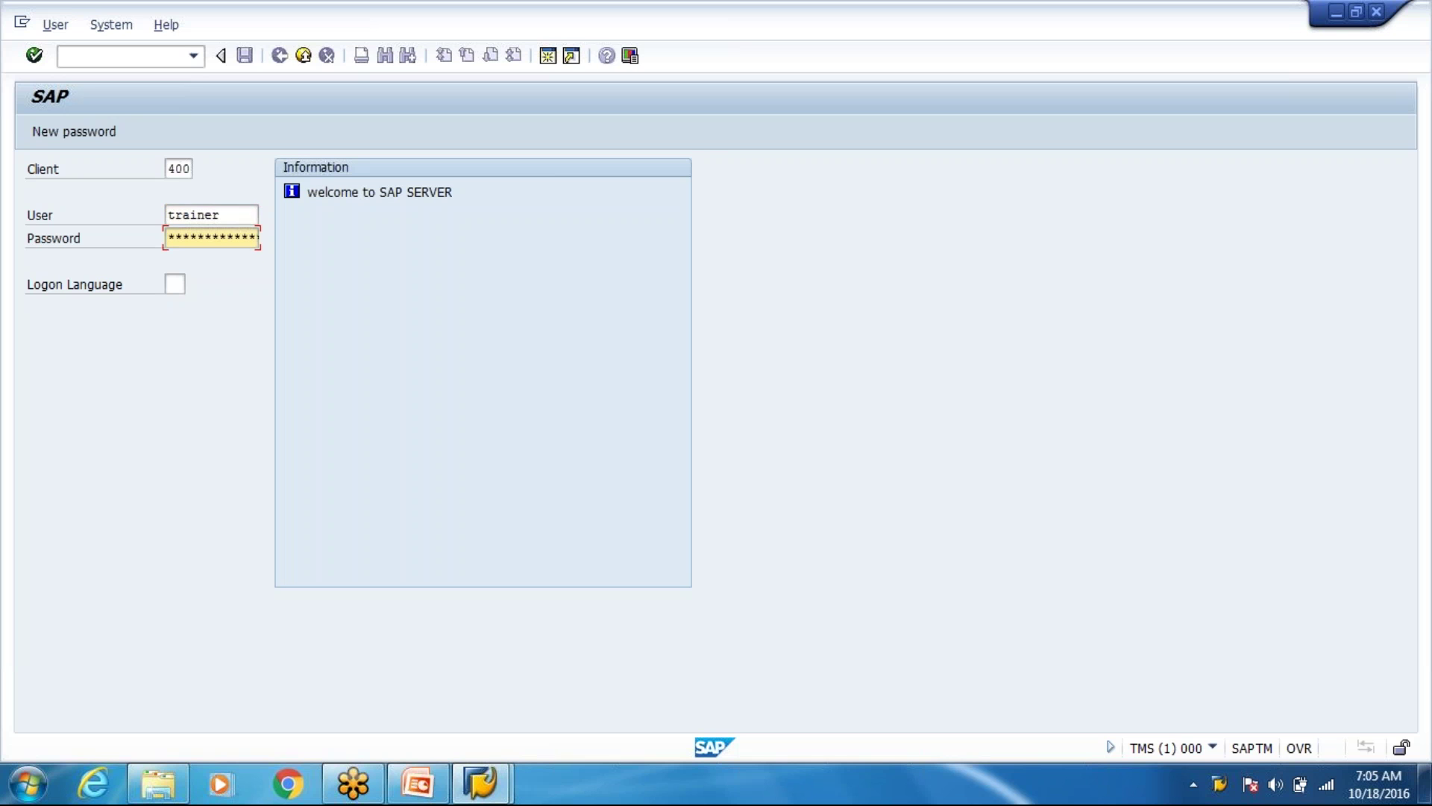
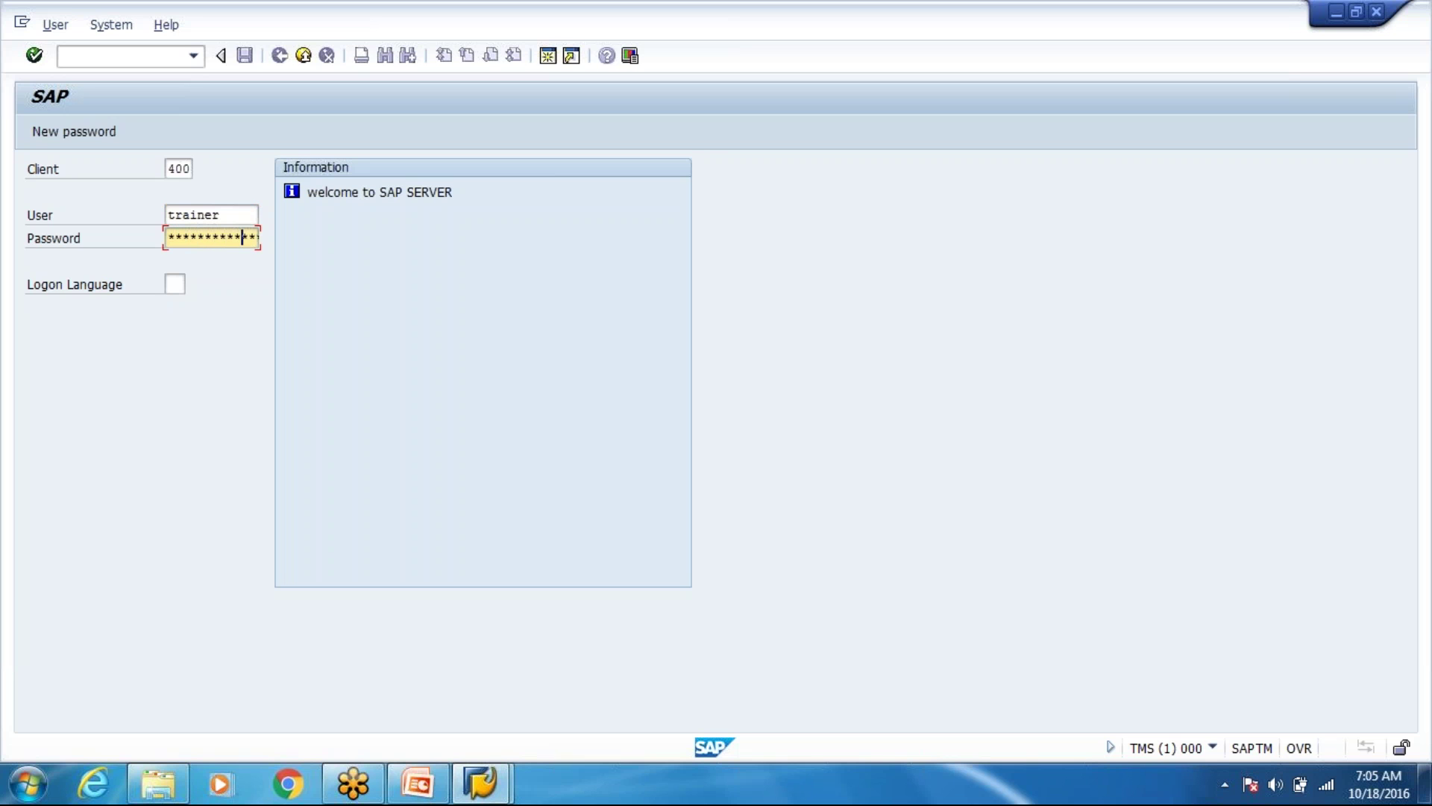
key("Return")
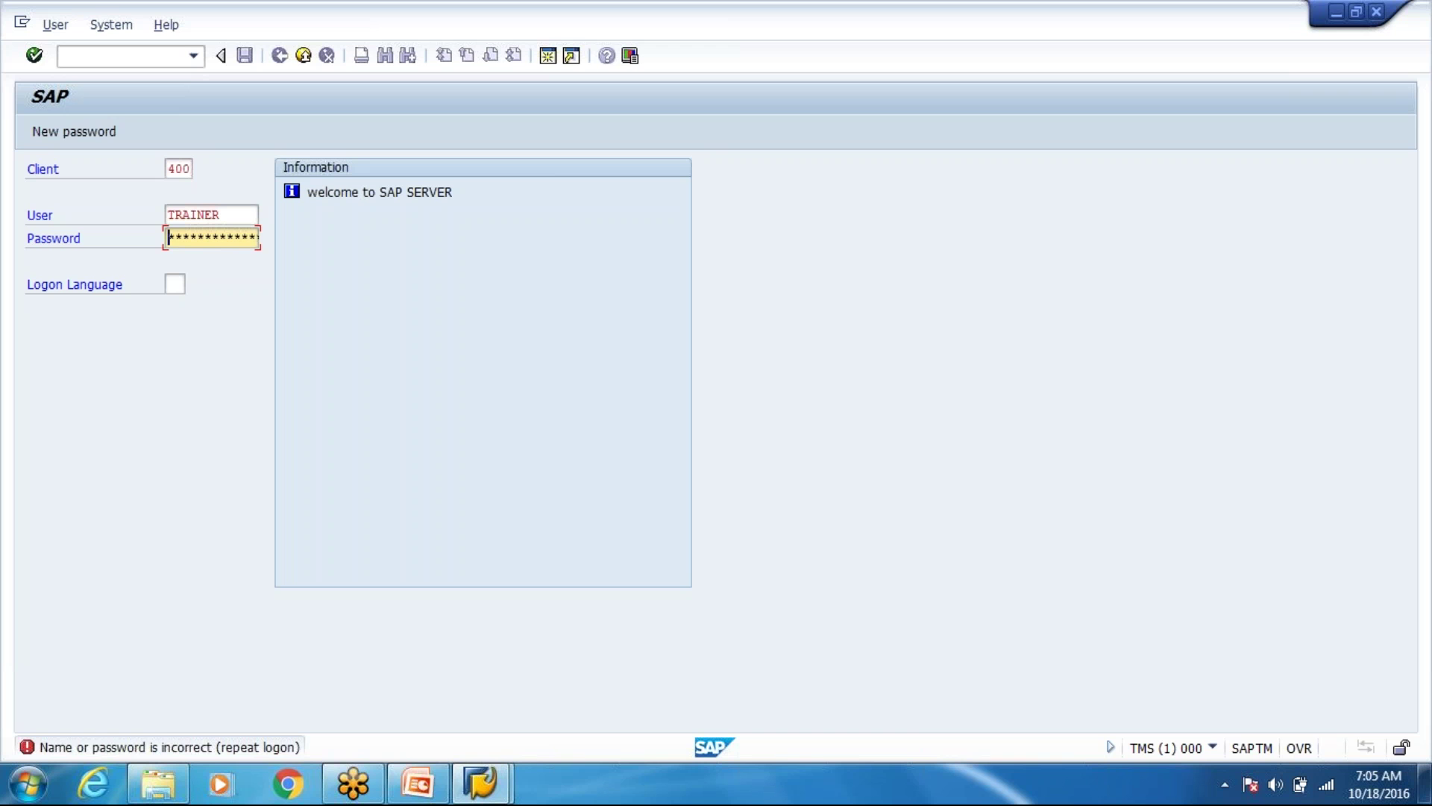
key("Right")
key("Right")
key("Right")
key("Right")
key("Right")
key("Right")
key("Right")
key("Right")
key("Right")
key("Return")
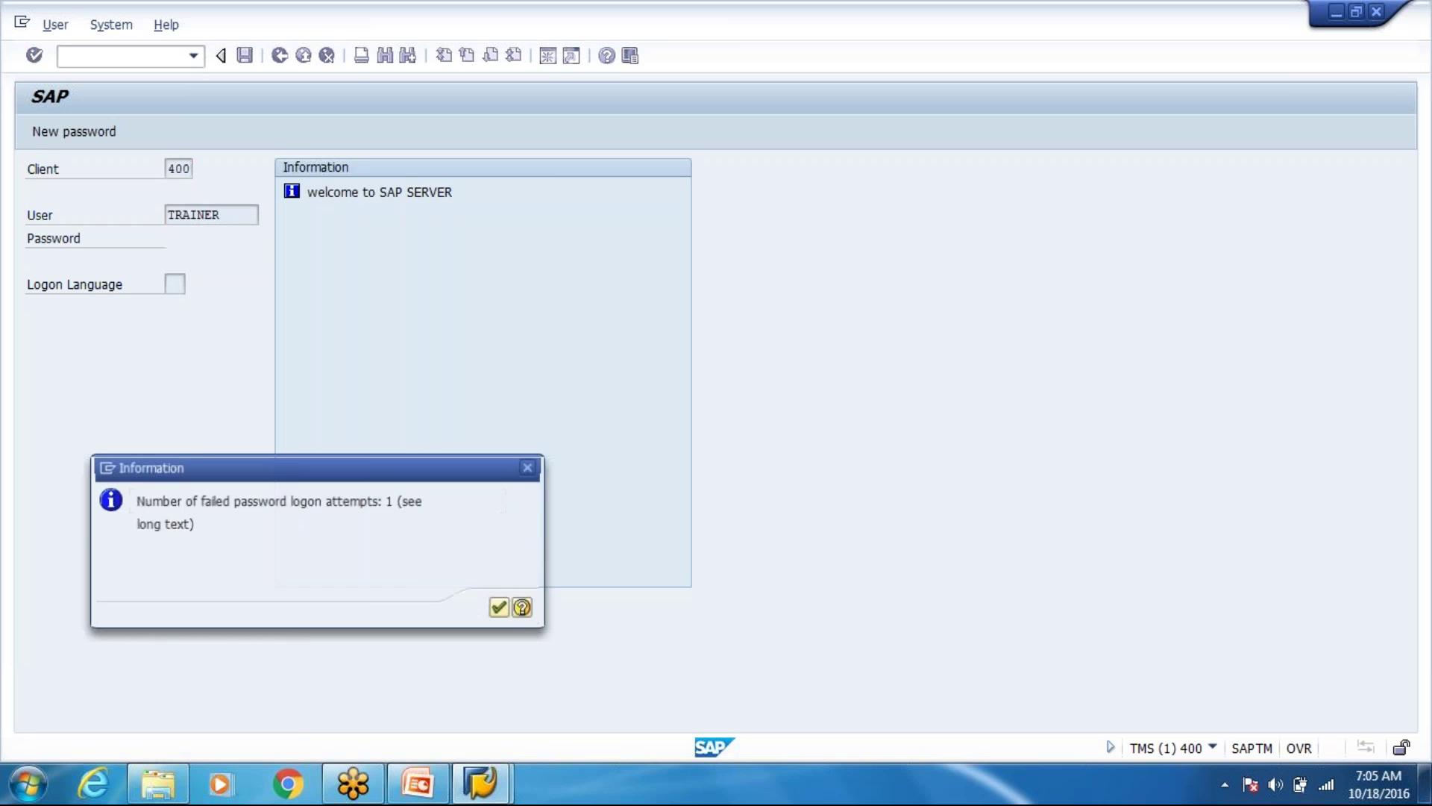
key("Return")
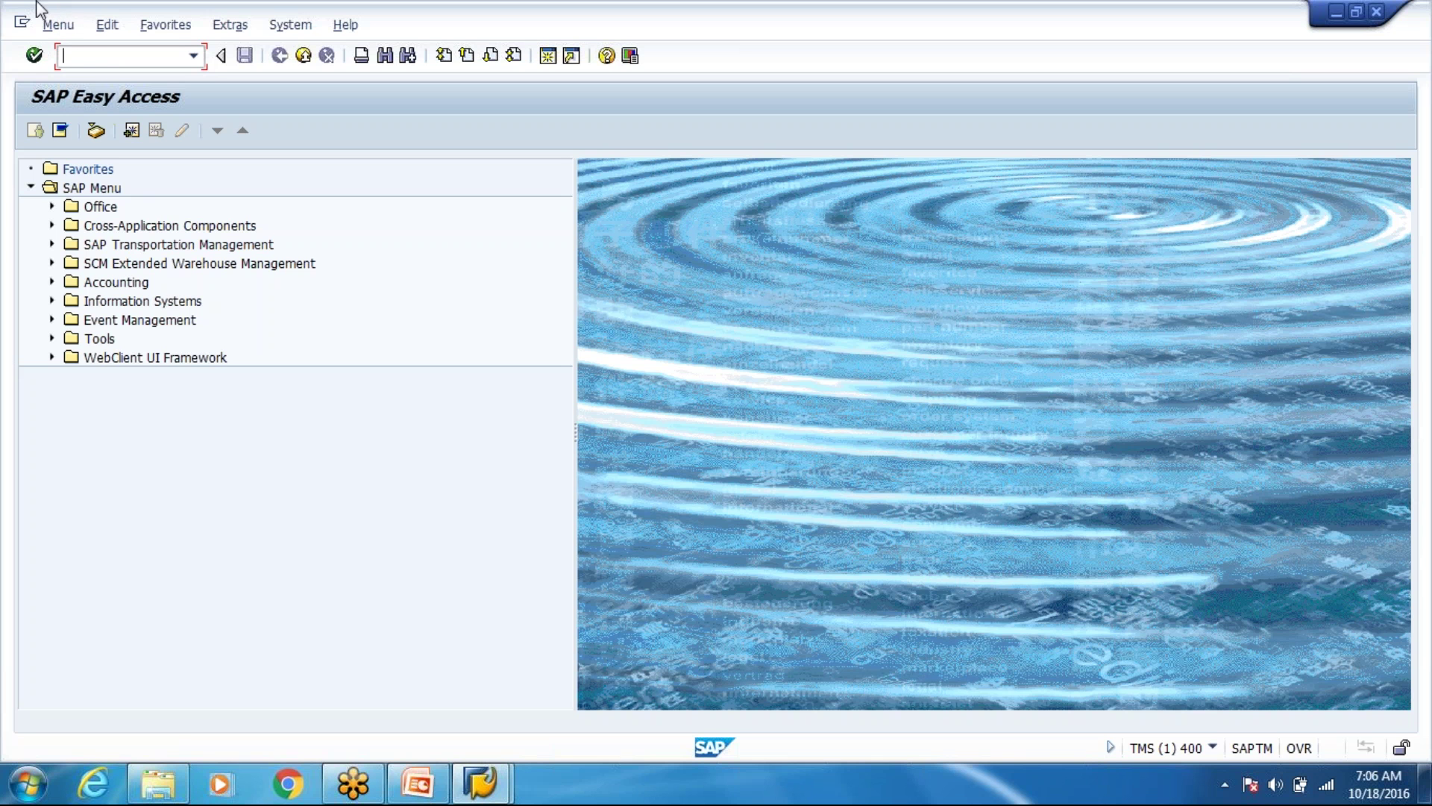
Run transaction SPRO to reach the Customizing: Execute Project screen.
type("spro")
key("Return")
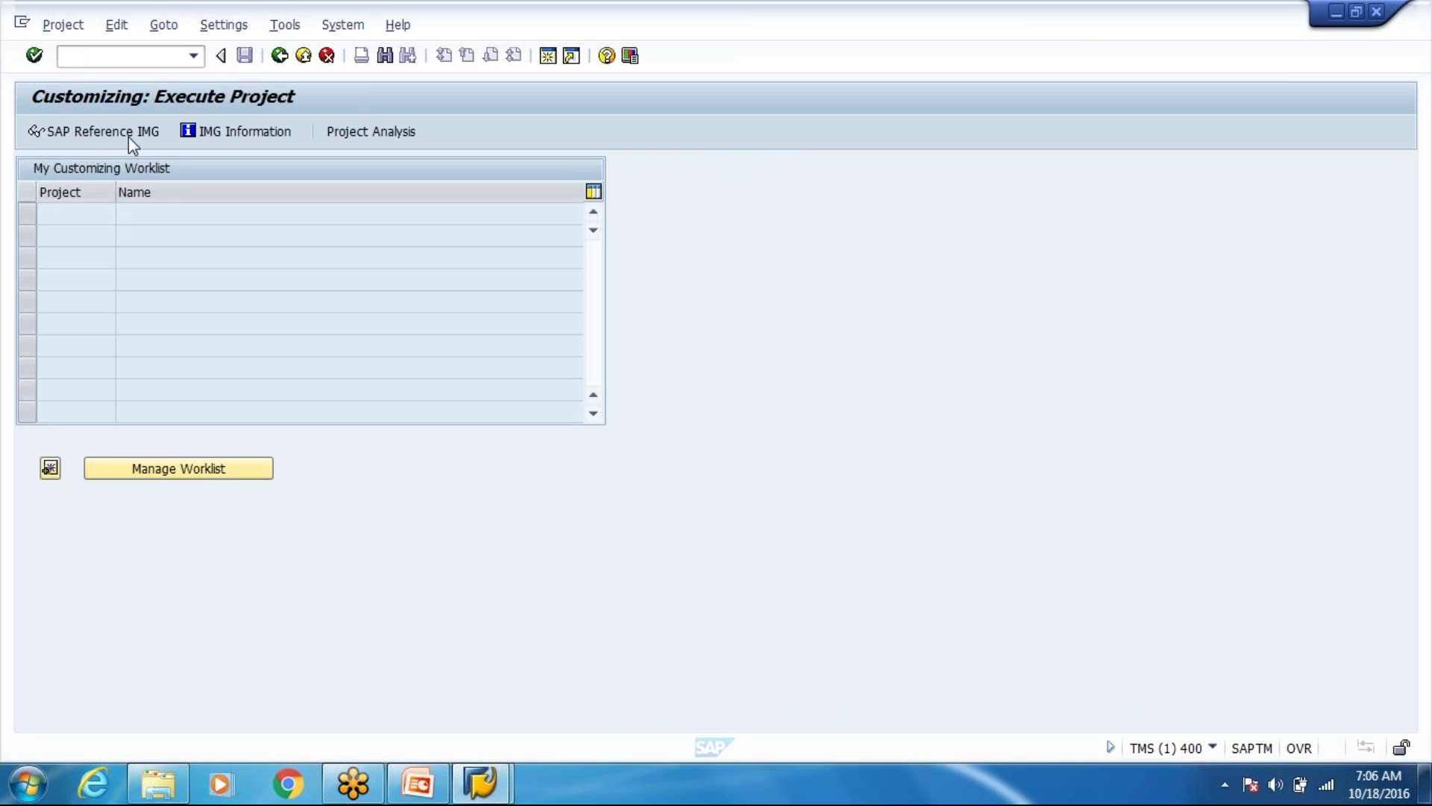
Open the SAP Reference IMG and expand SCM Extended Warehouse Management down to Goods Receipt Process.
key("alt")
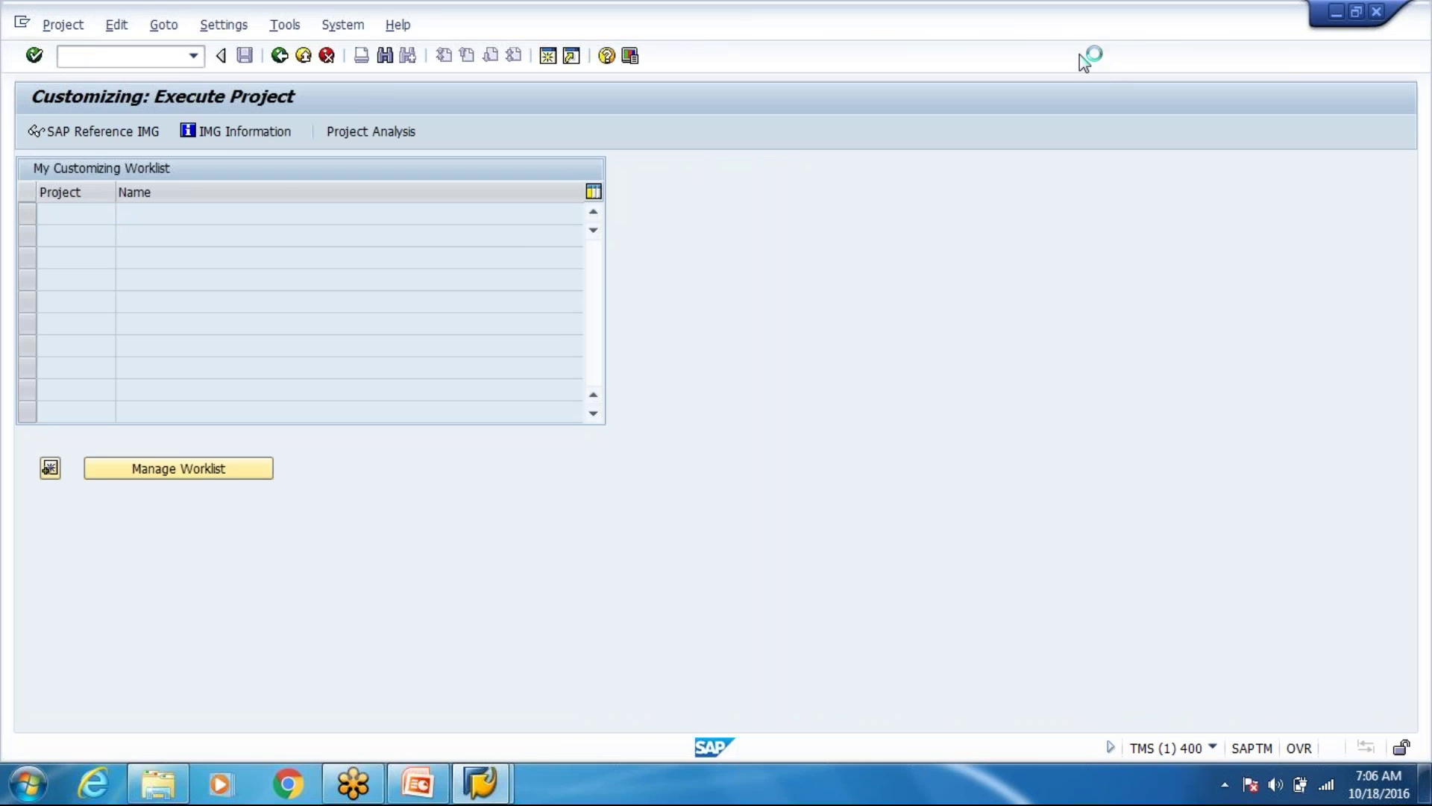
key("F5")
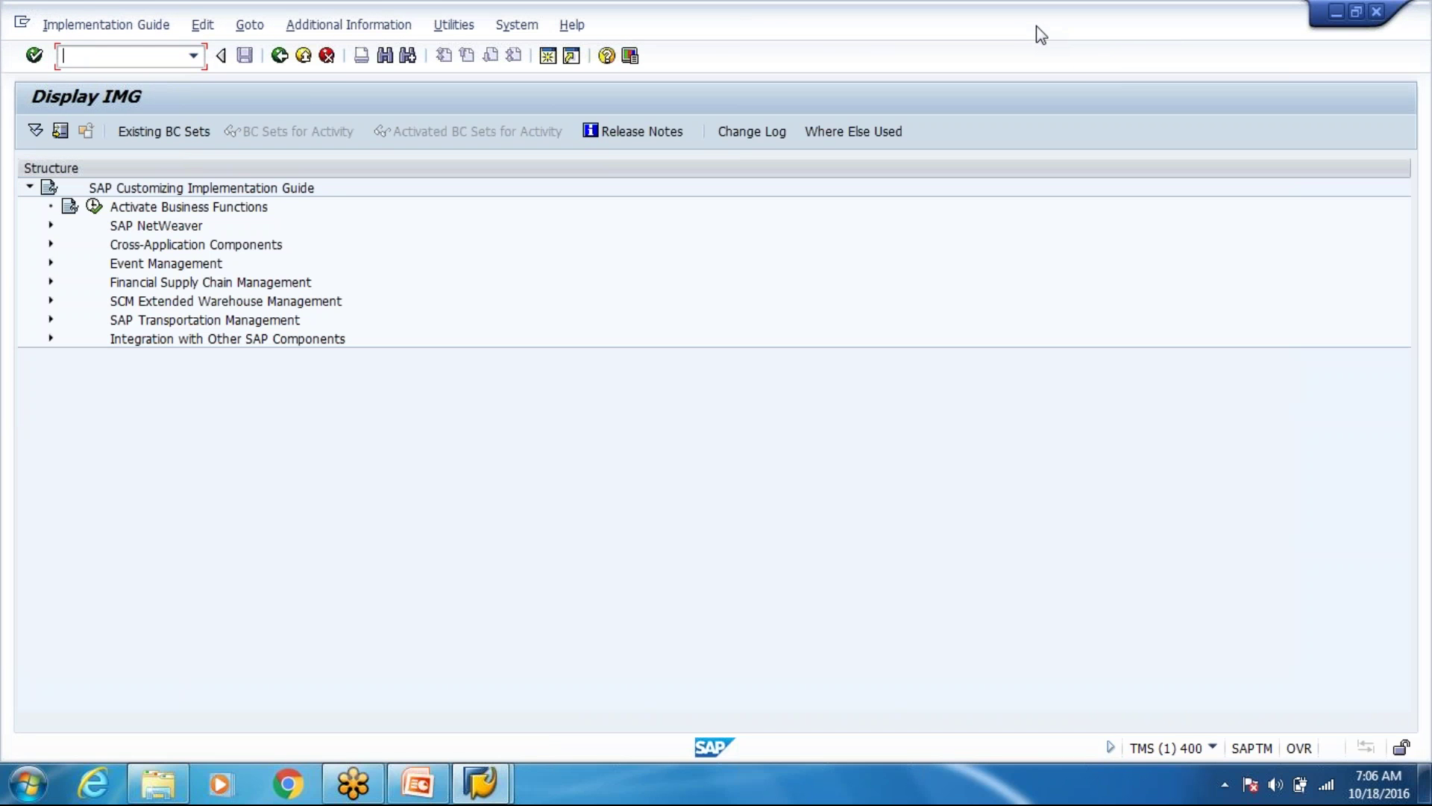
left_click(49, 299)
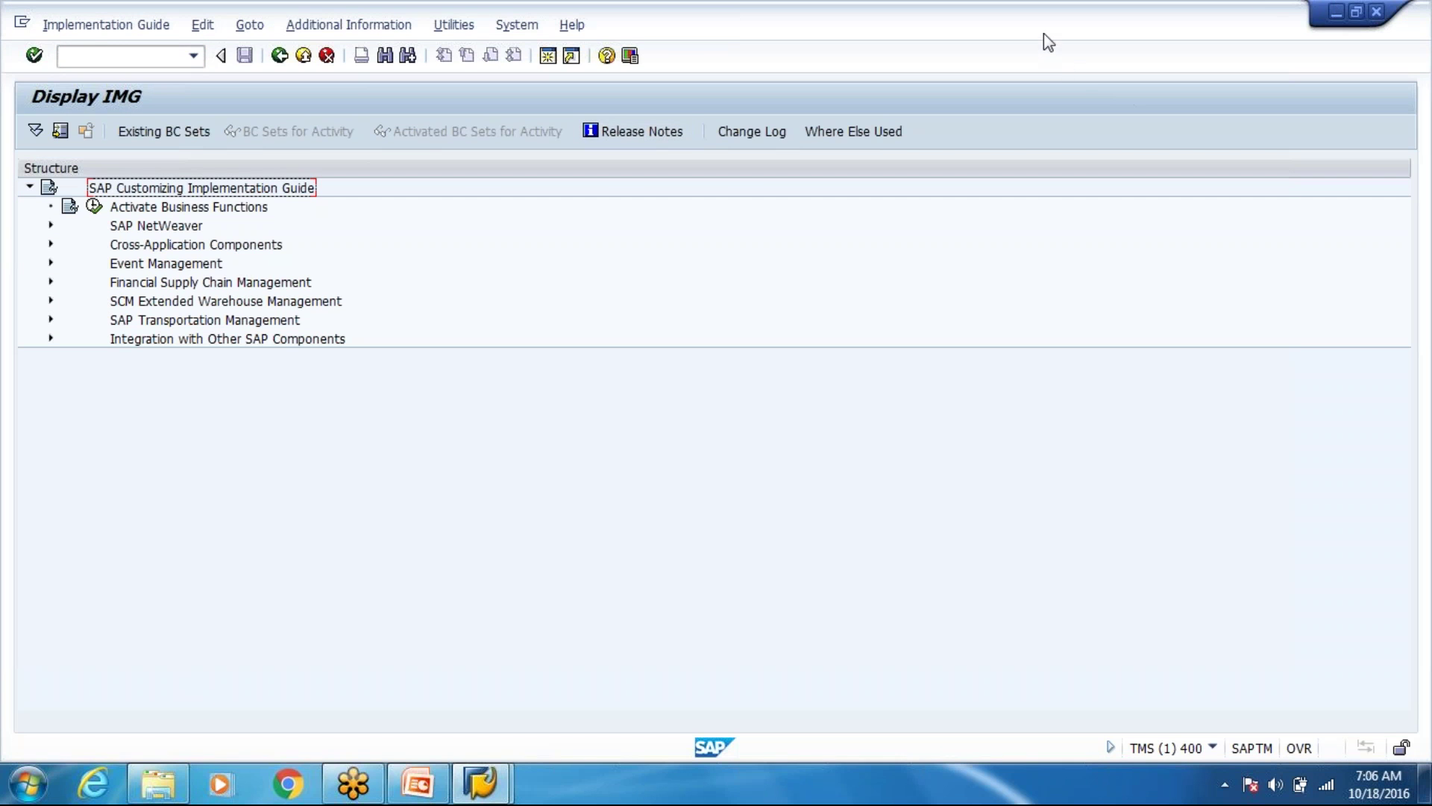
left_click(49, 301)
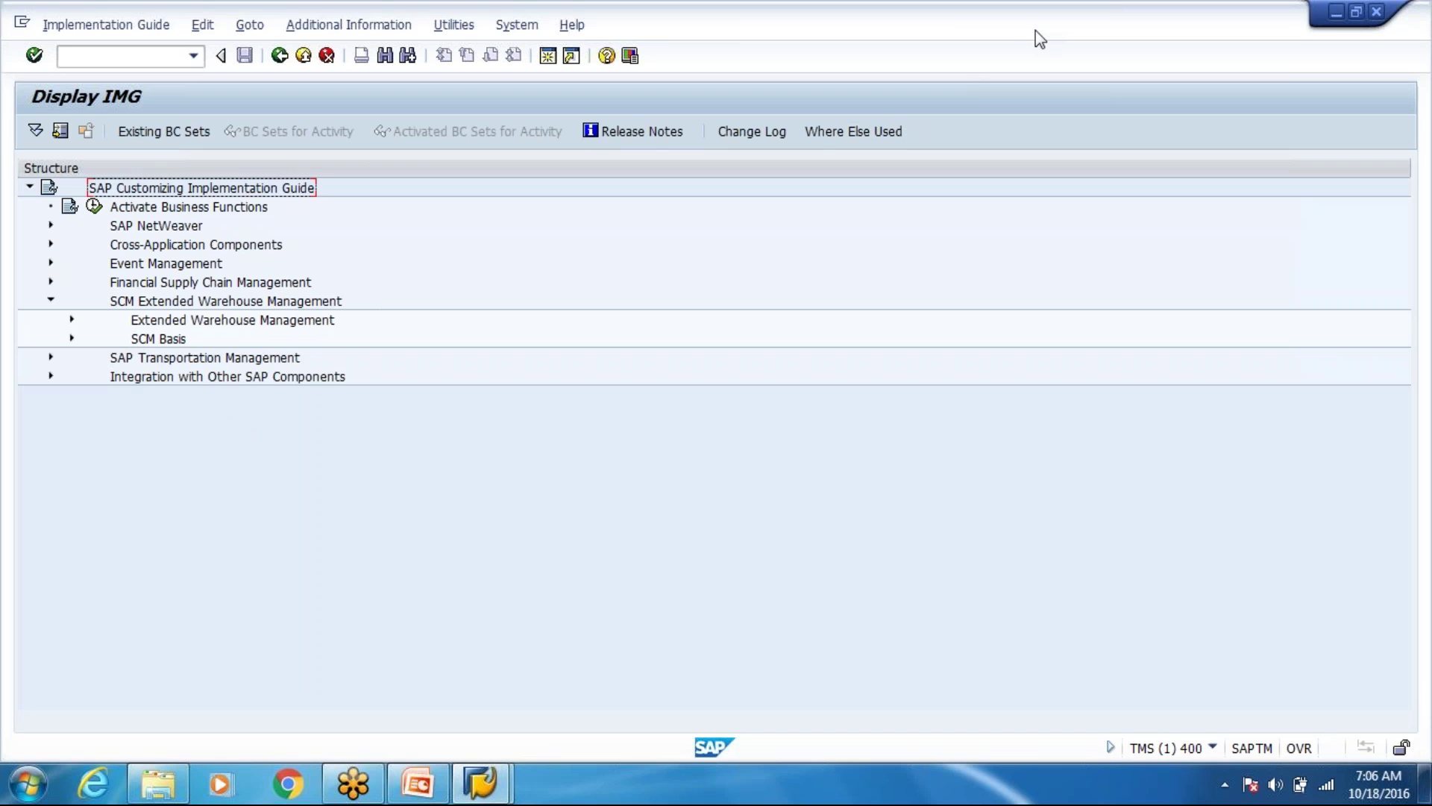
left_click(65, 316)
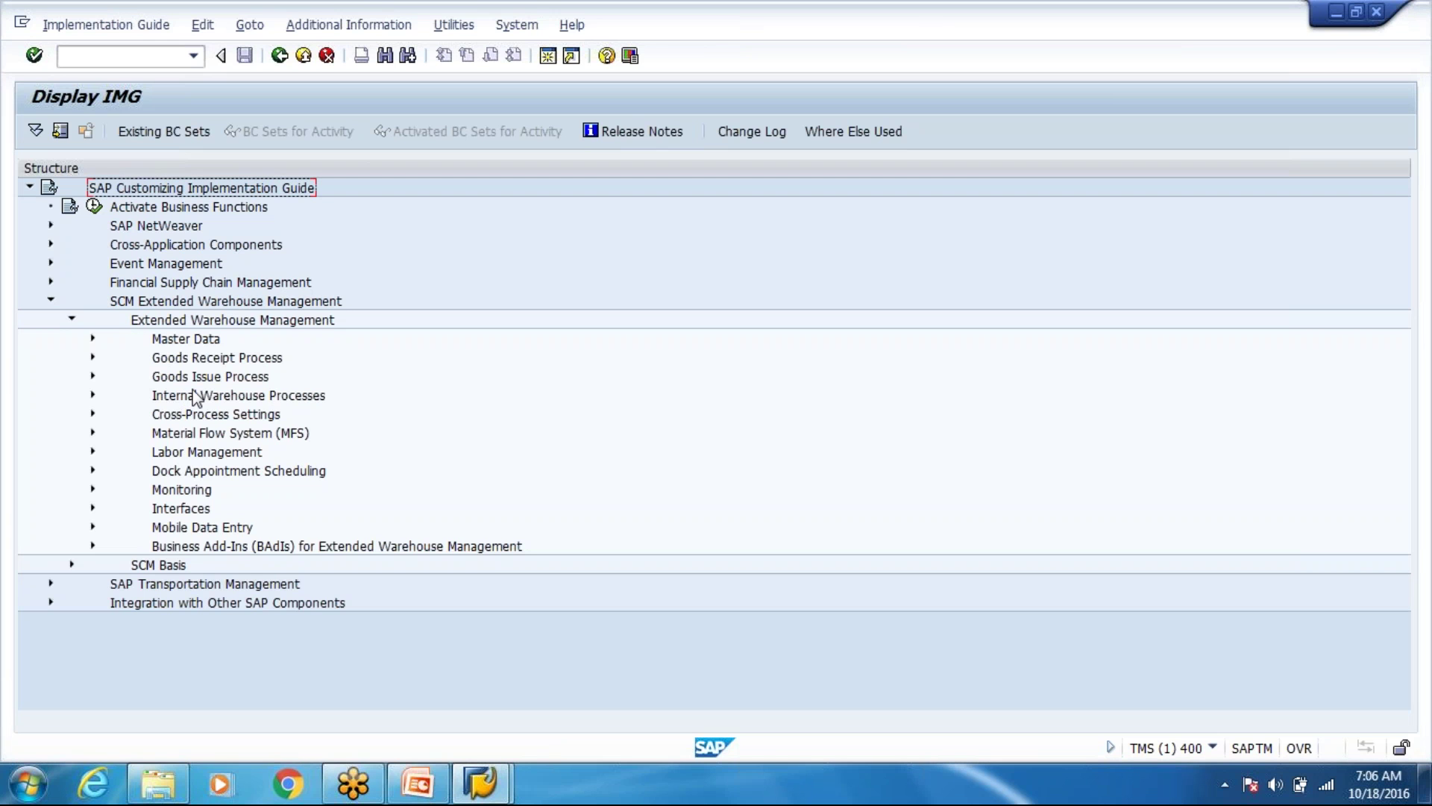
left_click(92, 358)
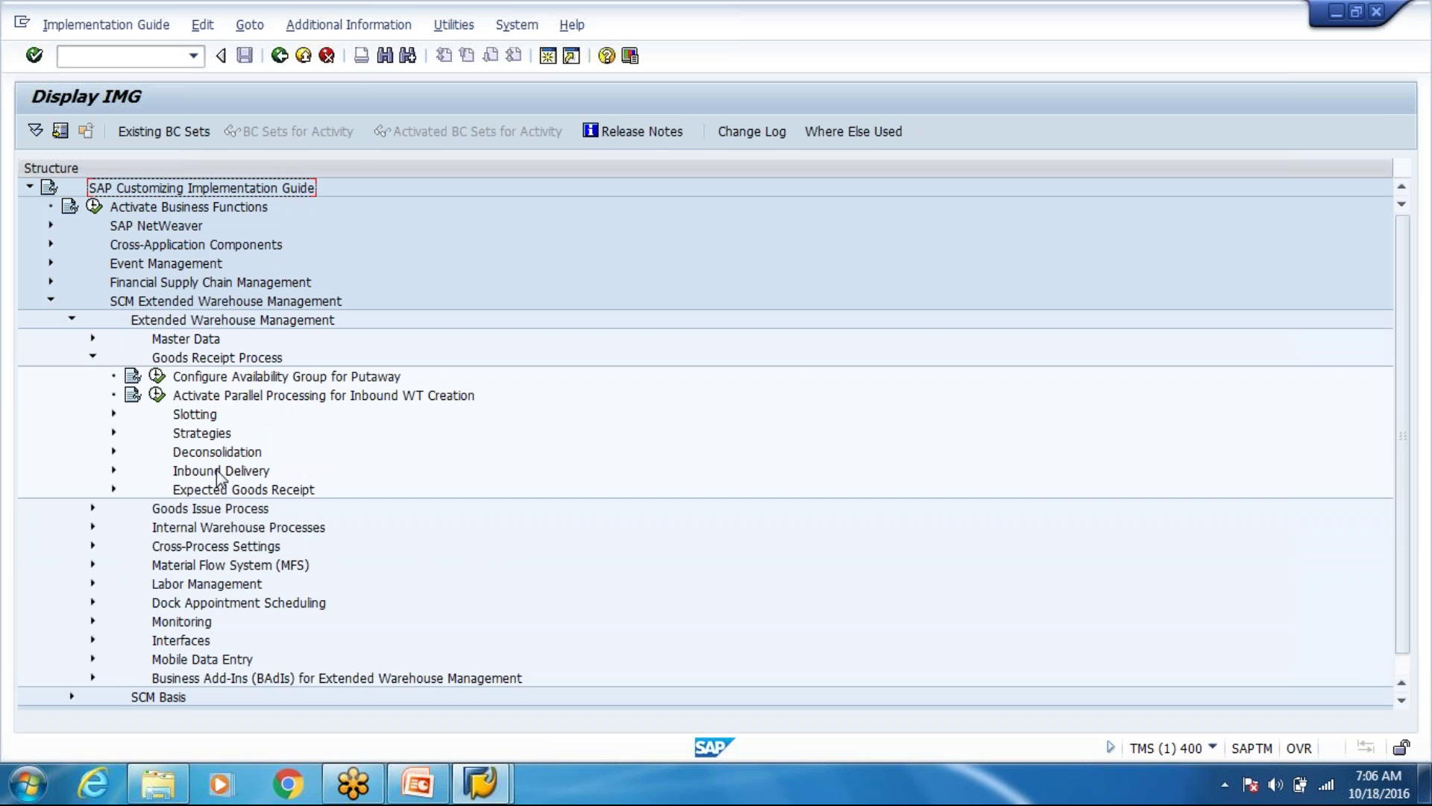
left_click(199, 433)
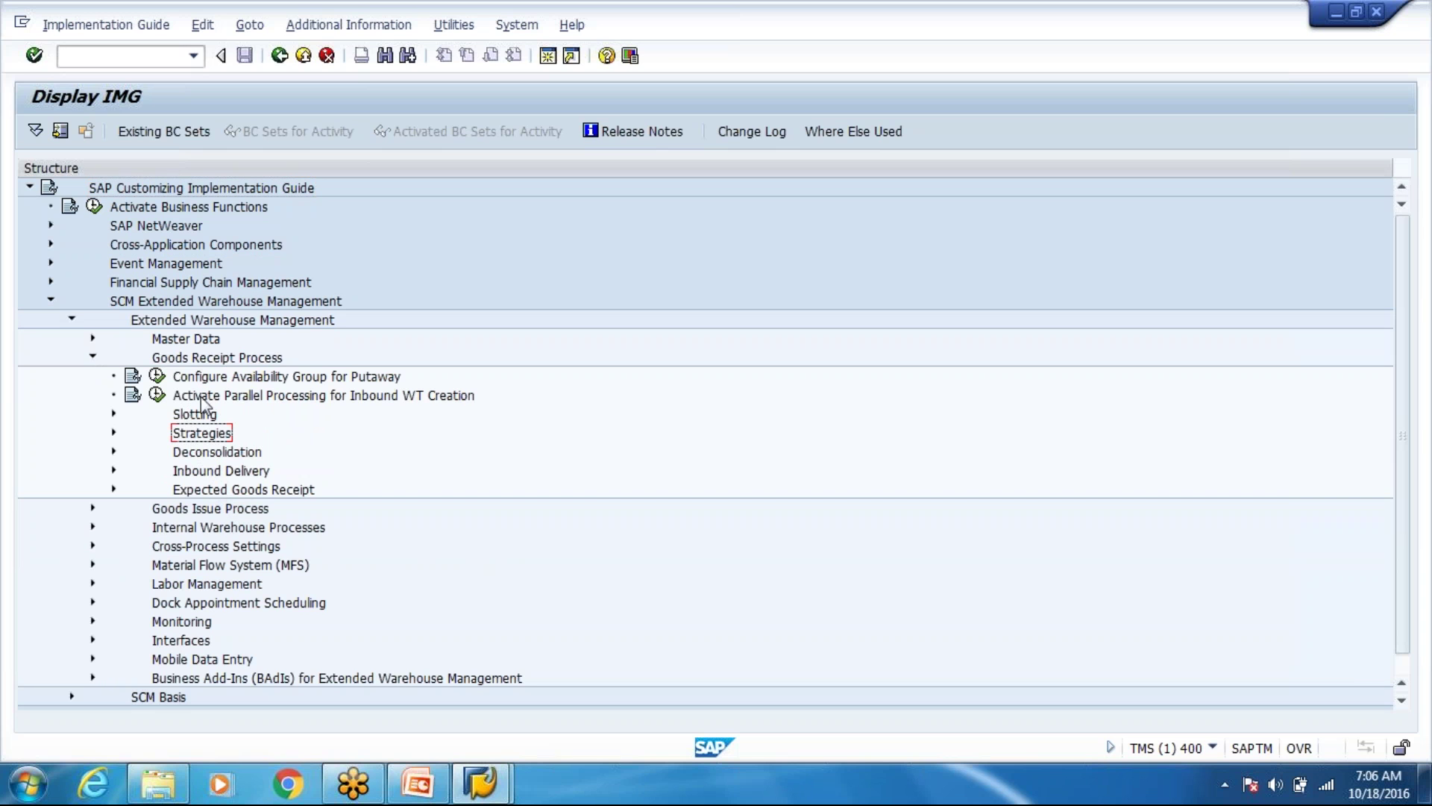
scroll(208, 453, "down", 1)
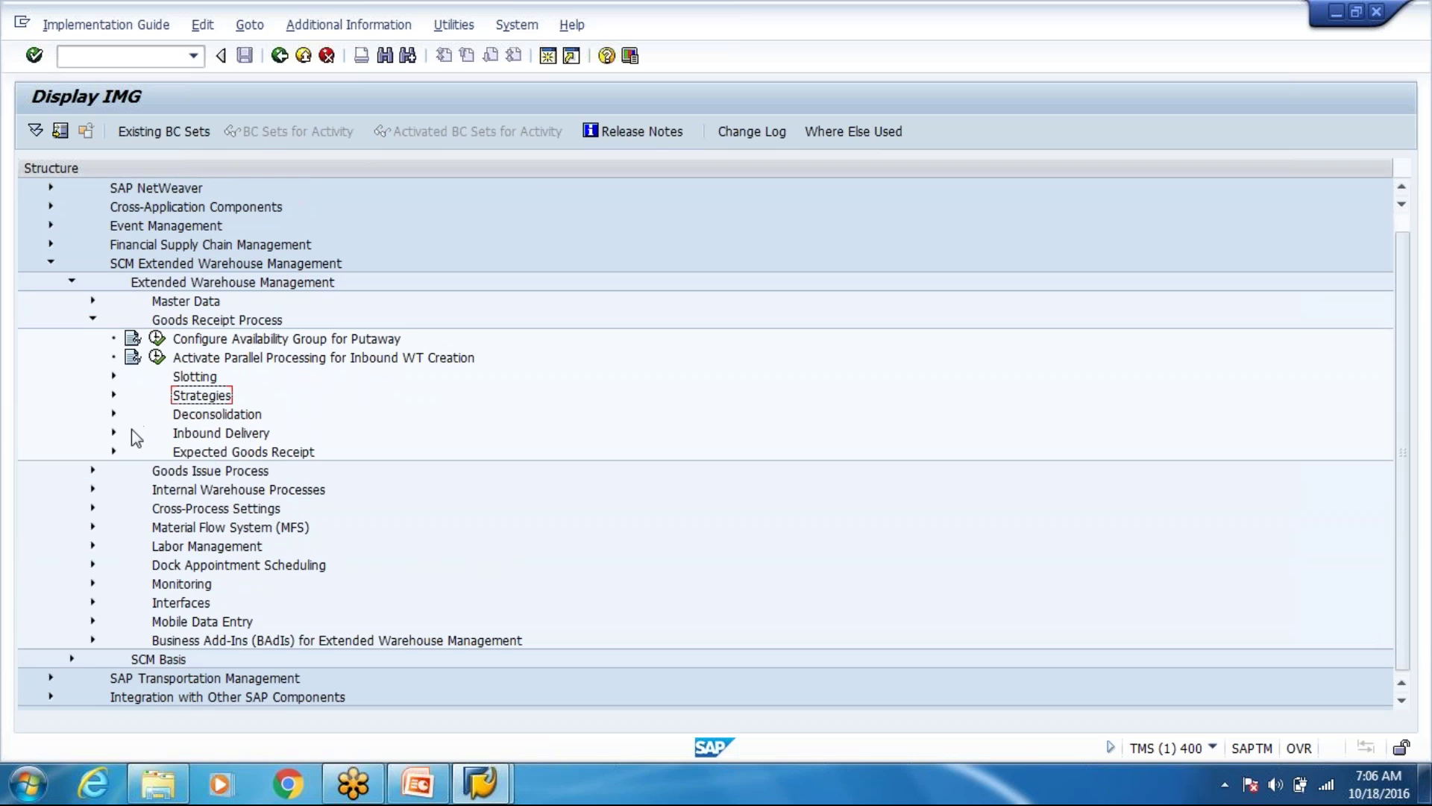
Expand Interfaces > ERP Integration > Delivery Processing and select Map Document Types from ERP System to EWM.
left_click(51, 697)
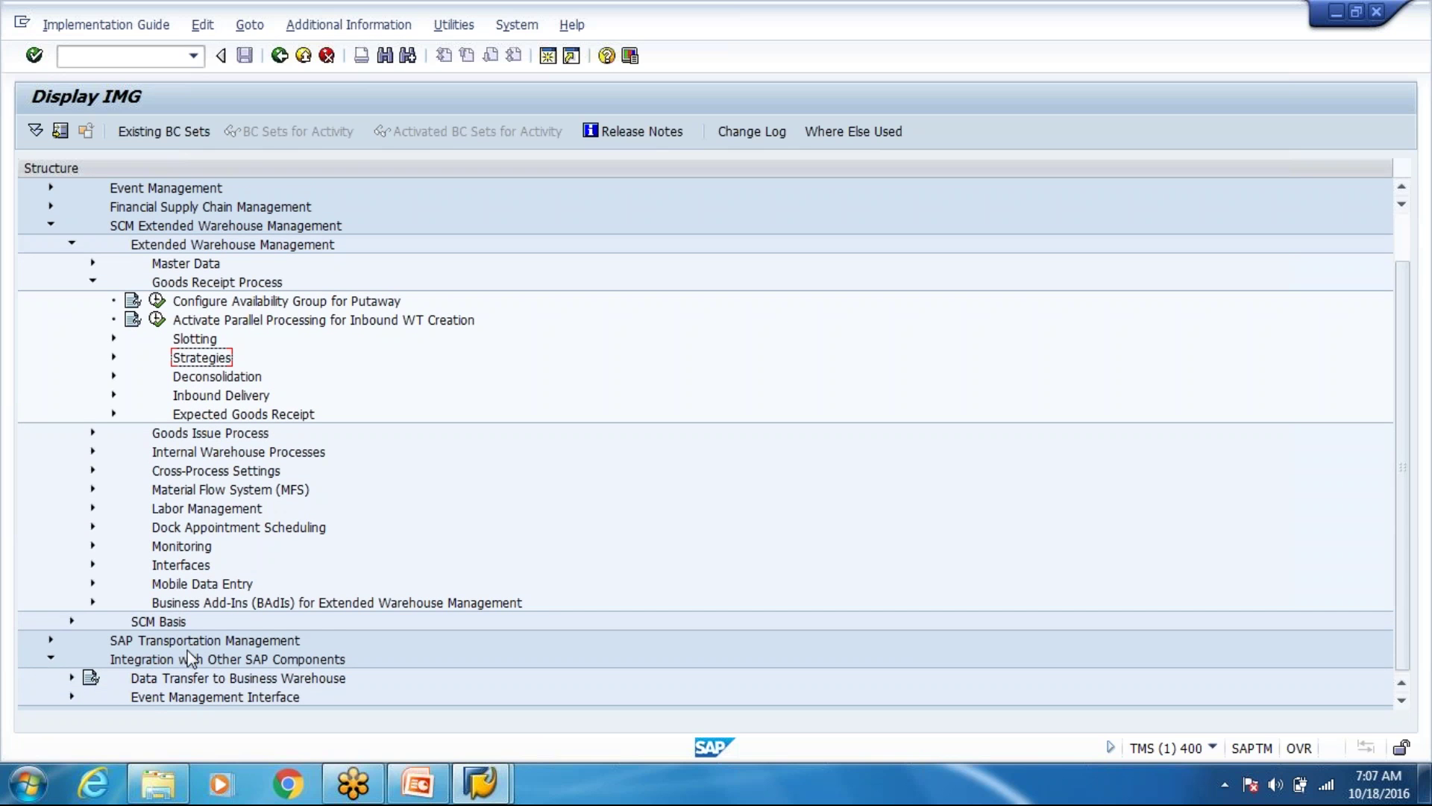
left_click(187, 658)
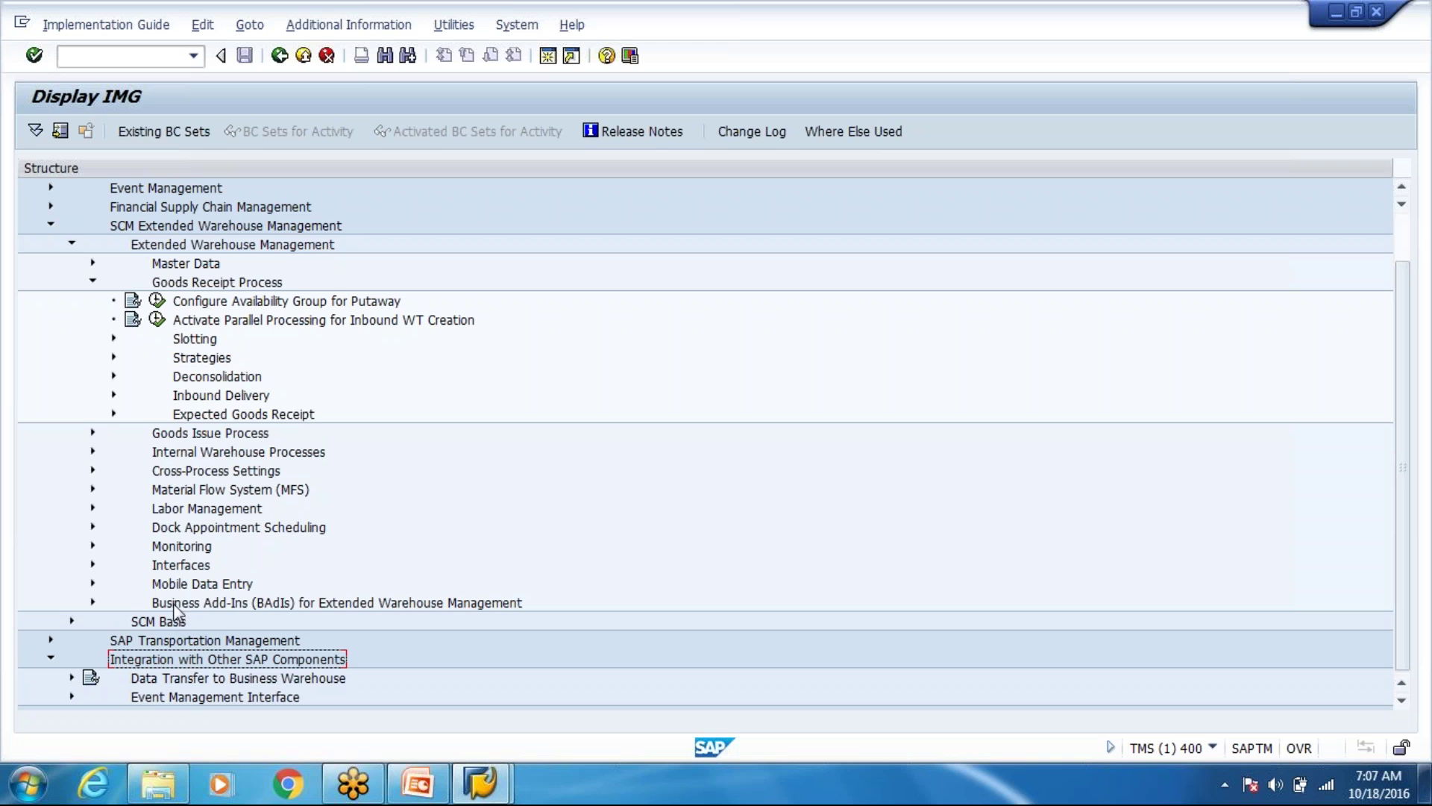
left_click(92, 566)
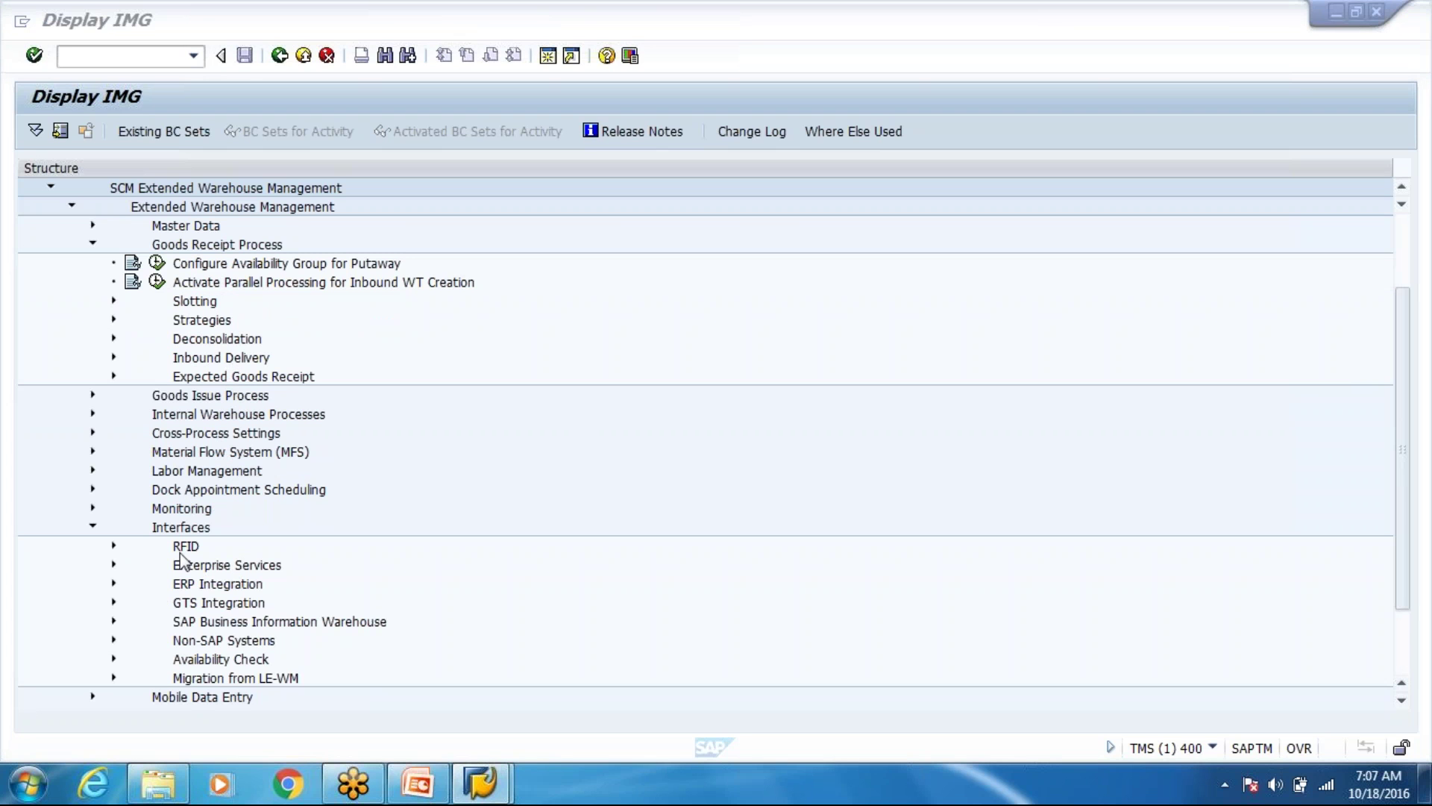
left_click(113, 583)
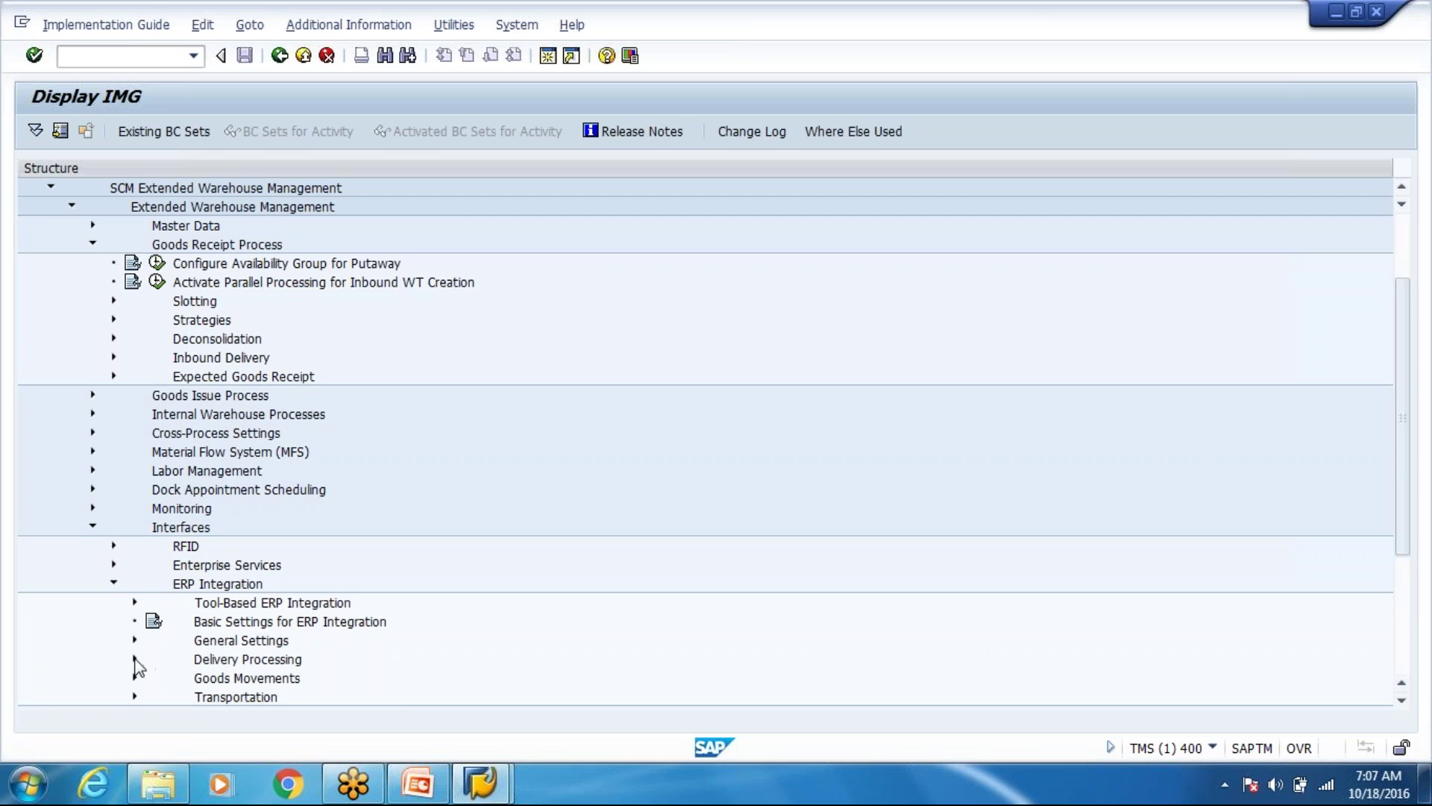
left_click(135, 660)
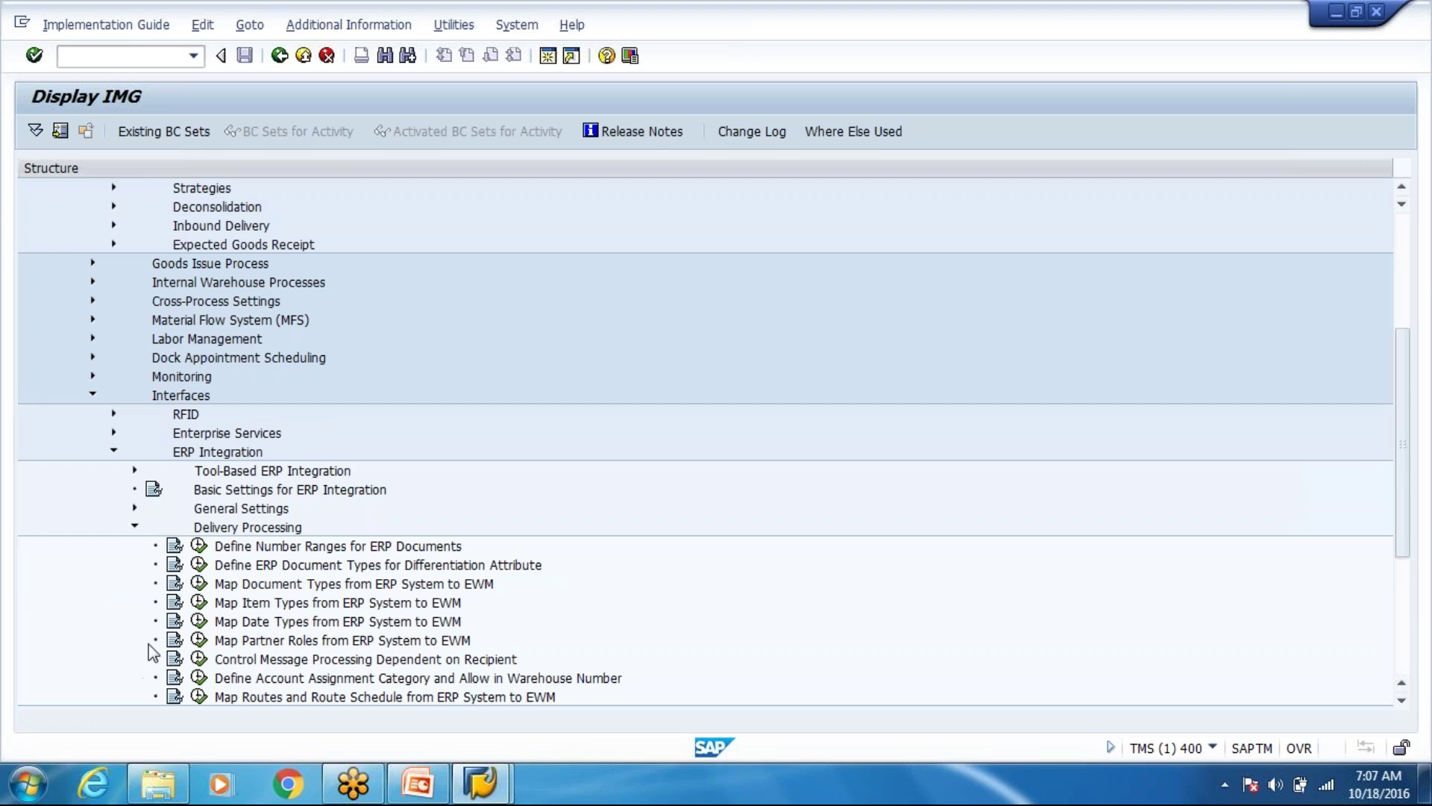
left_click(280, 589)
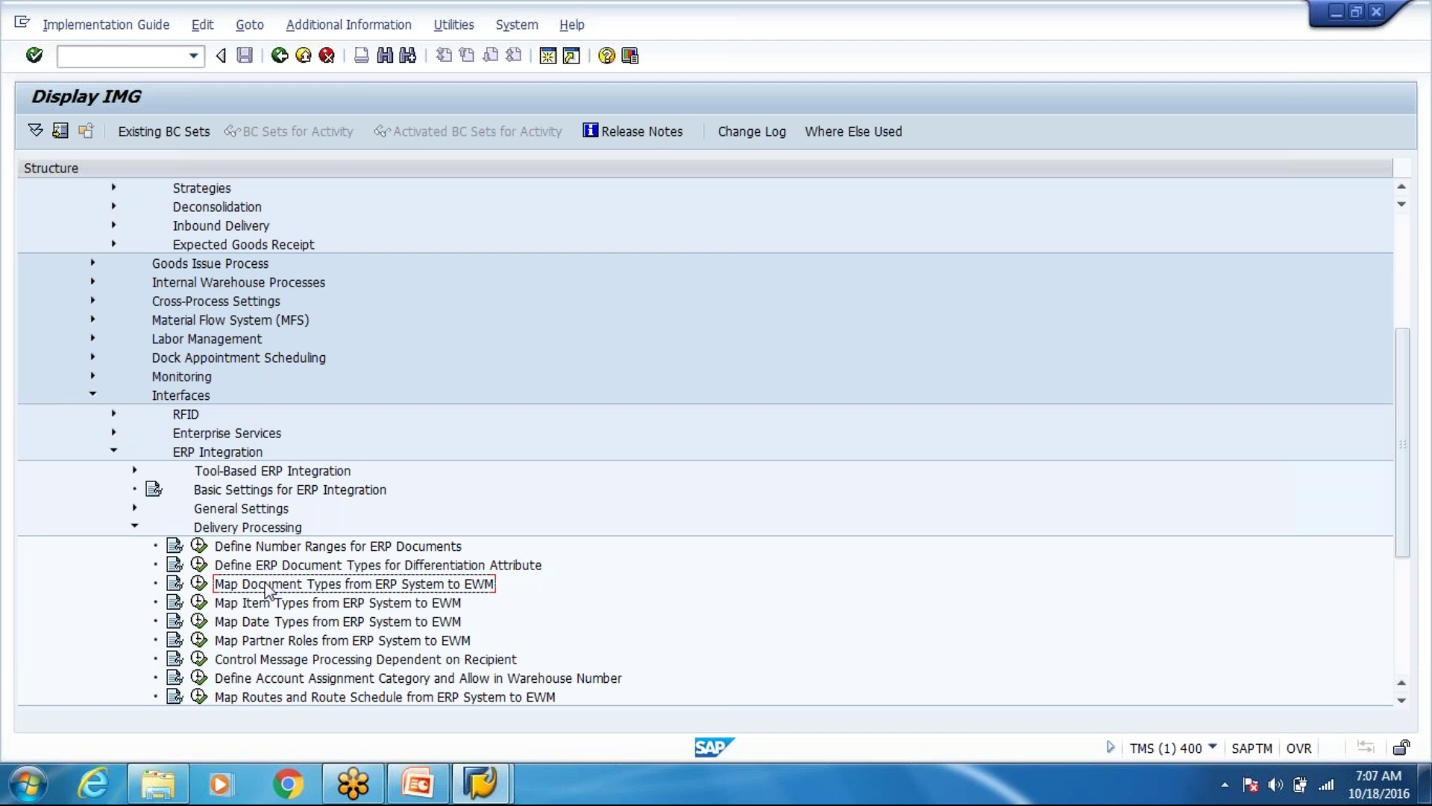
left_click(199, 585)
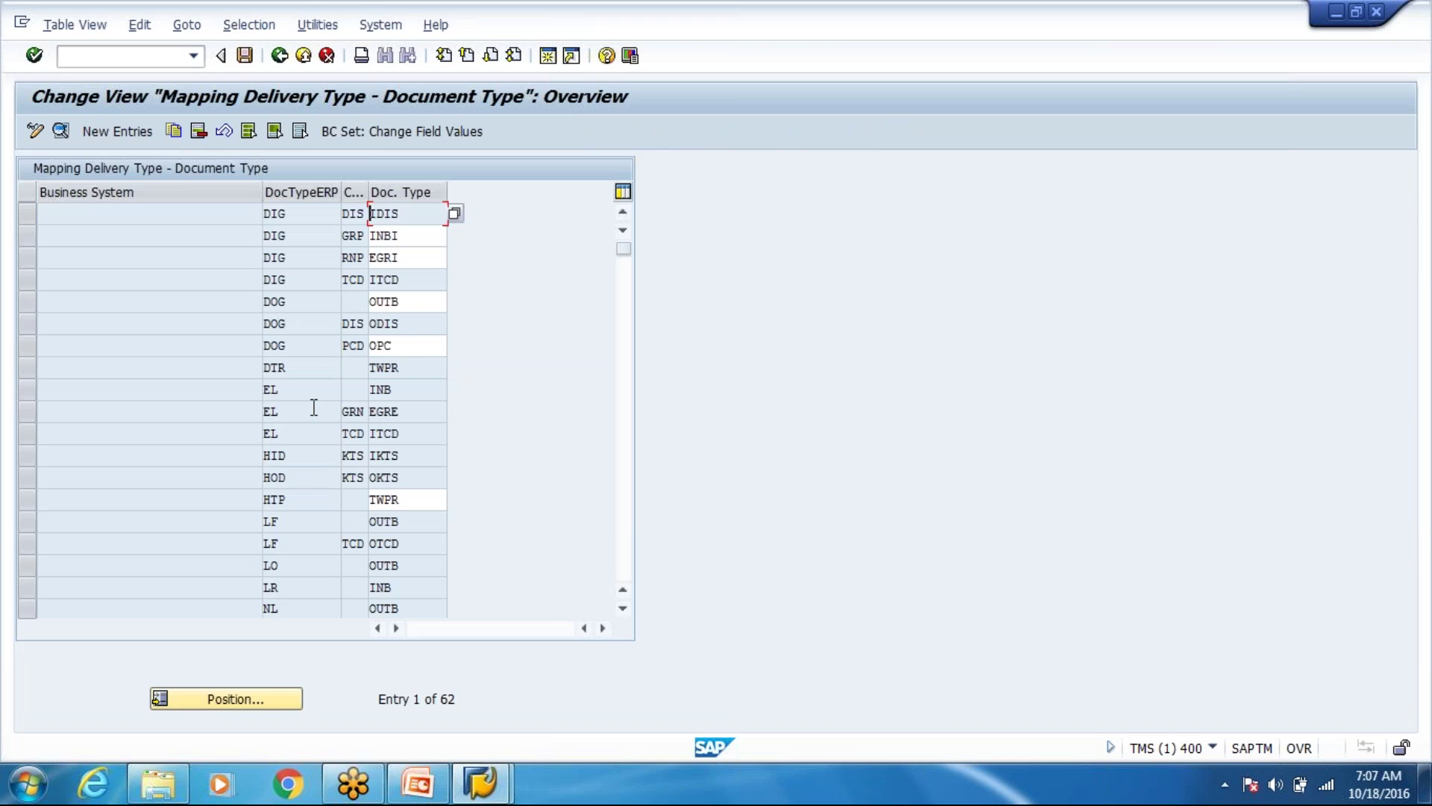
left_click(307, 386)
left_click(25, 389)
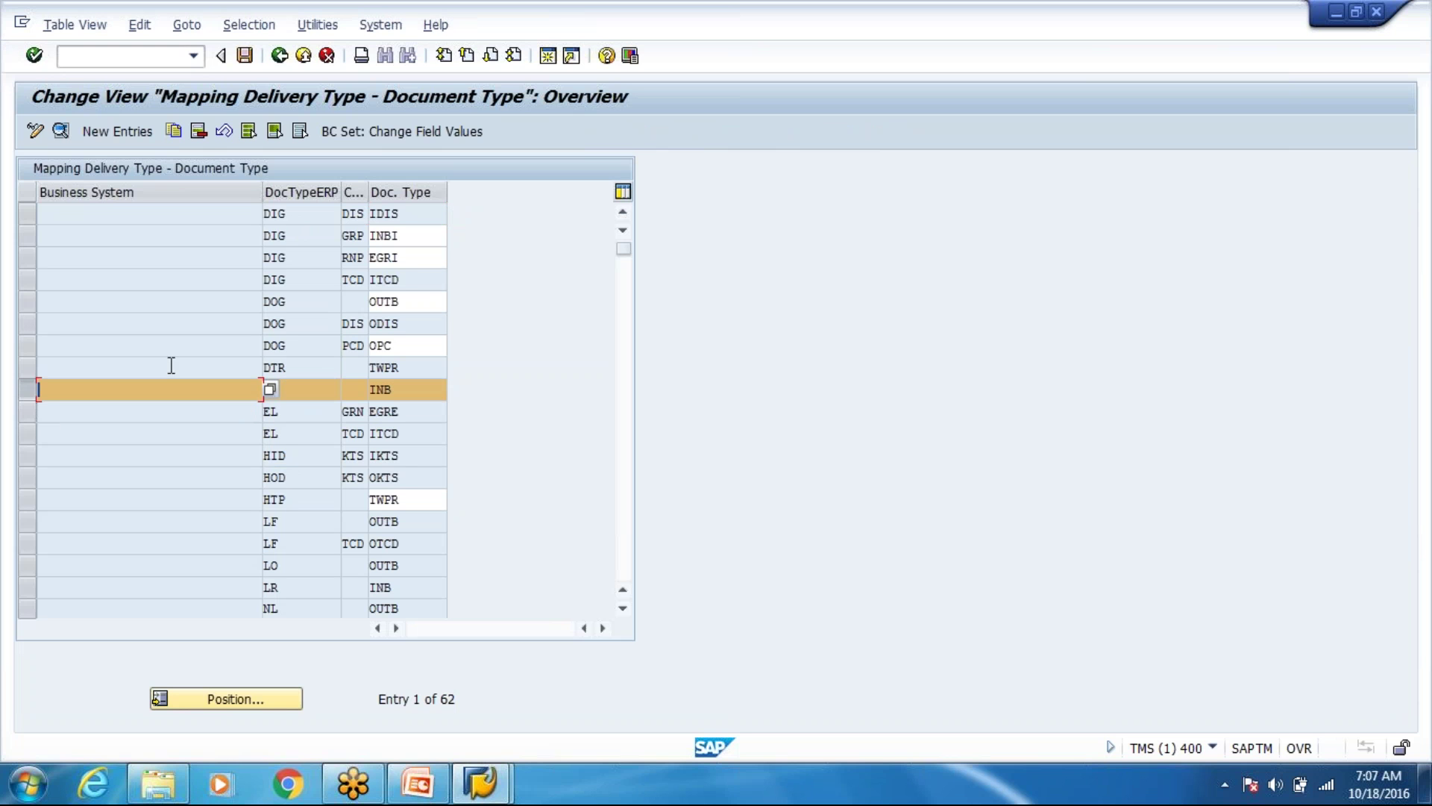
left_click(400, 389)
scroll(265, 392, "down", 4)
scroll(265, 391, "down", 7)
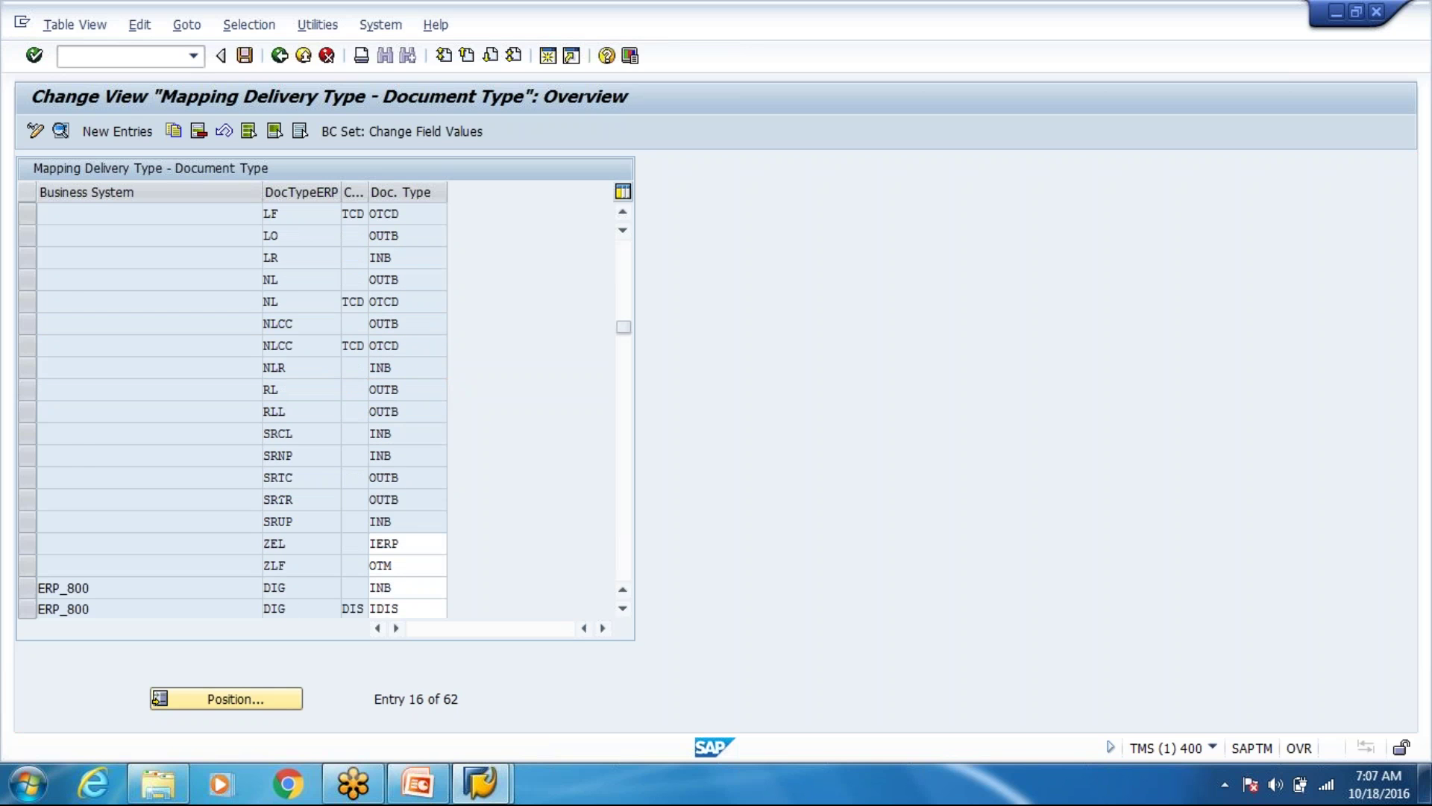
scroll(257, 388, "down", 6)
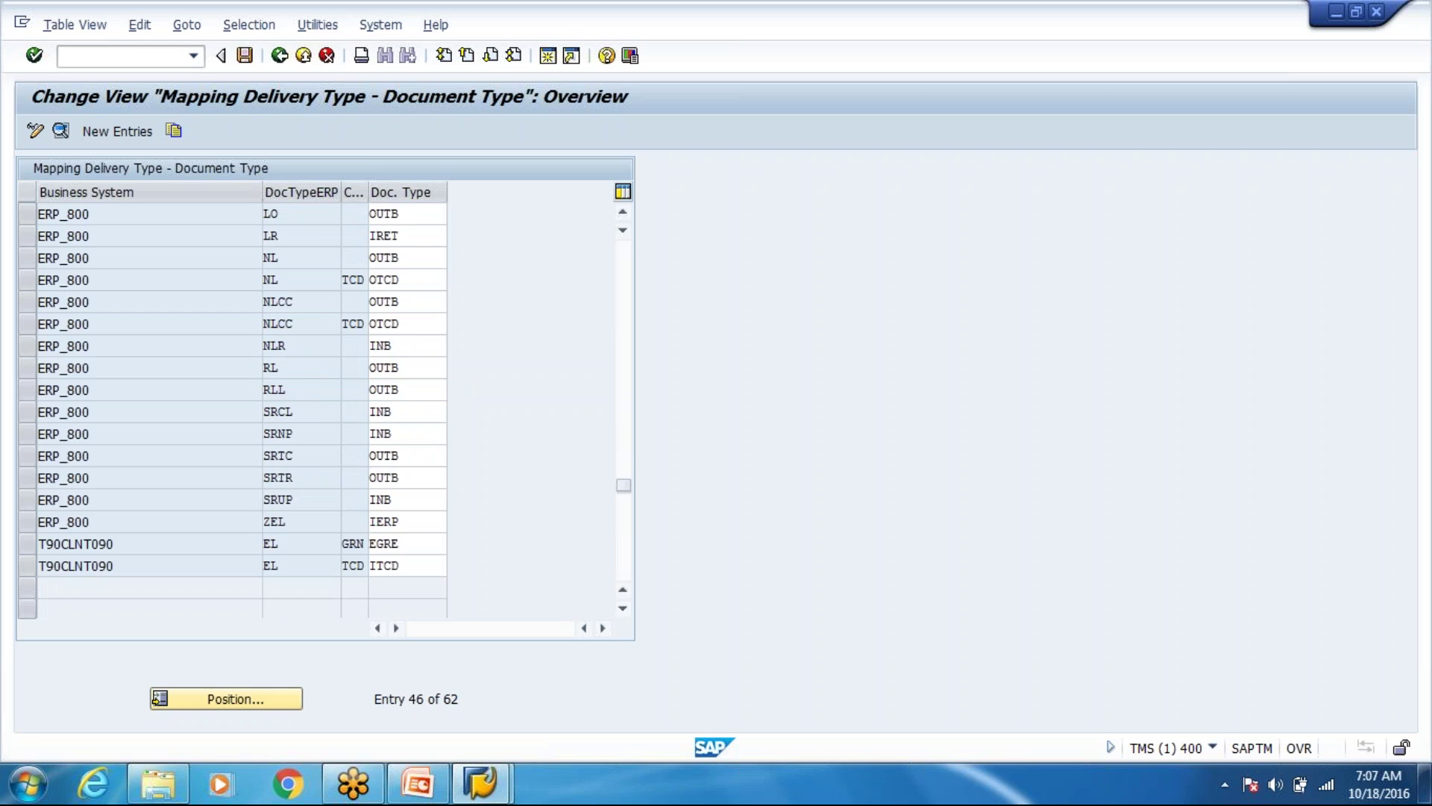
scroll(268, 373, "up", 6)
scroll(274, 328, "up", 7)
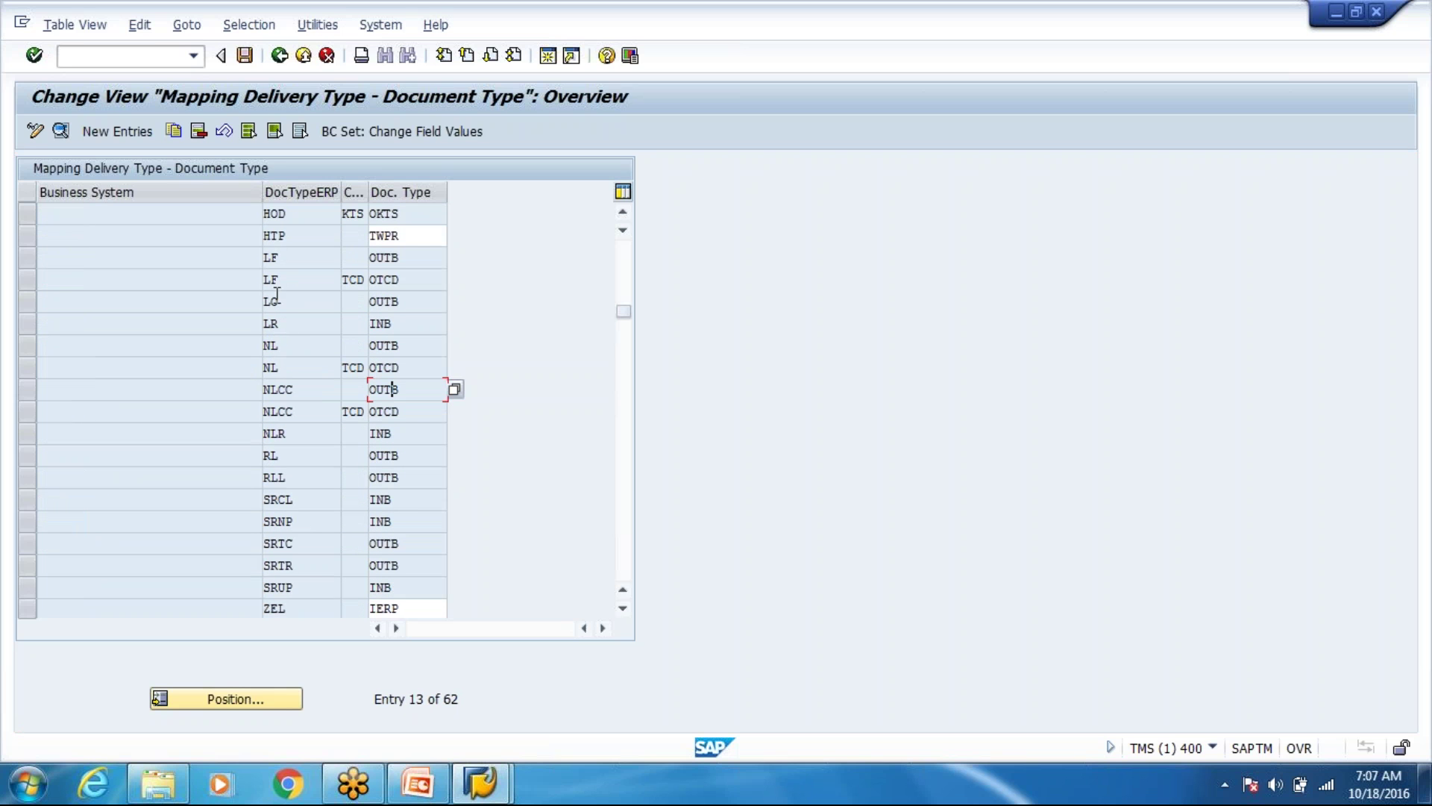
scroll(273, 336, "up", 1)
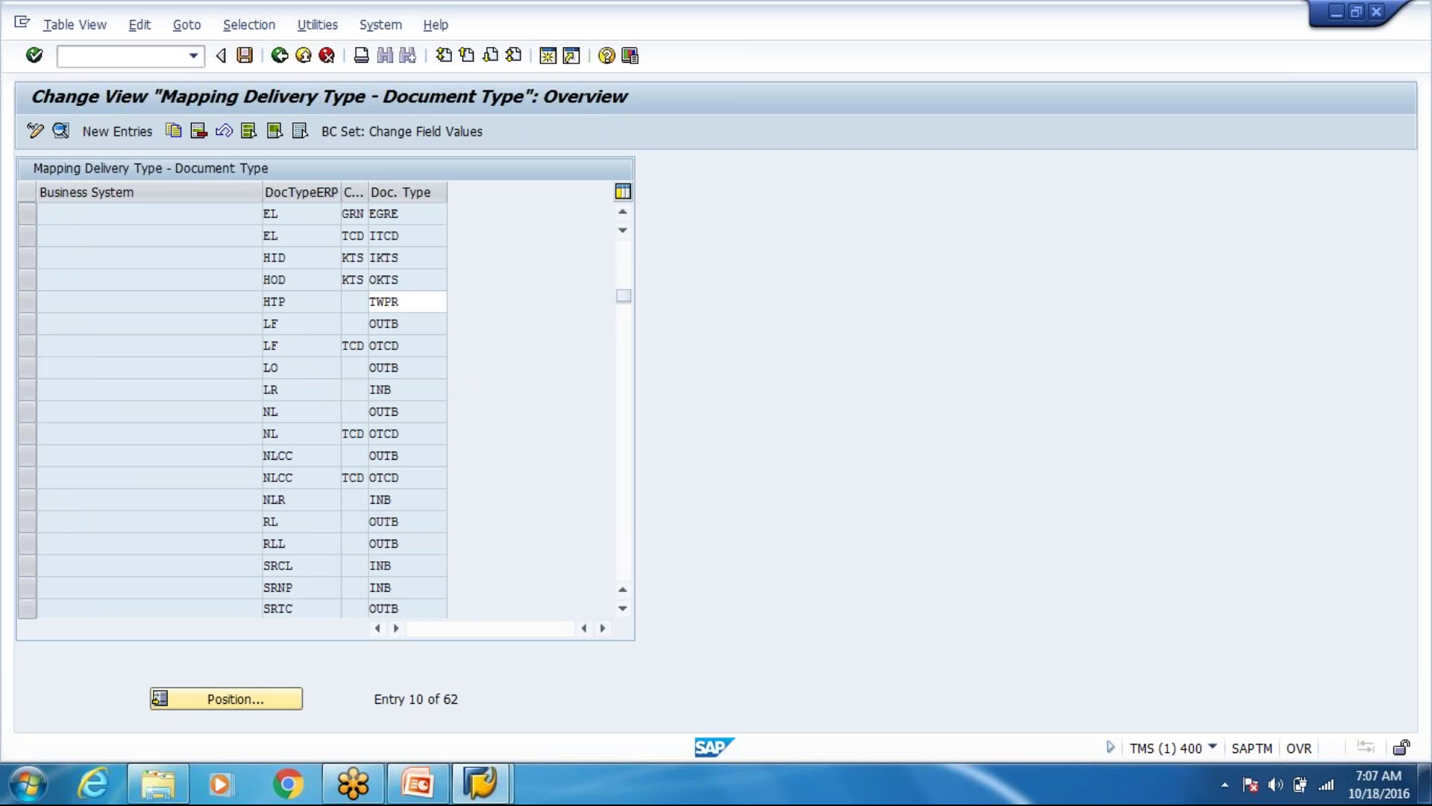
scroll(297, 344, "up", 2)
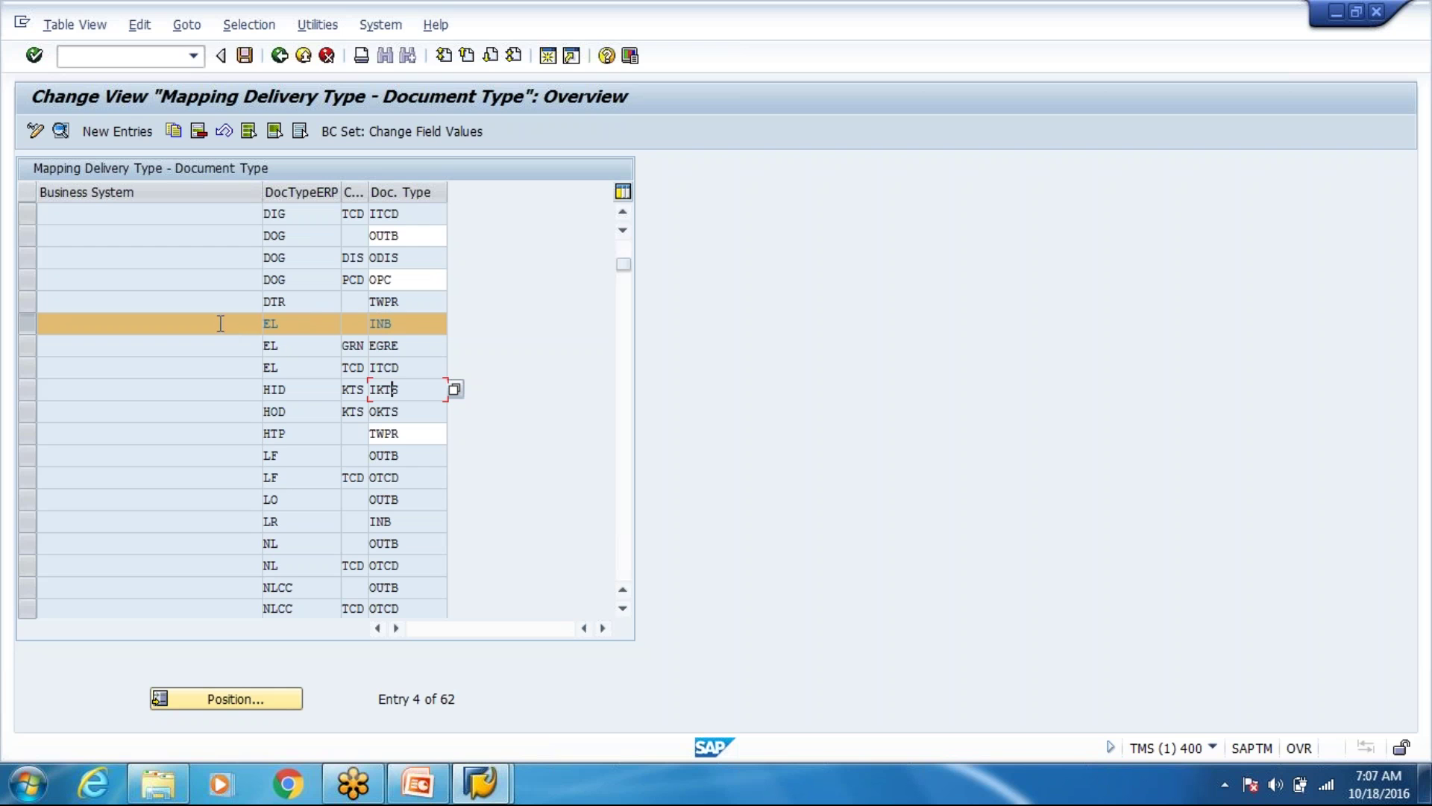
scroll(222, 323, "down", 1)
scroll(190, 461, "down", 3)
scroll(209, 459, "down", 2)
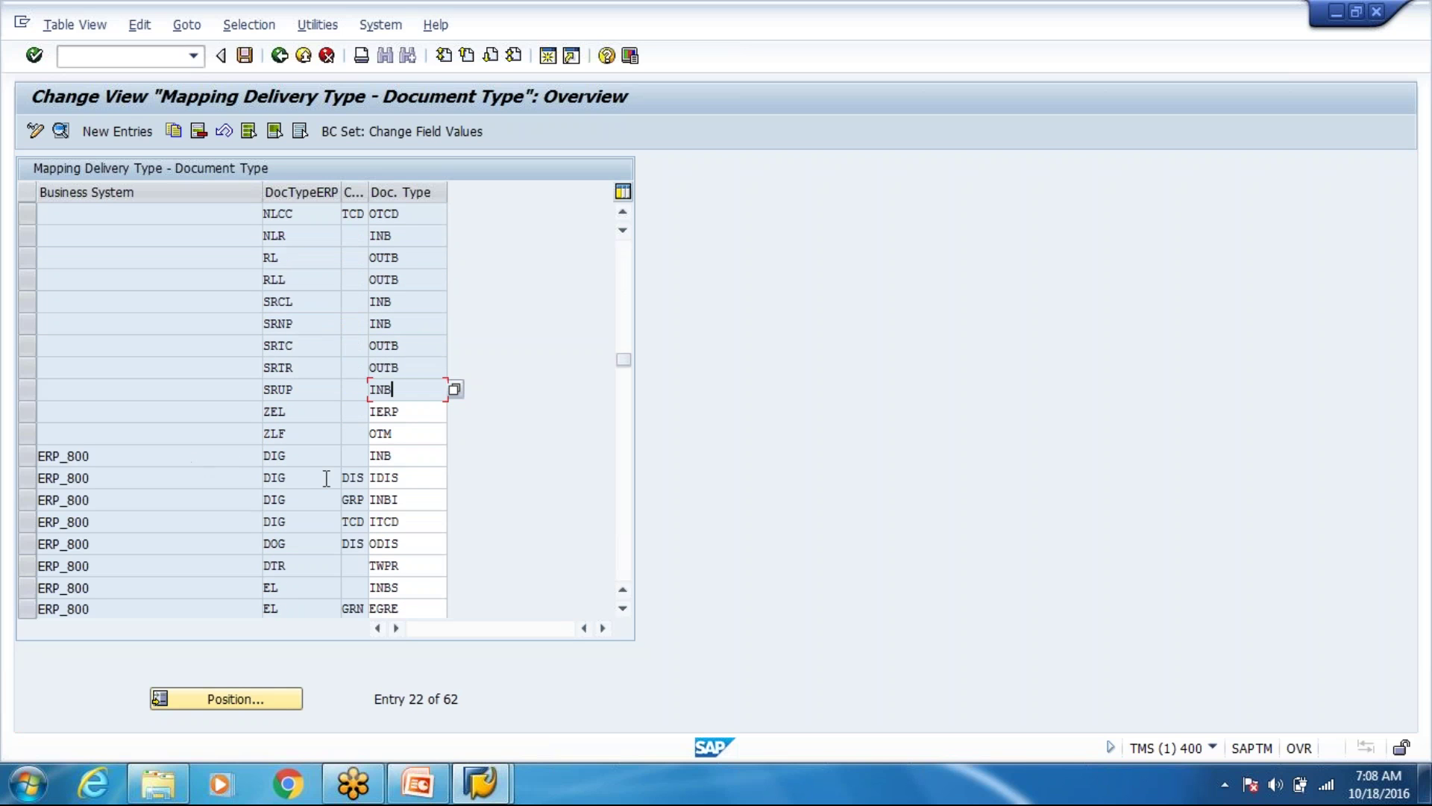
scroll(231, 458, "up", 4)
scroll(312, 455, "up", 1)
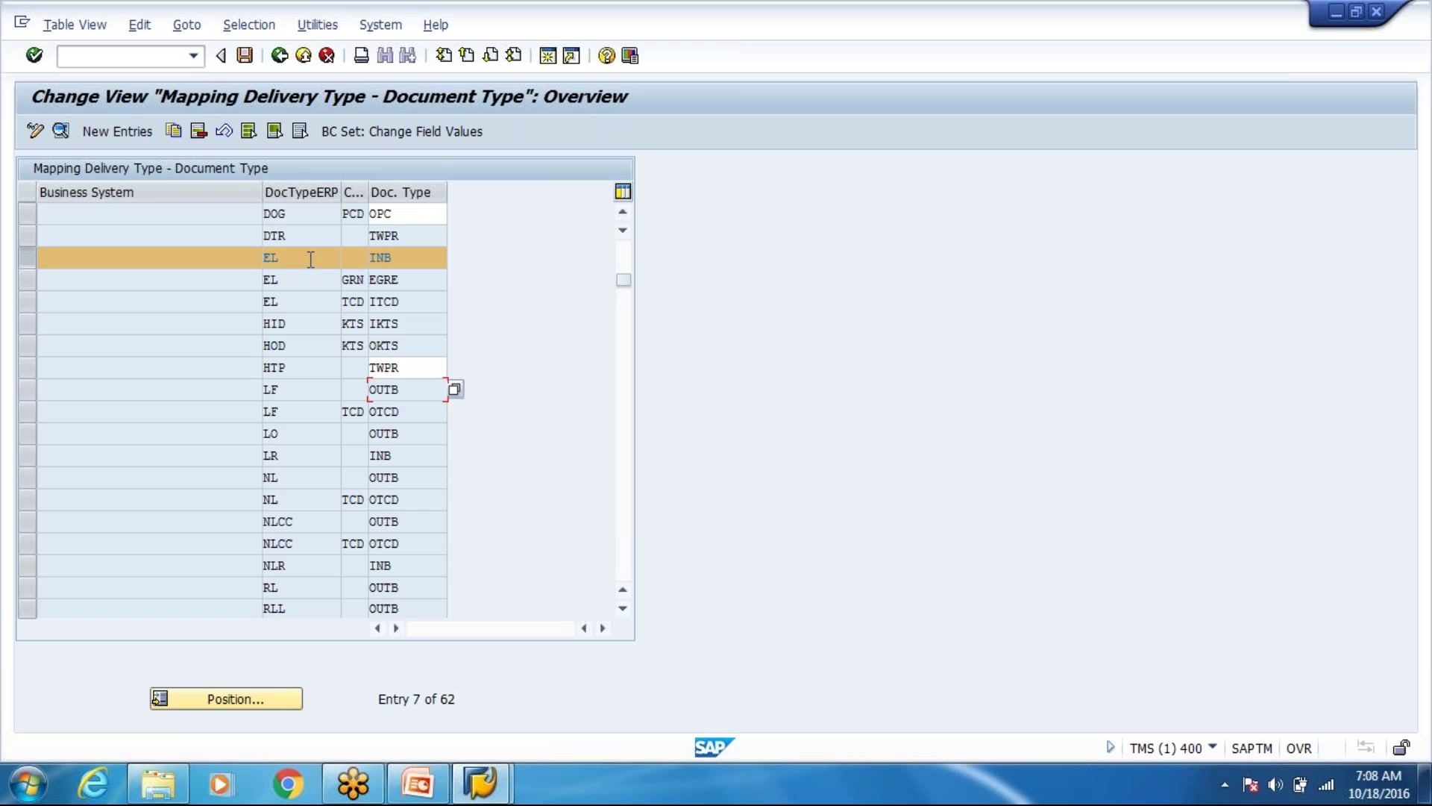
scroll(310, 259, "up", 2)
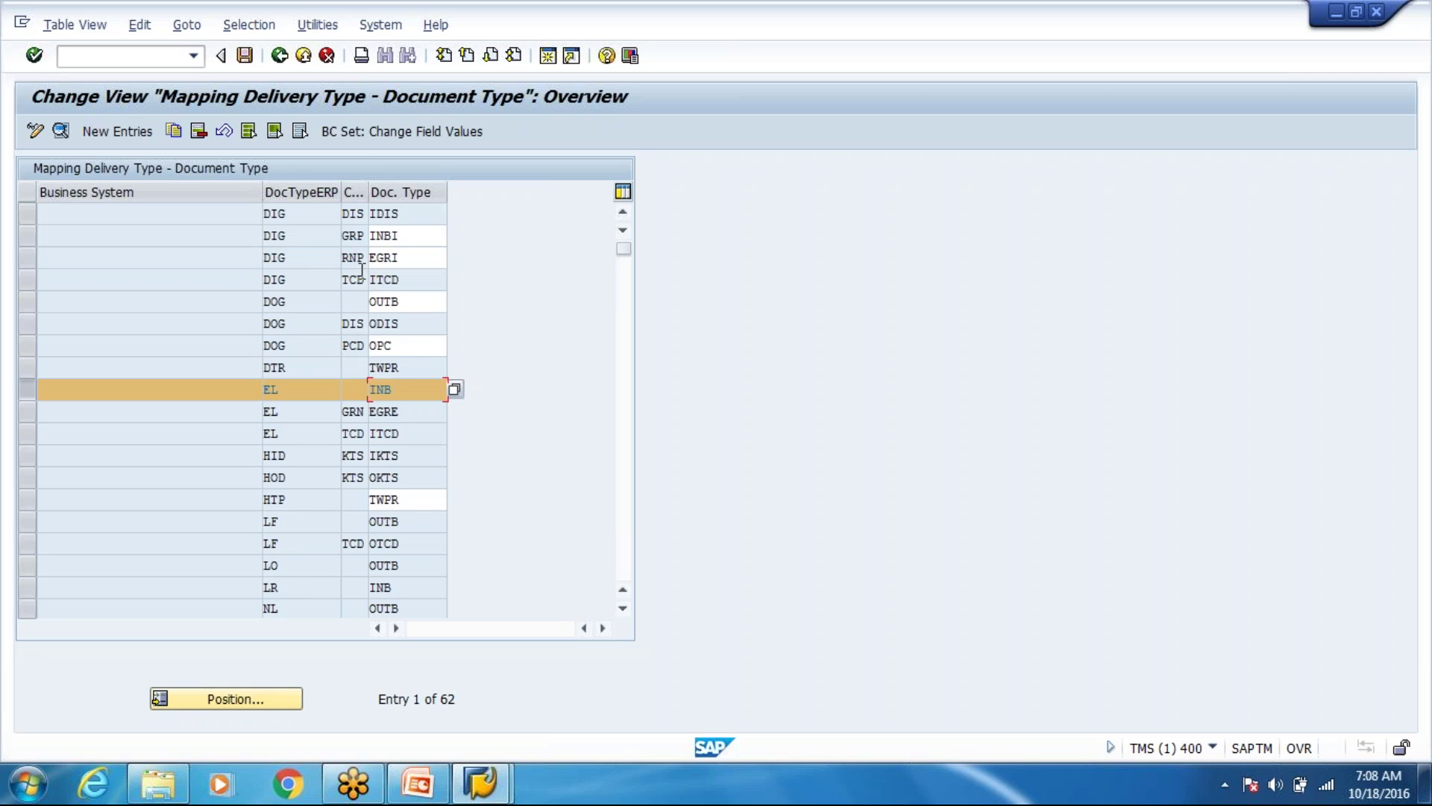
left_click(359, 276)
left_click(348, 449)
left_click(357, 413)
scroll(375, 411, "down", 3)
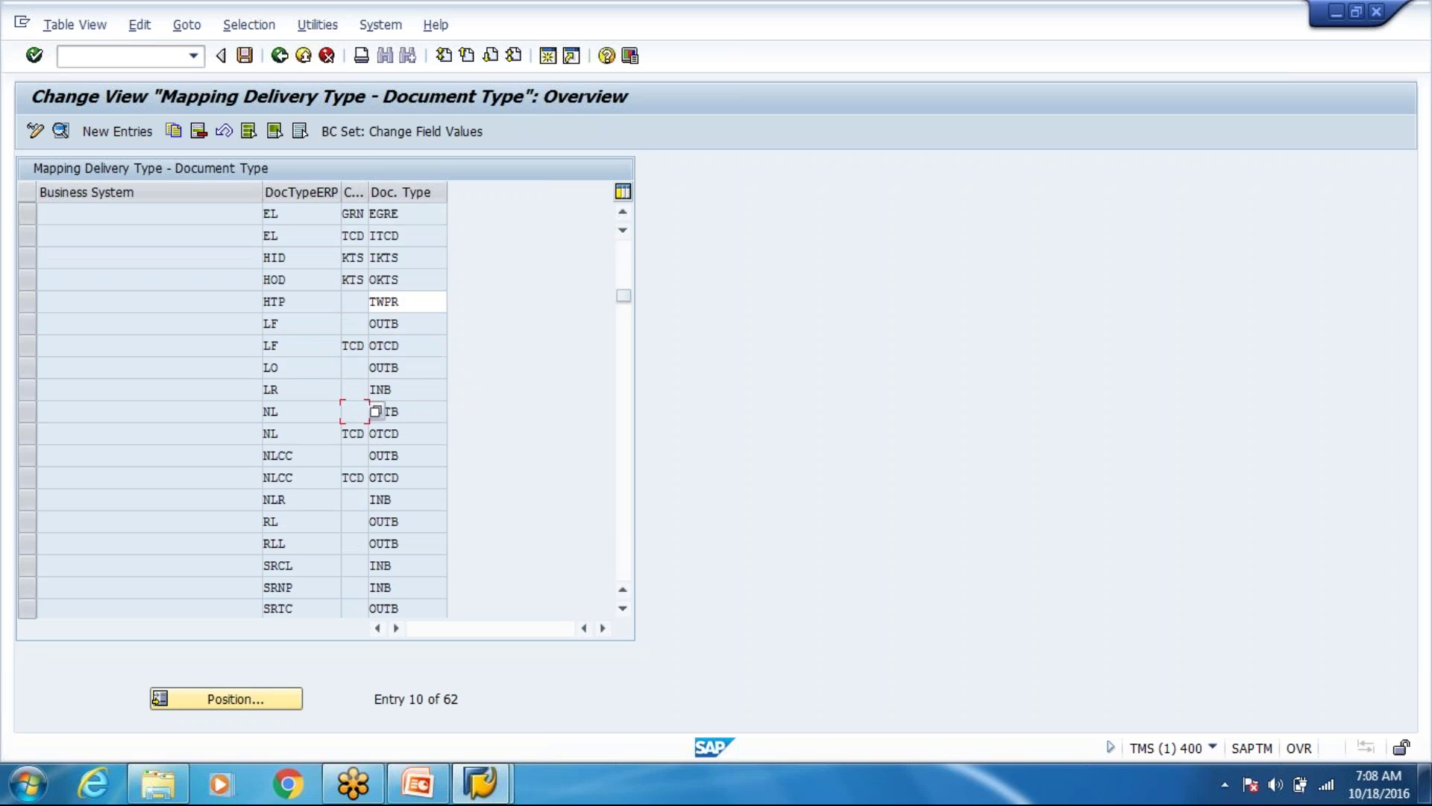
scroll(365, 341, "down", 8)
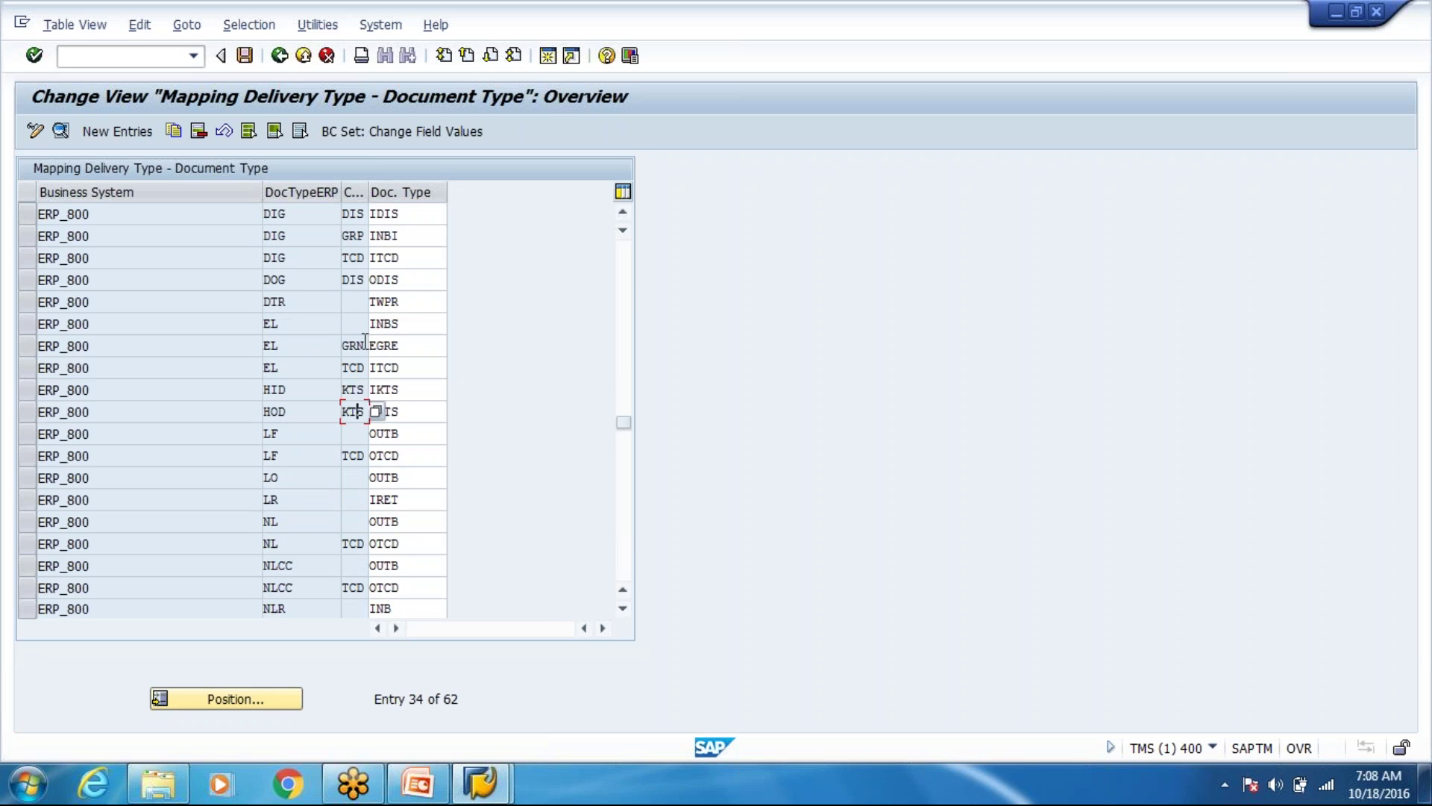
scroll(321, 410, "up", 3)
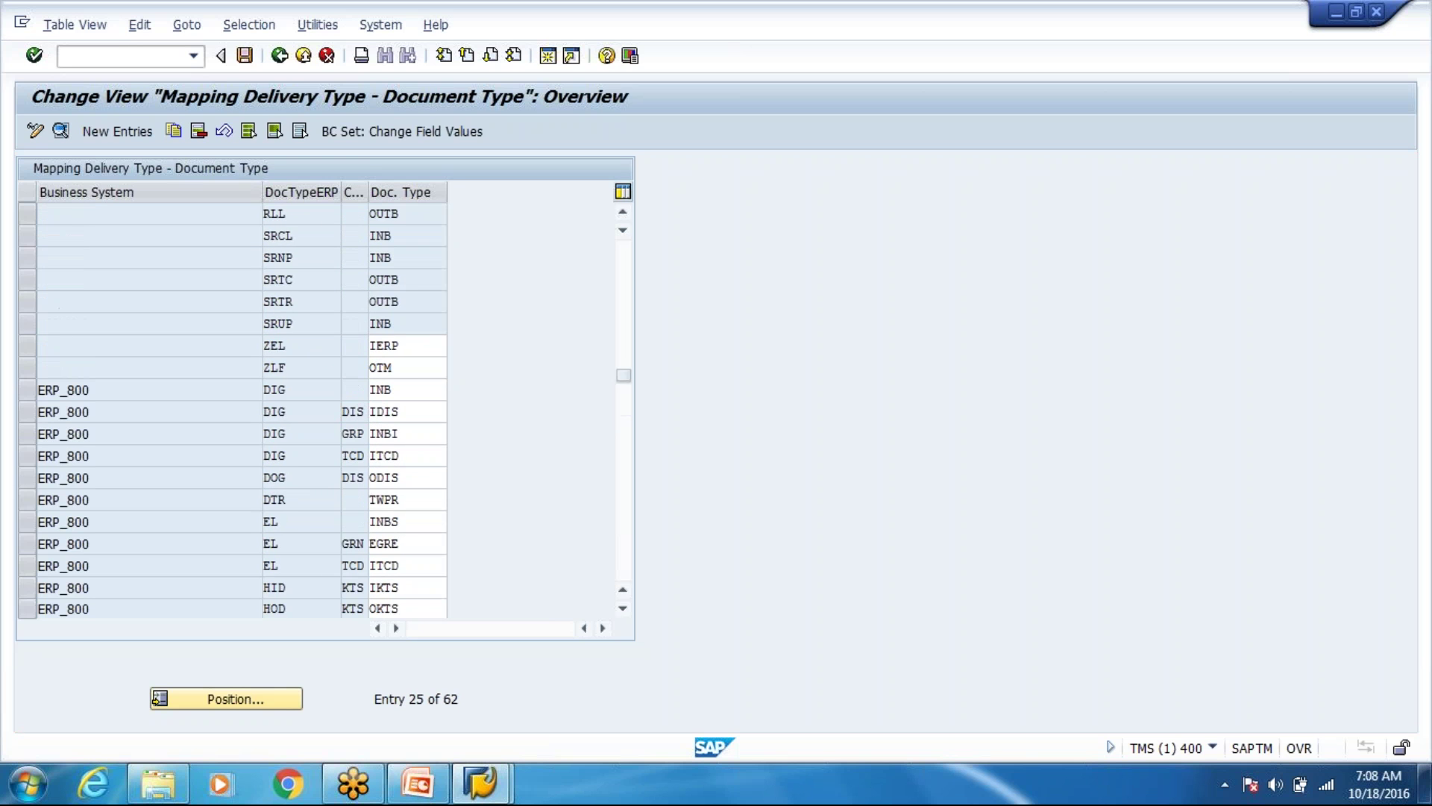
scroll(321, 410, "down", 1)
scroll(357, 334, "up", 5)
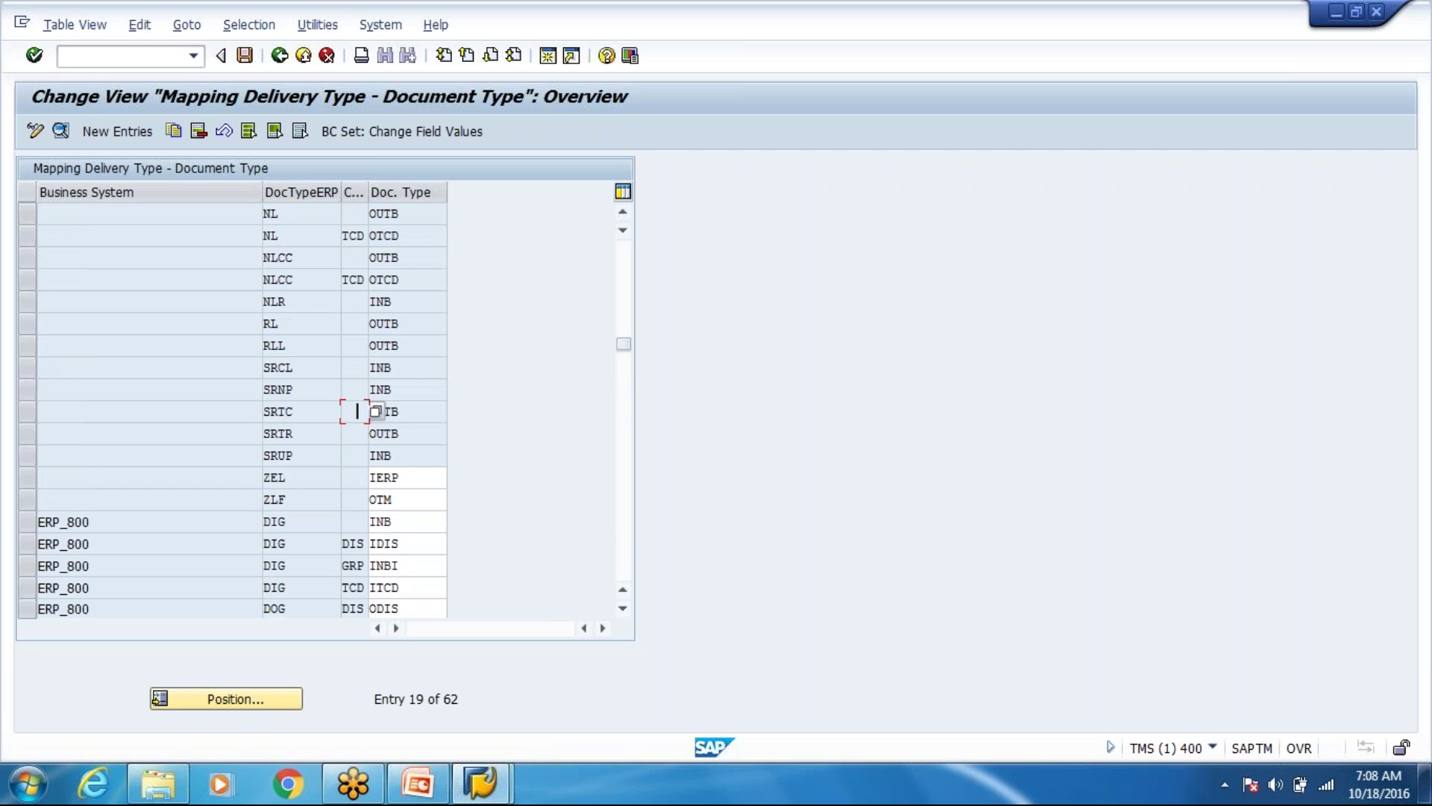
scroll(358, 333, "up", 4)
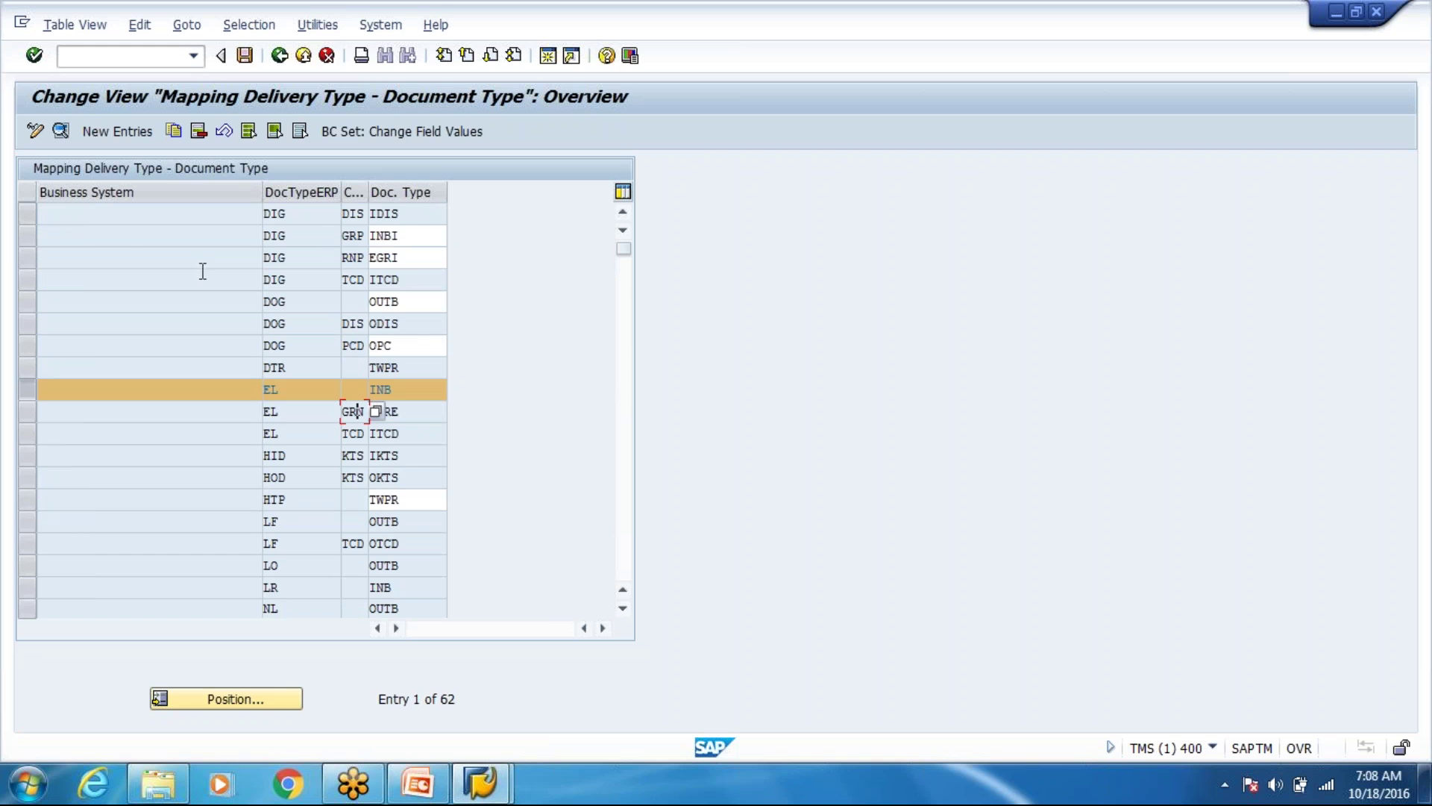
left_click(28, 239)
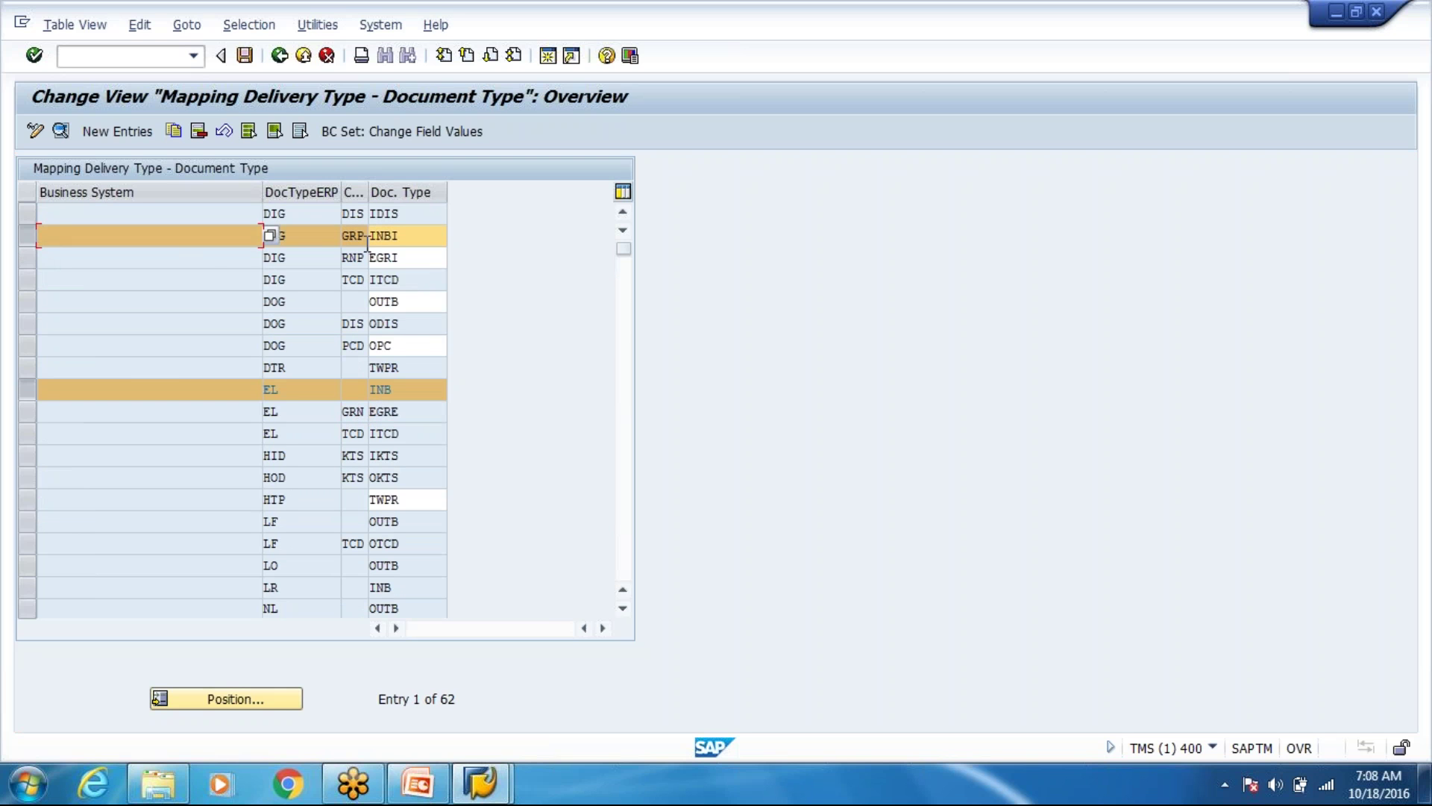
left_click(326, 237)
left_click(39, 389)
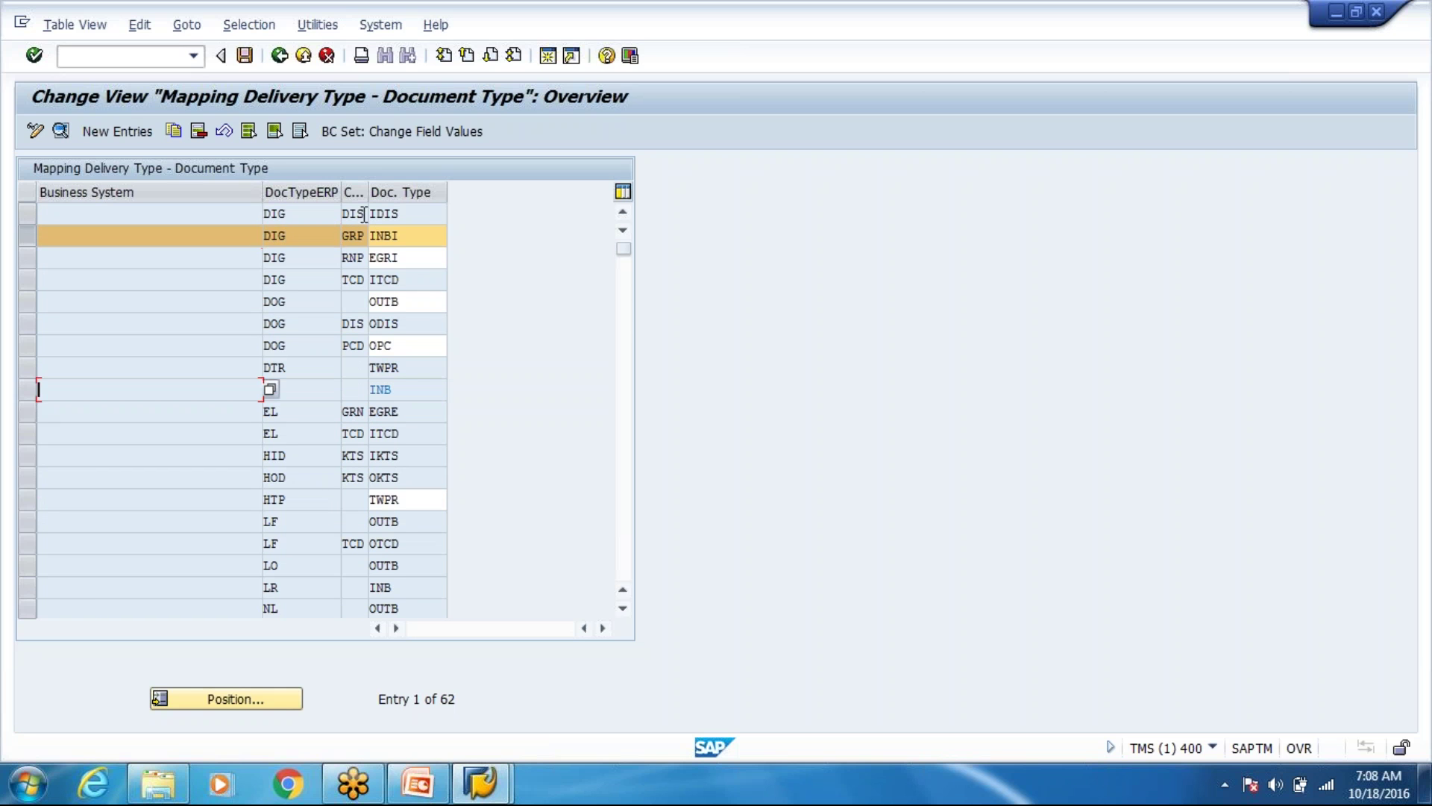
left_click(24, 213)
left_click(361, 239)
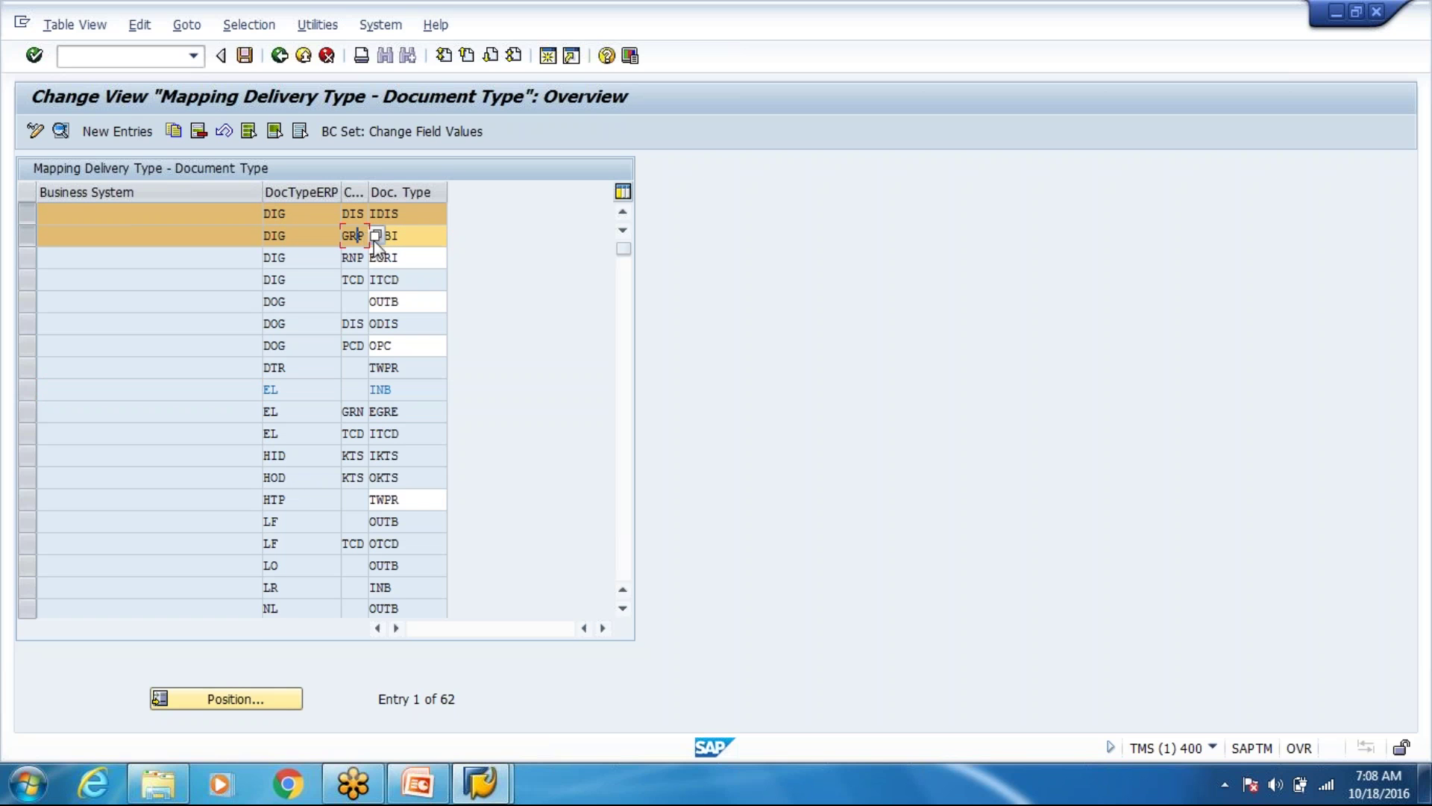
key("Up")
key("Down")
left_click(356, 206)
key("Return")
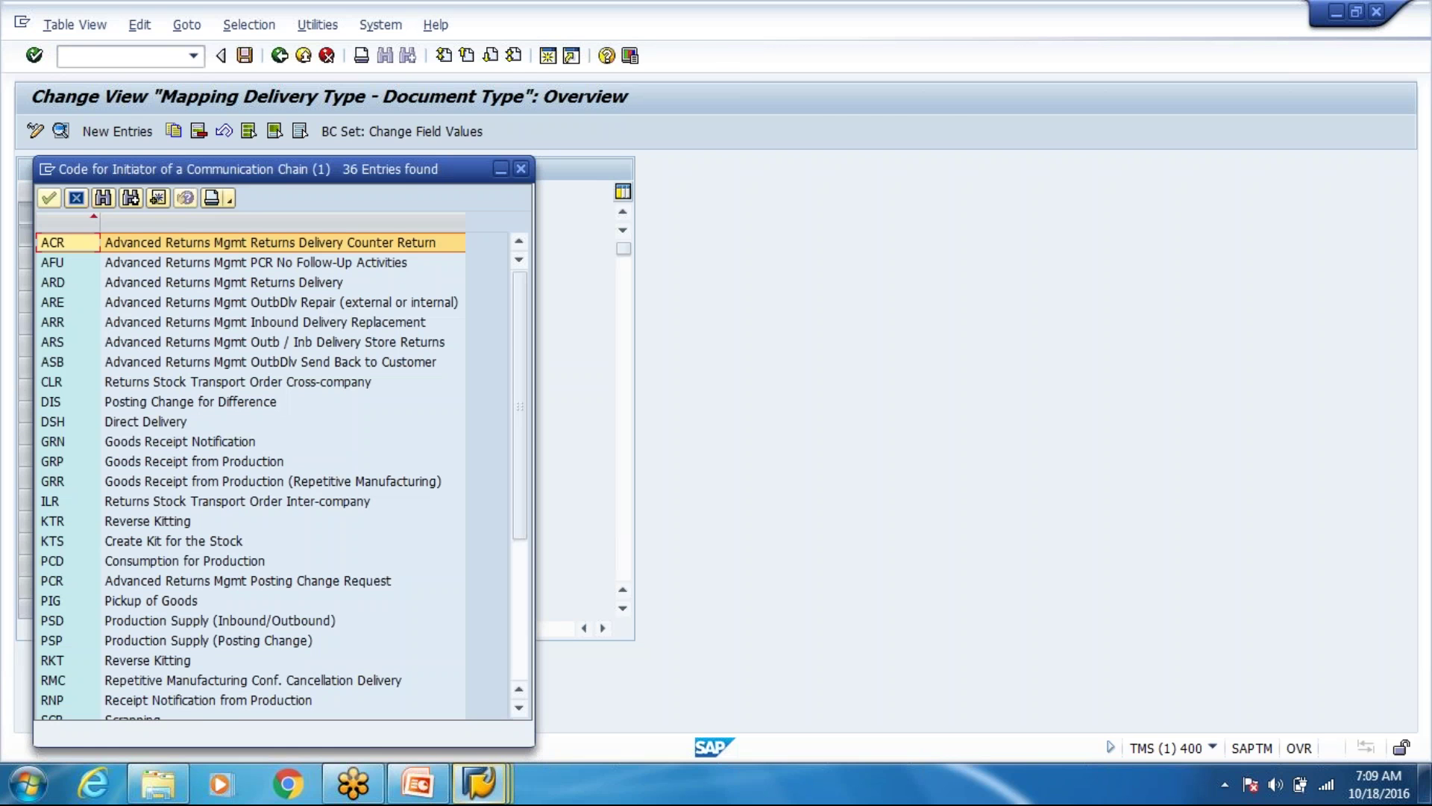
left_click_drag(307, 165, 956, 21)
scroll(761, 282, "down", 1)
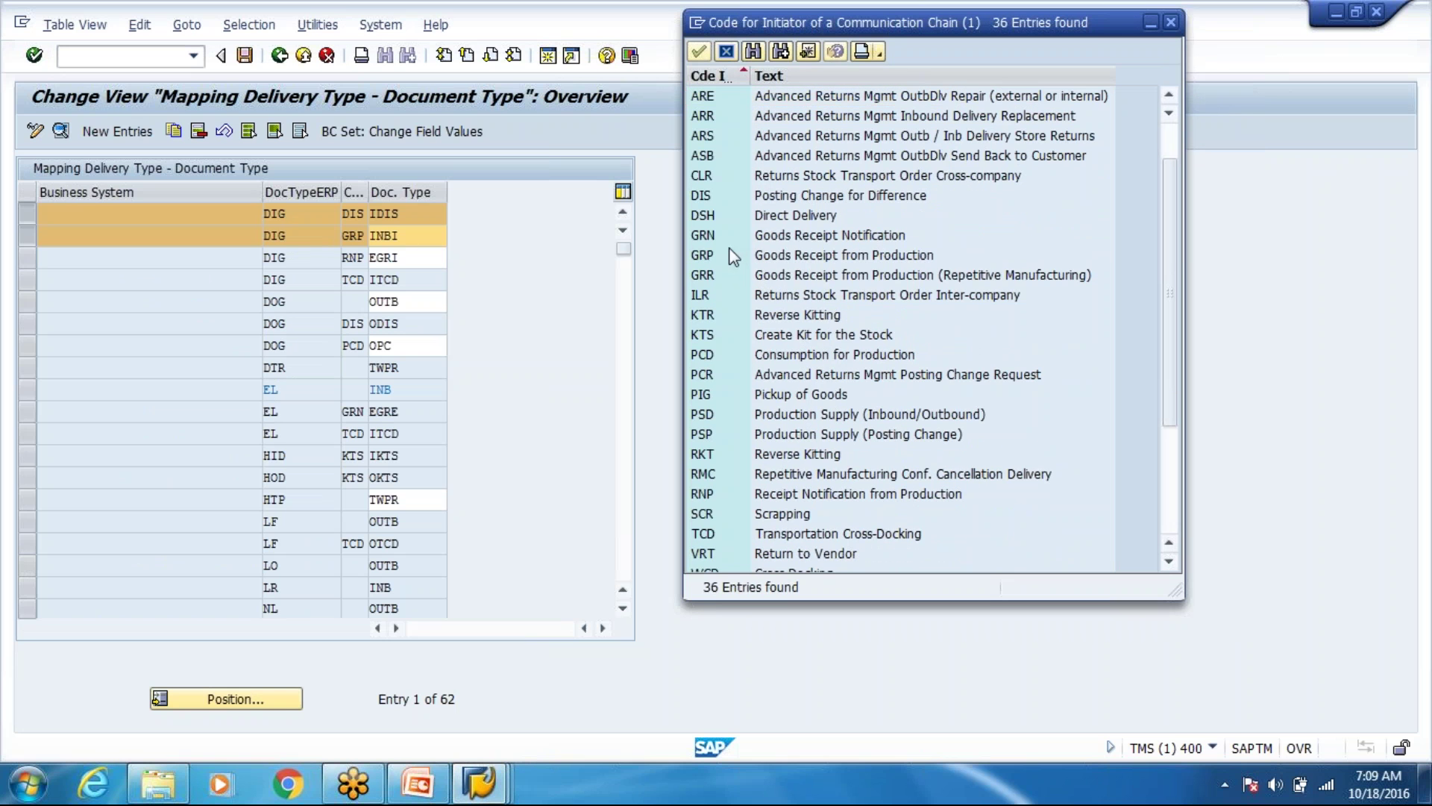
left_click(795, 252)
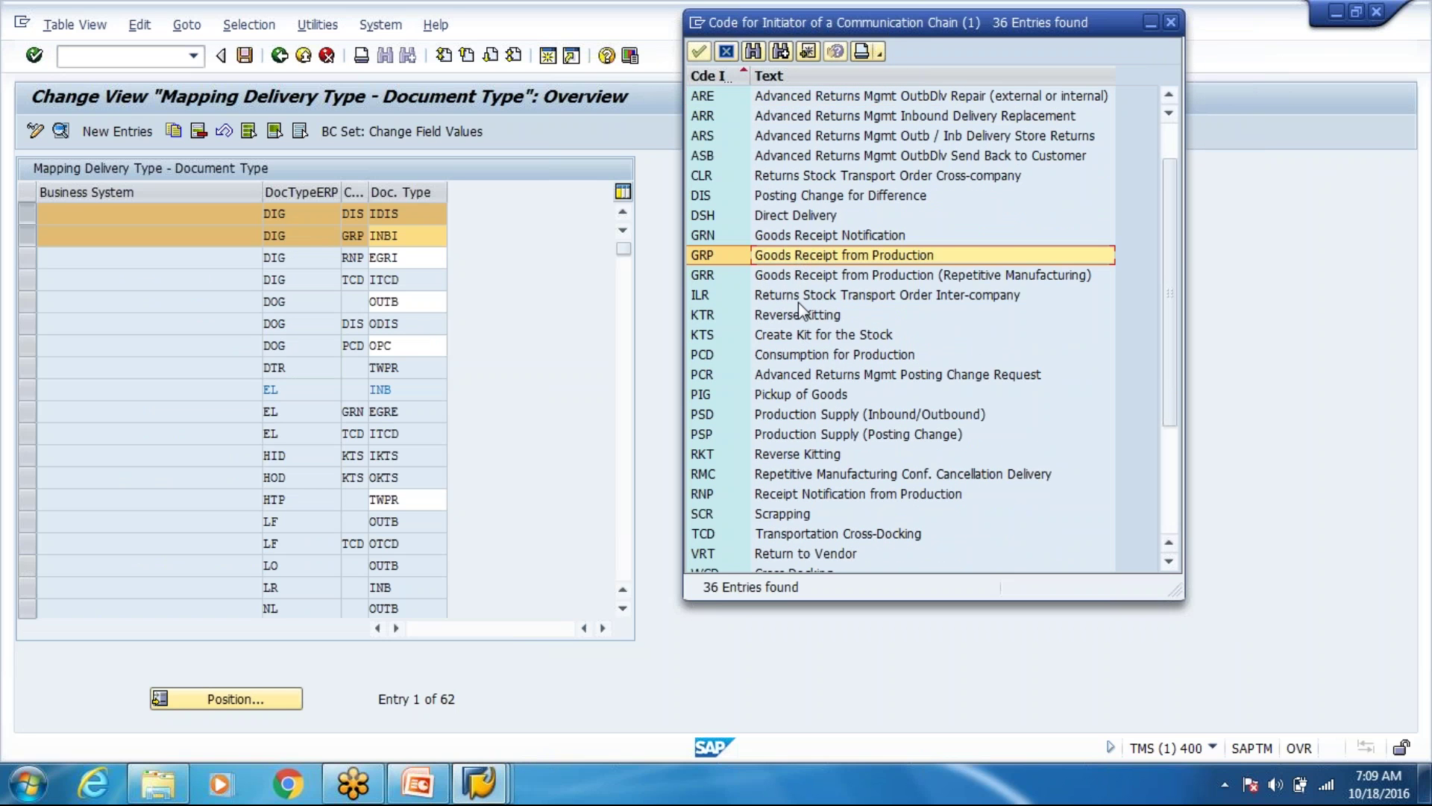
scroll(800, 310, "down", 1)
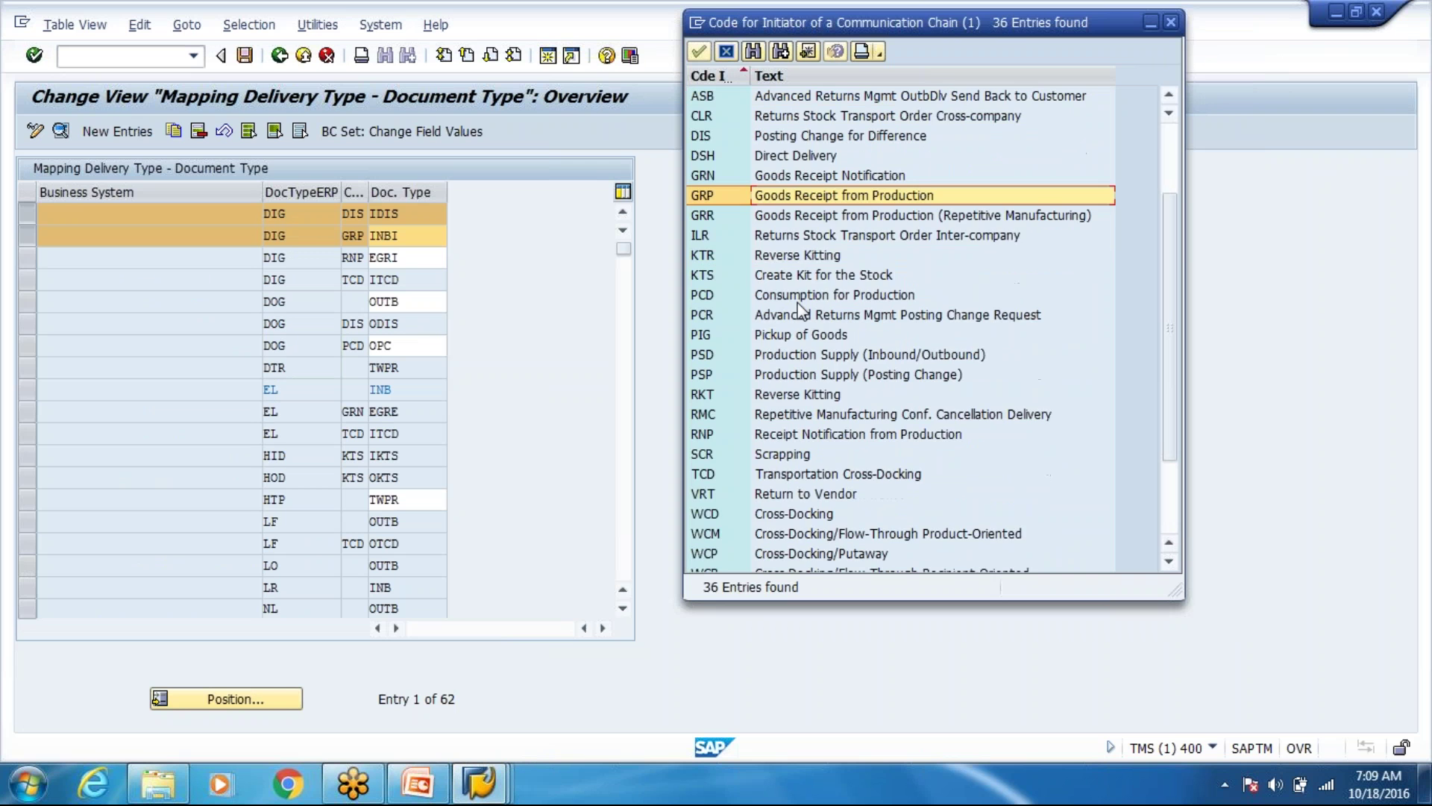
scroll(800, 310, "up", 2)
left_click(780, 254)
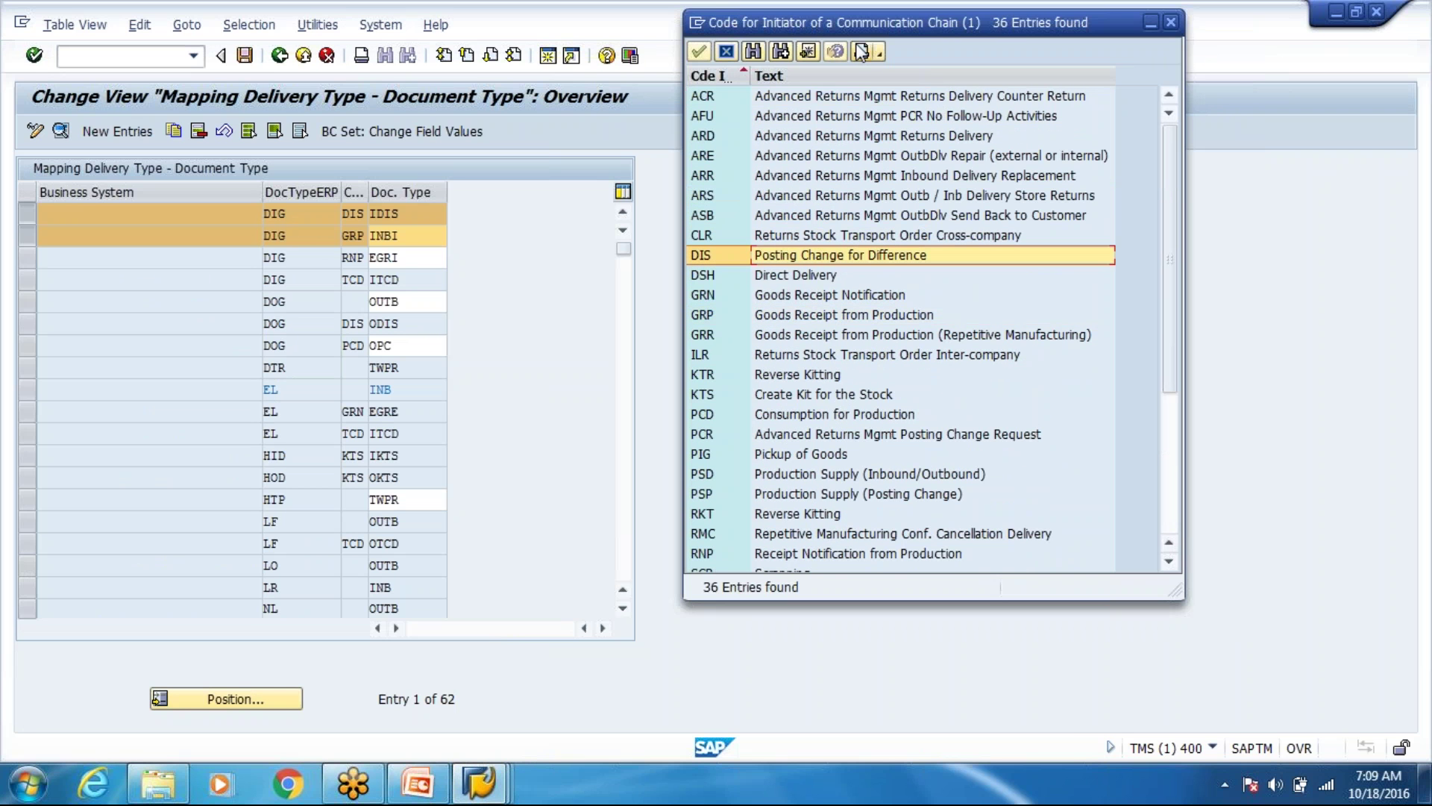
left_click_drag(857, 21, 814, 369)
key("Return")
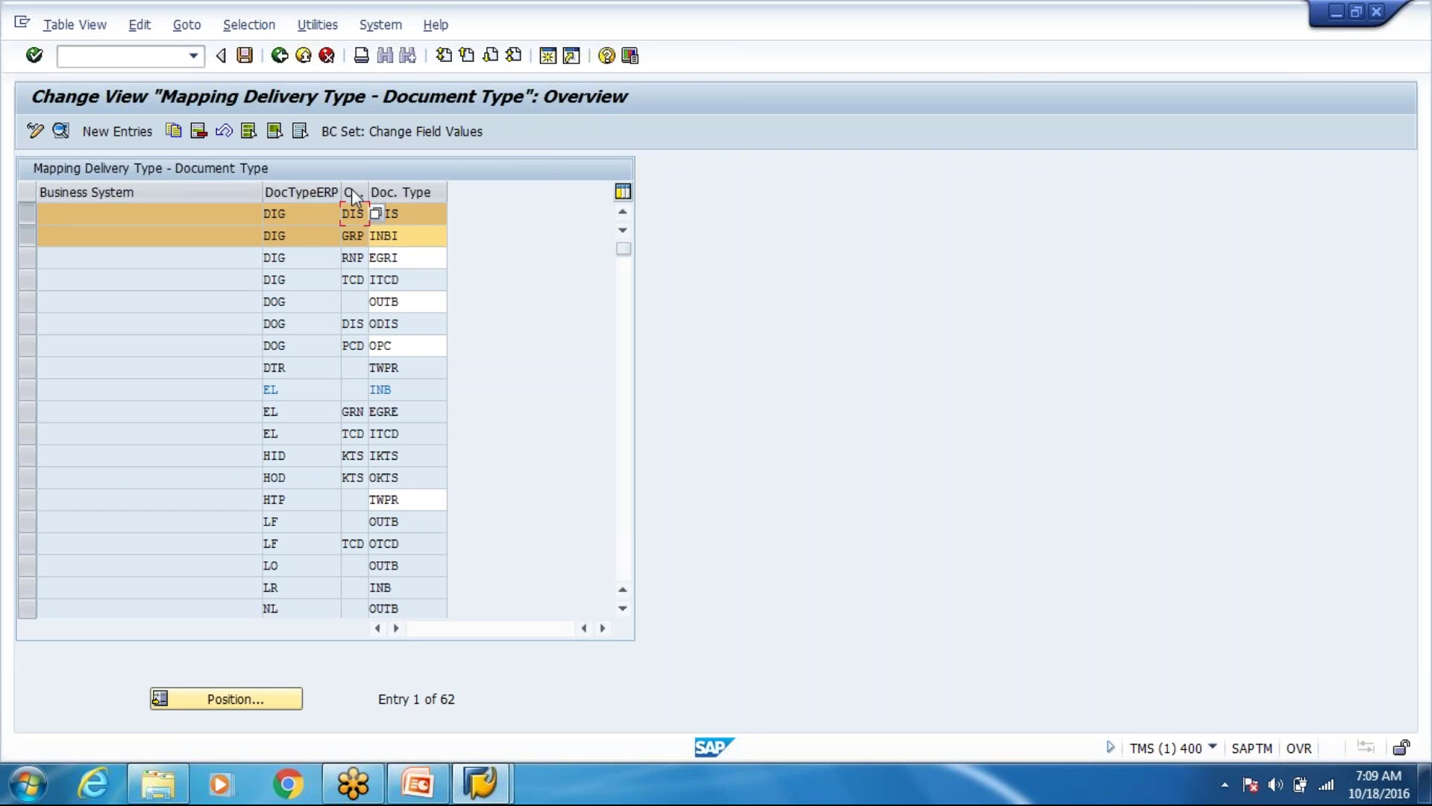
left_click(417, 215)
left_click_drag(402, 215, 362, 203)
left_click(368, 211)
scroll(339, 381, "down", 1)
left_click(366, 433)
left_click(374, 433)
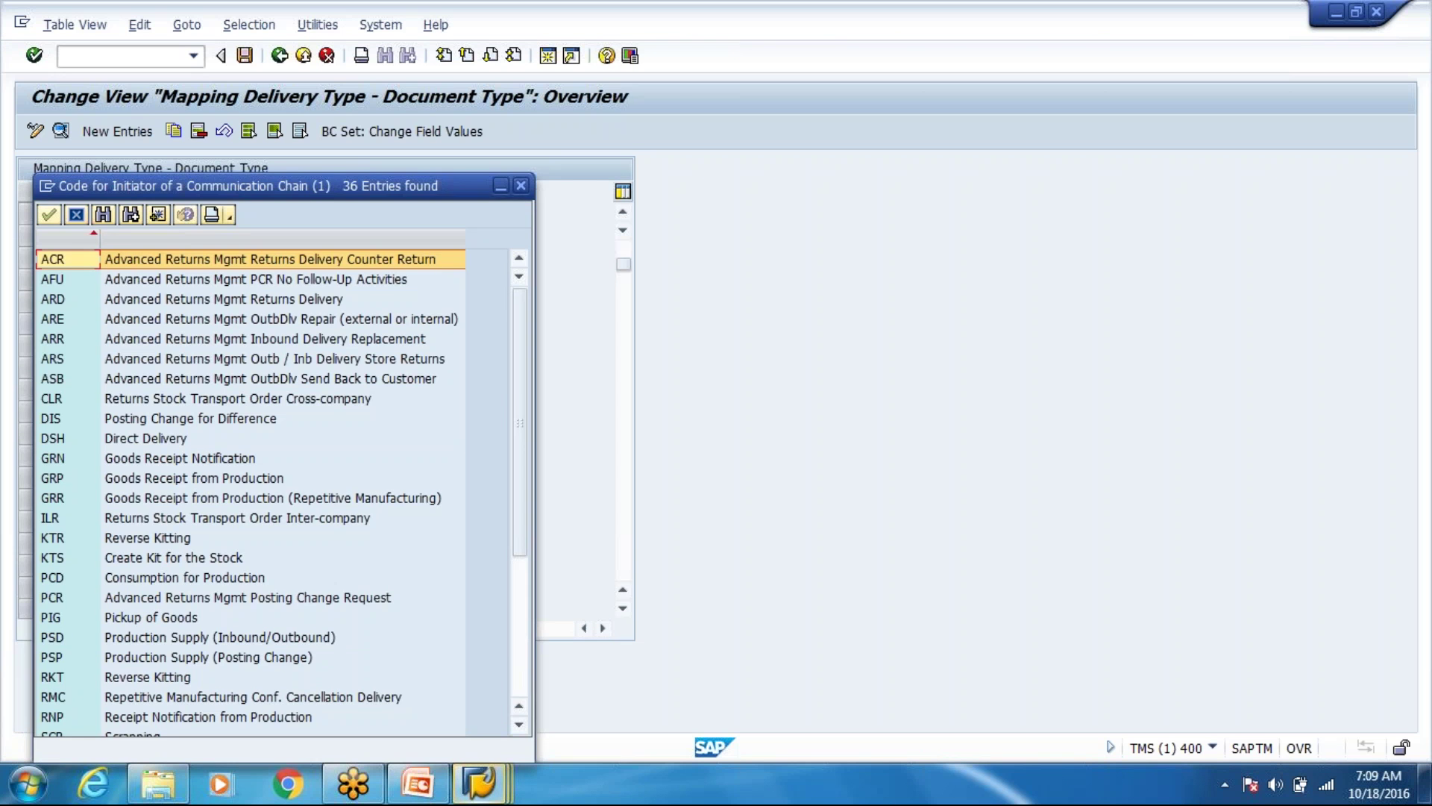
scroll(411, 407, "down", 4)
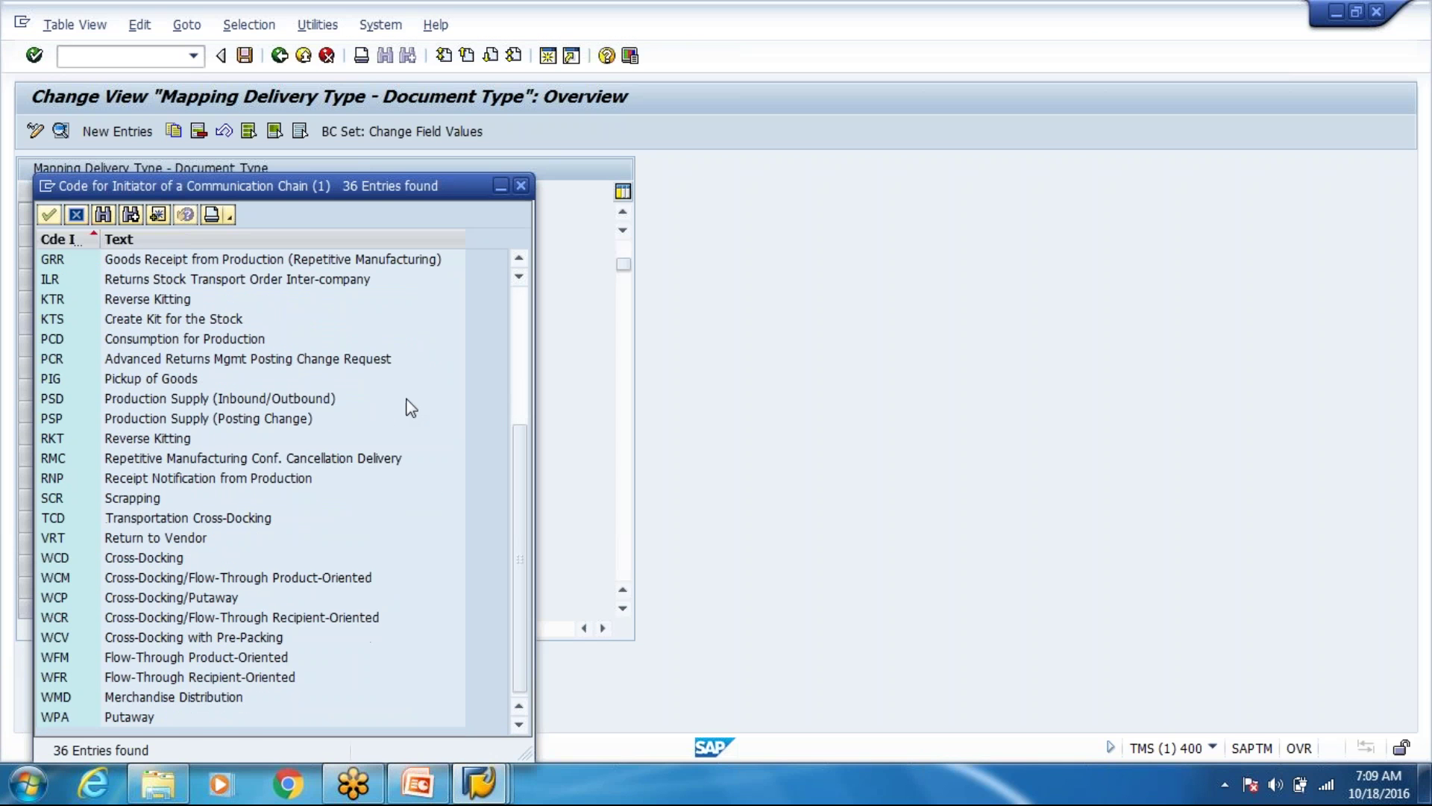
scroll(411, 408, "up", 2)
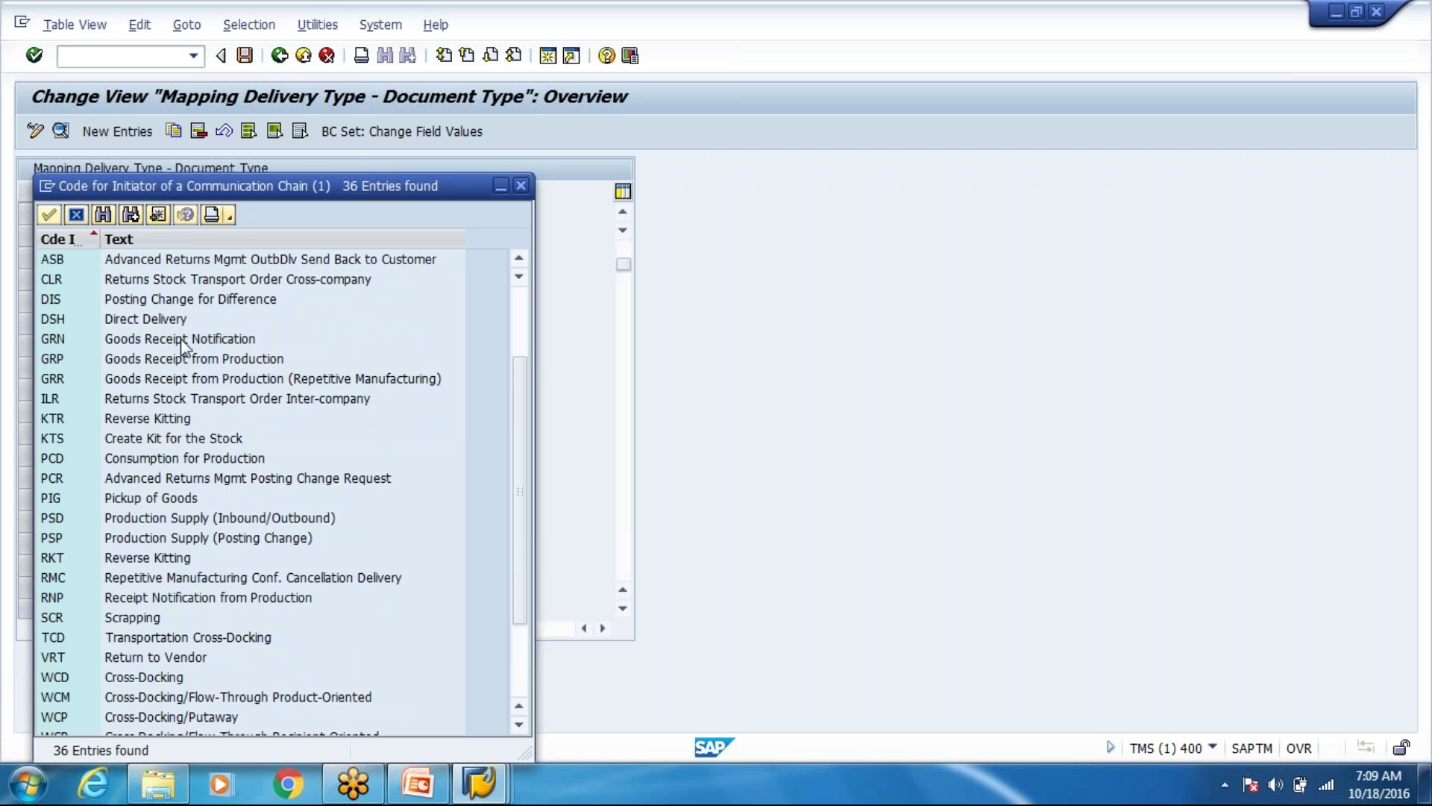
left_click(185, 341)
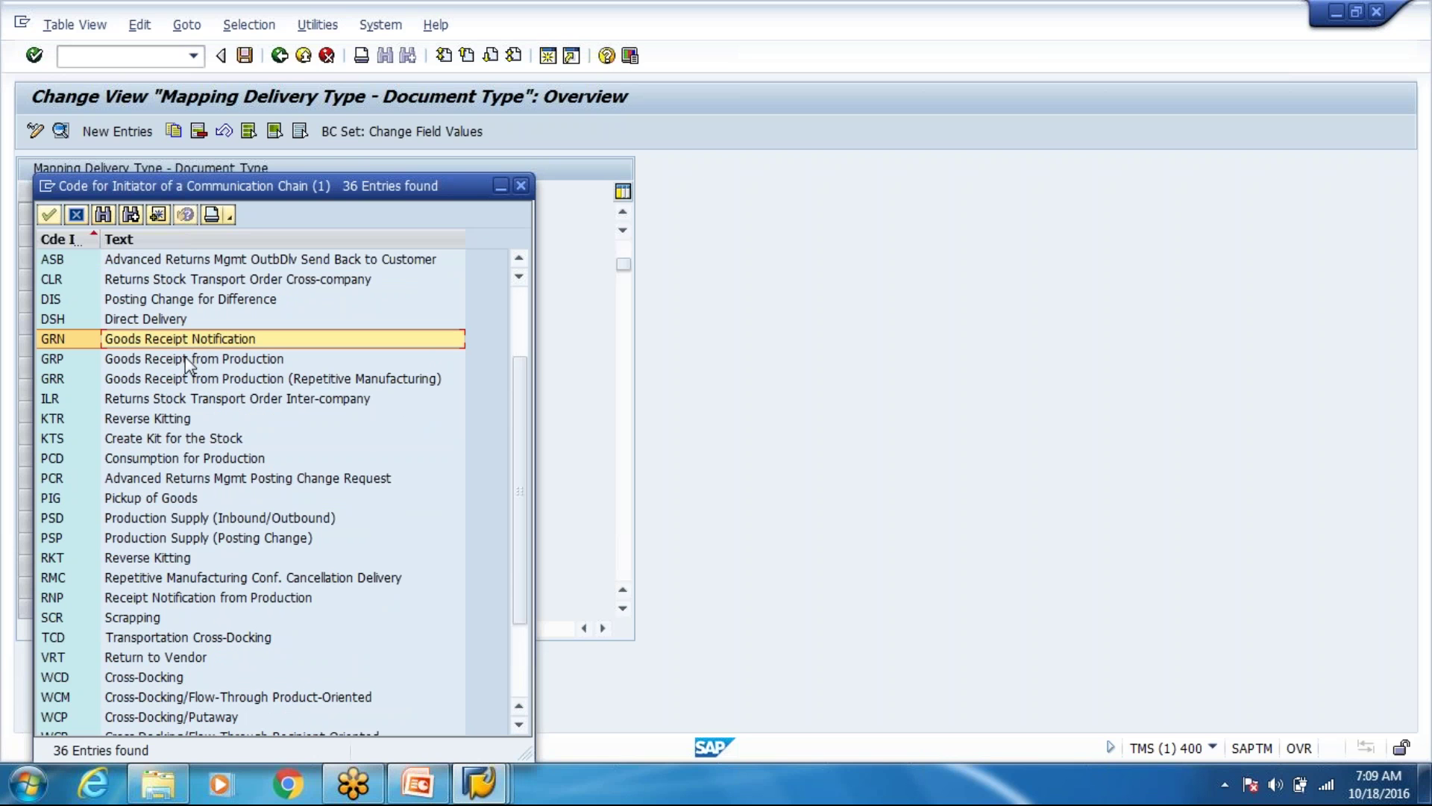
left_click(185, 358)
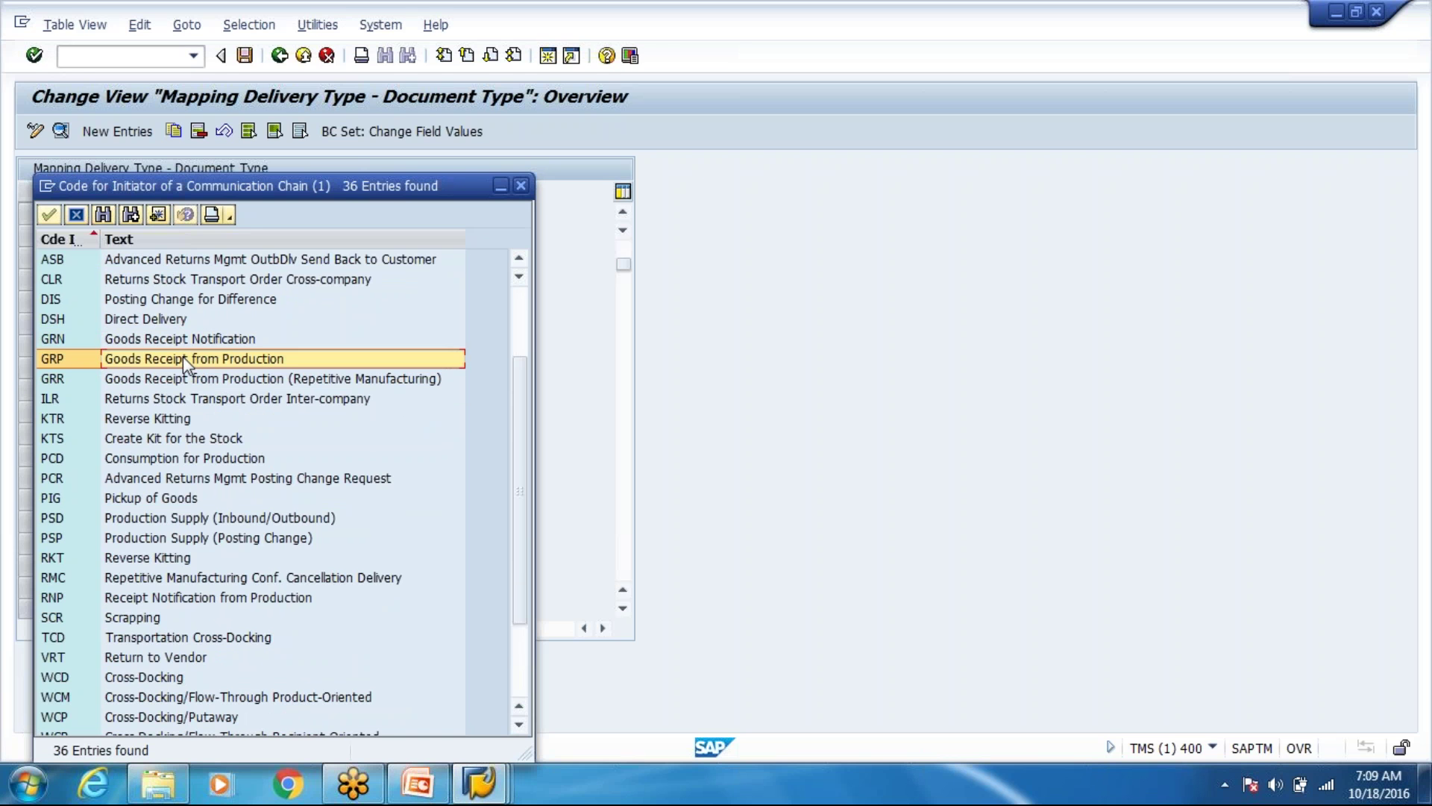
scroll(182, 356, "up", 2)
left_click(522, 186)
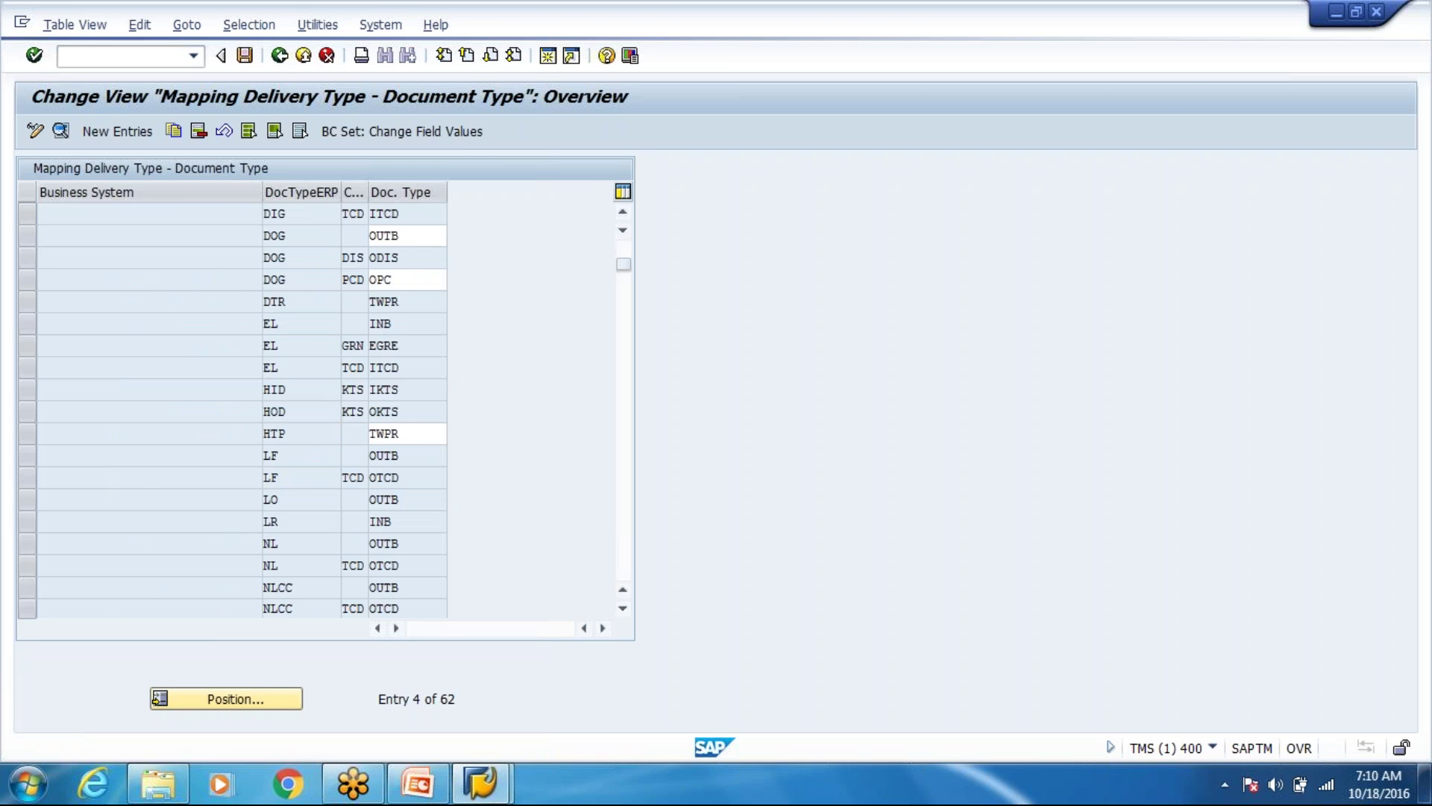
key("F3")
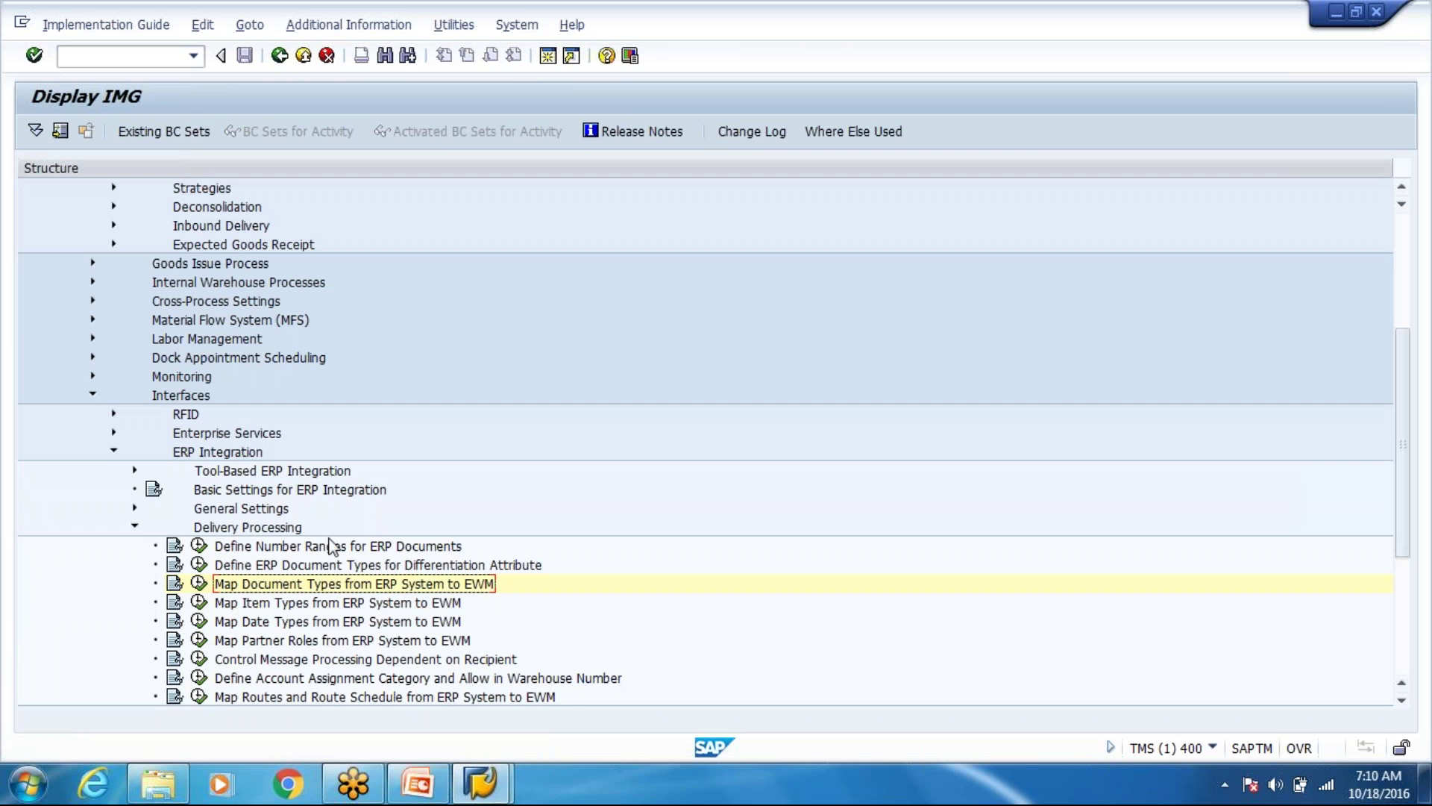
Open Map Item Types from ERP System to EWM and mark the EL ELN IDLV entry.
left_click(199, 602)
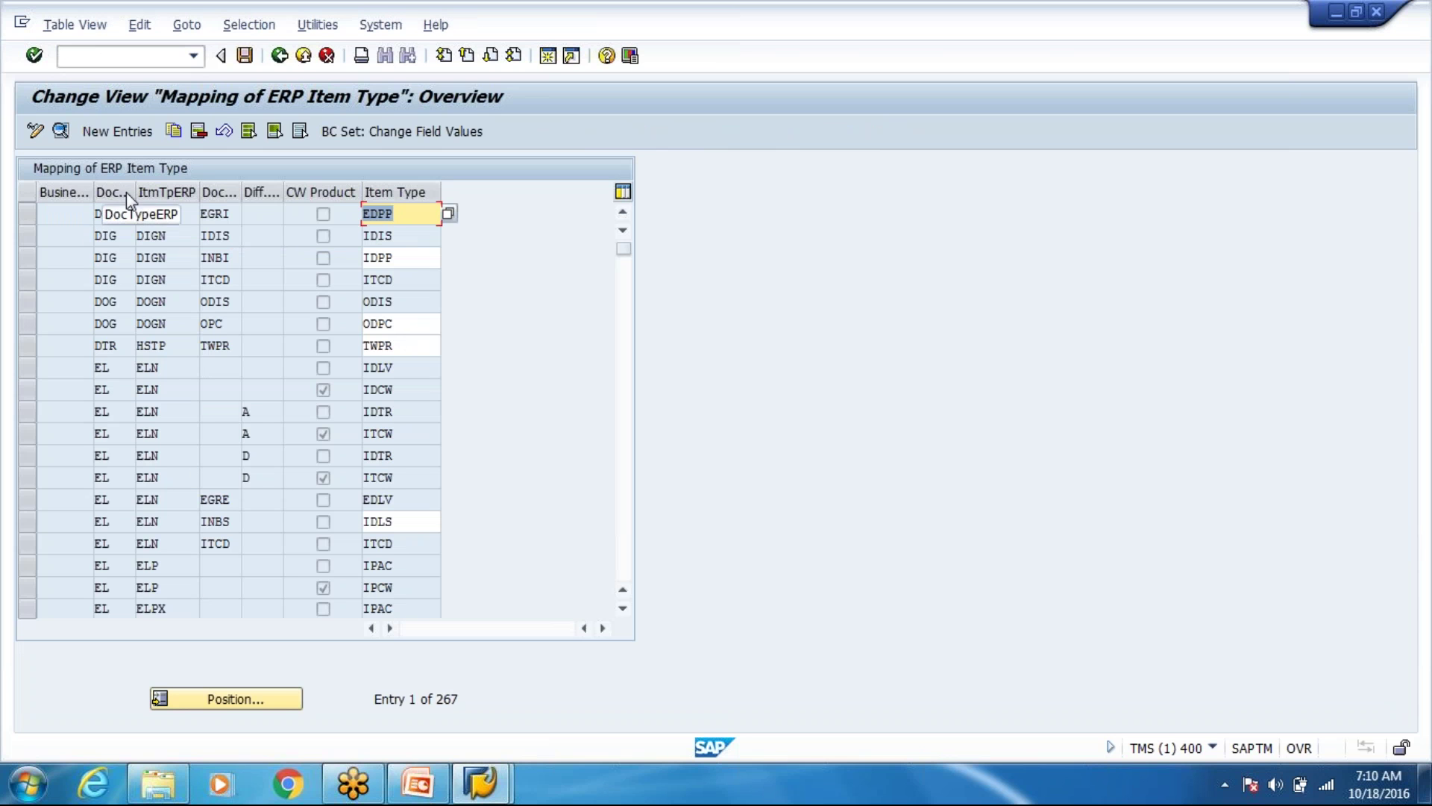
left_click(35, 368)
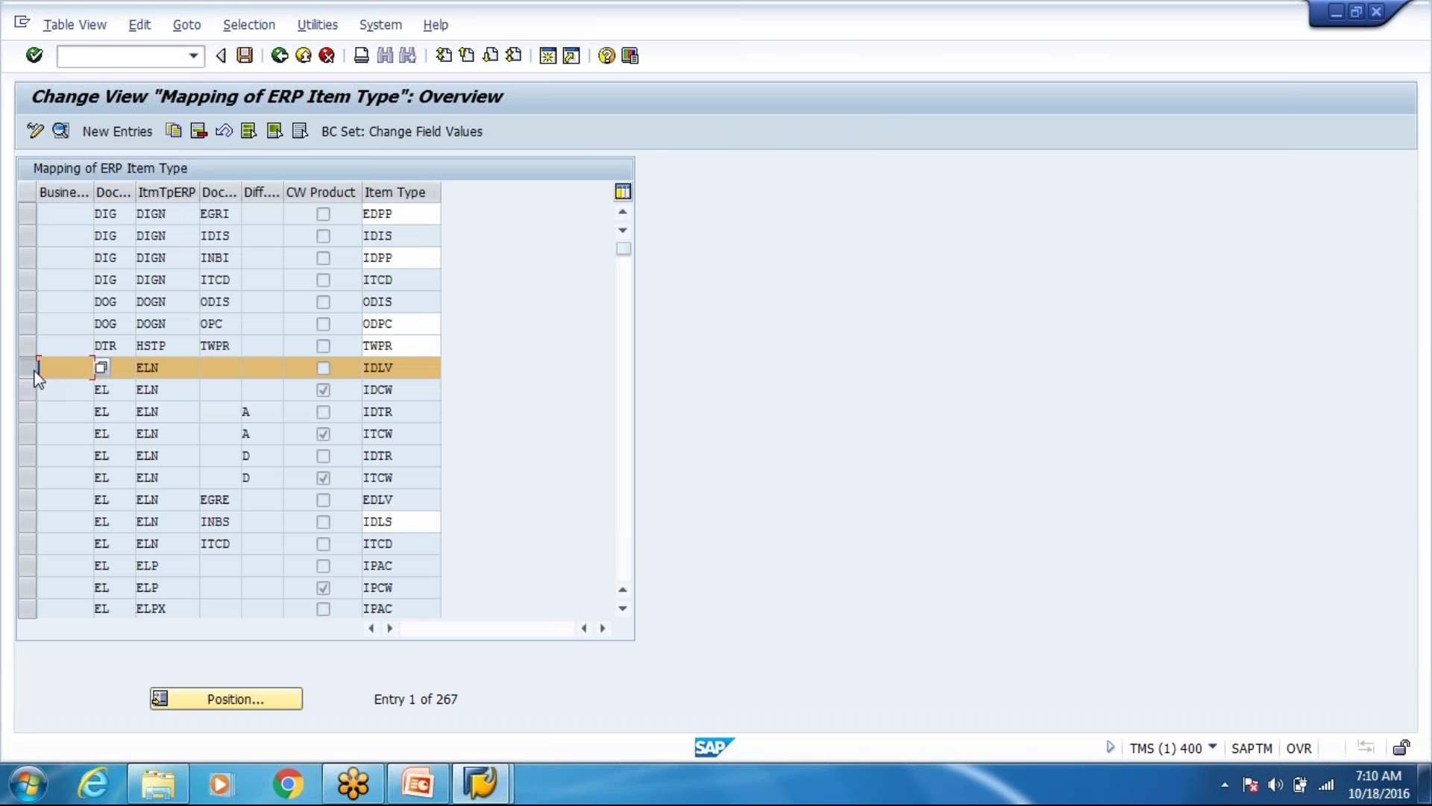
left_click(119, 367)
left_click_drag(111, 367, 95, 367)
left_click(95, 368)
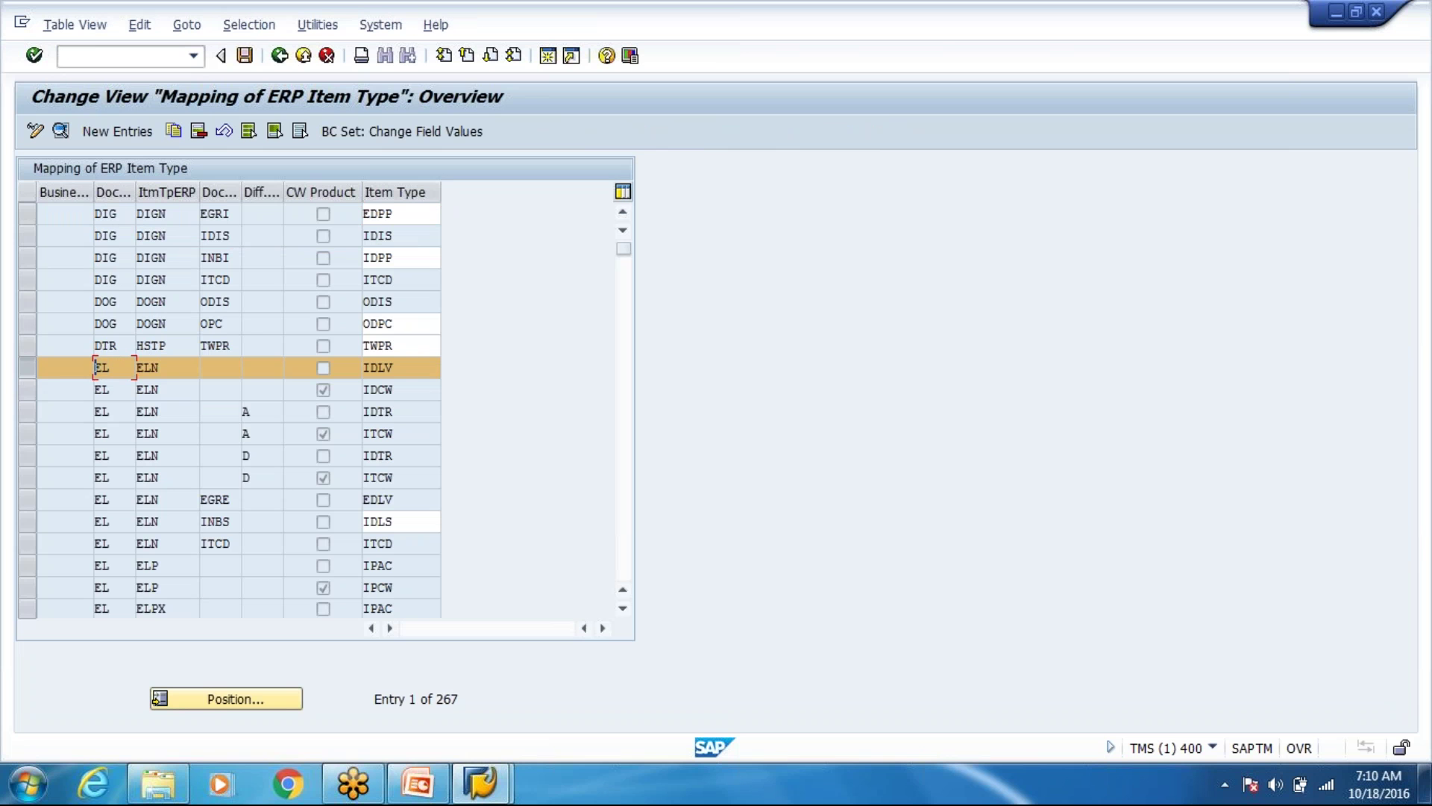
Inspect the EL ELN row's IDLV item type and empty document type, then list its differentiation attributes.
left_click(159, 367)
left_click(366, 367)
left_click(212, 367)
left_click(400, 369)
key("Home")
left_click(233, 363)
left_click(414, 360)
left_click(266, 369)
left_click(291, 369)
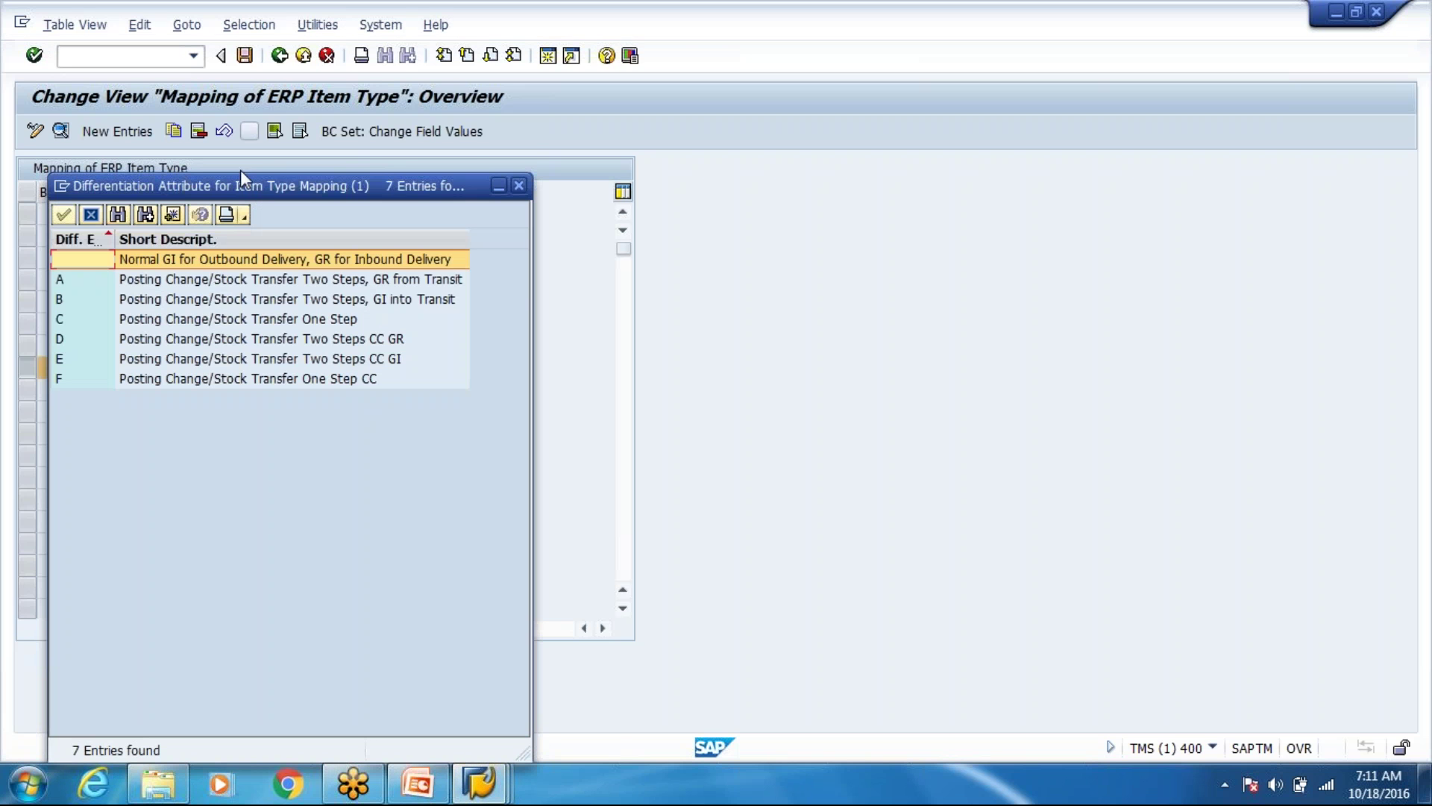
Review attributes A (two-step GR from transit), B (two-step GI into transit), C (one-step posting change), then close unselected.
left_click_drag(260, 191, 584, 219)
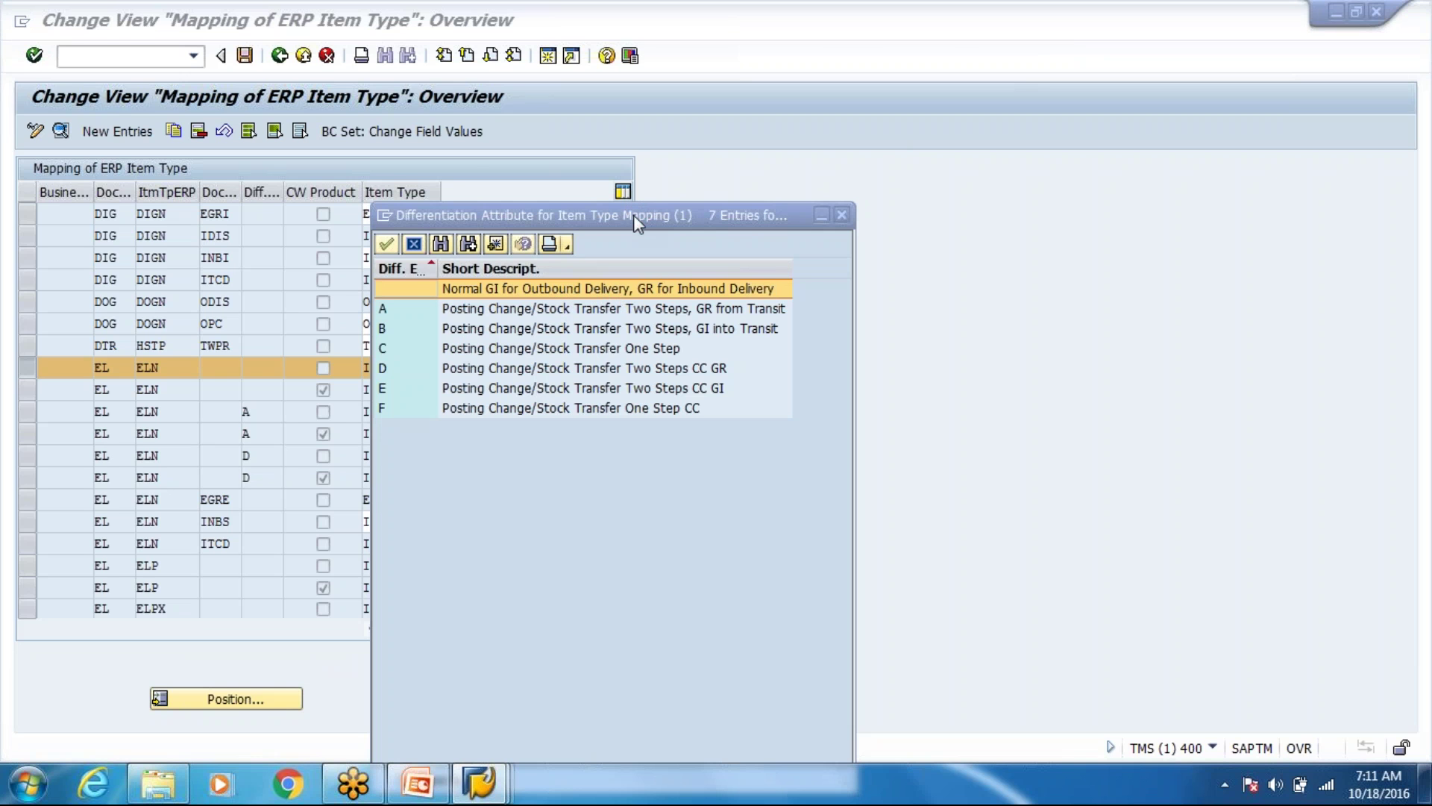
left_click_drag(633, 215, 780, 179)
left_click(734, 316)
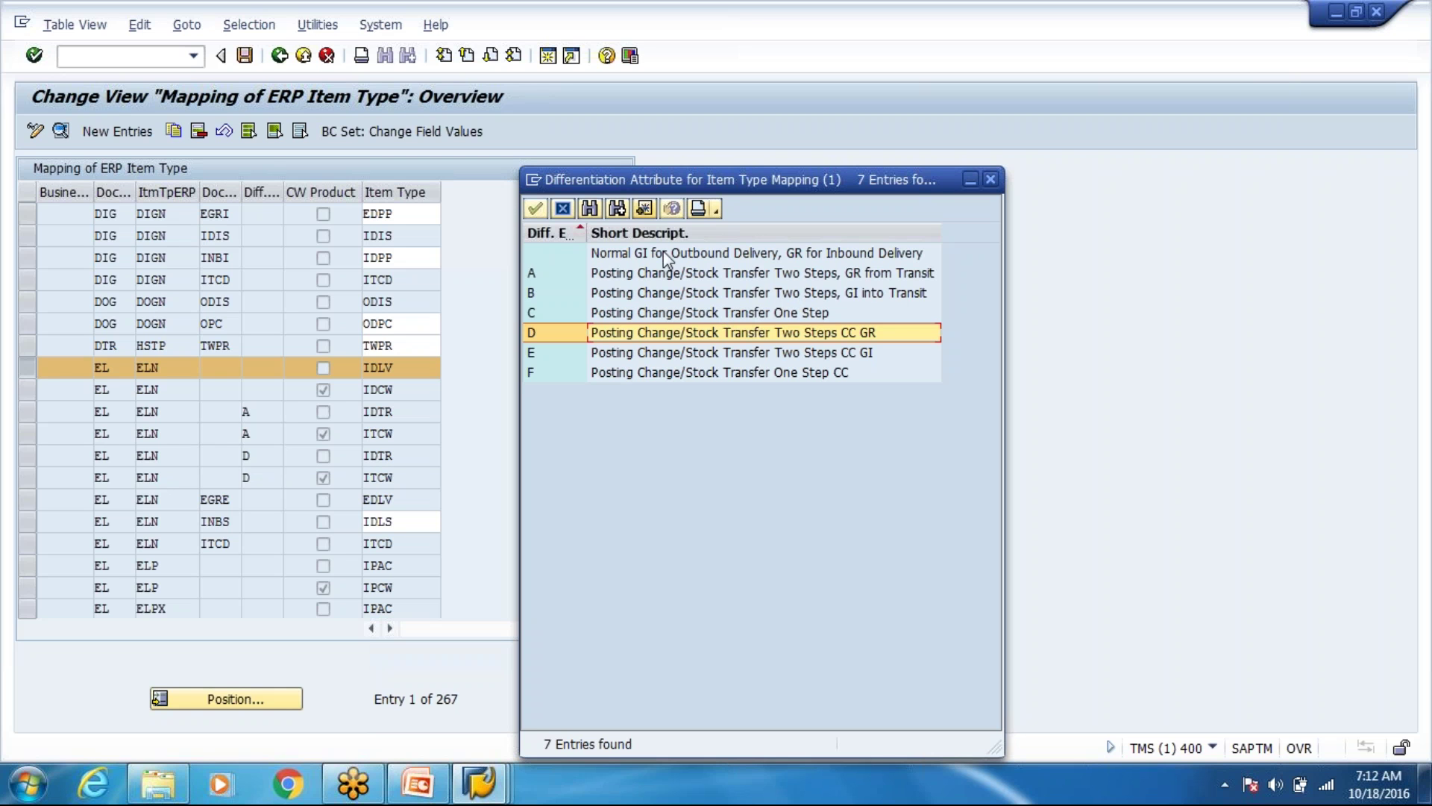
left_click(755, 279)
left_click(760, 292)
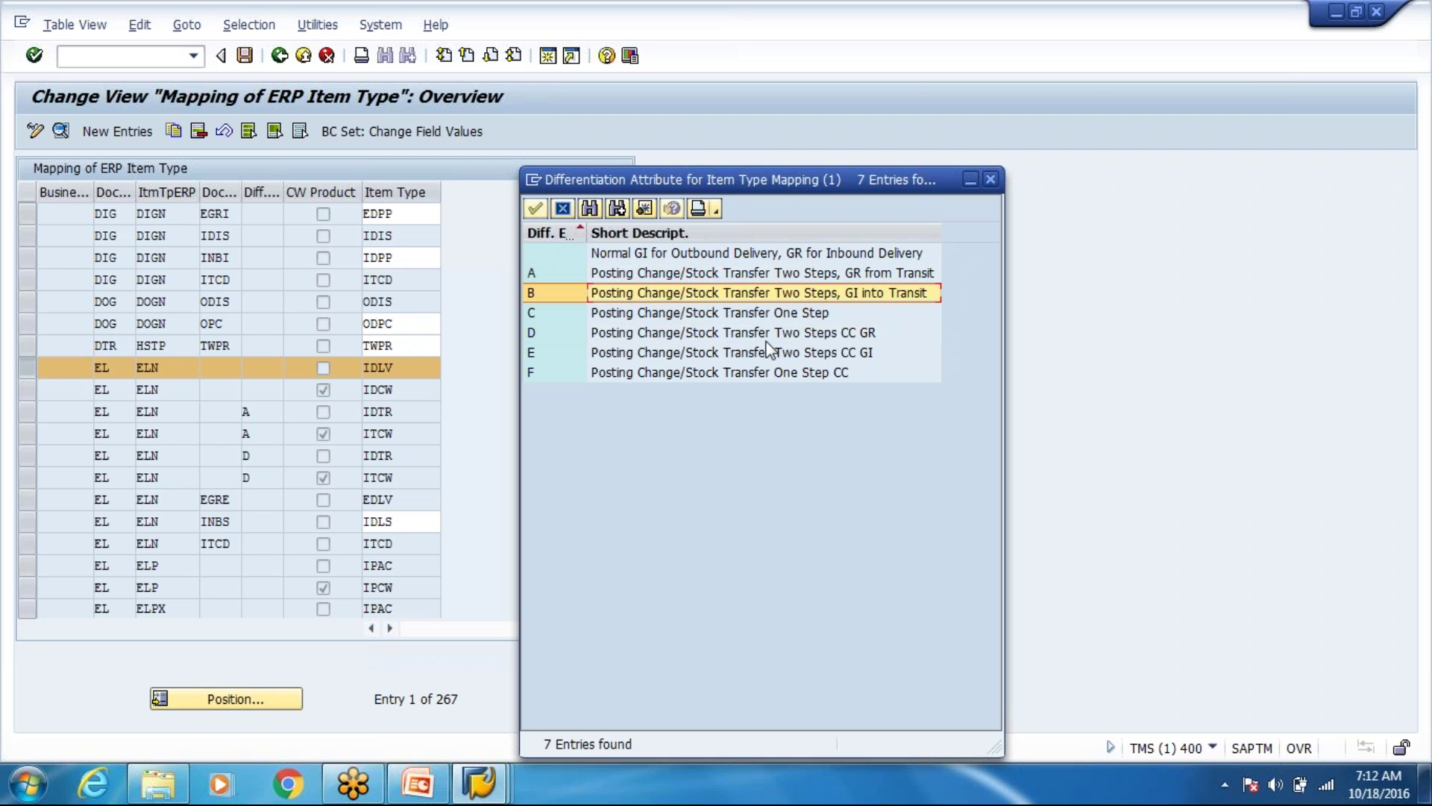
left_click(710, 313)
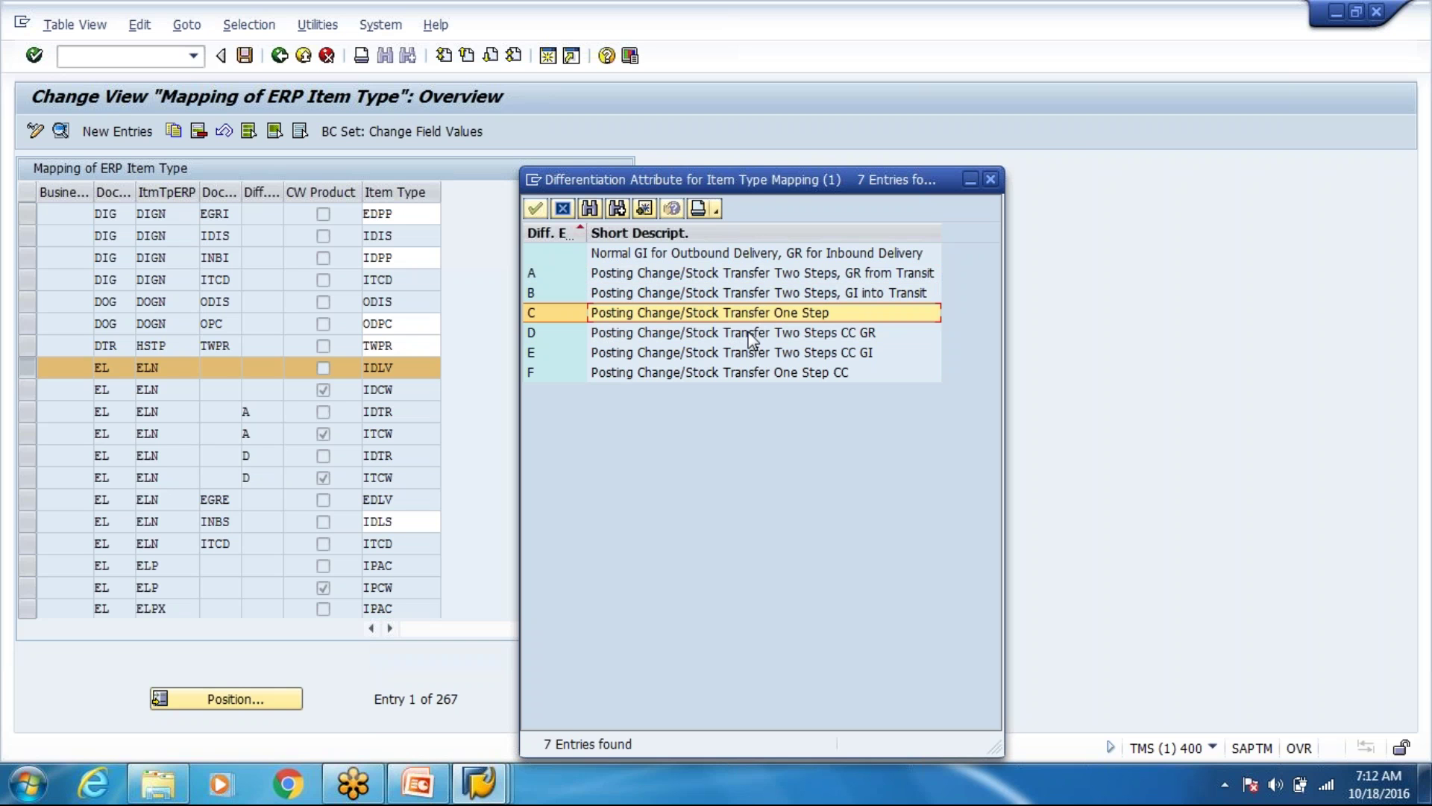
left_click(991, 180)
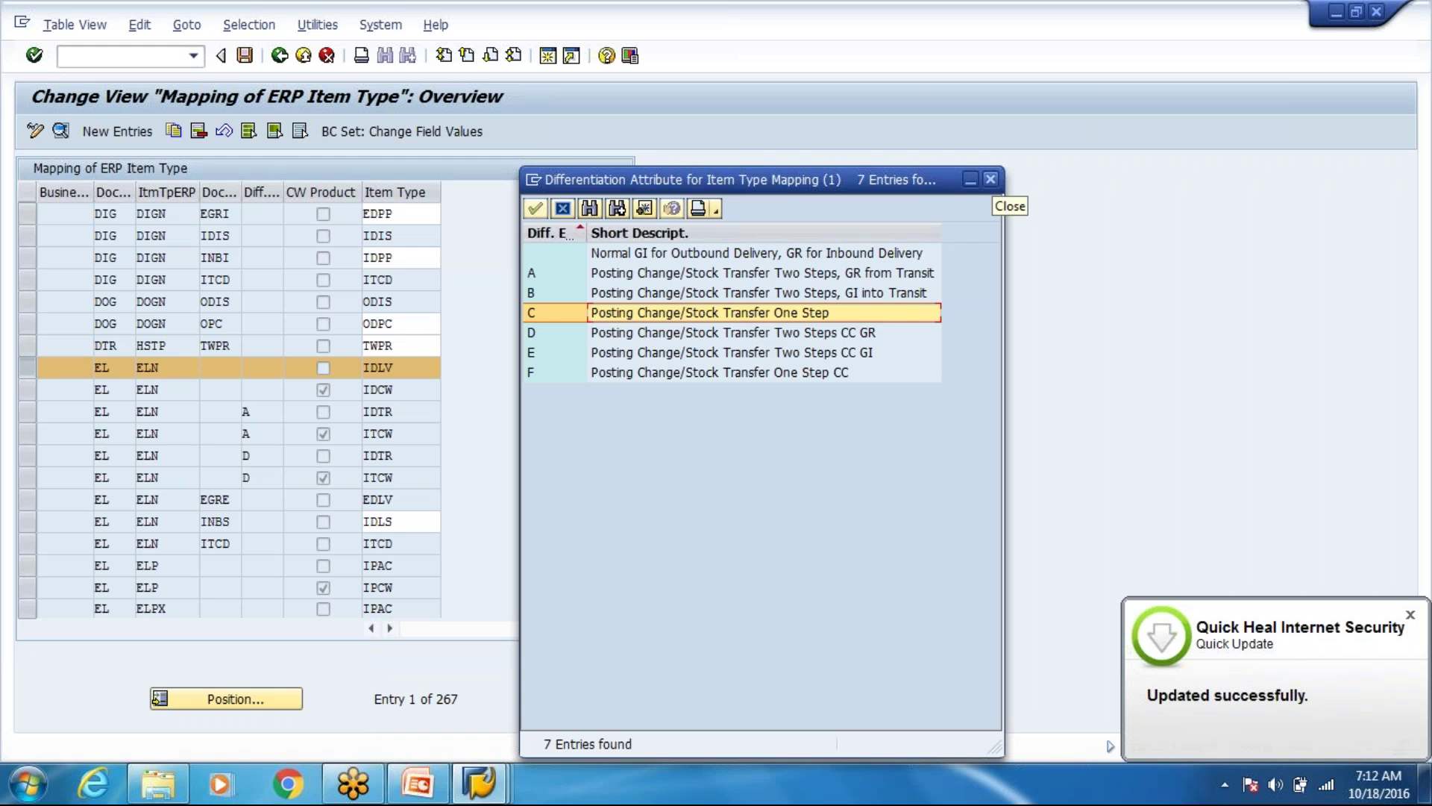
key("Escape")
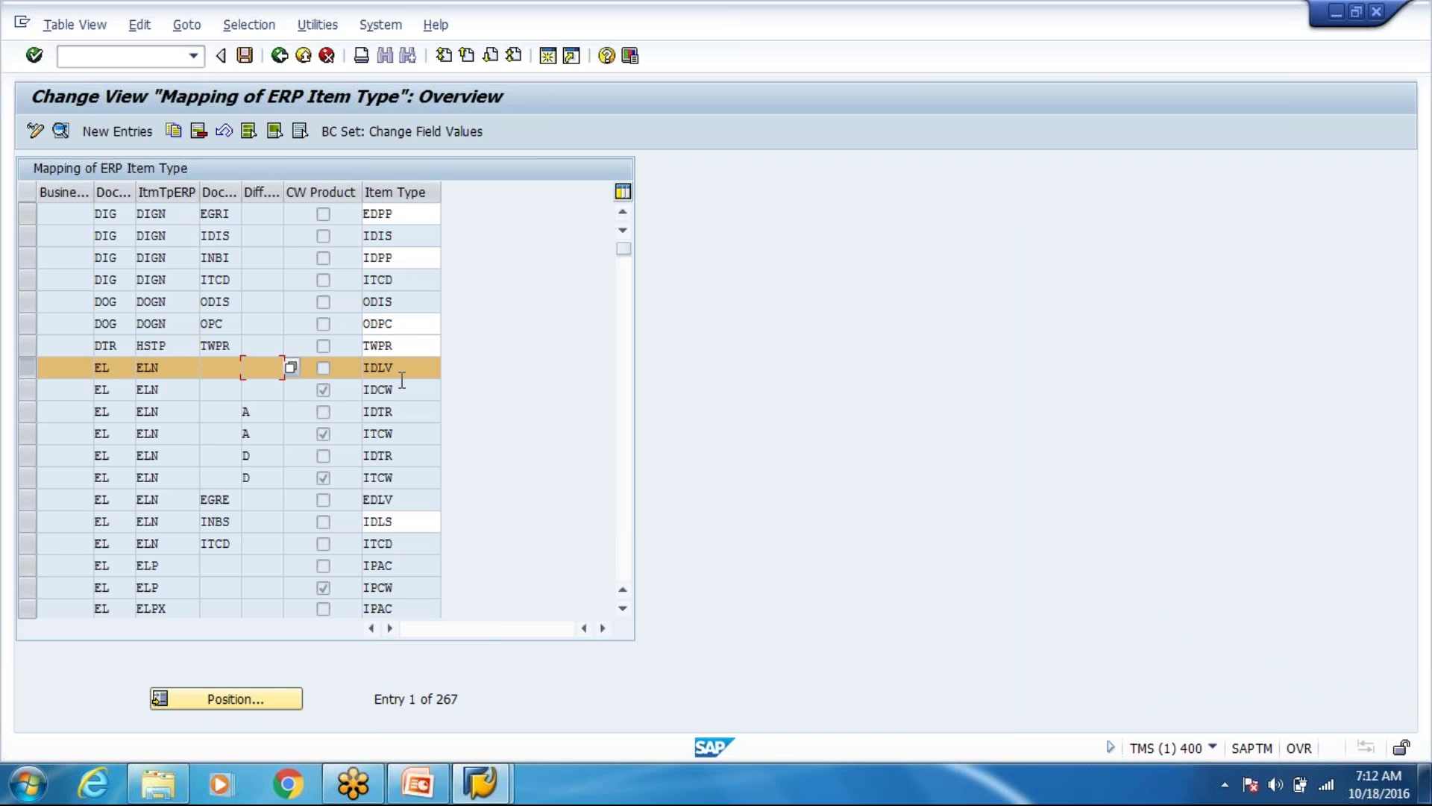
Open /o/scwm/prd inbound delivery notification maintenance in a new session, then return to the IMG.
left_click(279, 60)
type("/o/scw")
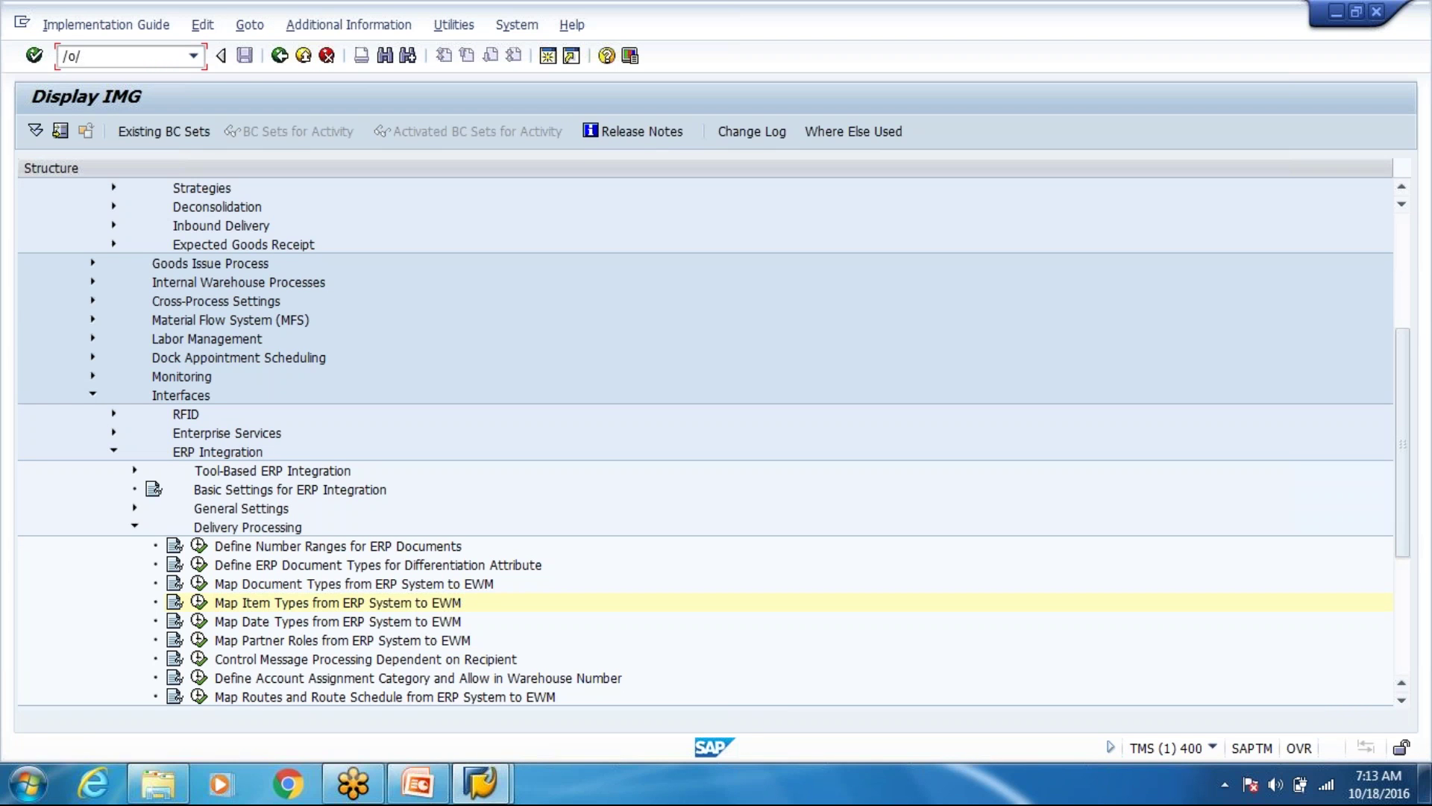
type("m/prd")
key("Return")
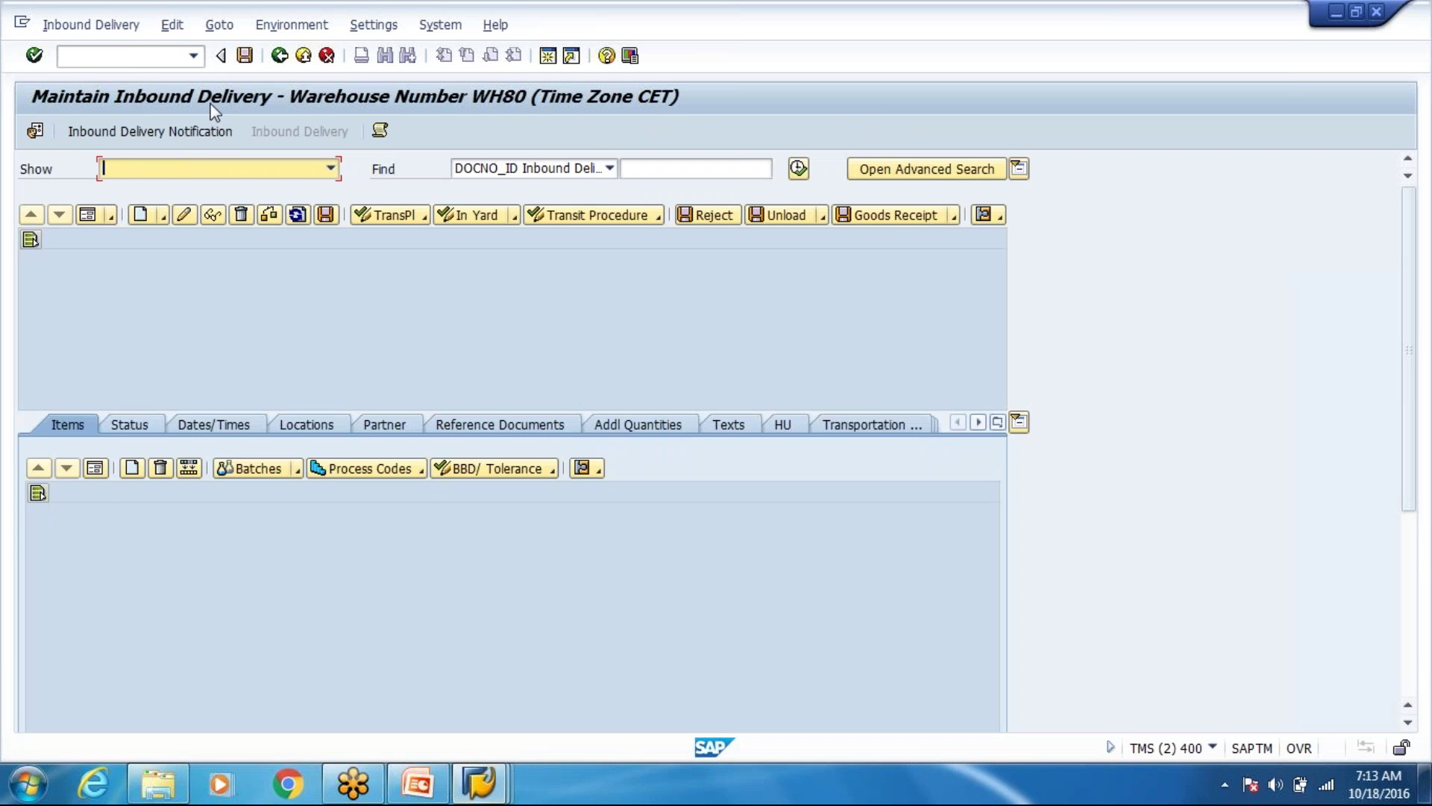
left_click(172, 129)
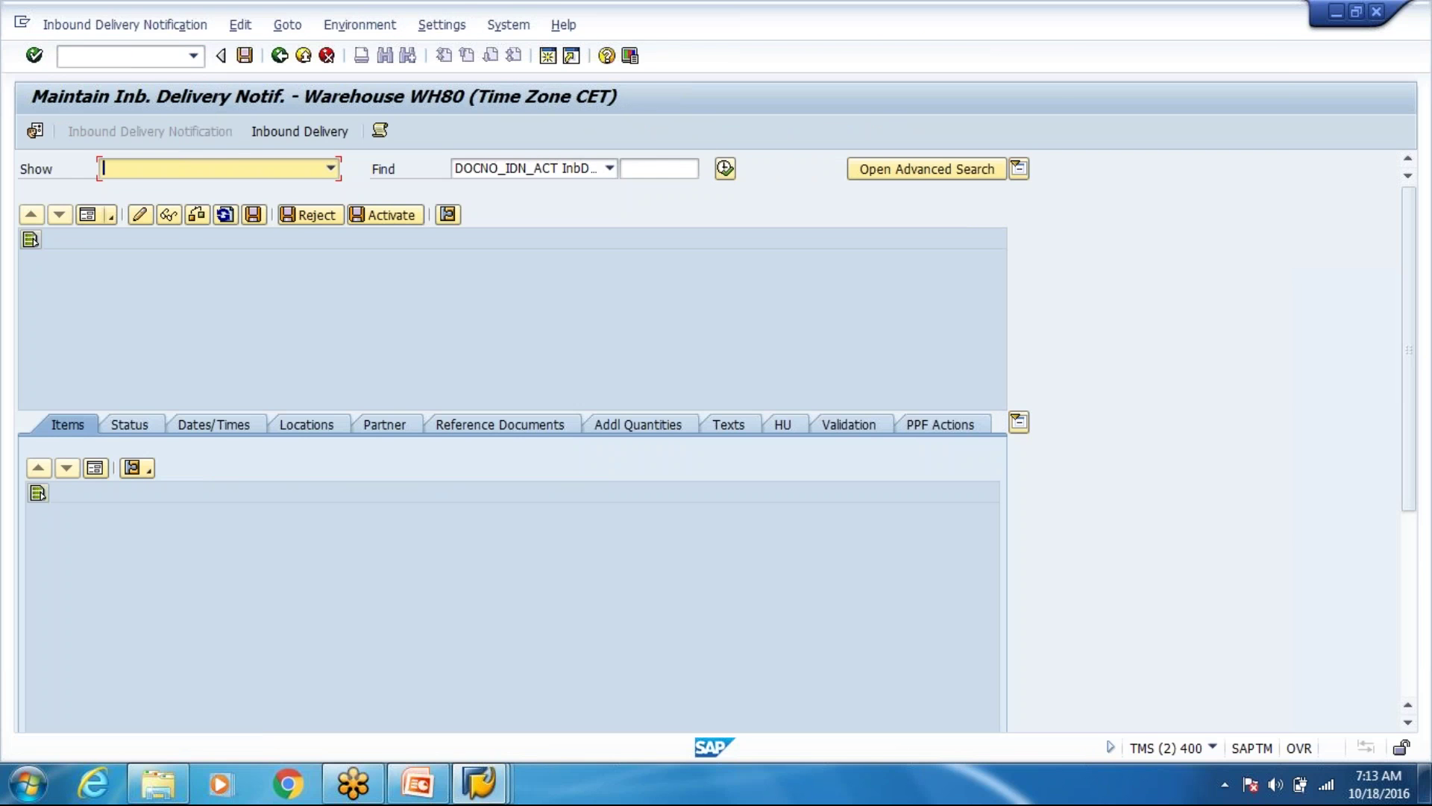
key("alt+Tab")
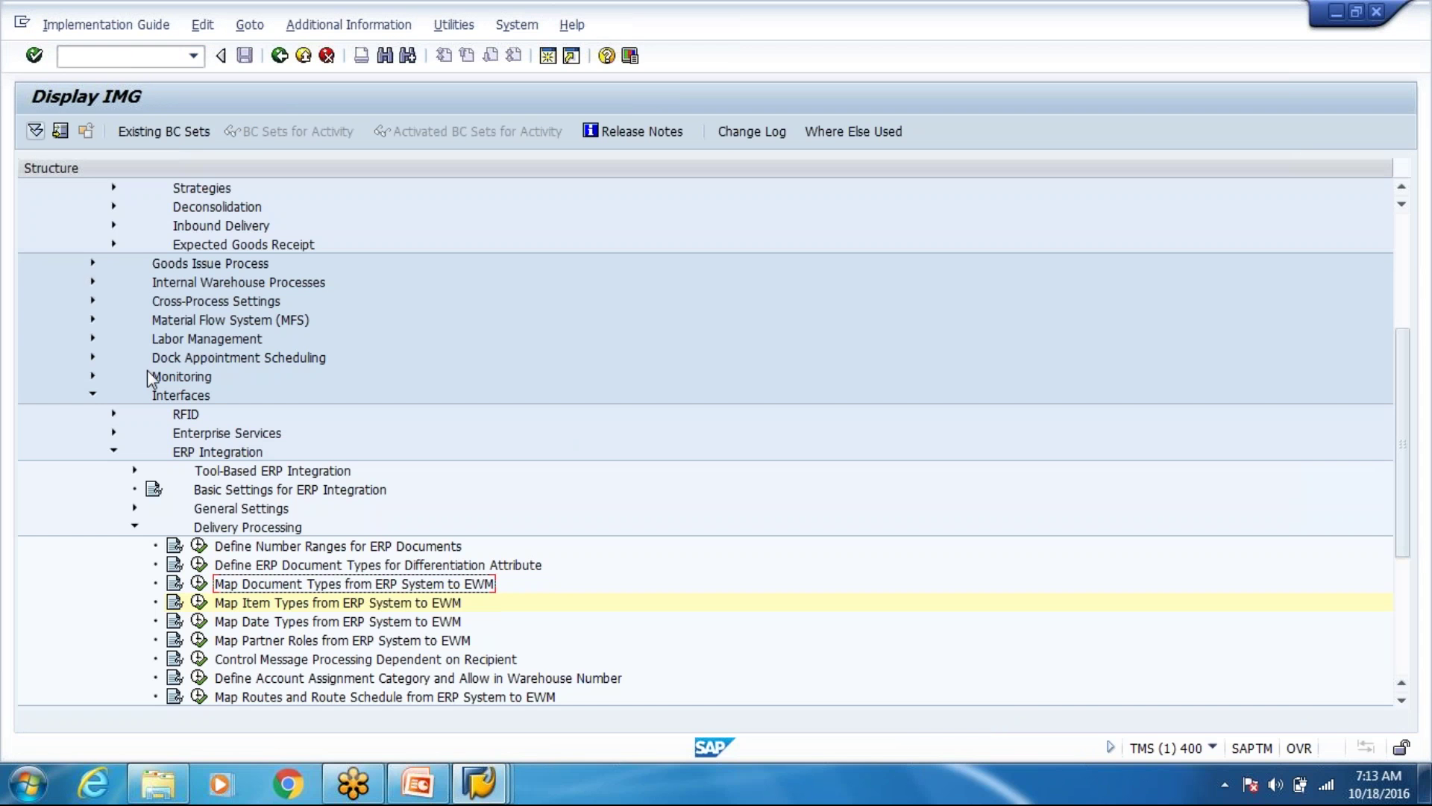
Expand Goods Receipt Process > Inbound Delivery and open Define Document Type Determination for Inbound Delivery Process.
left_click(343, 623)
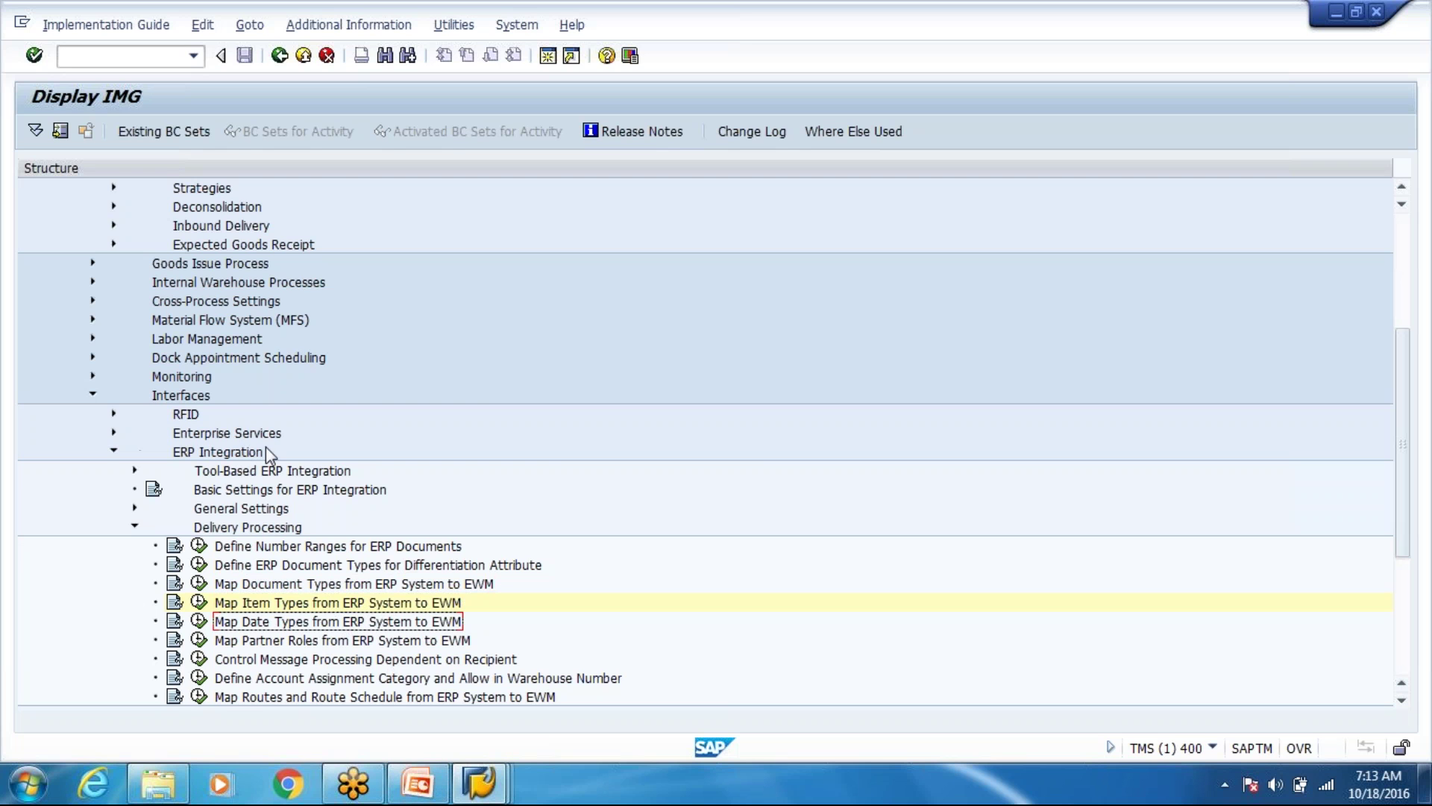
scroll(266, 446, "up", 5)
scroll(192, 360, "up", 1)
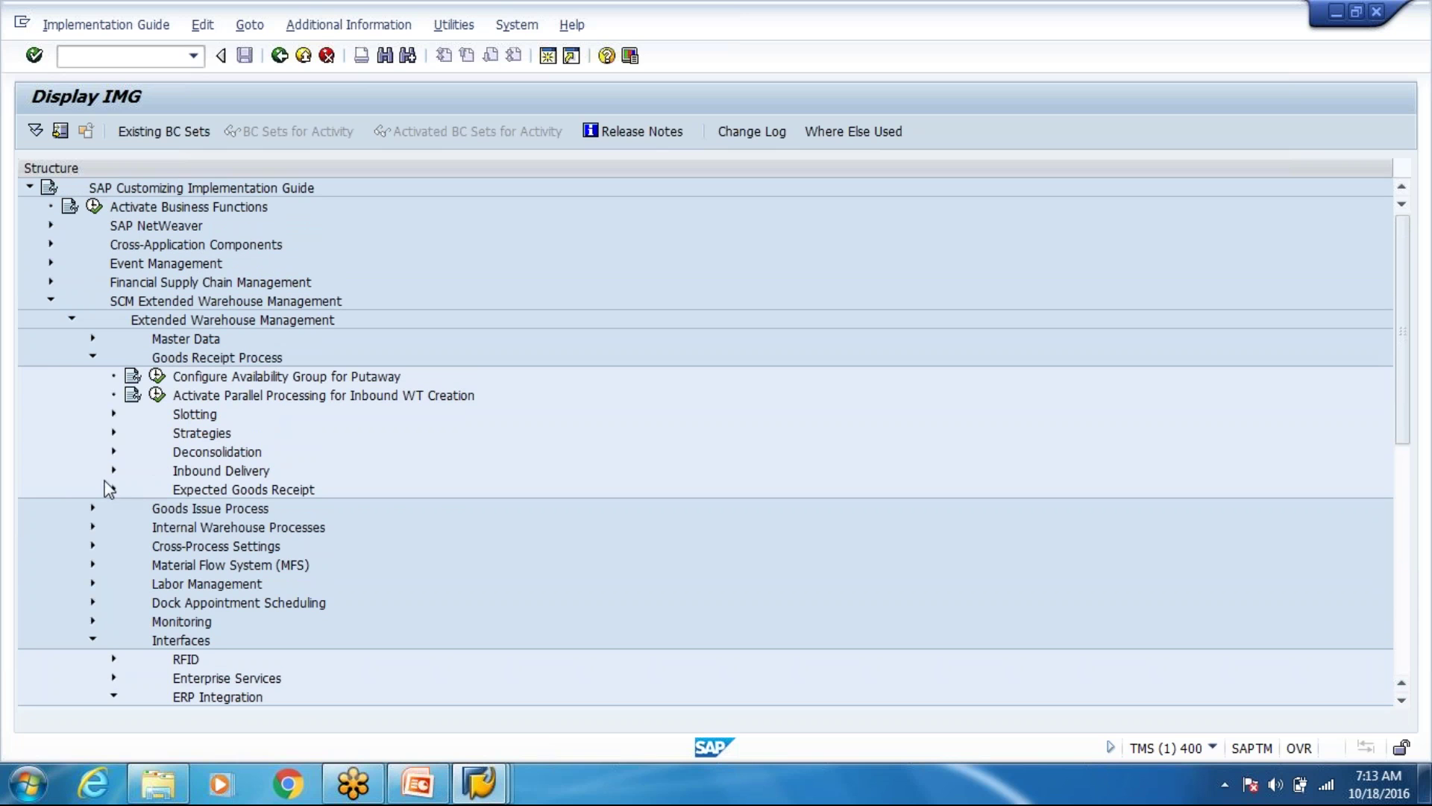
left_click(115, 470)
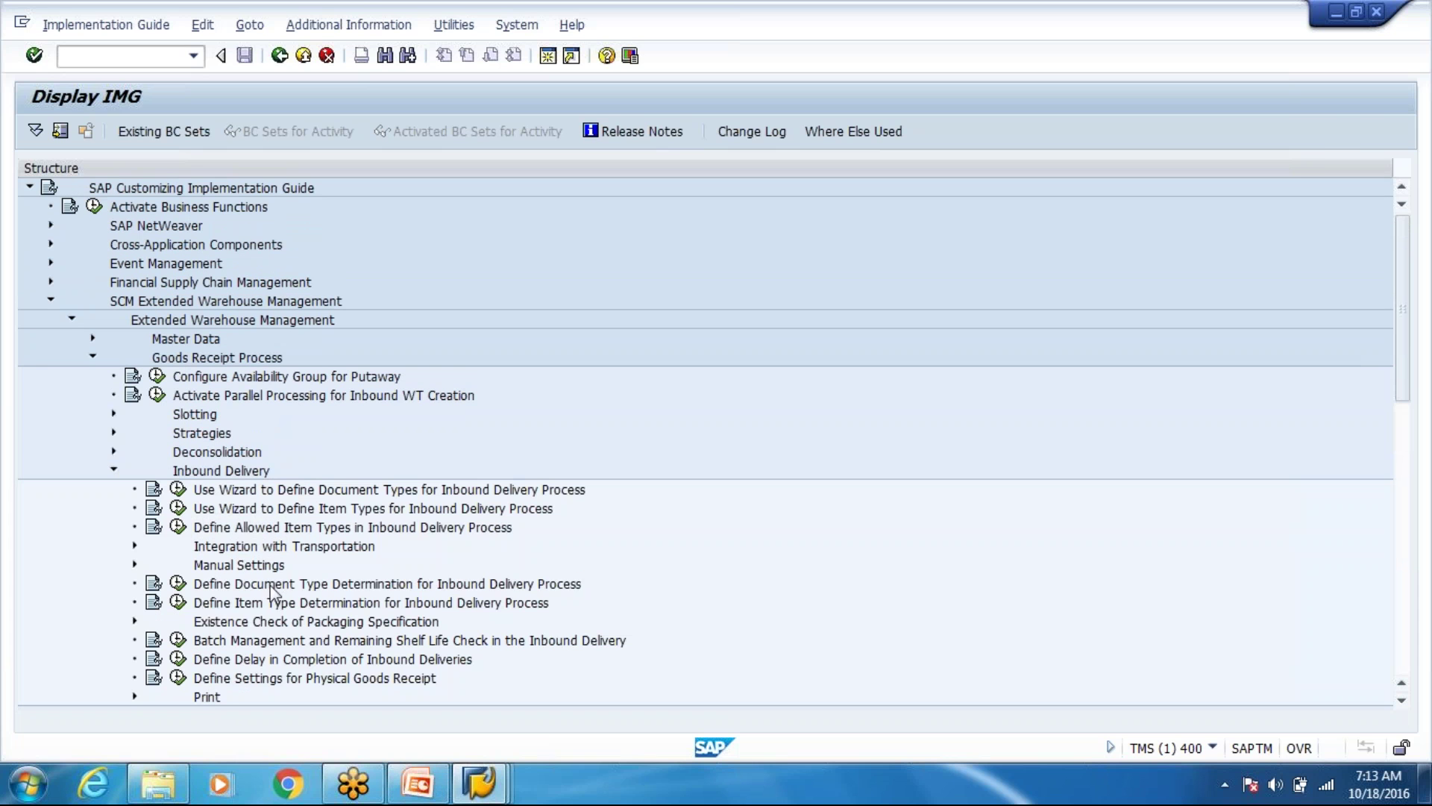
left_click(179, 584)
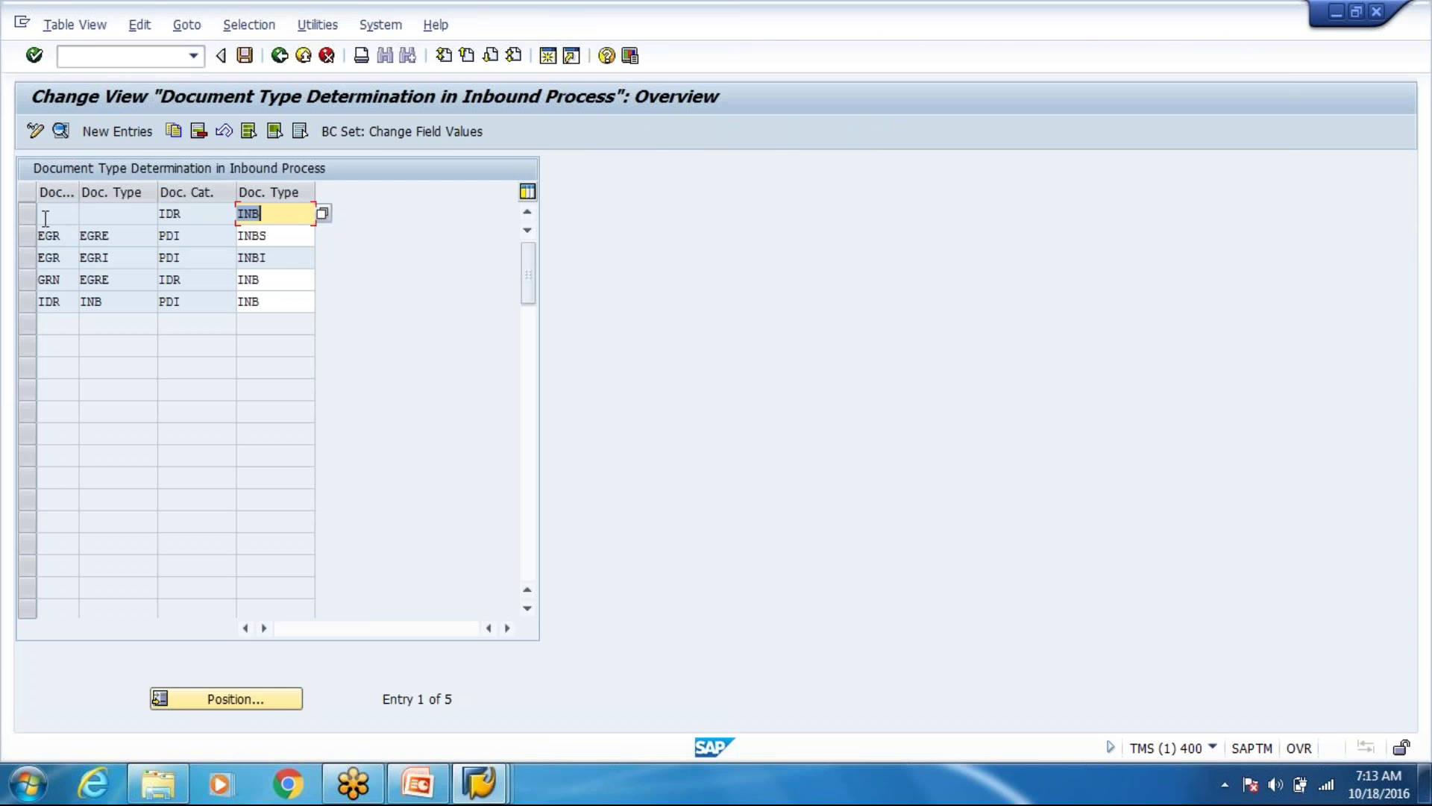
Inspect the EGRE and IDR rows of the determination table, then switch to the delivery notification session.
left_click(107, 237)
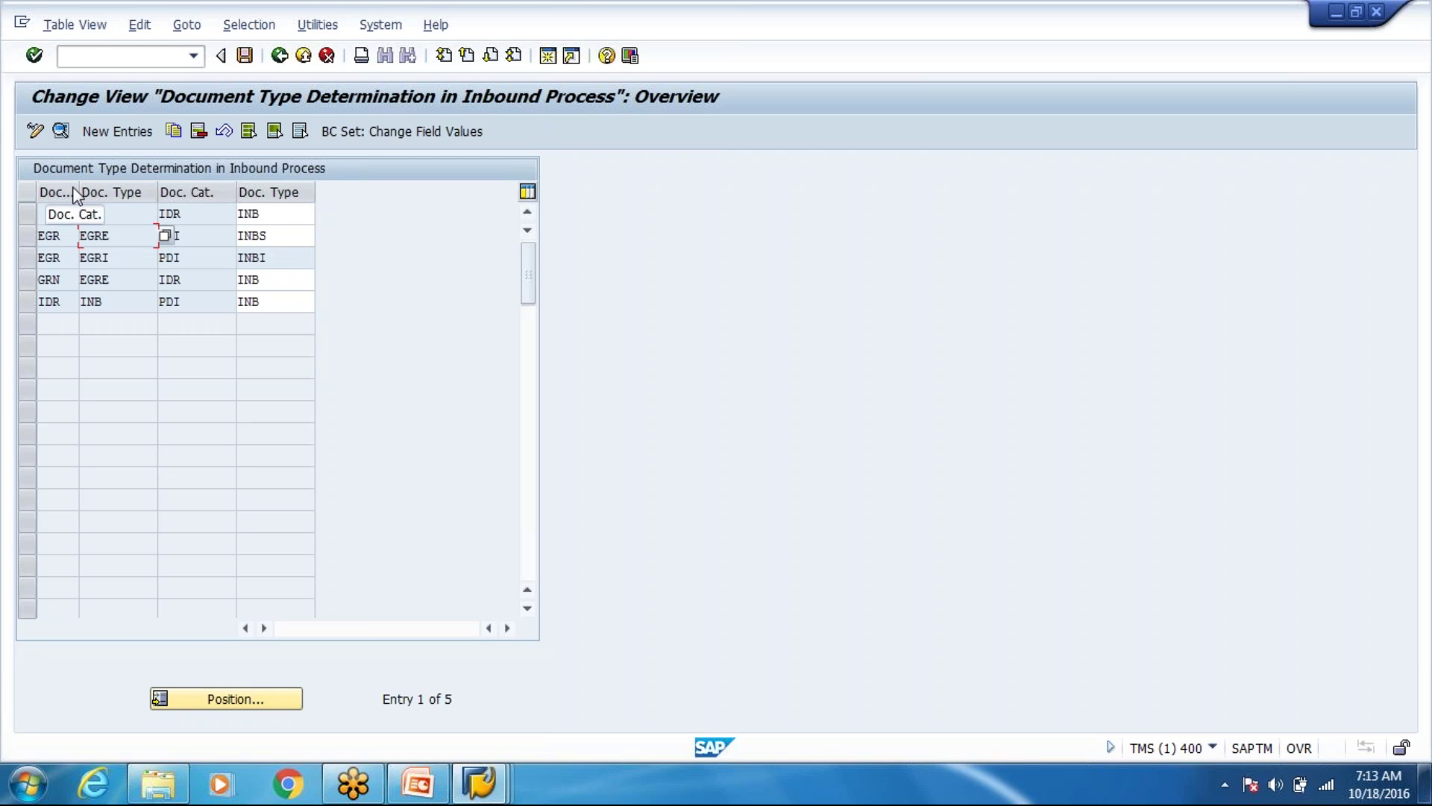
left_click(41, 304)
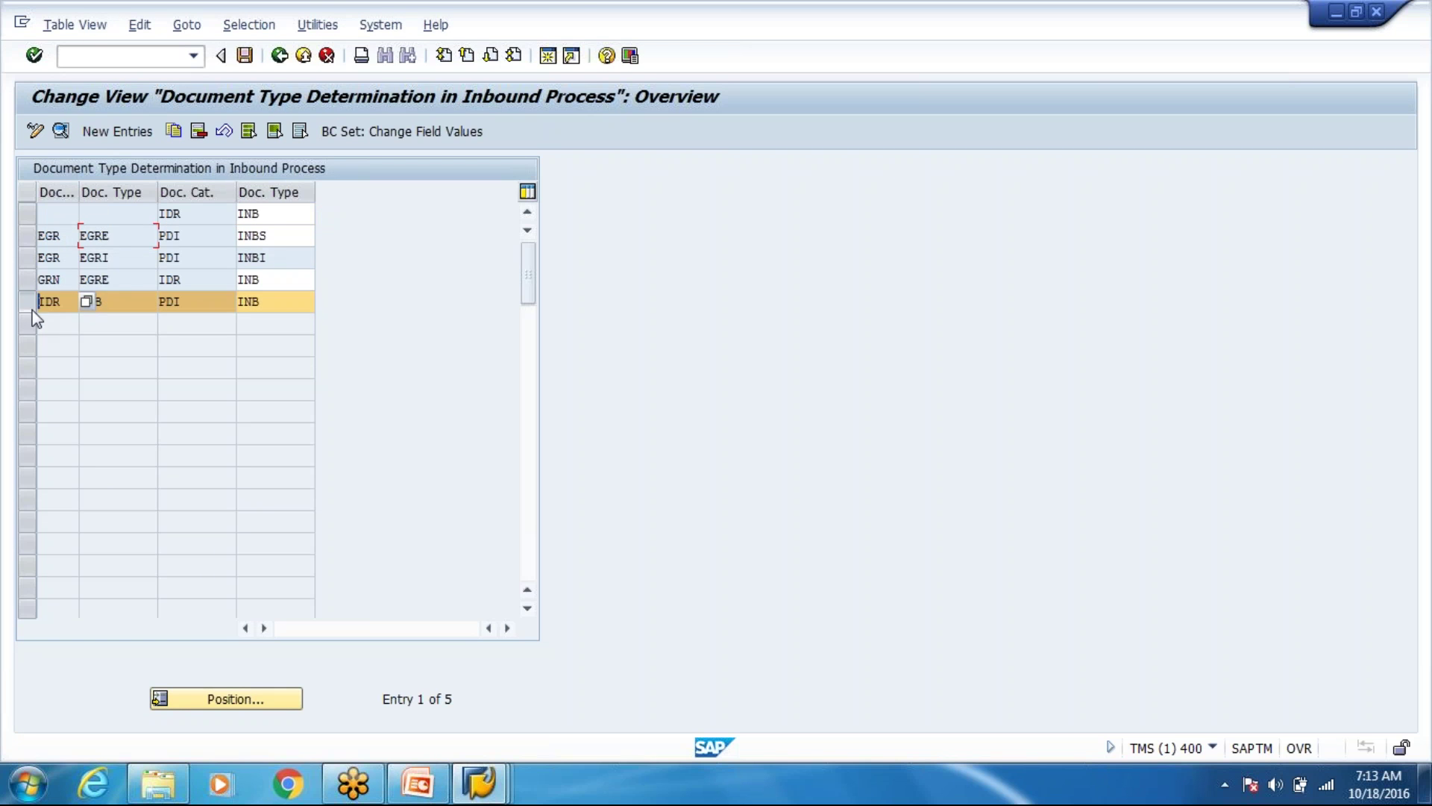
double_click(41, 302)
key("Left")
key("alt+Tab")
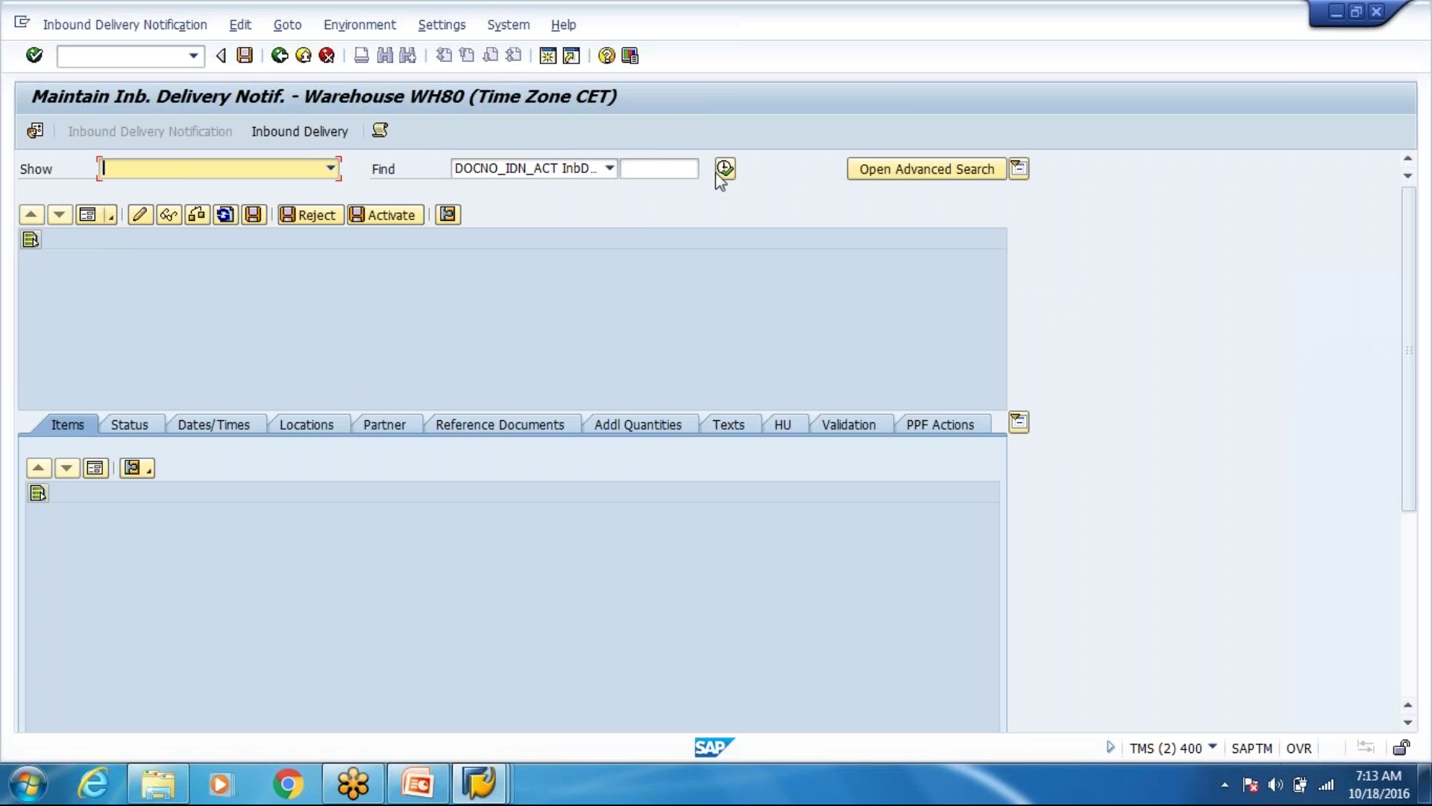
Search for an inbound delivery using the previously used delivery number.
left_click(653, 168)
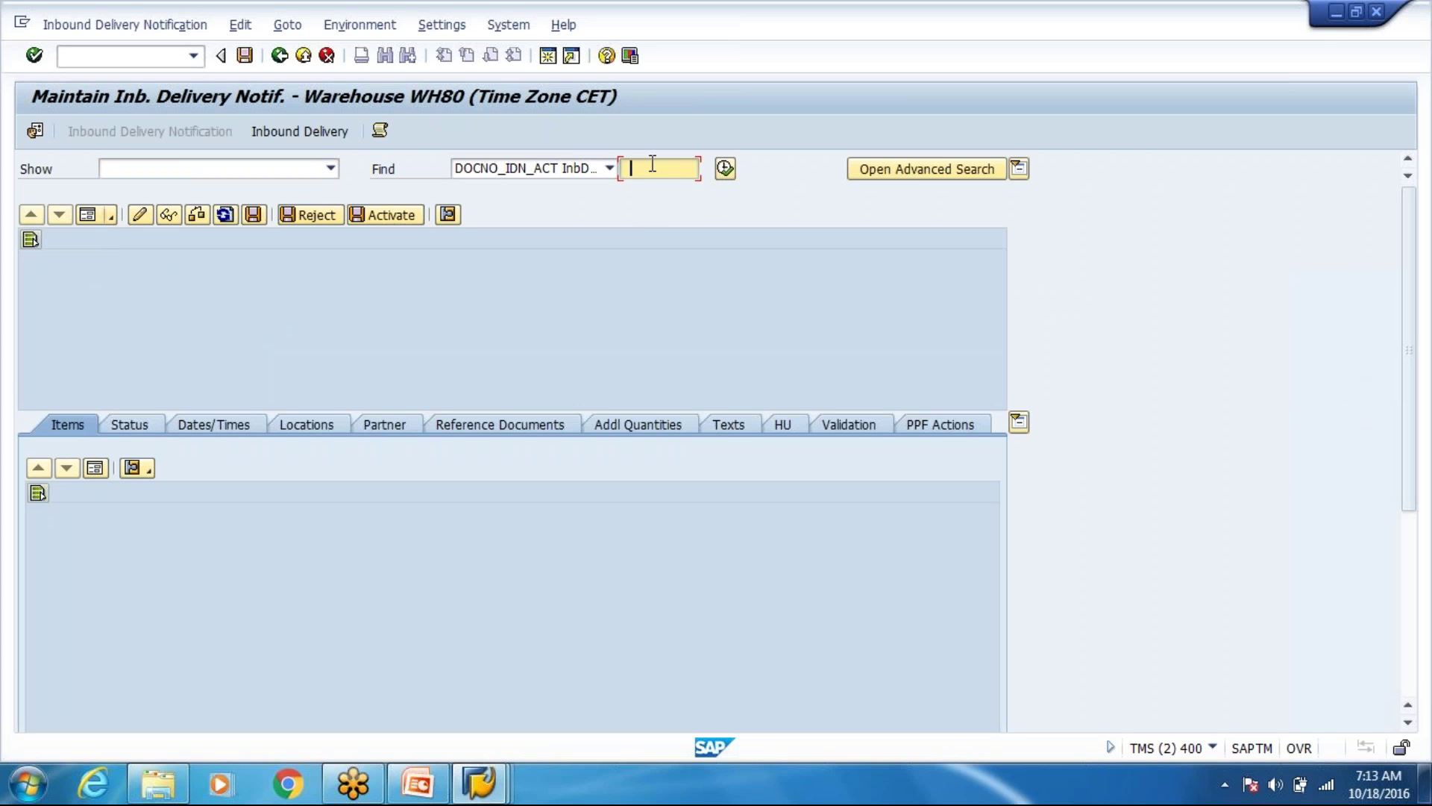
left_click(683, 180)
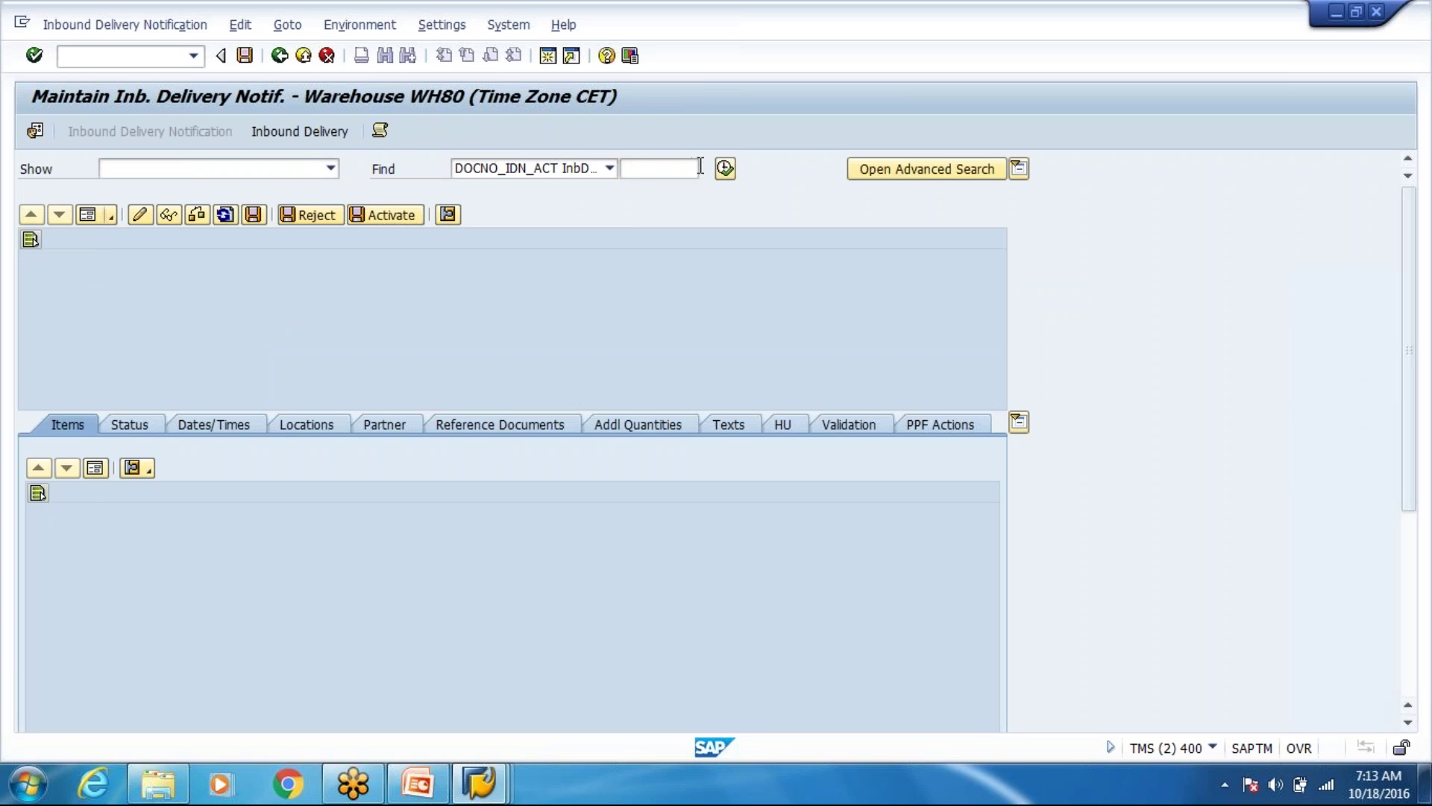
left_click(299, 130)
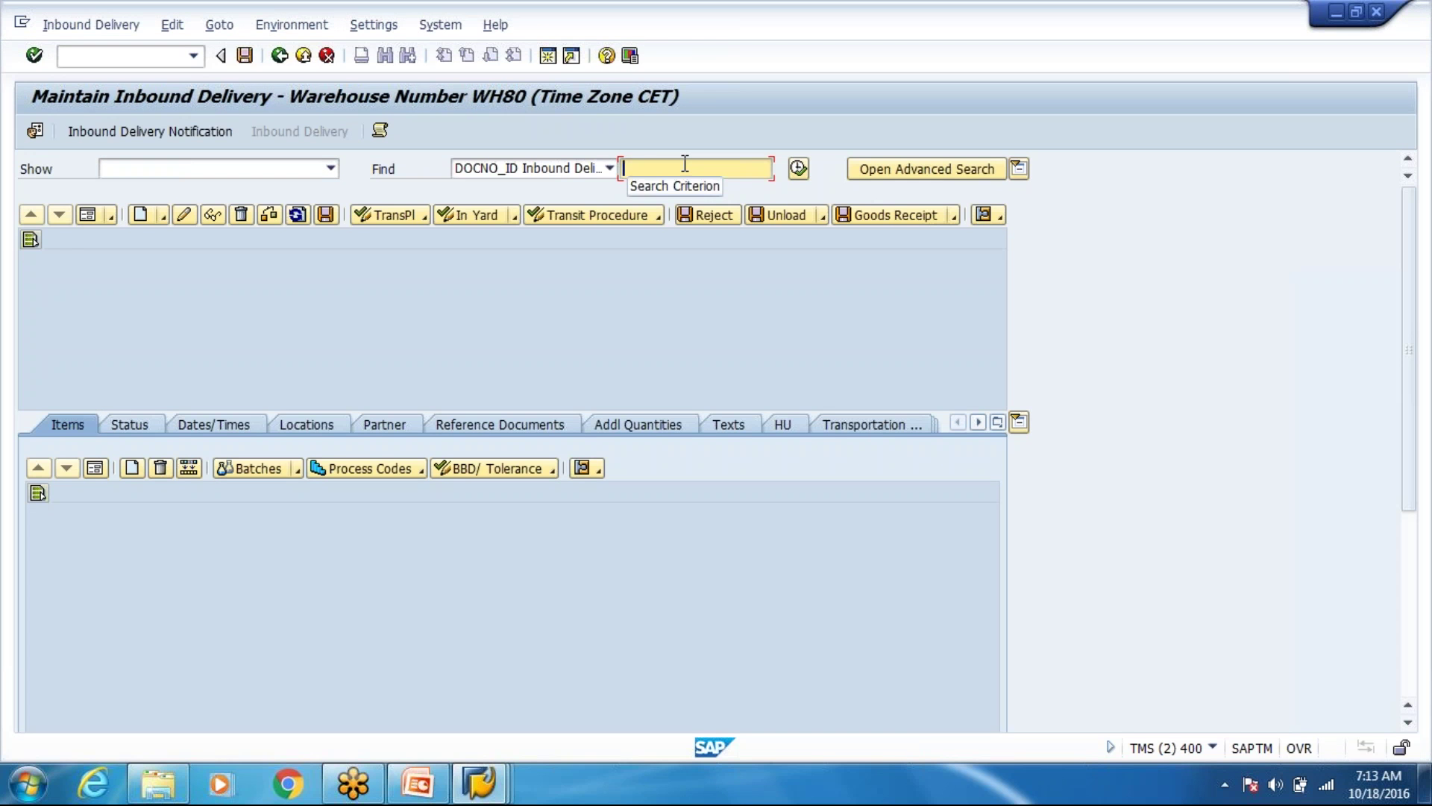
left_click(684, 166)
key("Down")
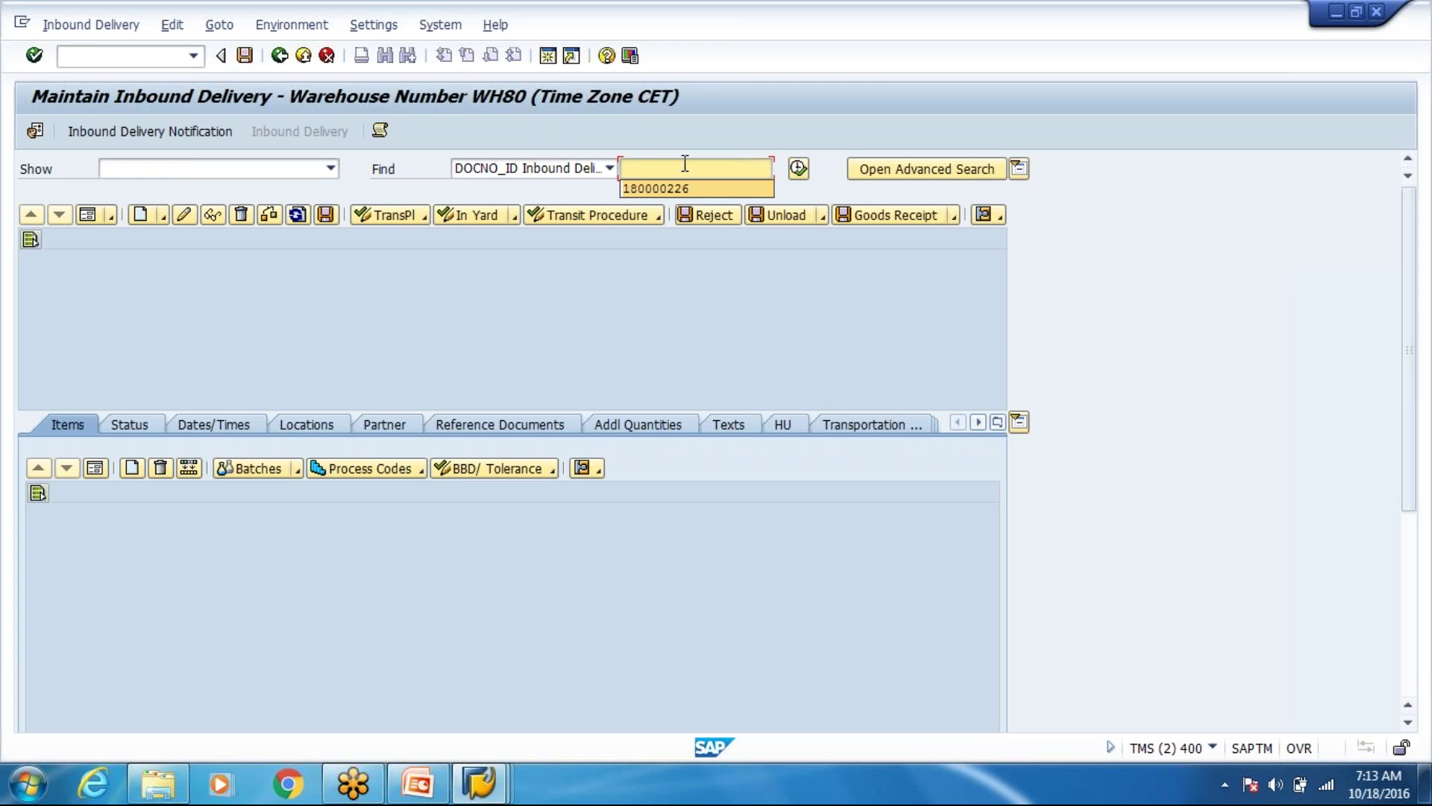
left_click(687, 187)
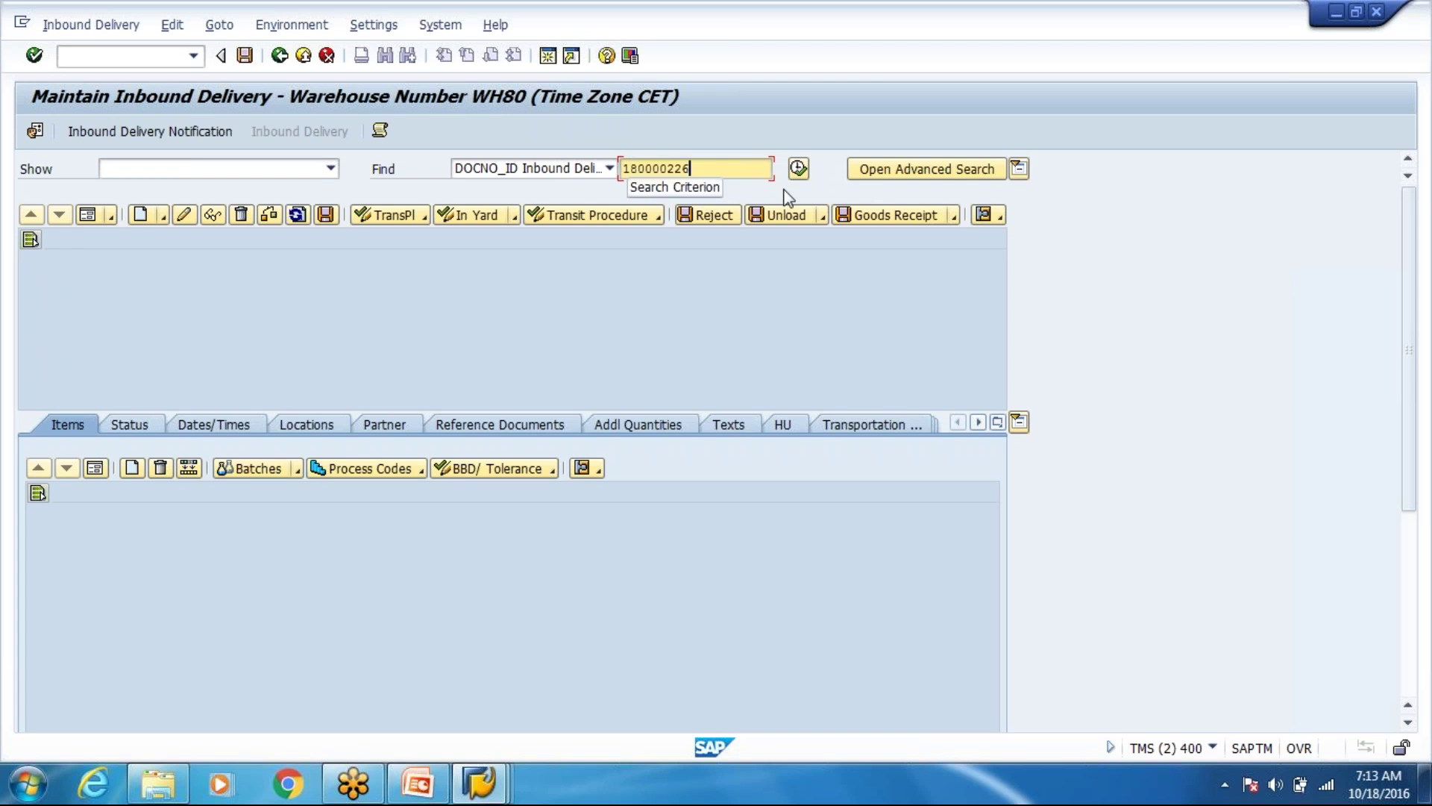
left_click(798, 168)
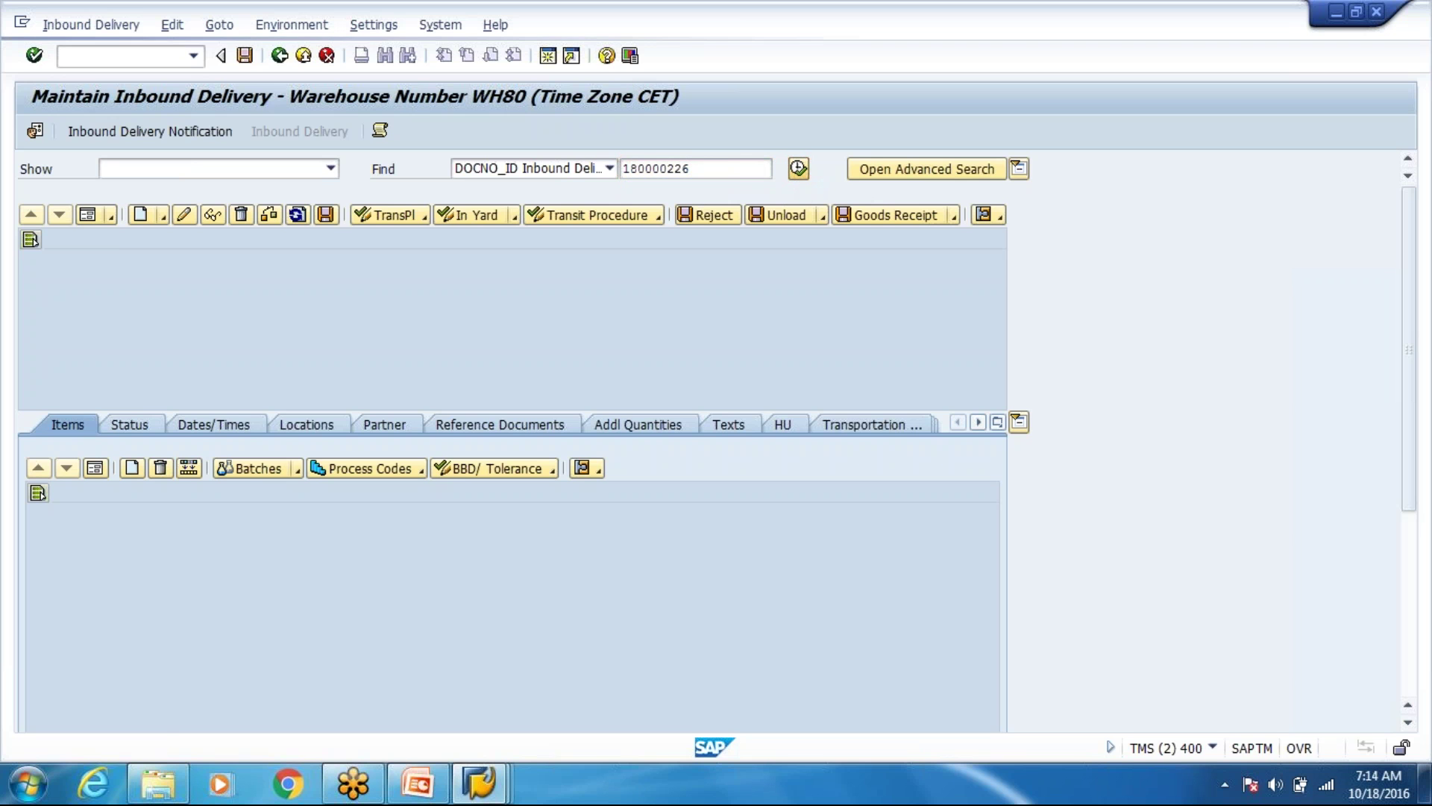
left_click(610, 168)
left_click(477, 203)
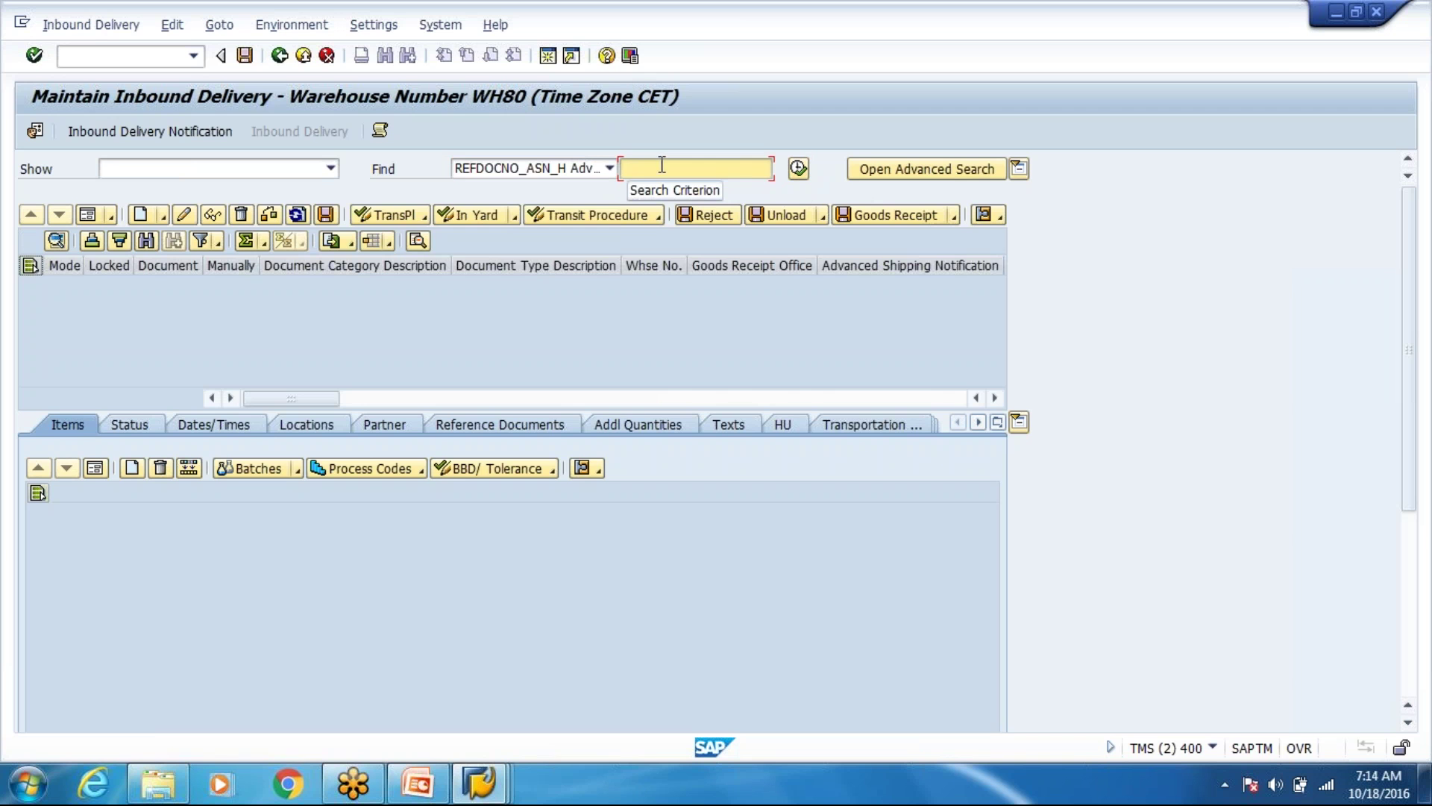
left_click(585, 173)
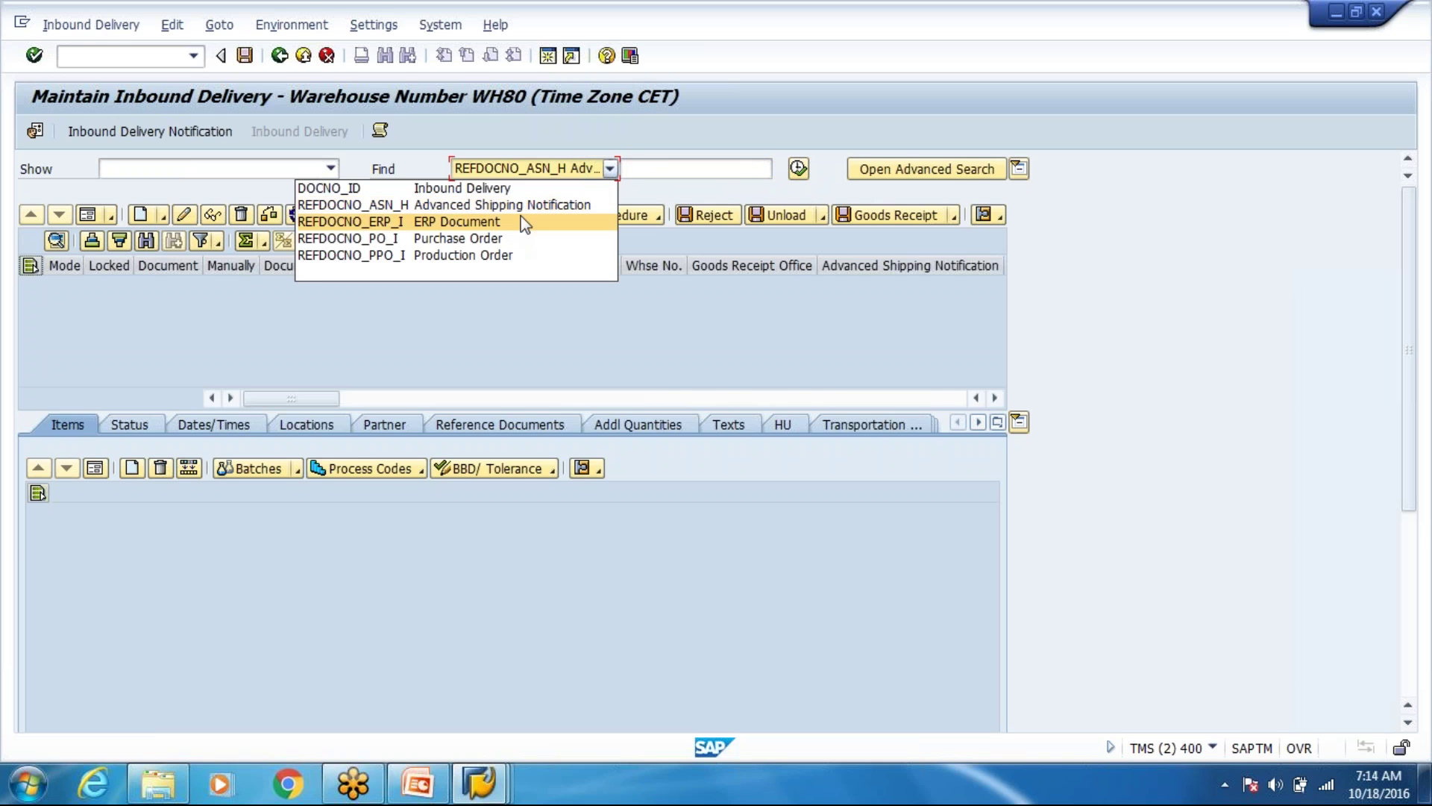
left_click(519, 222)
left_click(664, 169)
key("Down")
key("Up")
left_click(690, 188)
left_click(725, 168)
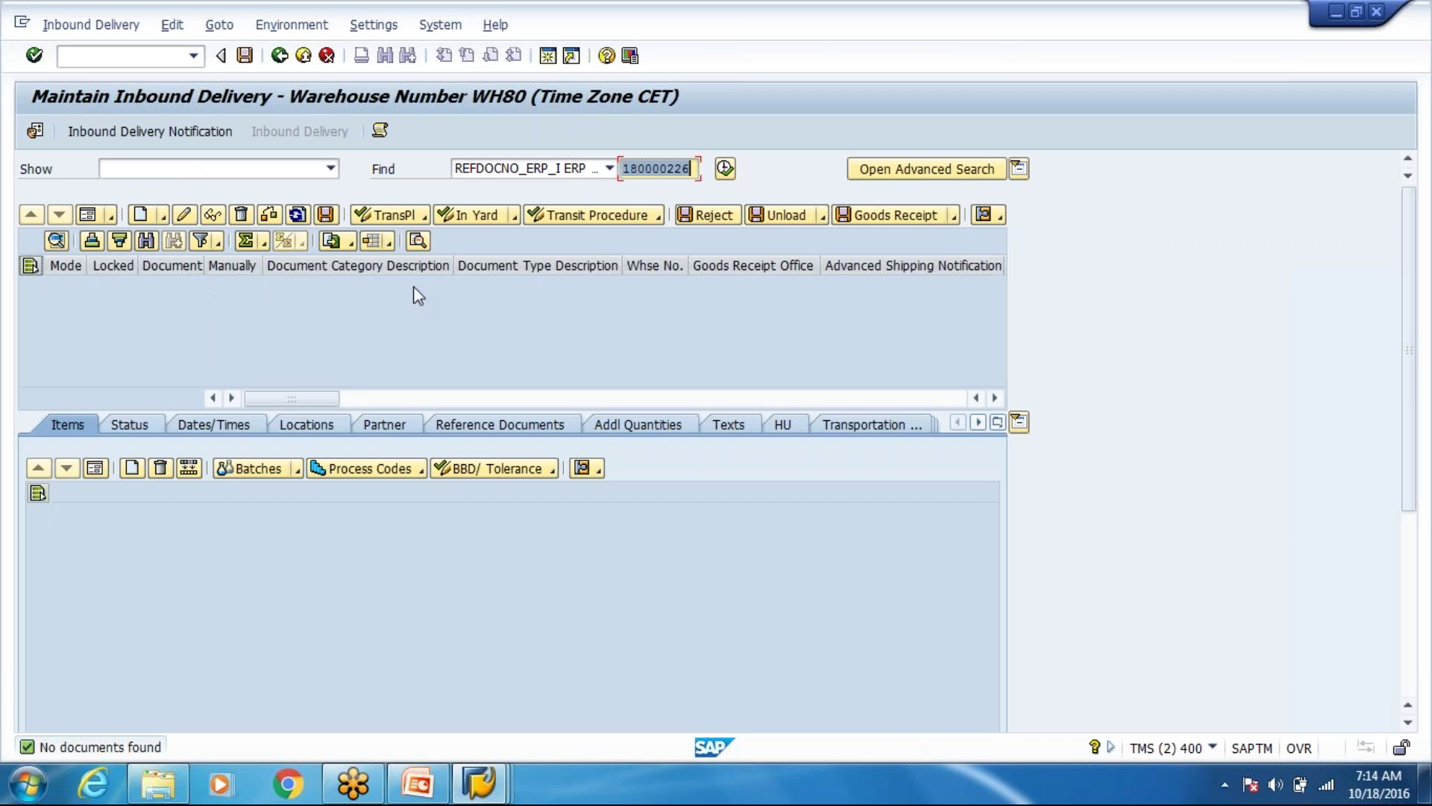
key("Delete")
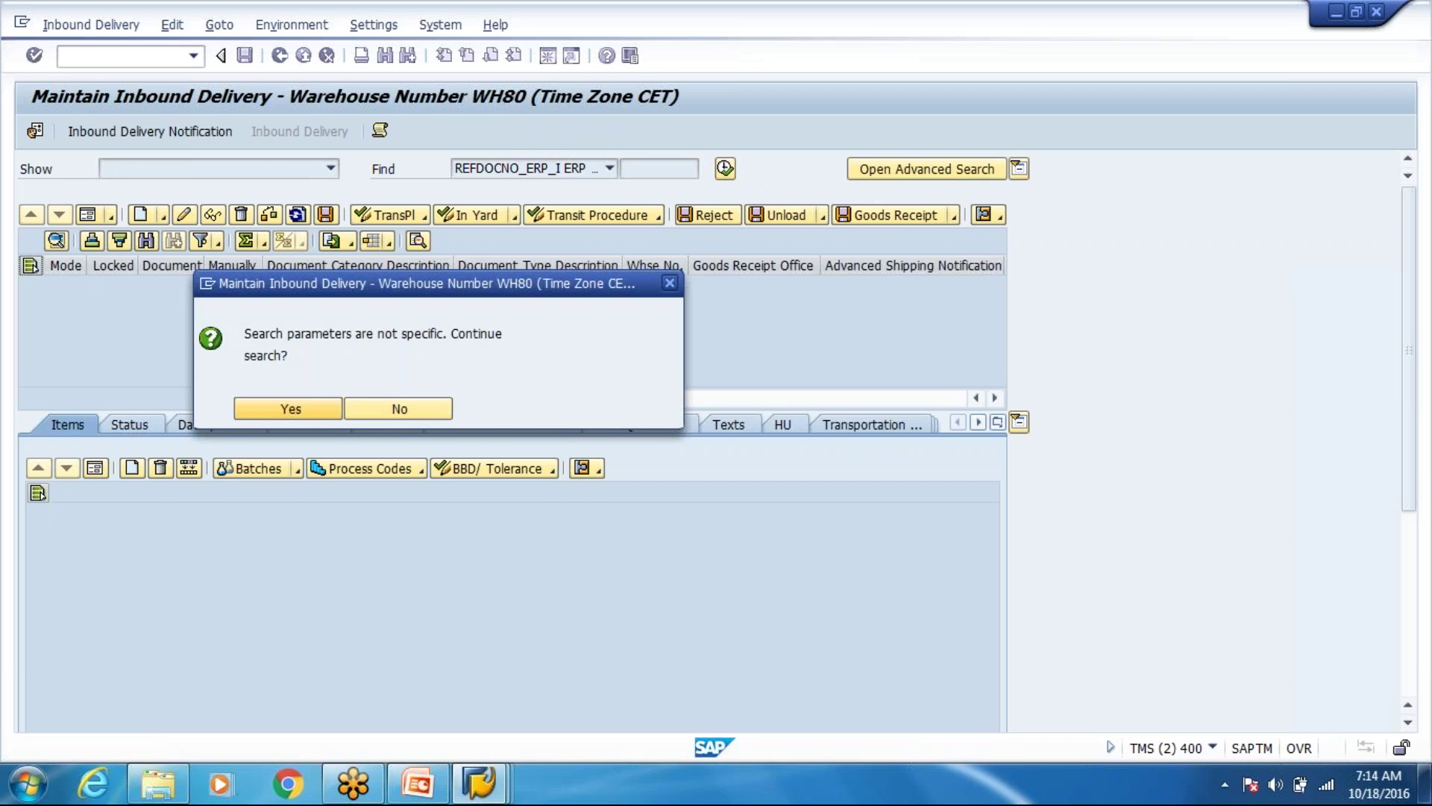
left_click(324, 402)
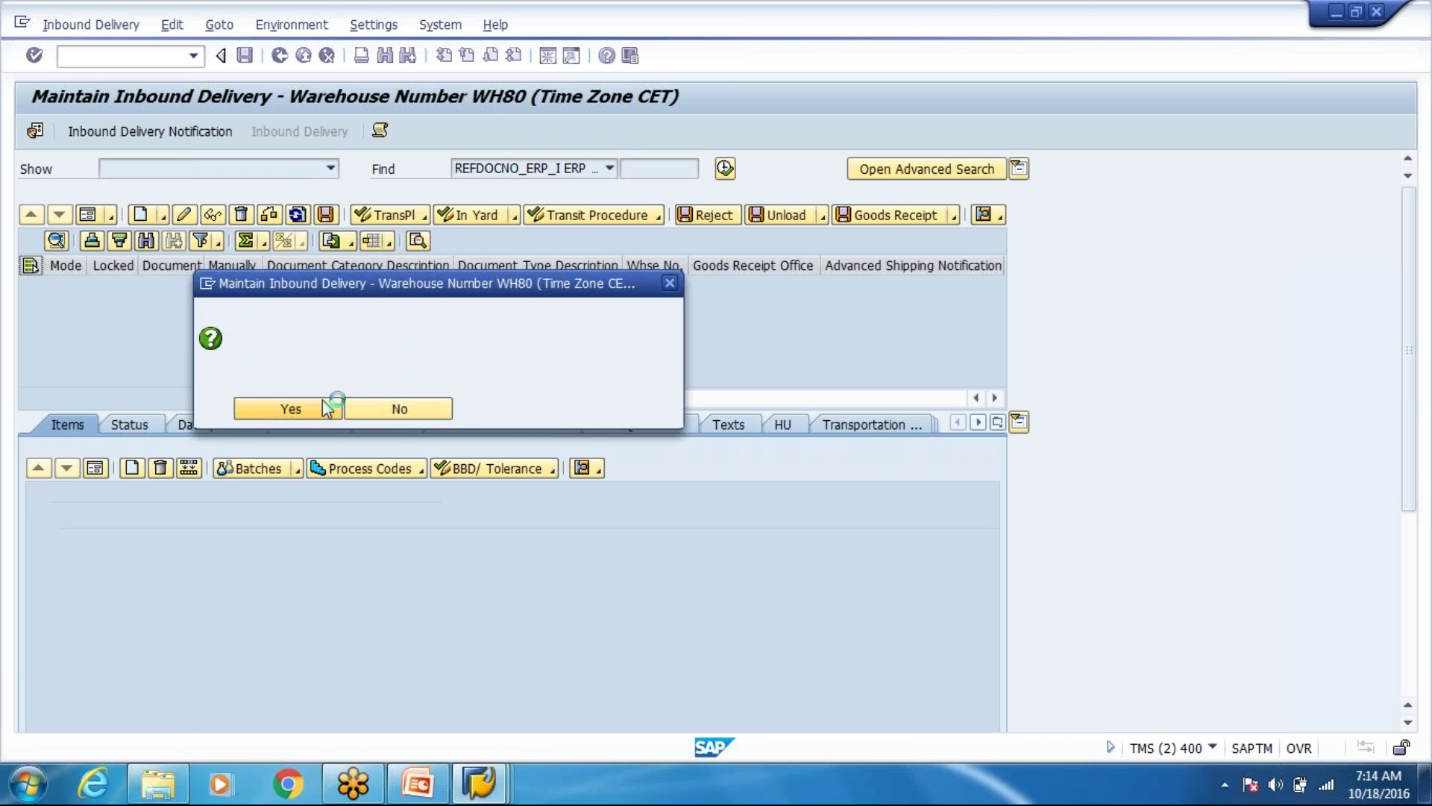
left_click(164, 137)
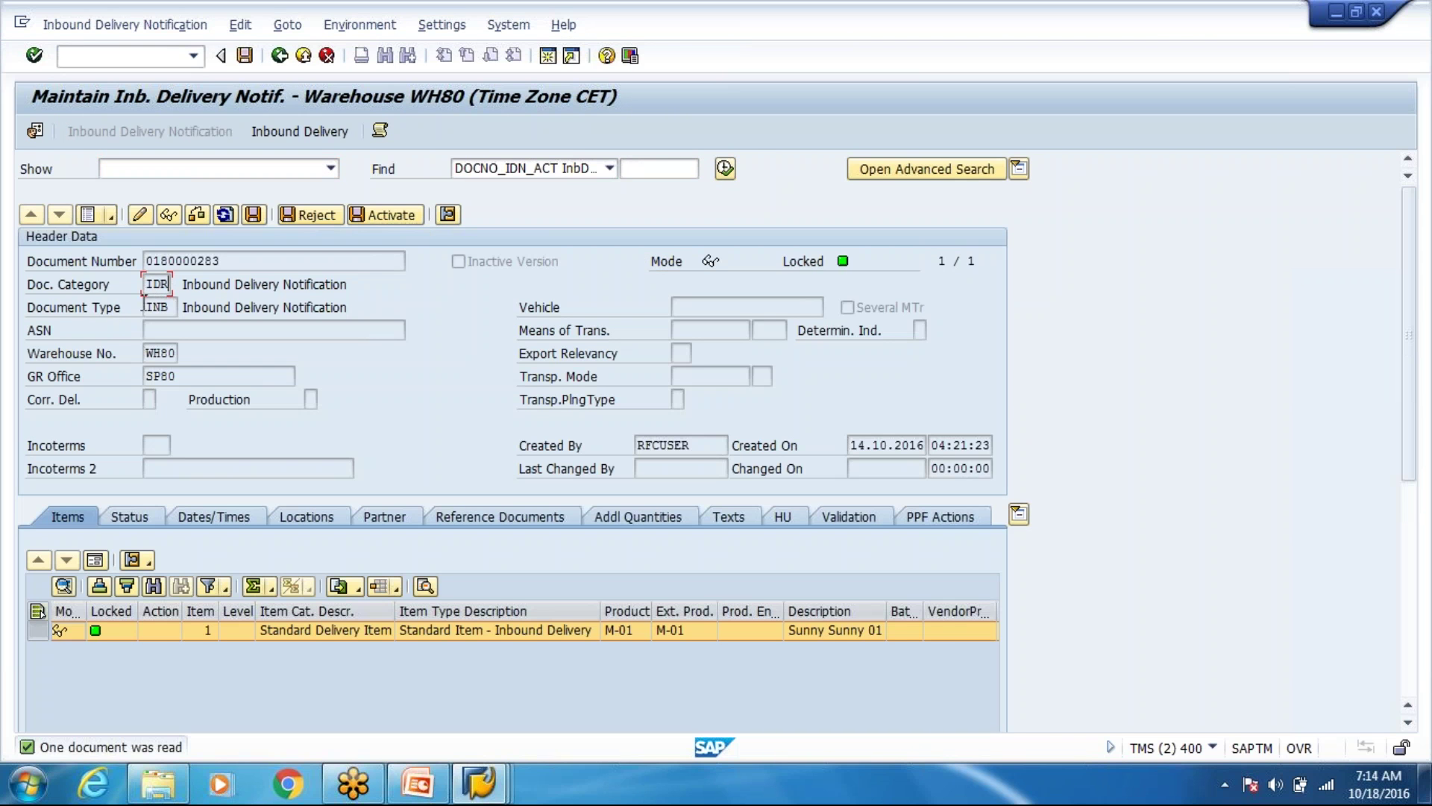
Check the notification header shows category IDR and document type INB, then return to the determination table.
left_click(171, 308)
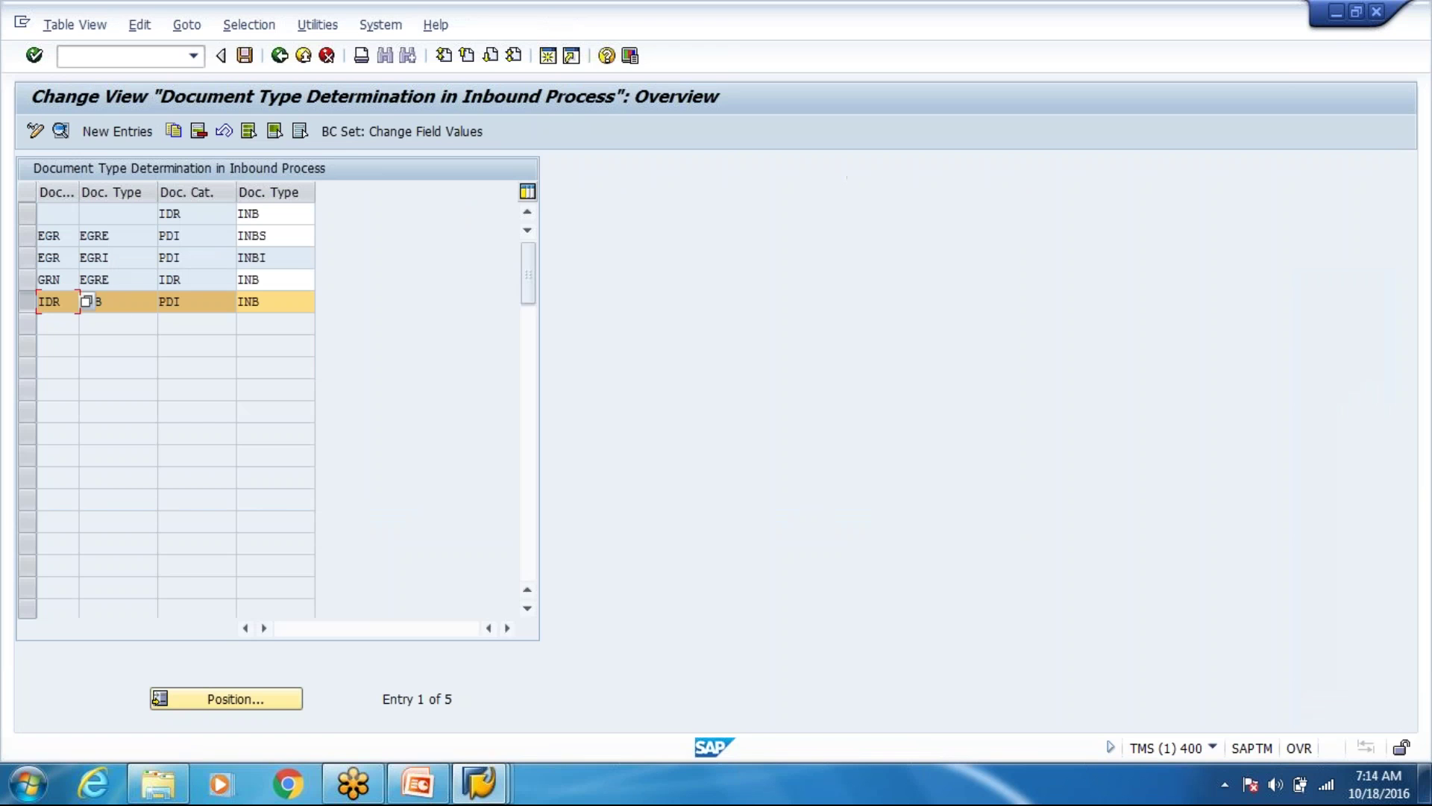
left_click(90, 302)
Confirm inbound delivery 11241 has category PDI and type INB, then return to the determination table session.
left_click(62, 307)
mouse_move(62, 307)
left_mouse_down()
mouse_move(47, 312)
mouse_move(82, 319)
left_mouse_up()
left_click(97, 307)
left_click(252, 302)
left_click(213, 305)
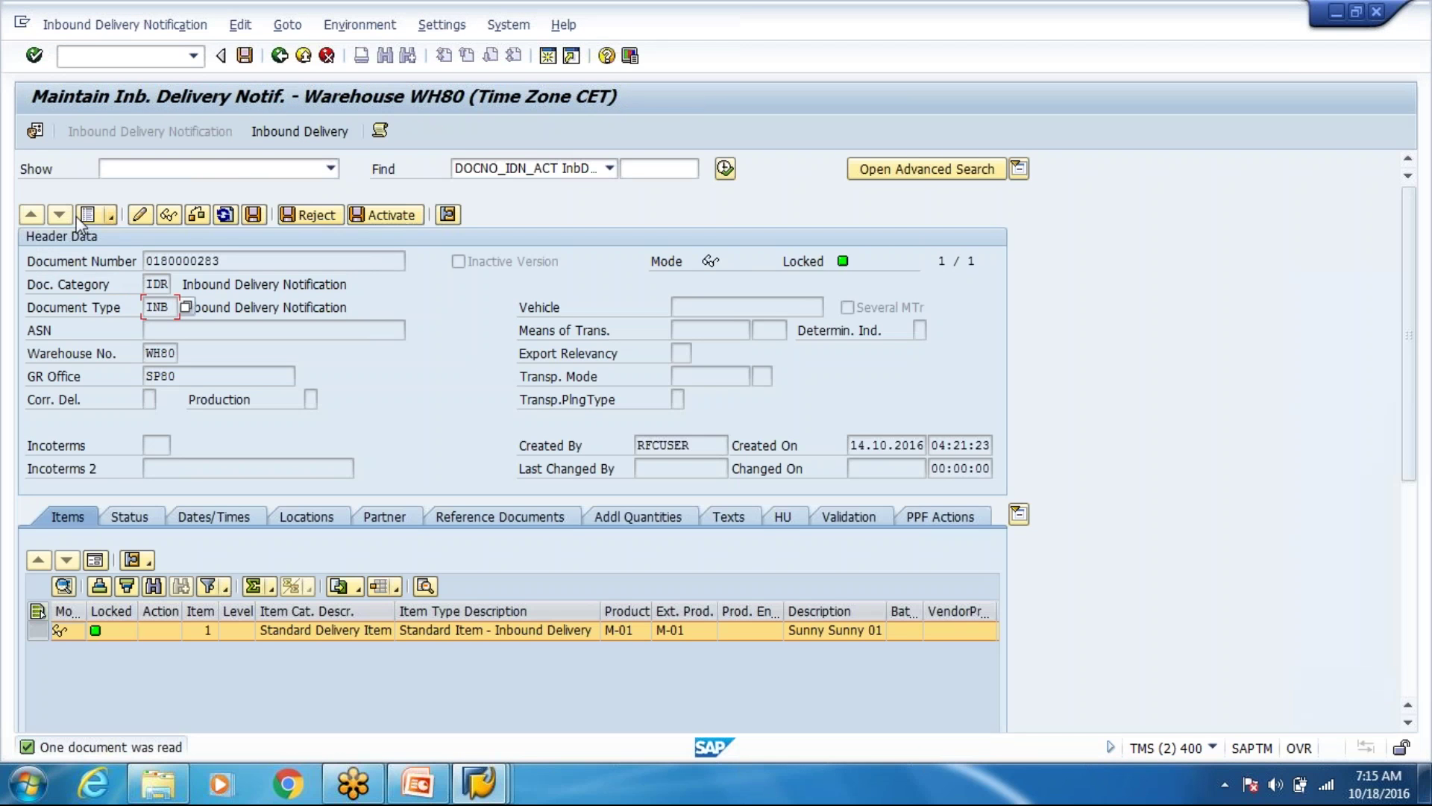
left_click(267, 132)
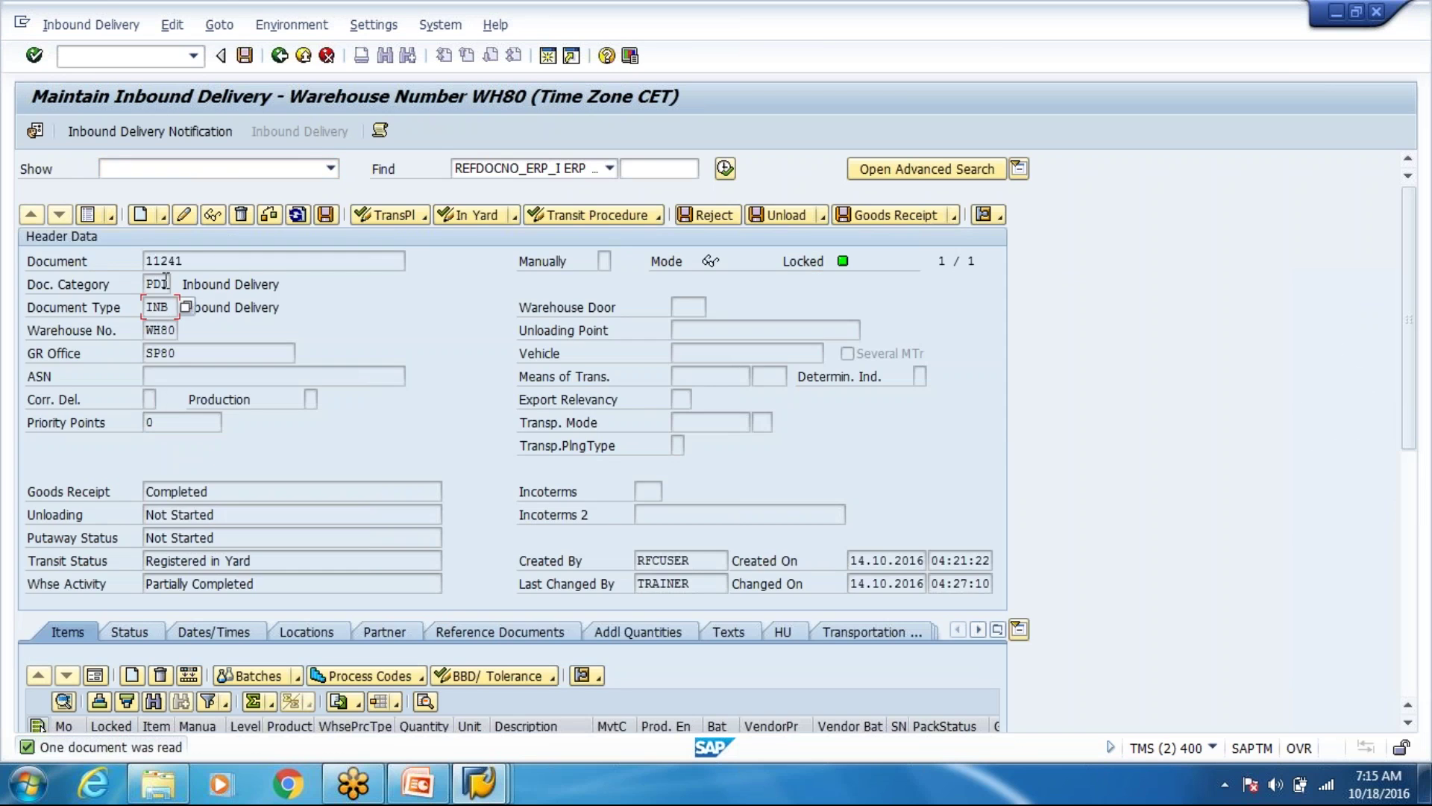
key("alt+Tab")
Inspect the PDI document type determination entry mapped to target type INB.
left_click(287, 306)
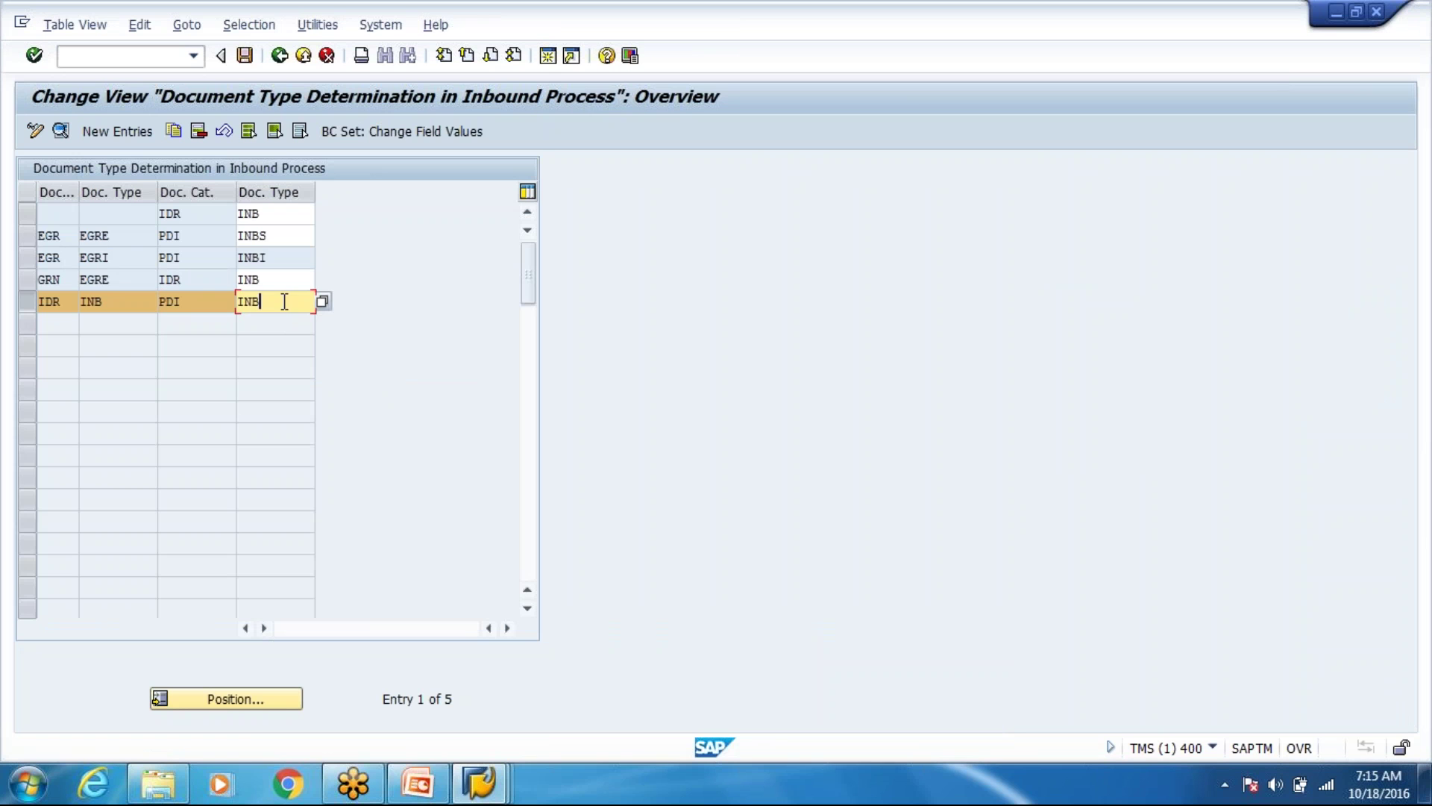
left_click(29, 222)
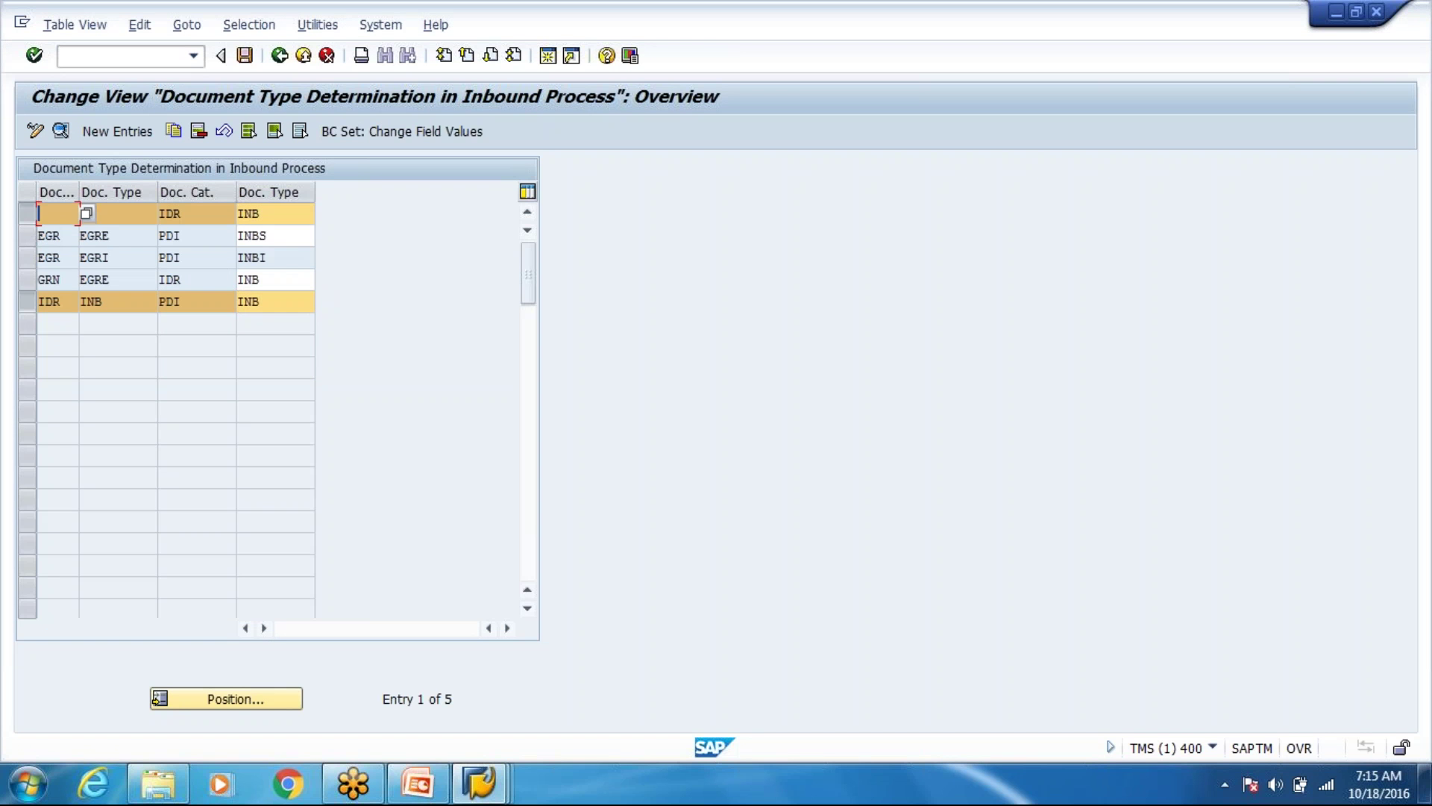
left_click(28, 297)
Check the first entry's IDR category and INB target type, then open Item Type Determination for Inbound Delivery.
left_click(104, 216)
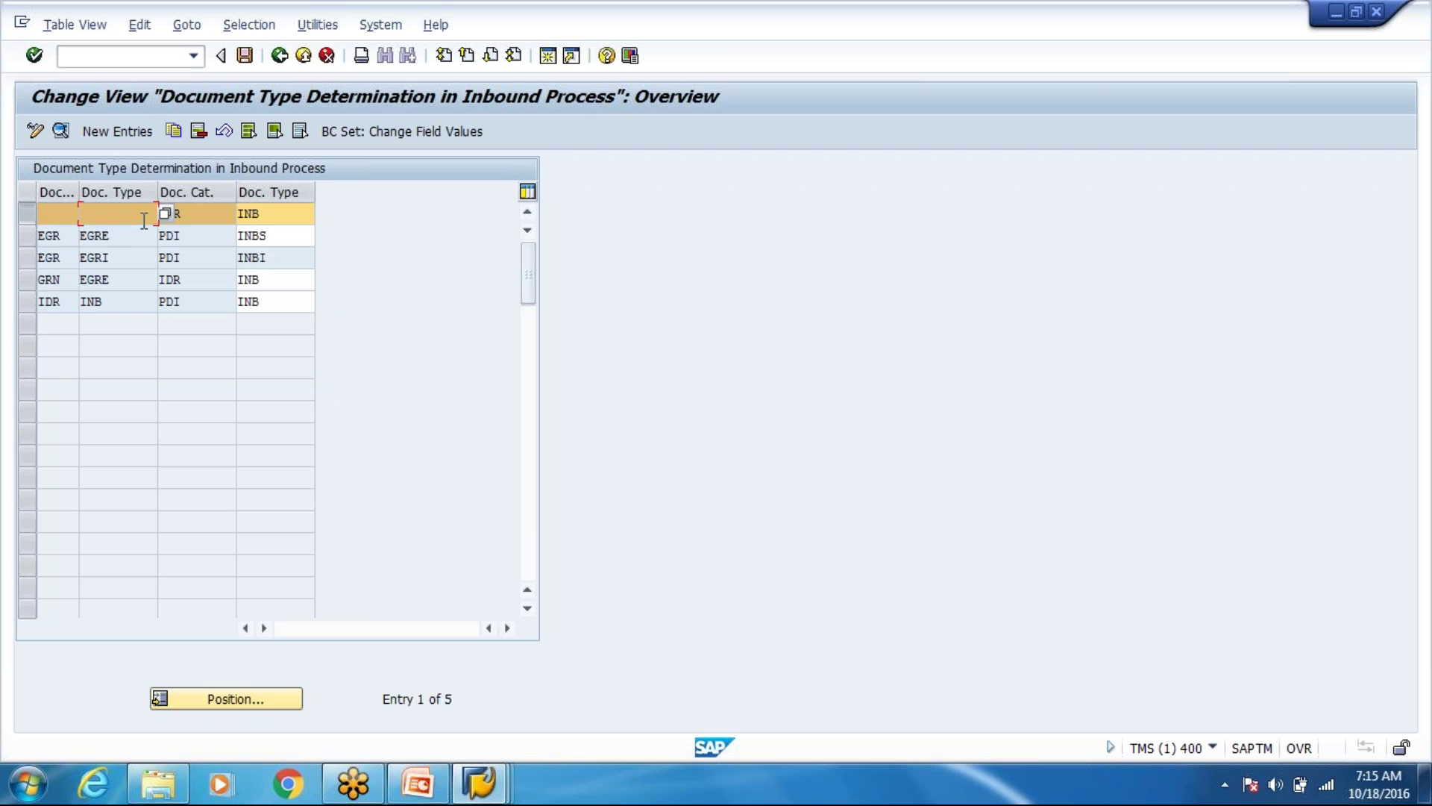
left_click(222, 216)
left_click(268, 215)
key("shift+Tab")
left_click(289, 213)
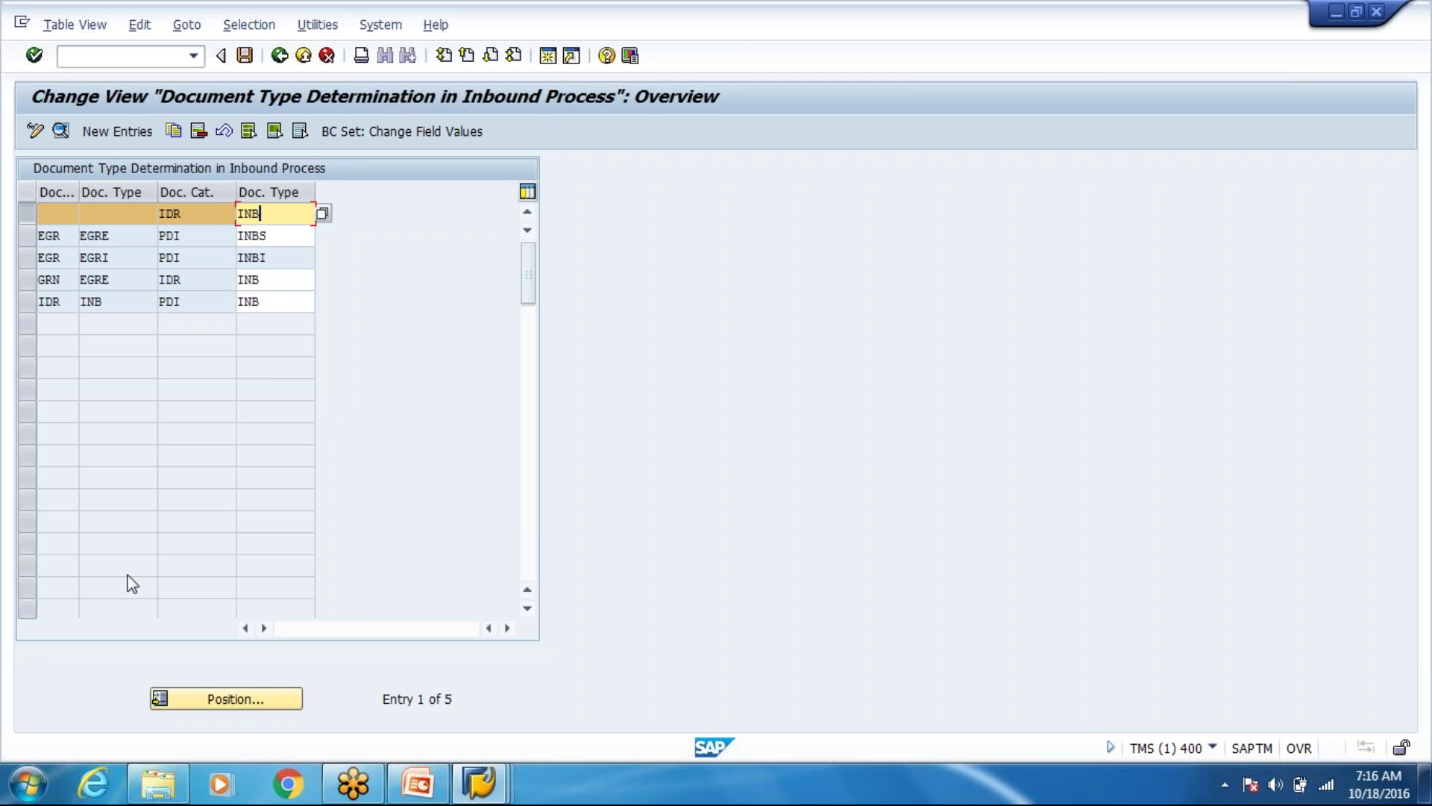
left_click(282, 60)
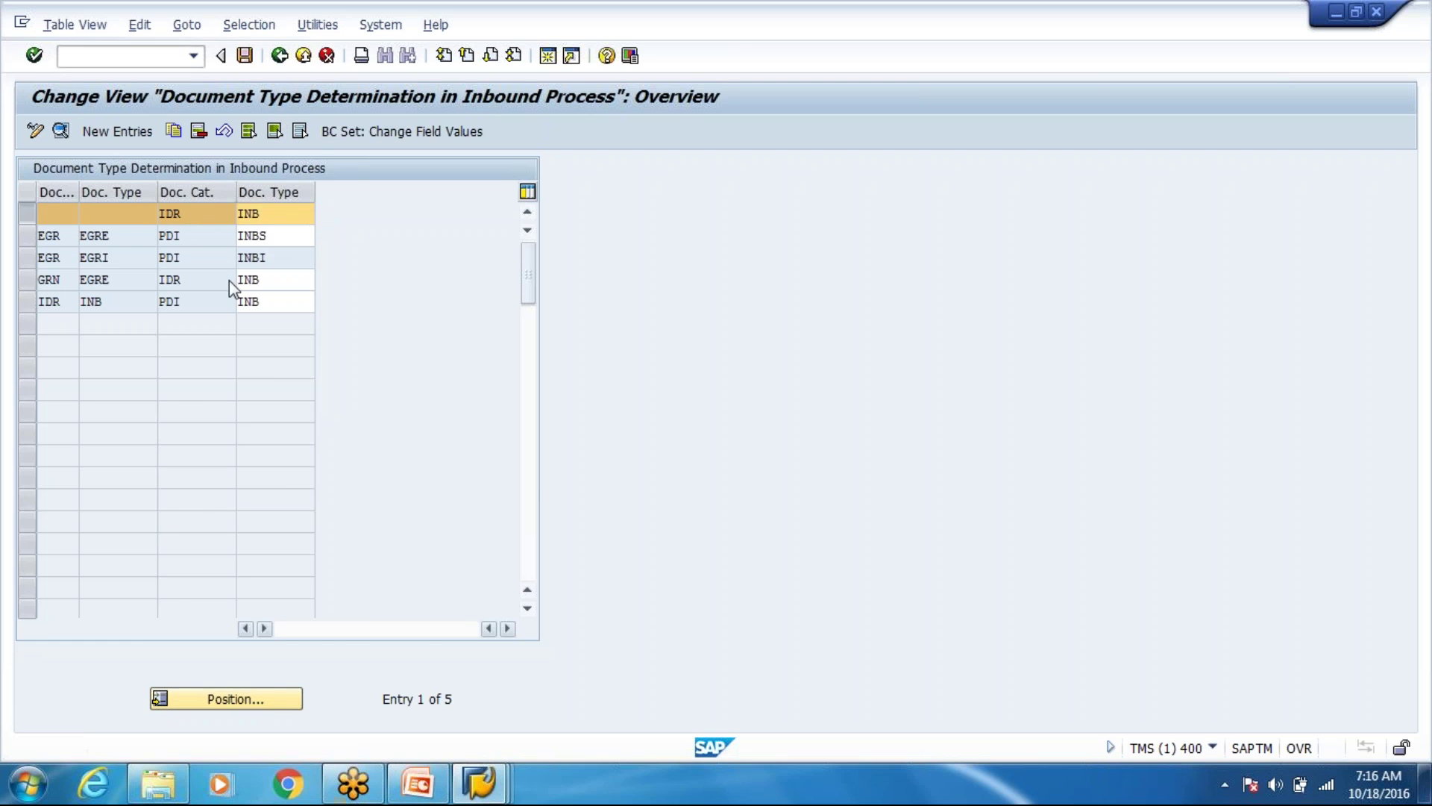
left_click(181, 604)
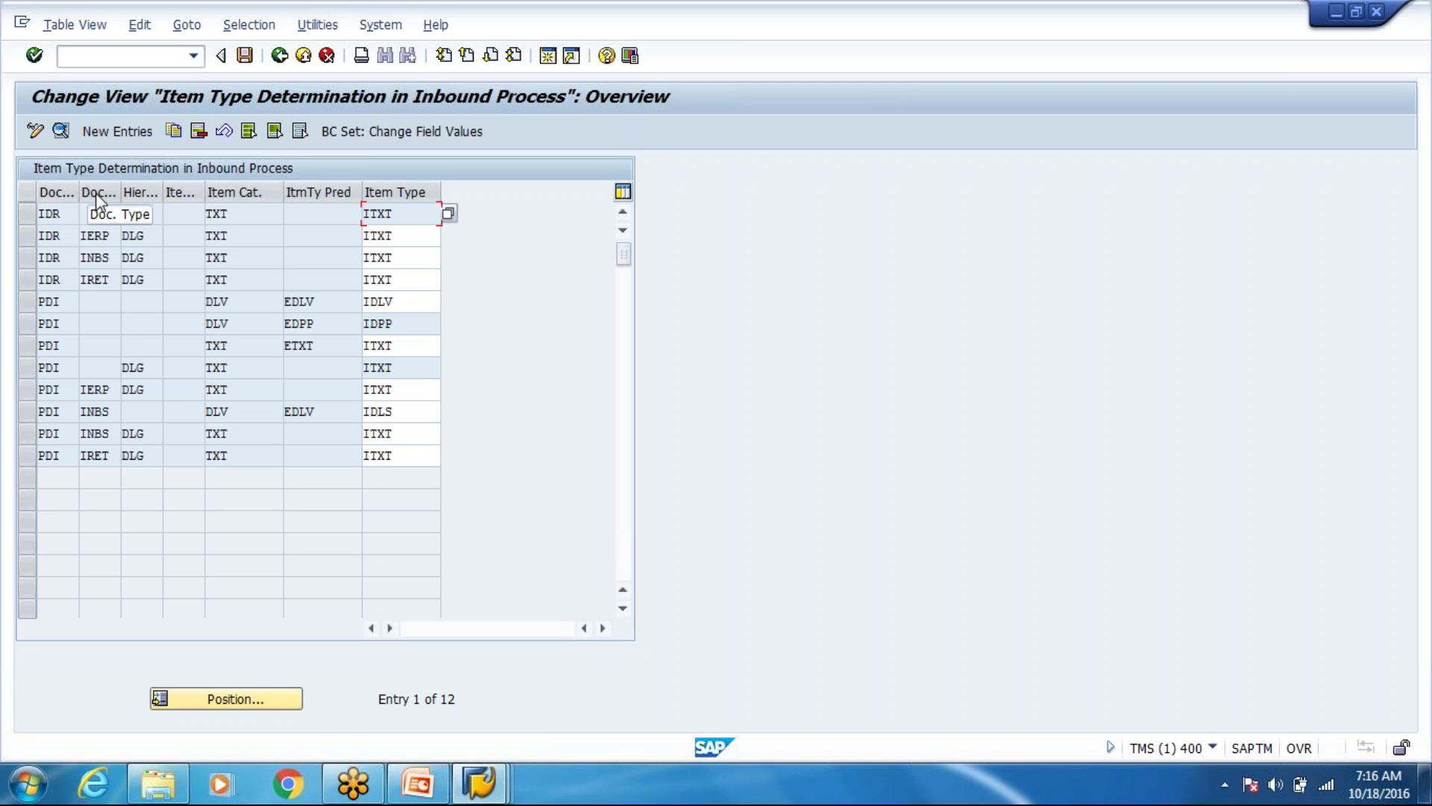
left_click(29, 302)
left_click(30, 303)
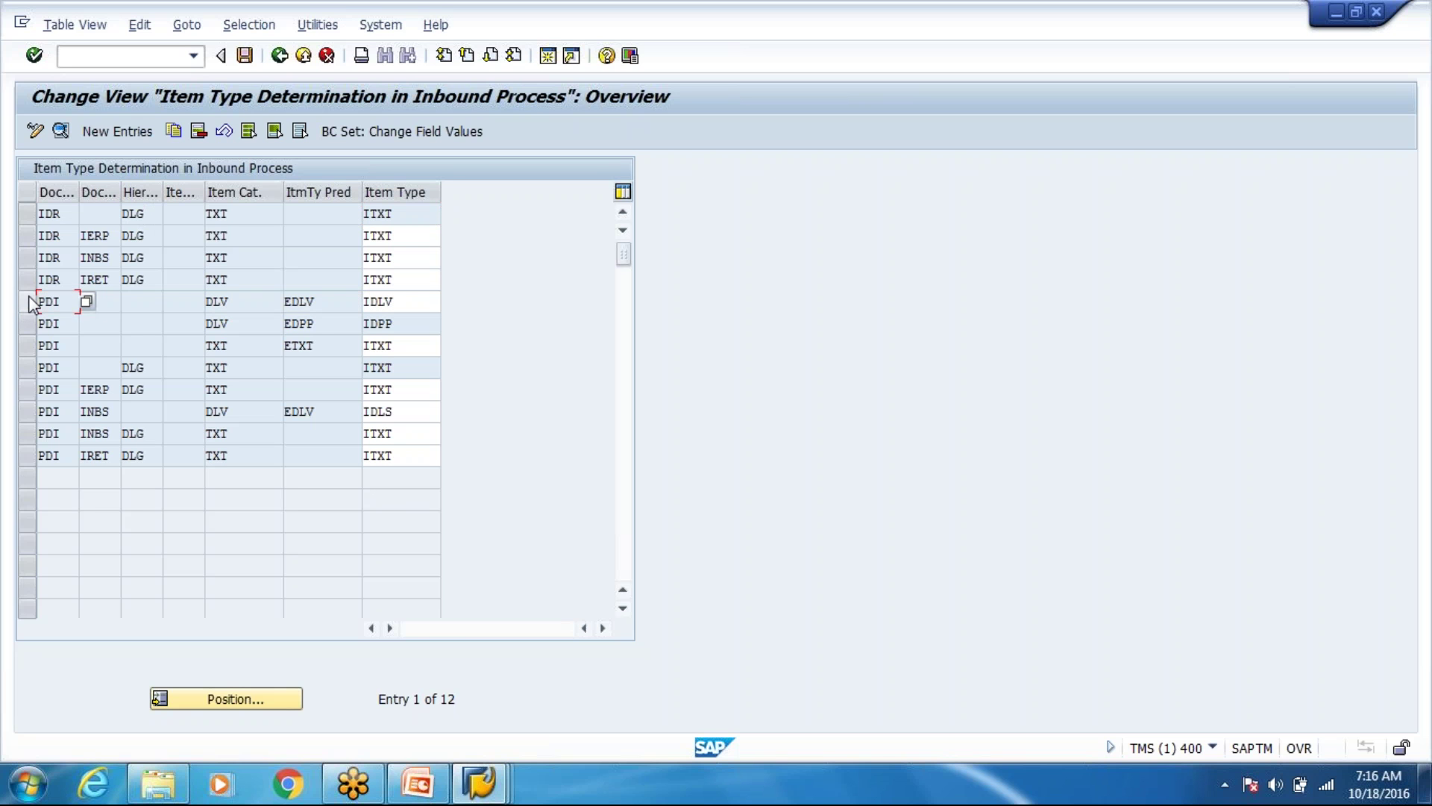
left_click(30, 302)
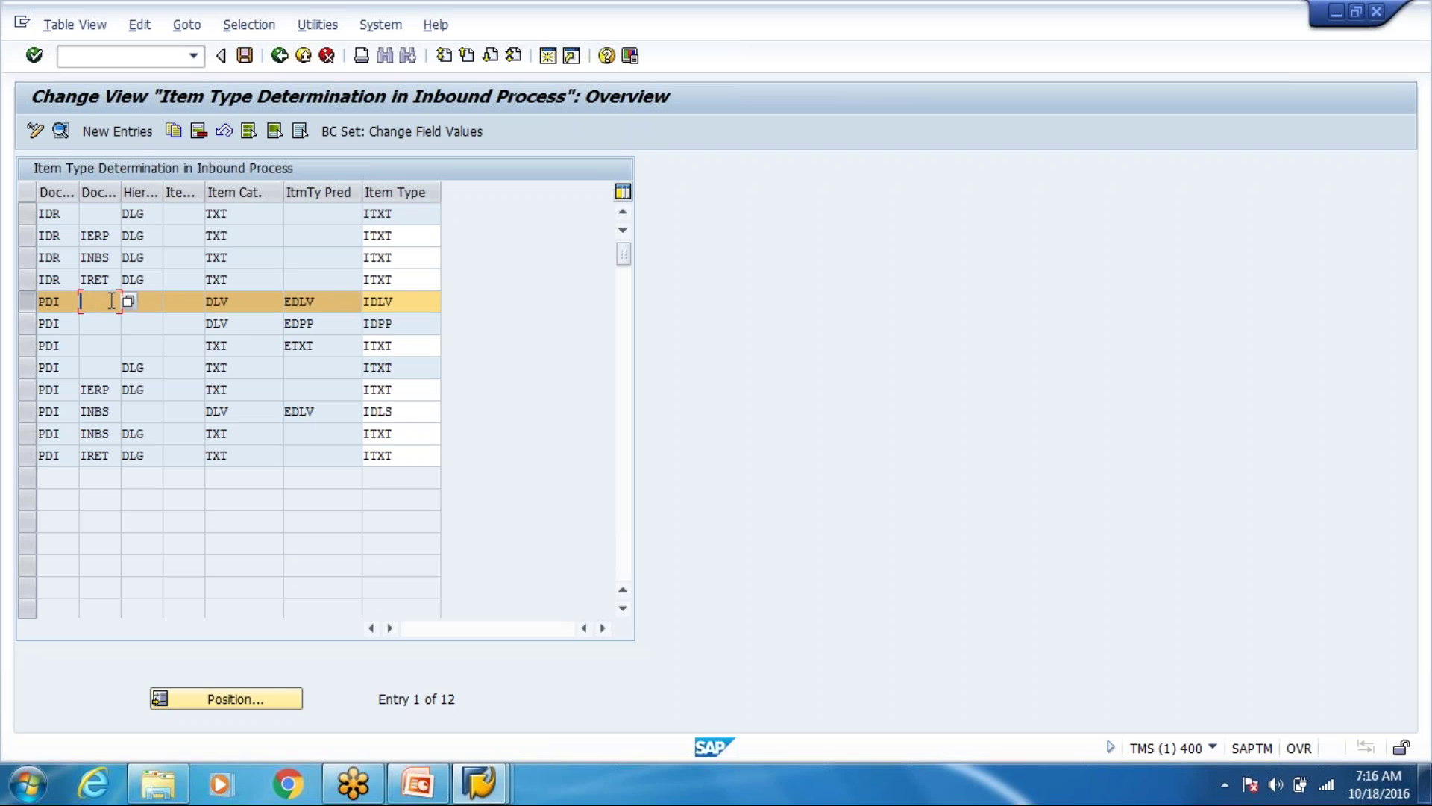
left_click(153, 301)
left_click(247, 298)
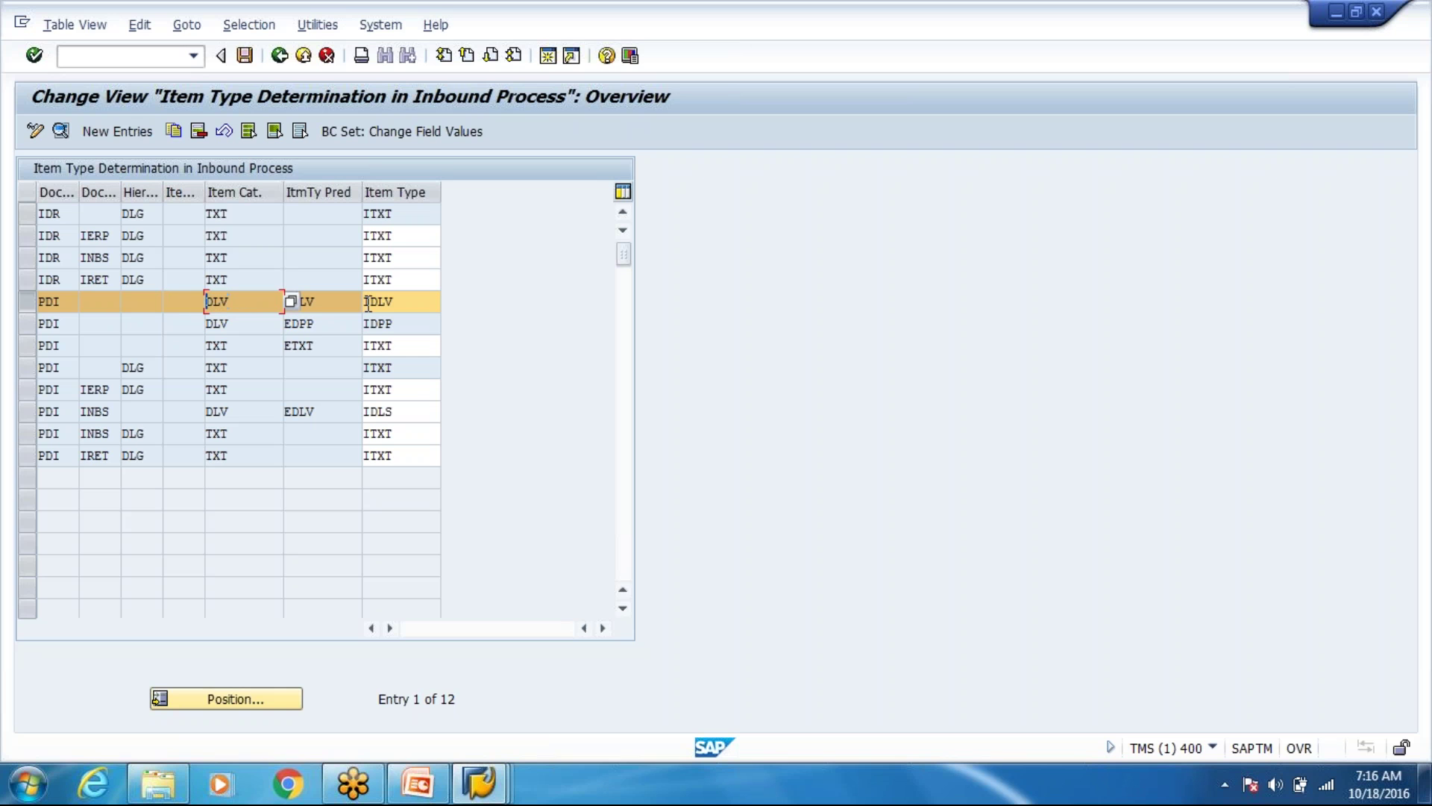
left_click(395, 300)
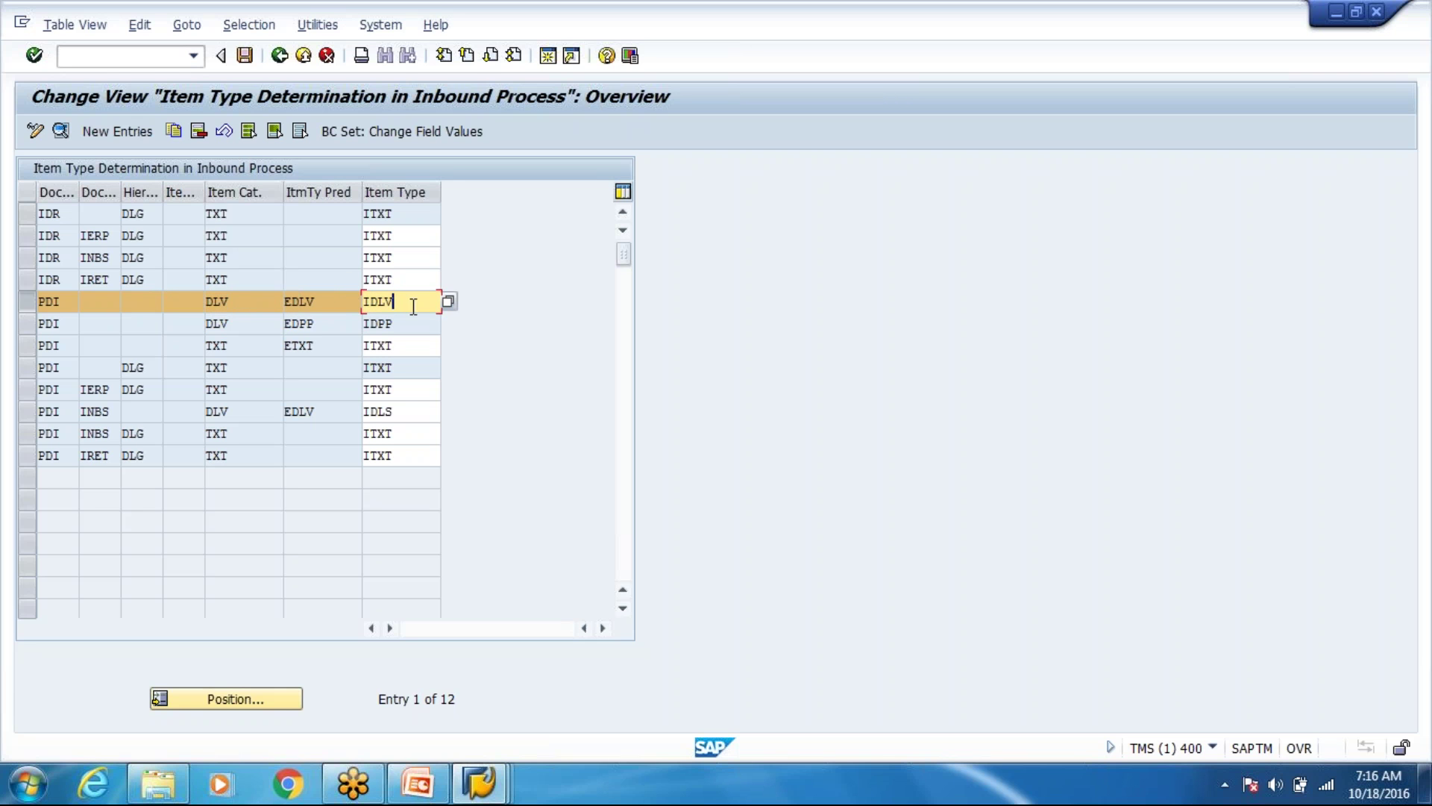
key("shift+Tab")
left_click(156, 304)
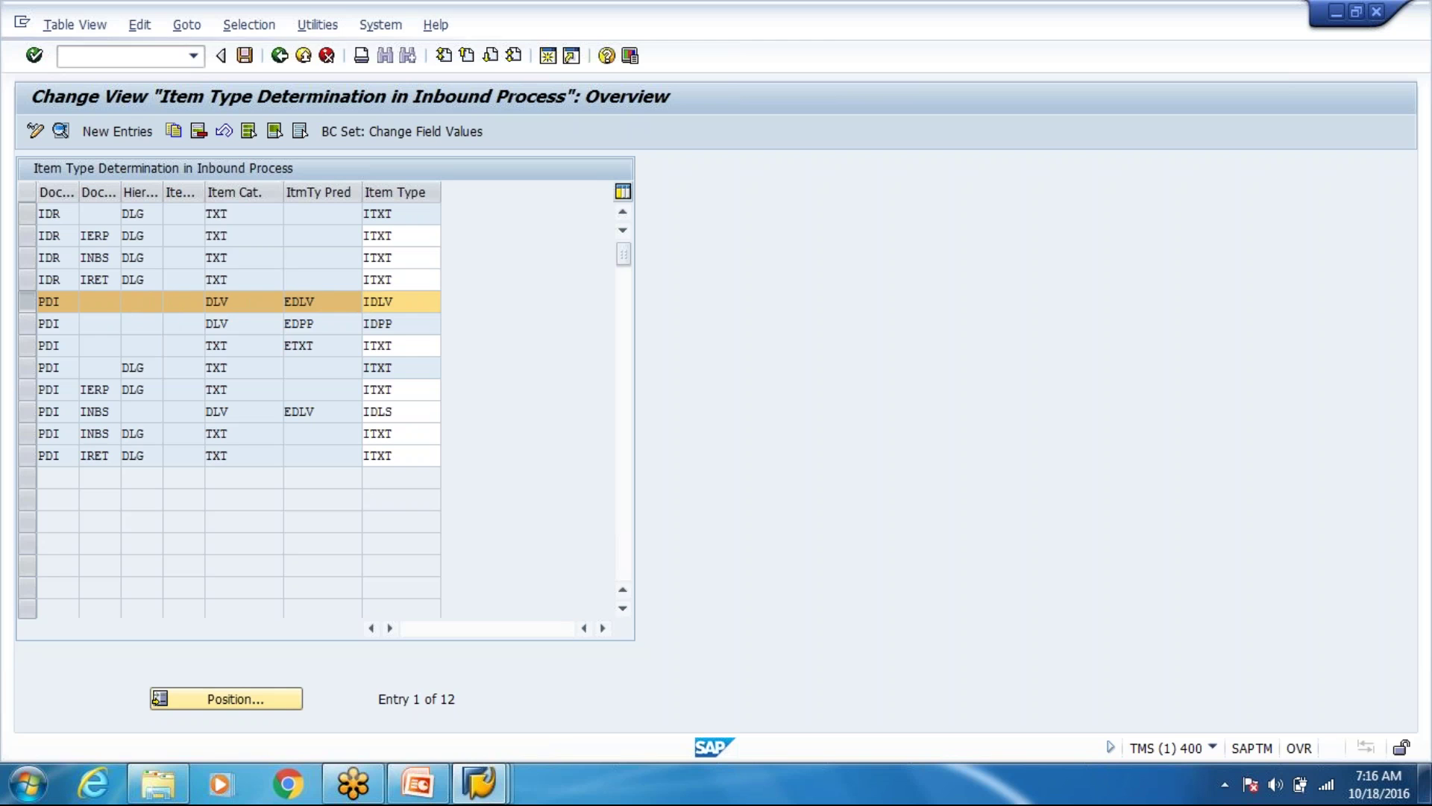
key("F4")
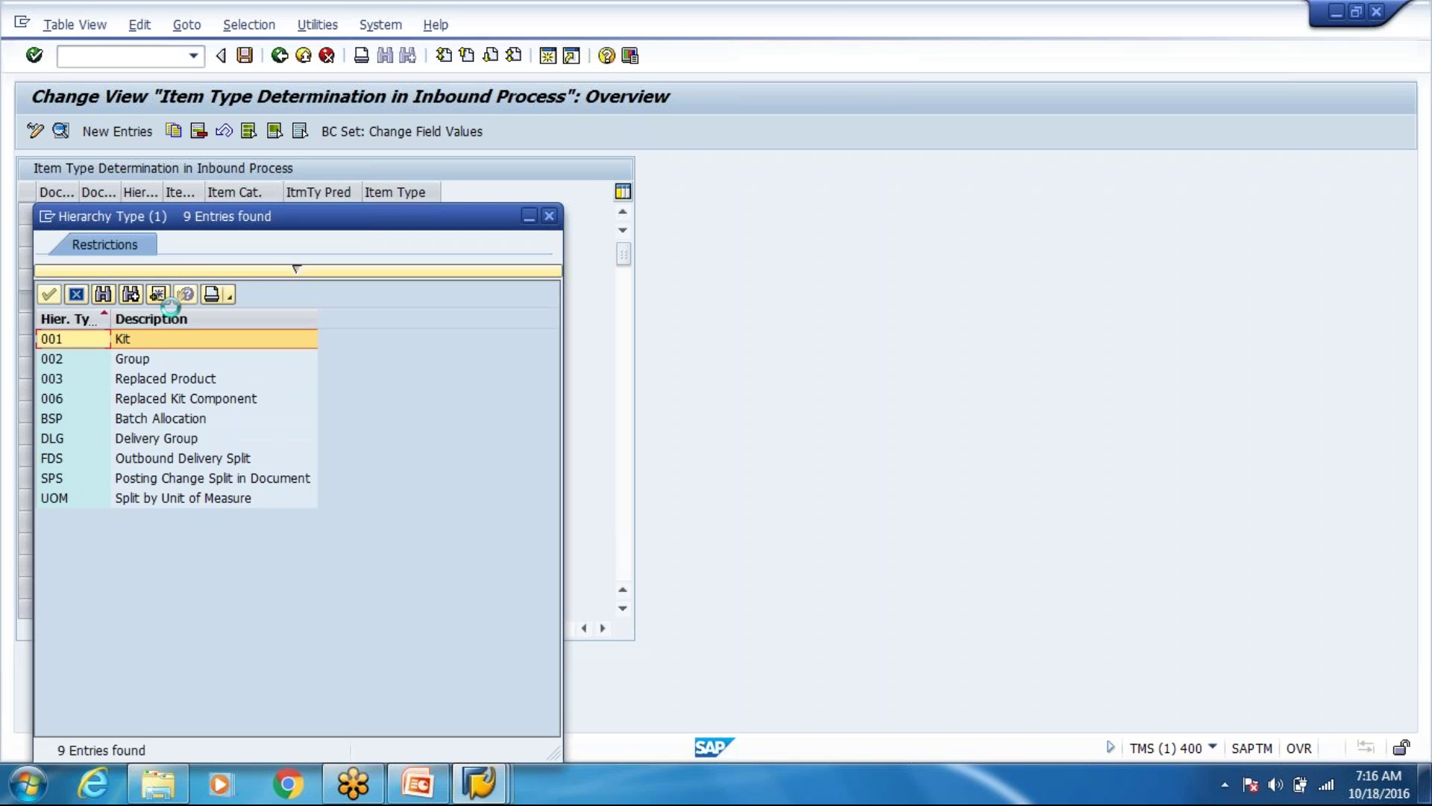
left_click(145, 419)
left_click(111, 342)
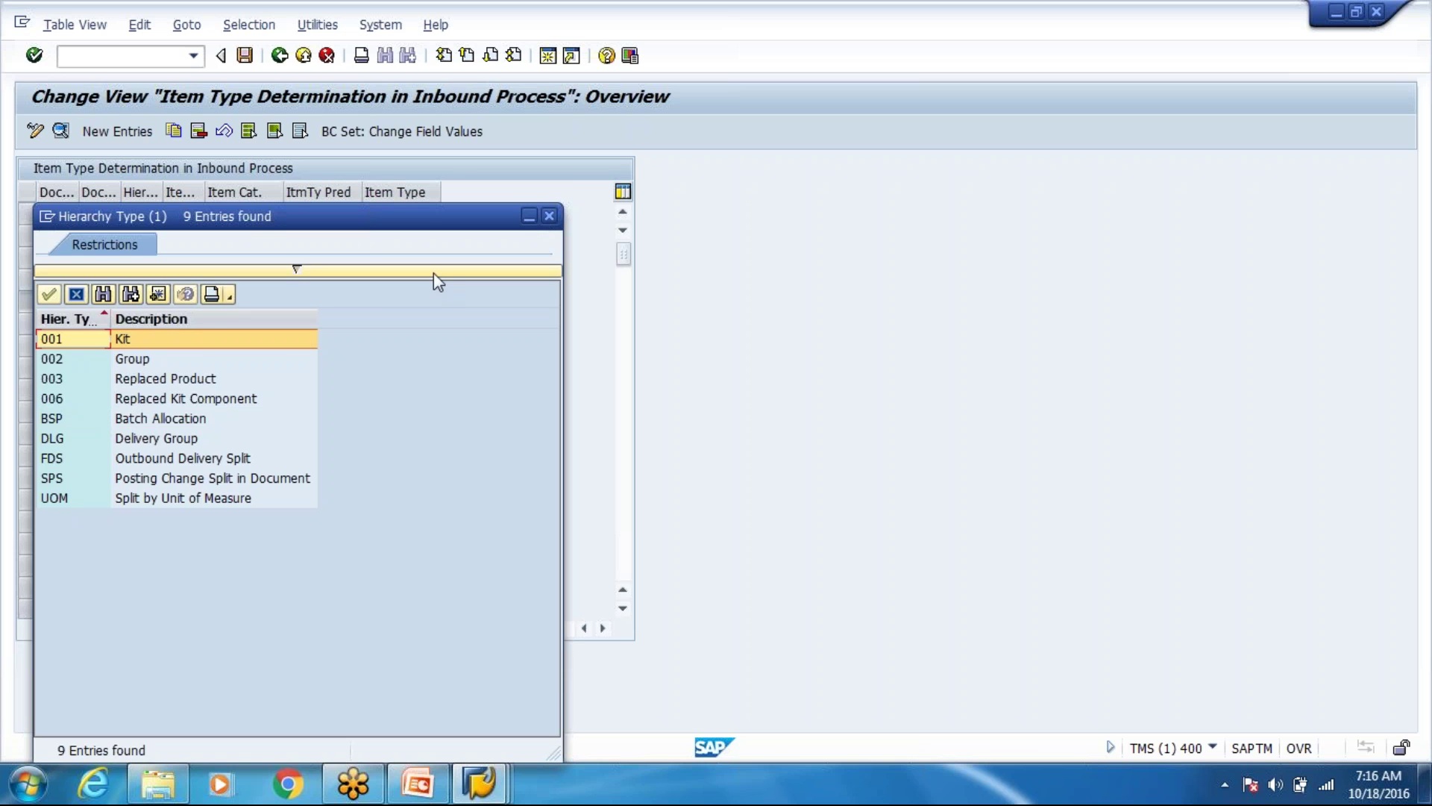
left_click(549, 215)
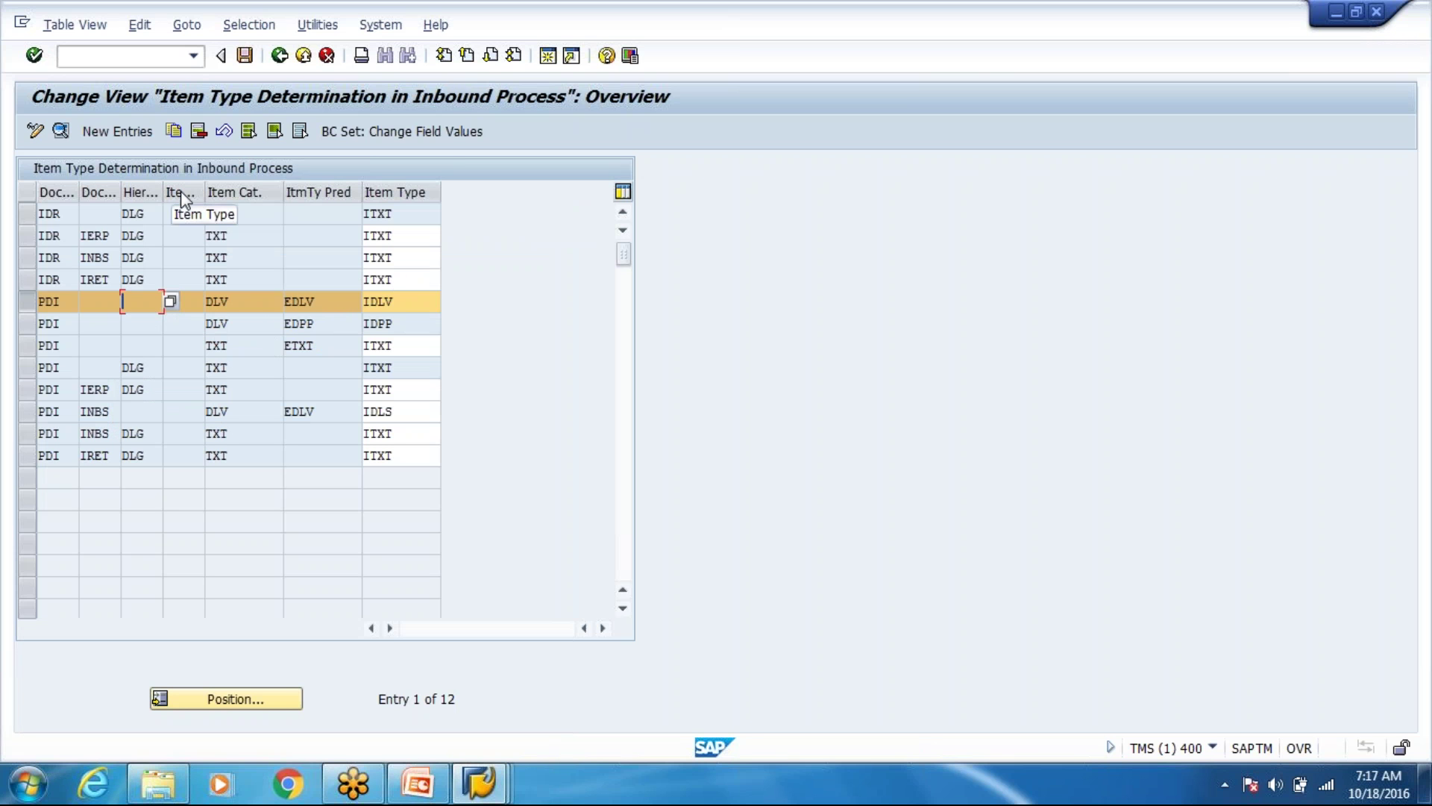
left_click(195, 302)
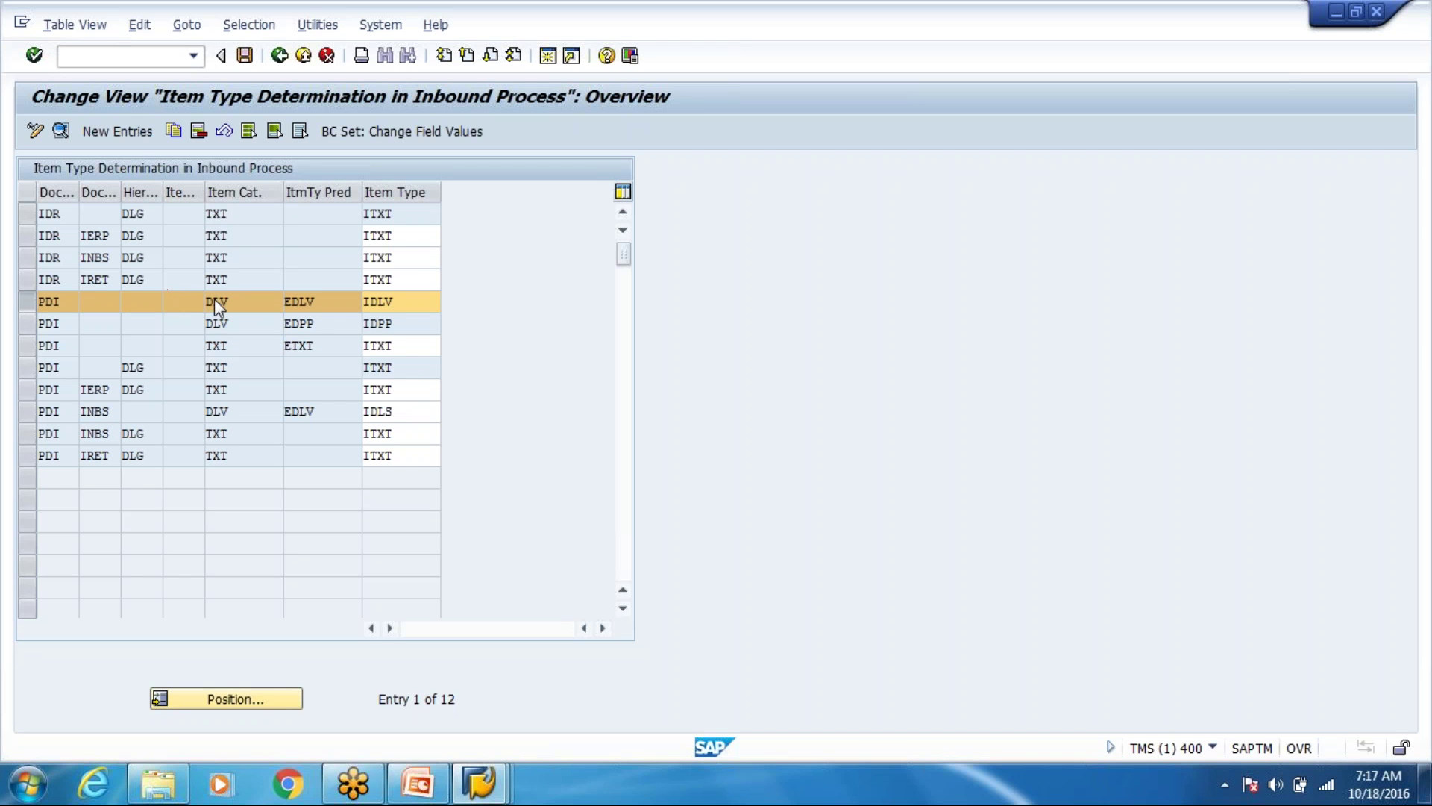
key("F4")
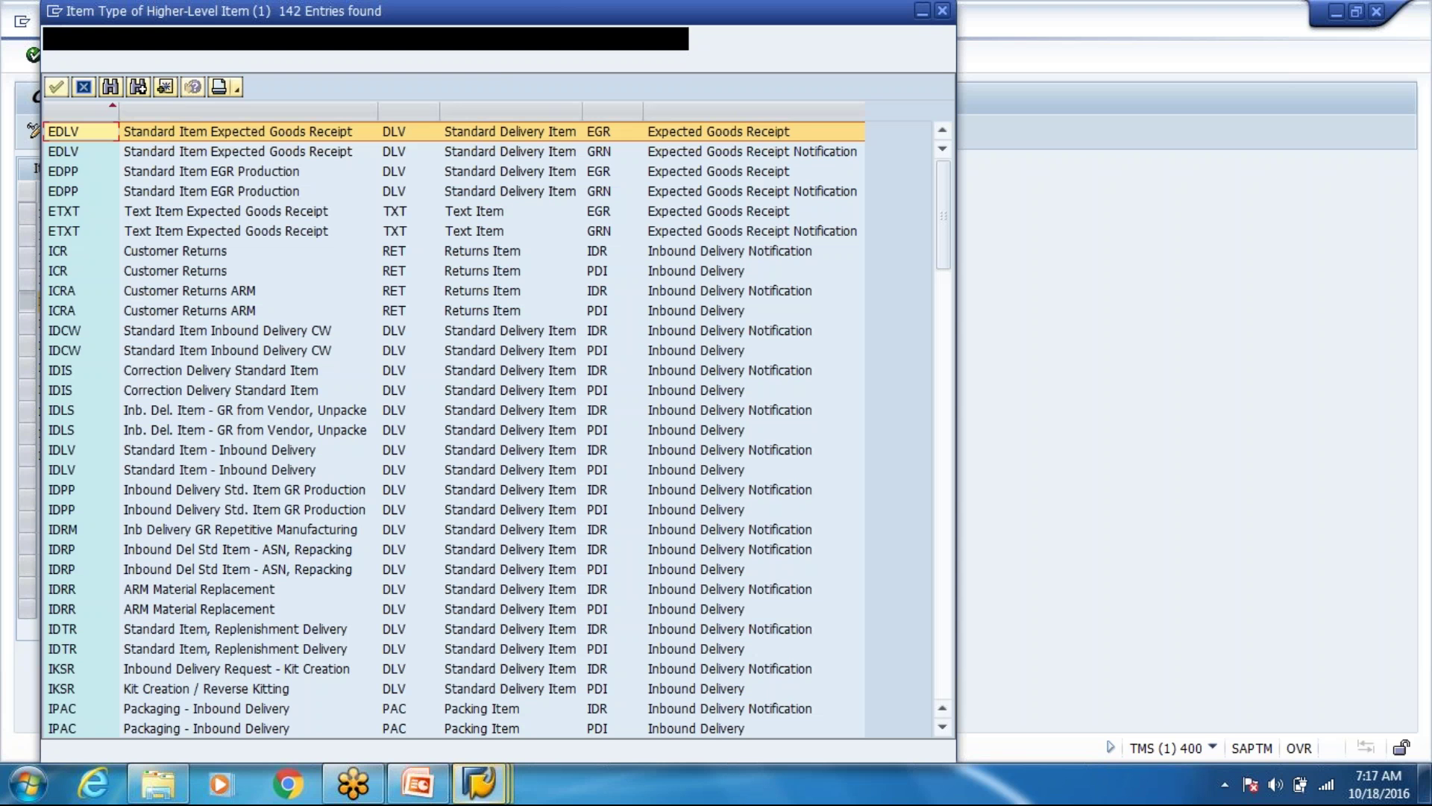
key("Escape")
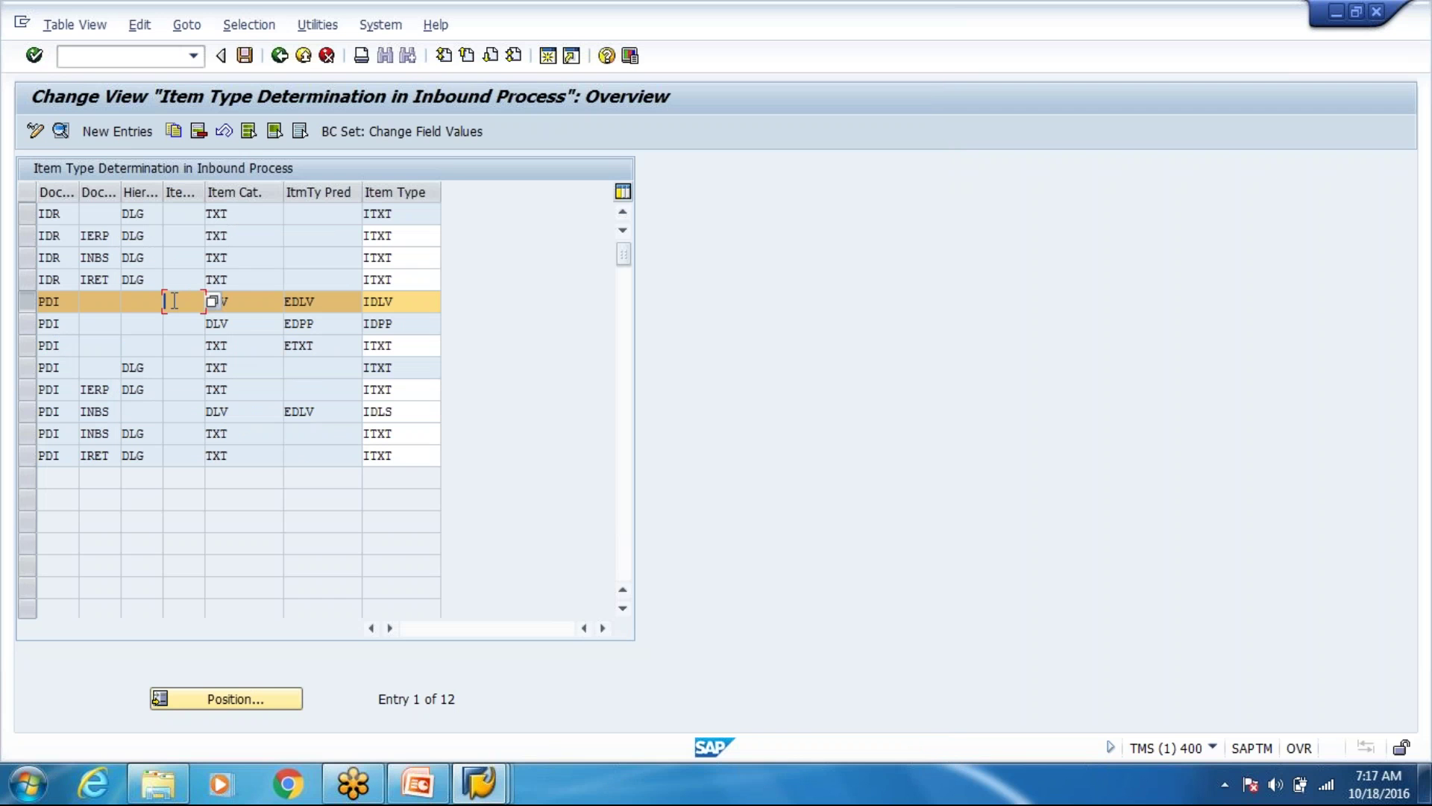
left_click(256, 292)
left_click(329, 301)
left_click(369, 302)
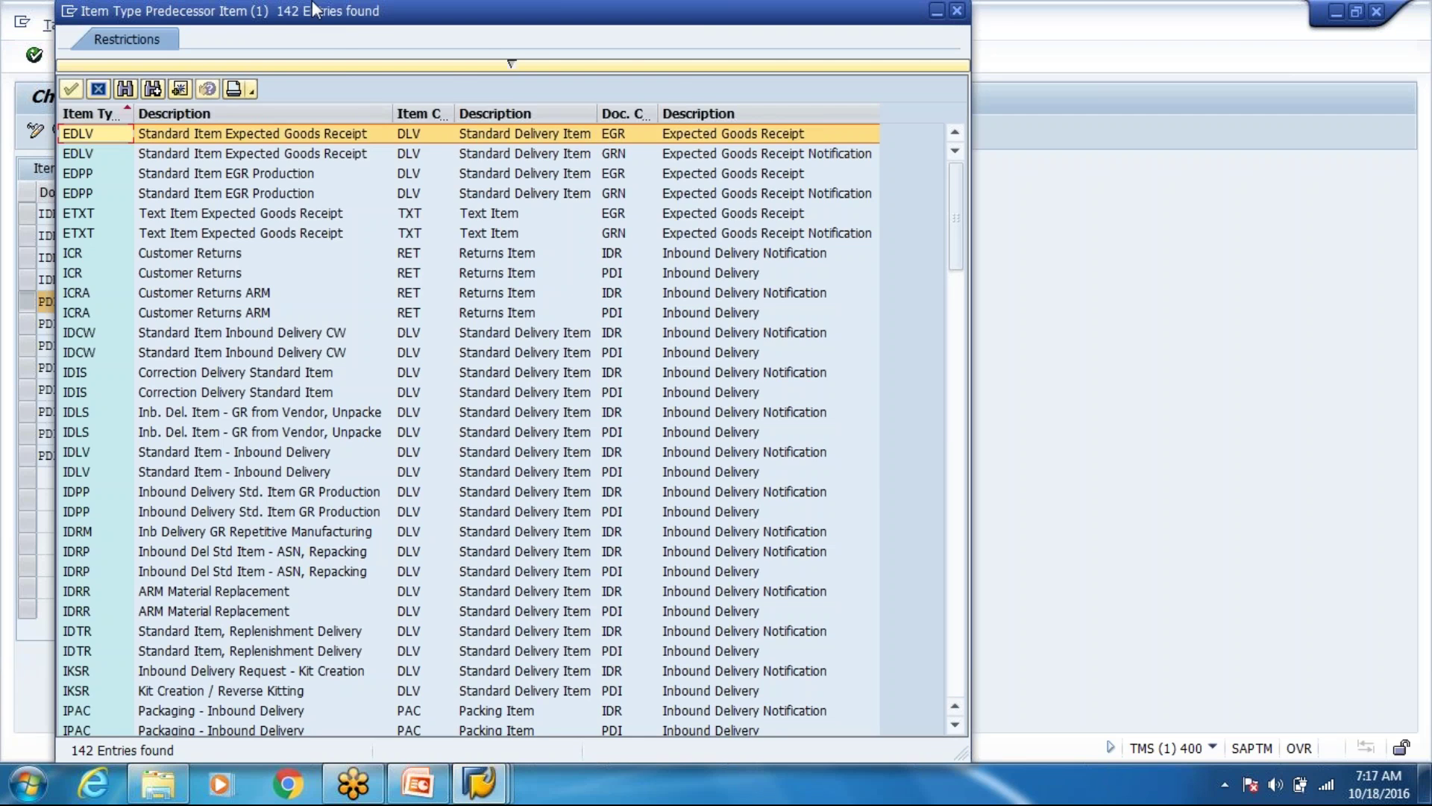
left_click_drag(315, 9, 202, 305)
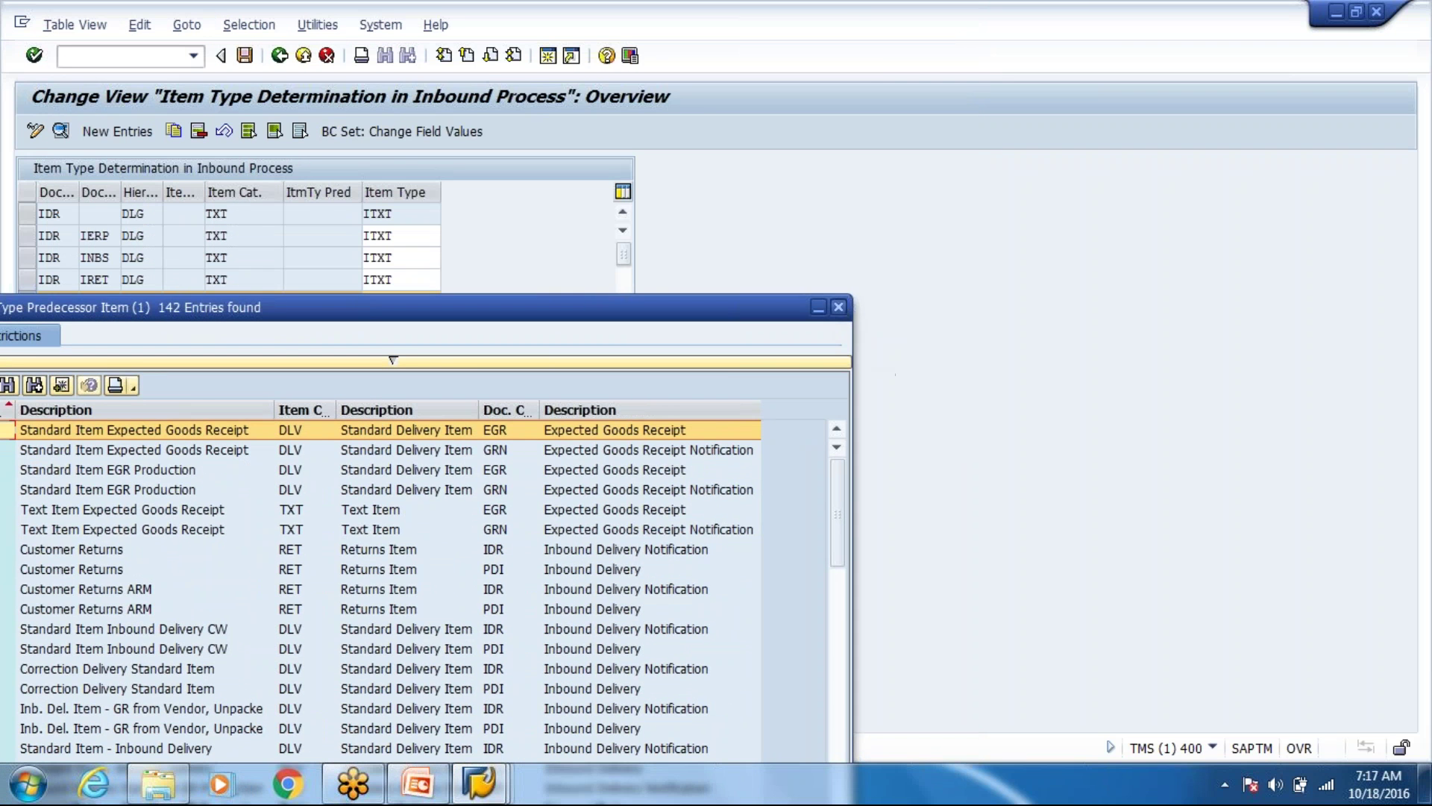
left_click(839, 307)
left_click(165, 302)
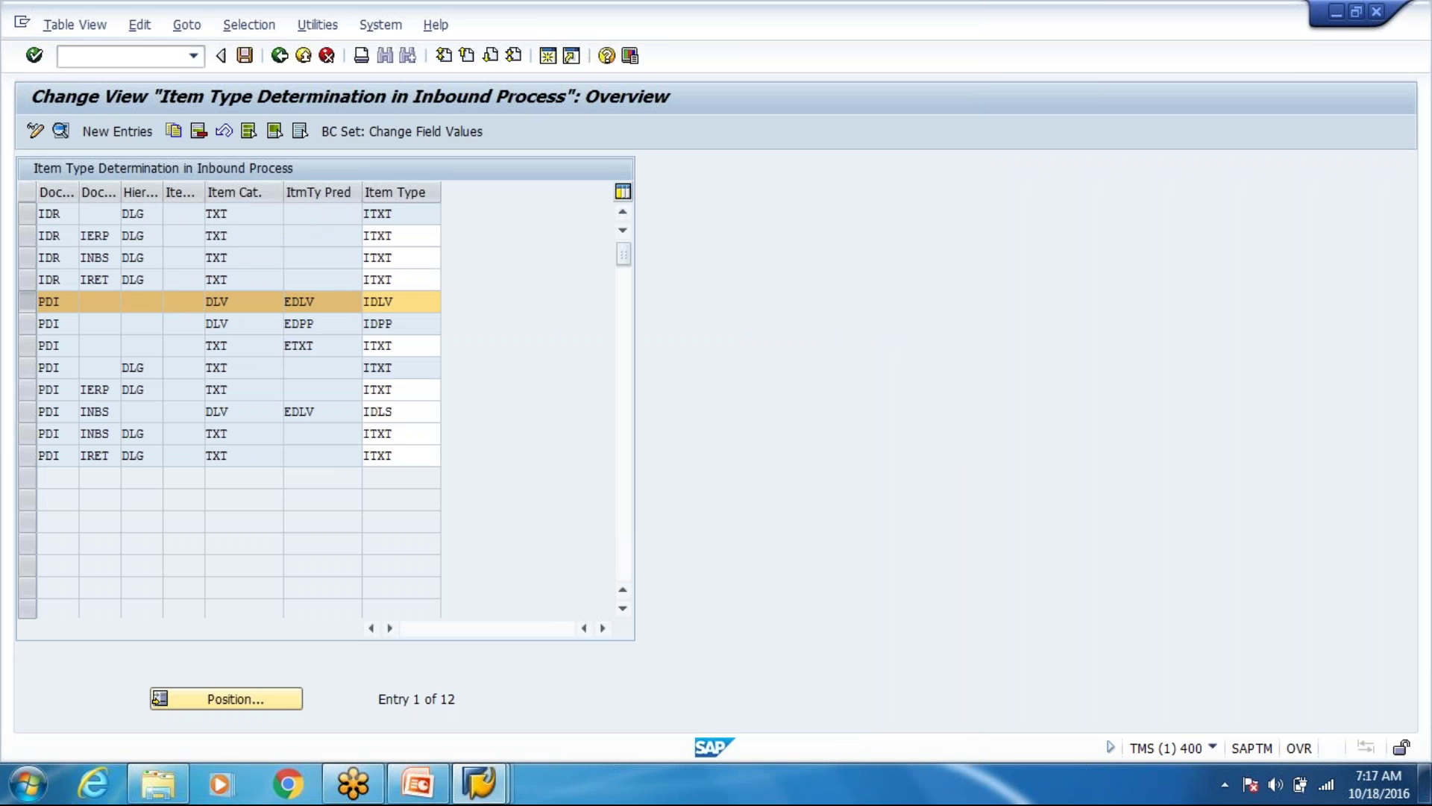
left_click(213, 301)
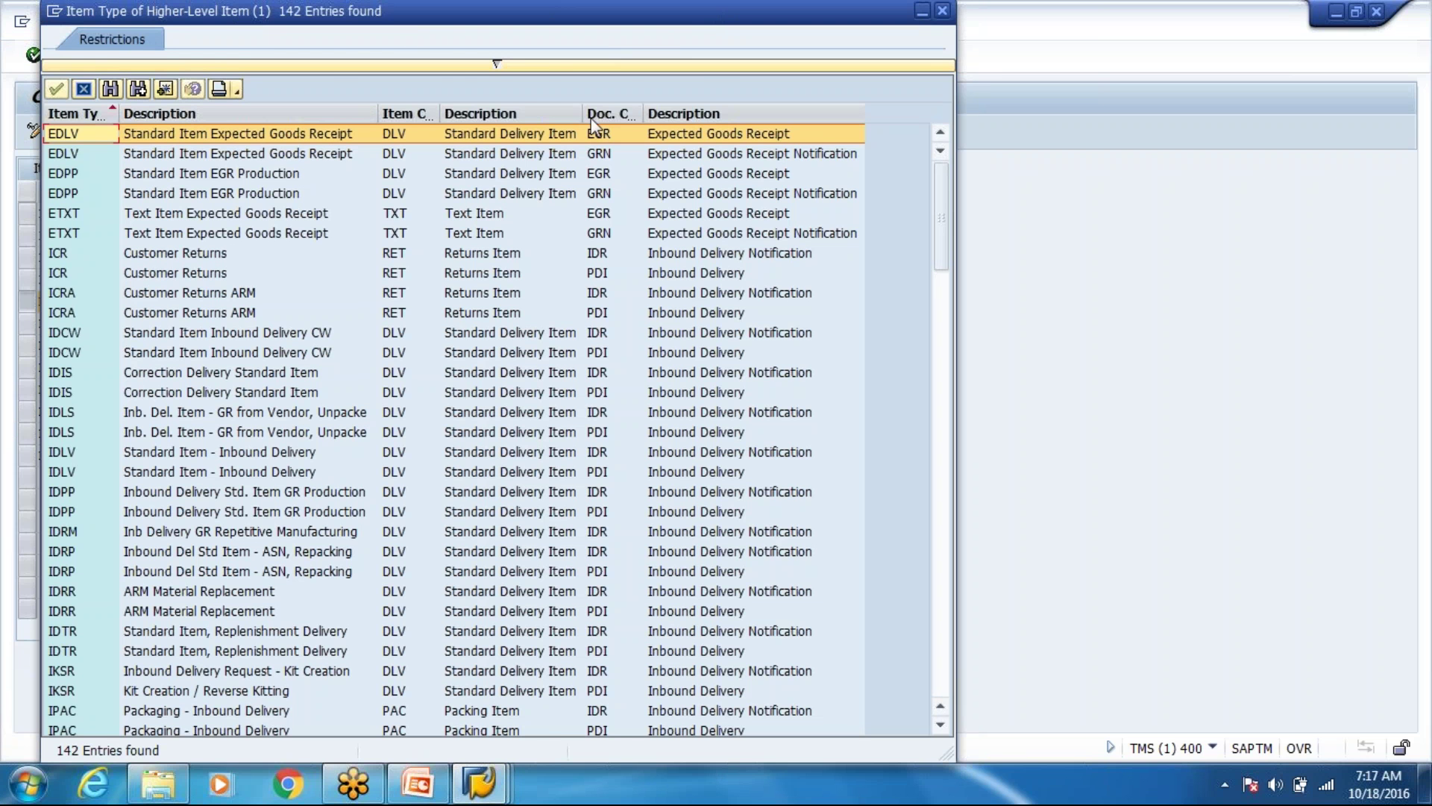
left_click_drag(763, 11, 658, 260)
left_click(942, 277)
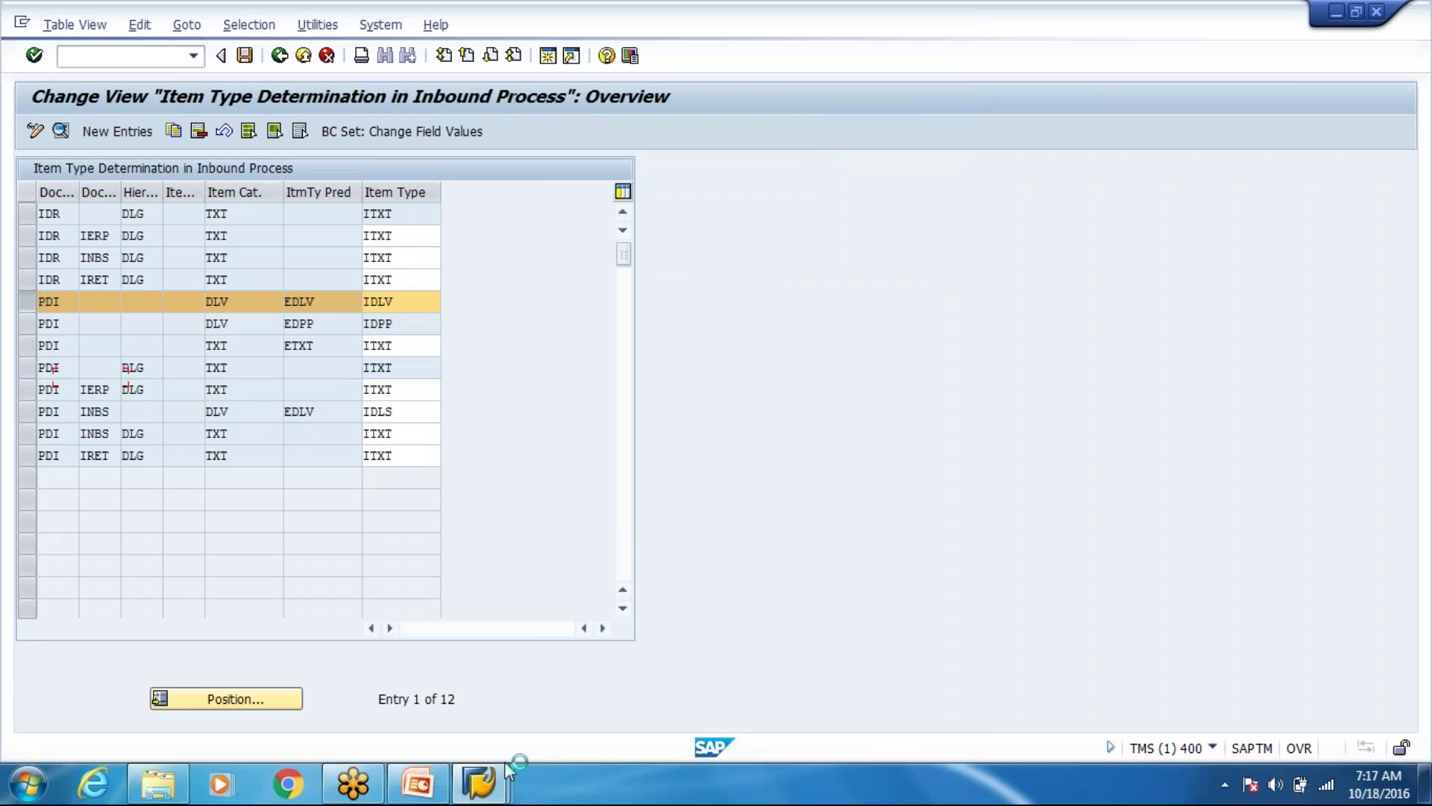
left_click(482, 783)
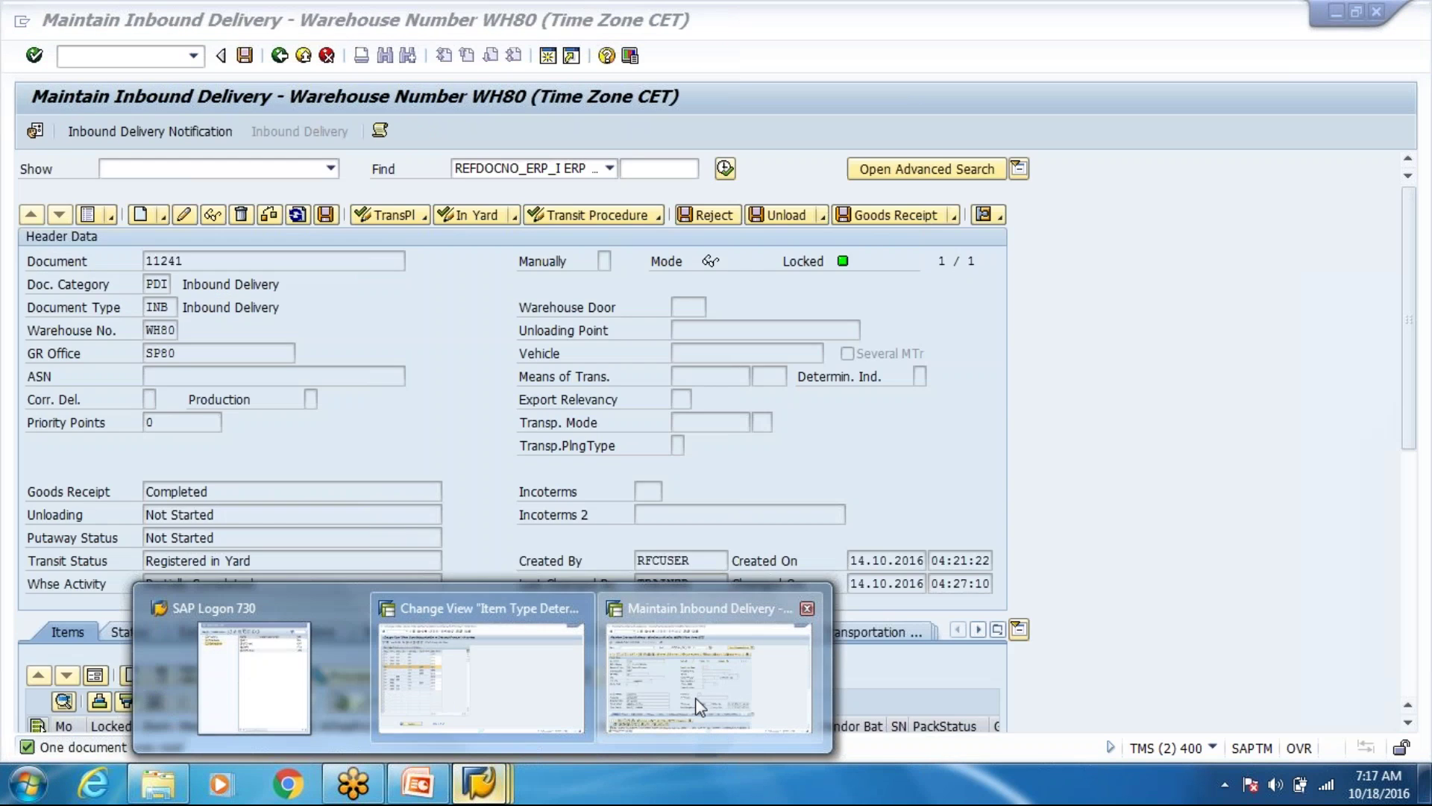
left_click(699, 705)
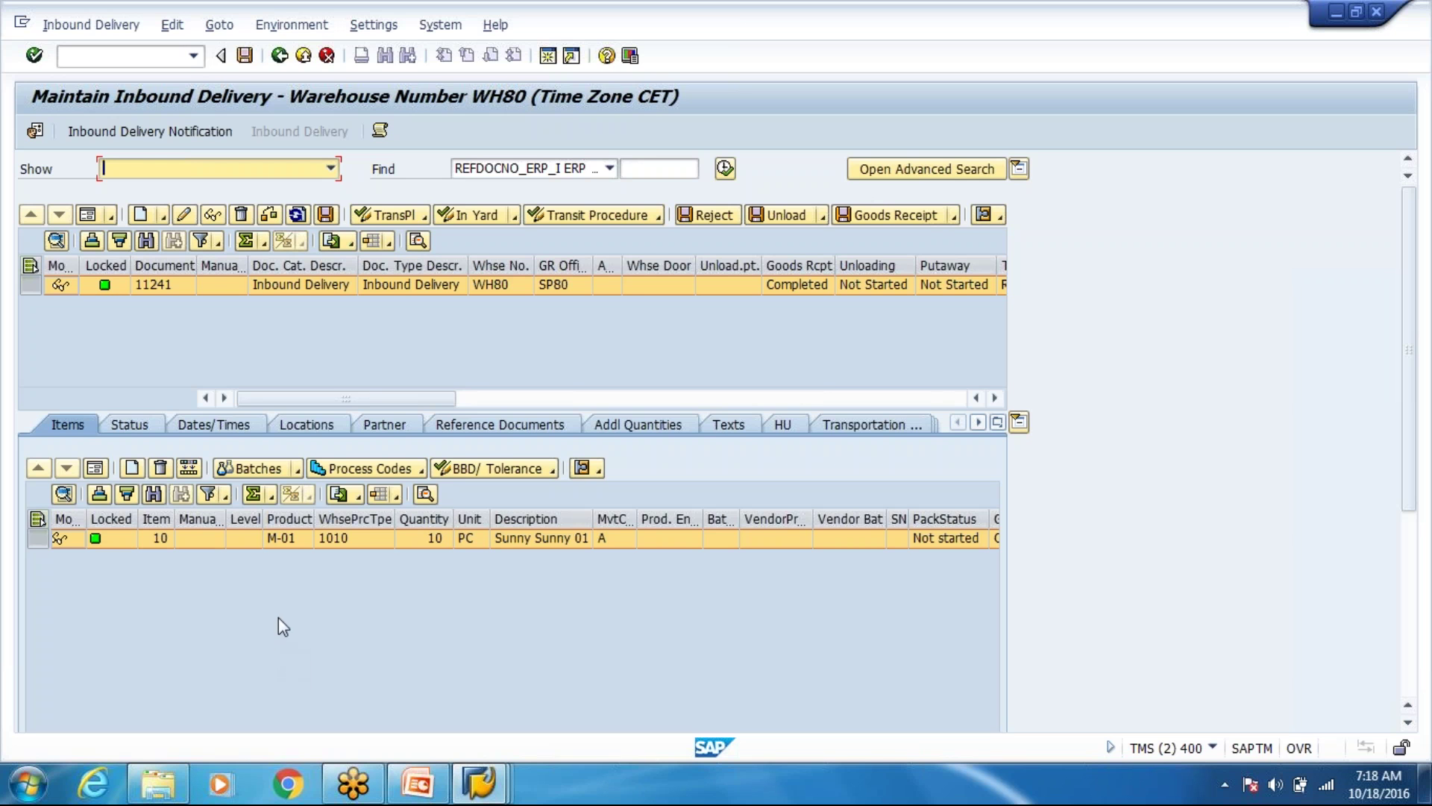
left_click(160, 538)
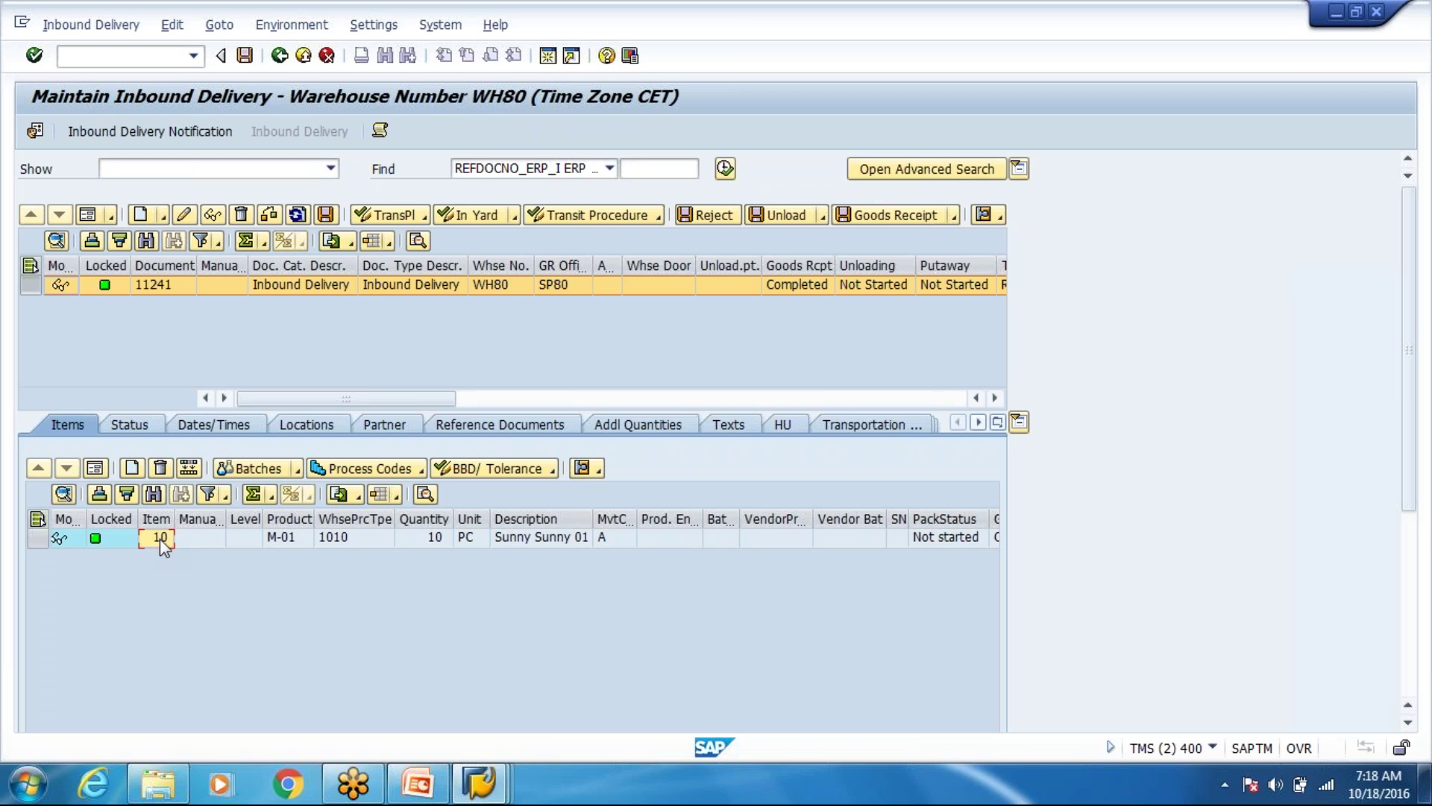
left_click(46, 538)
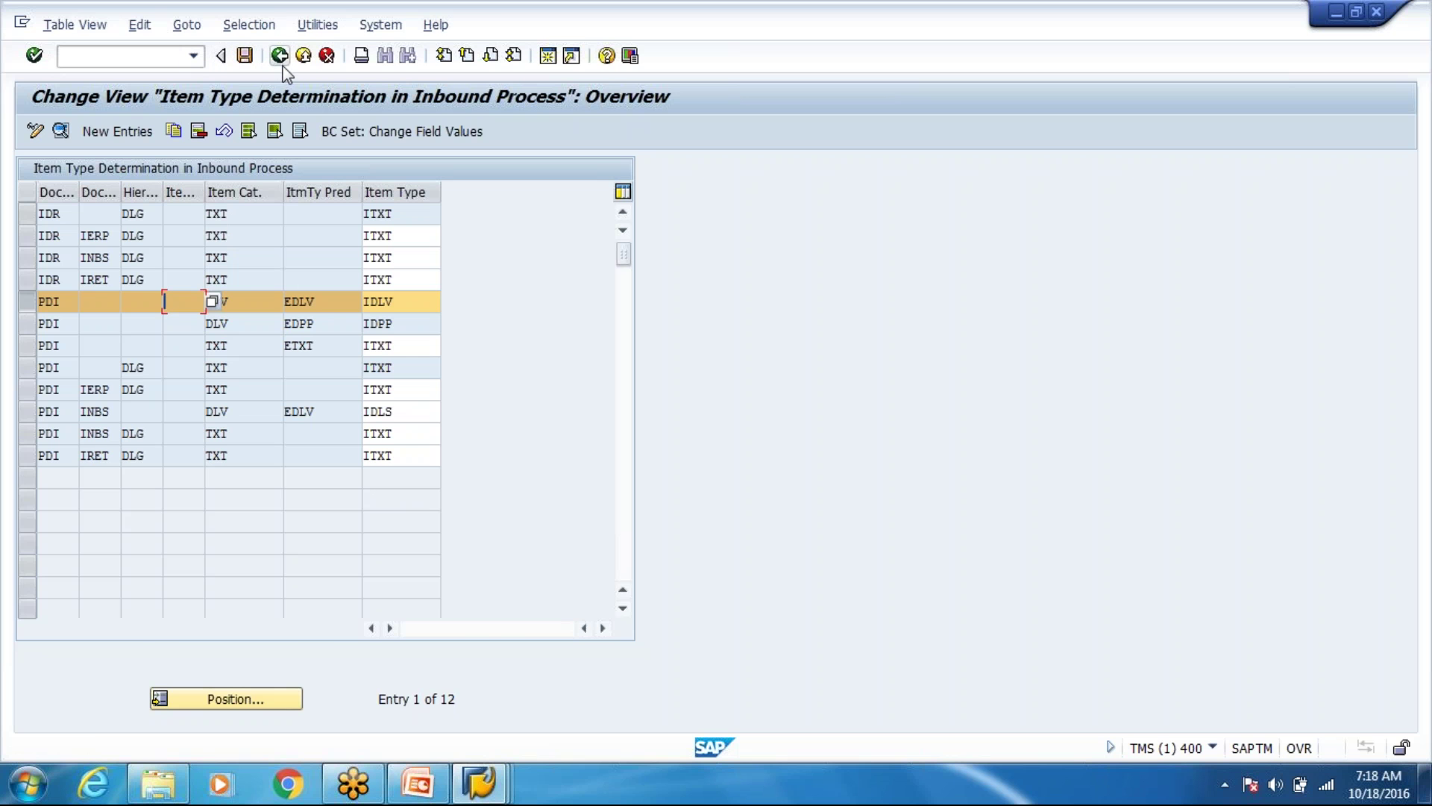
Leave the item type determination table and go back to the Display IMG tree.
left_click(283, 64)
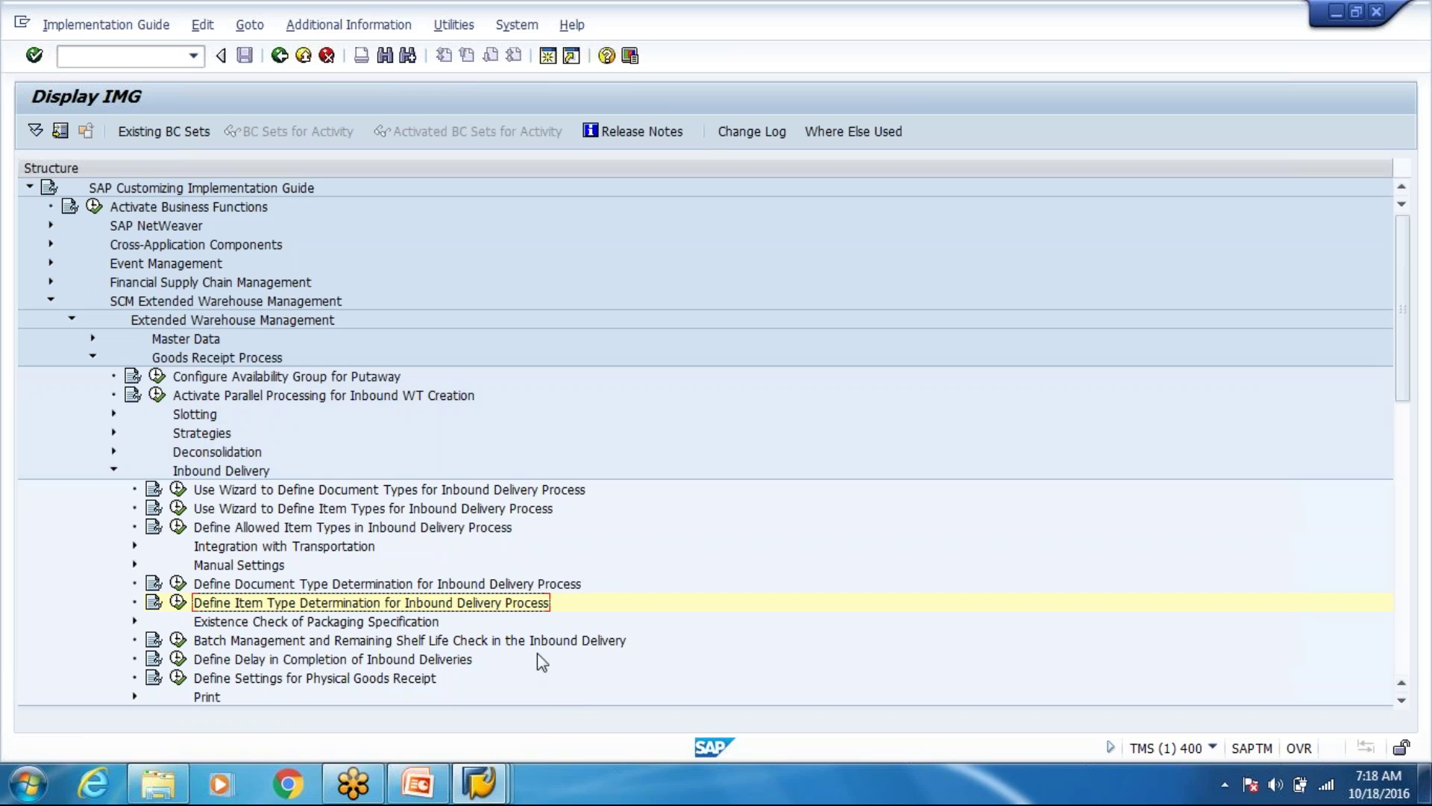
mouse_move(446, 785)
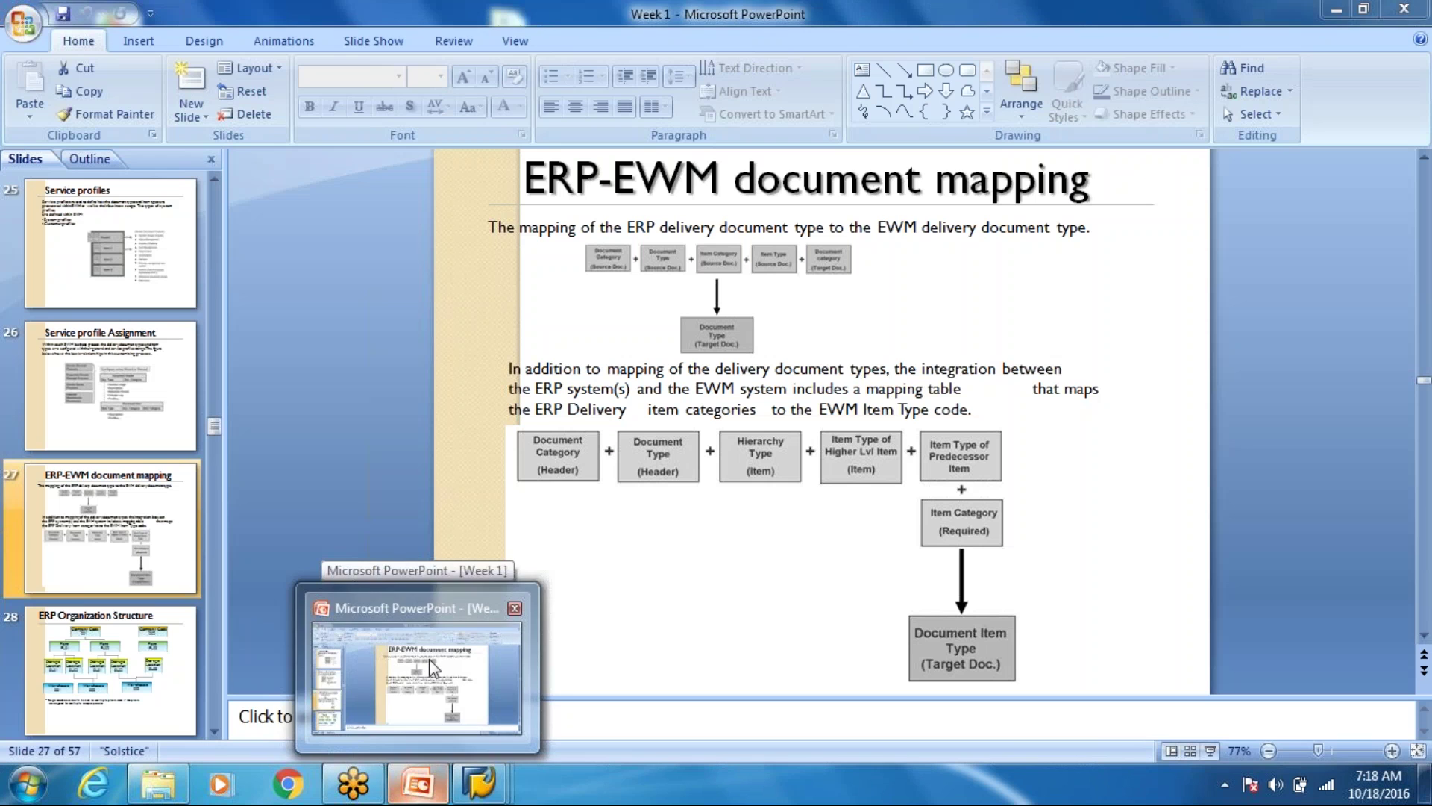
Run the Week 1 deck as a slide show, advancing from ERP-EWM document mapping to ERP Organization Structure.
left_click(431, 667)
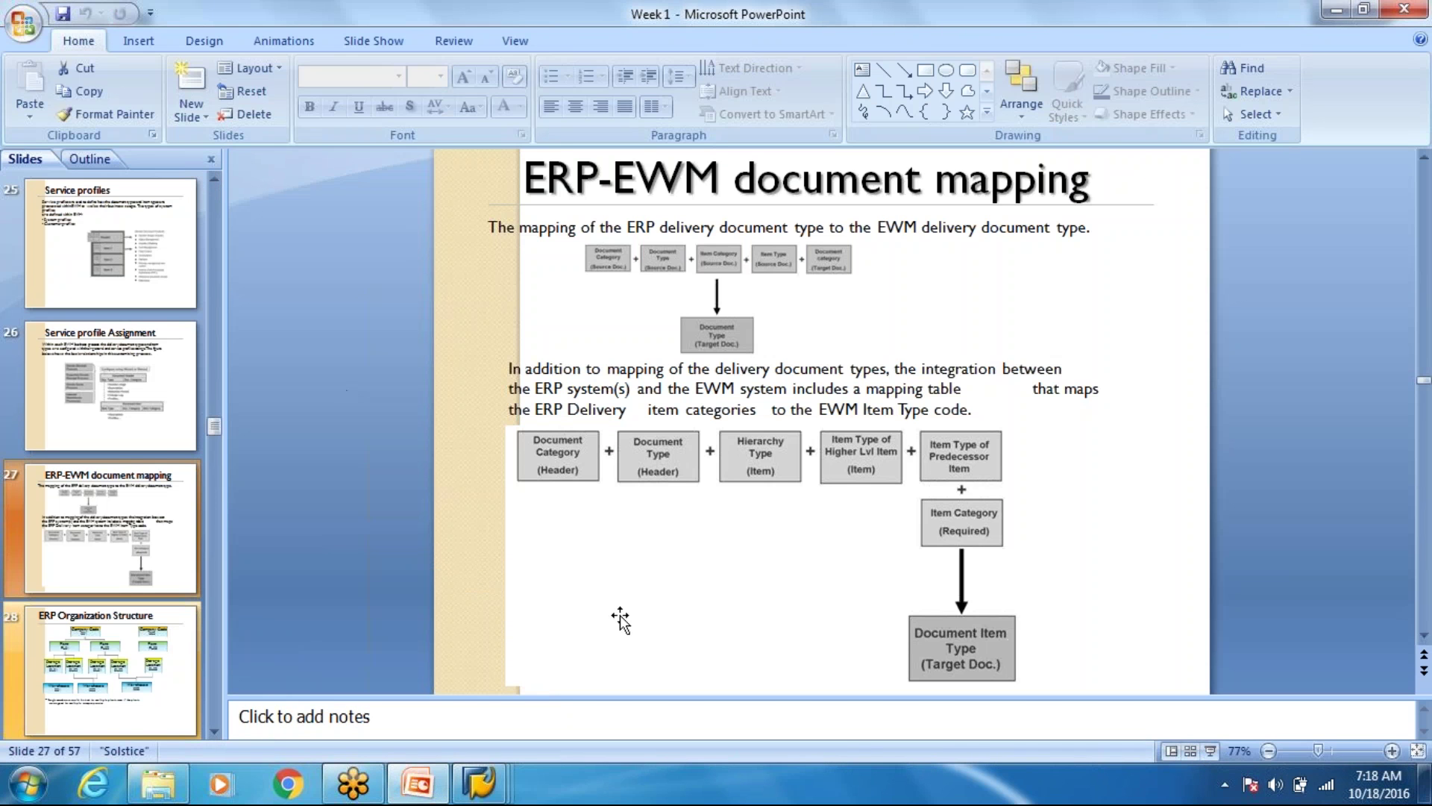
left_click(1211, 750)
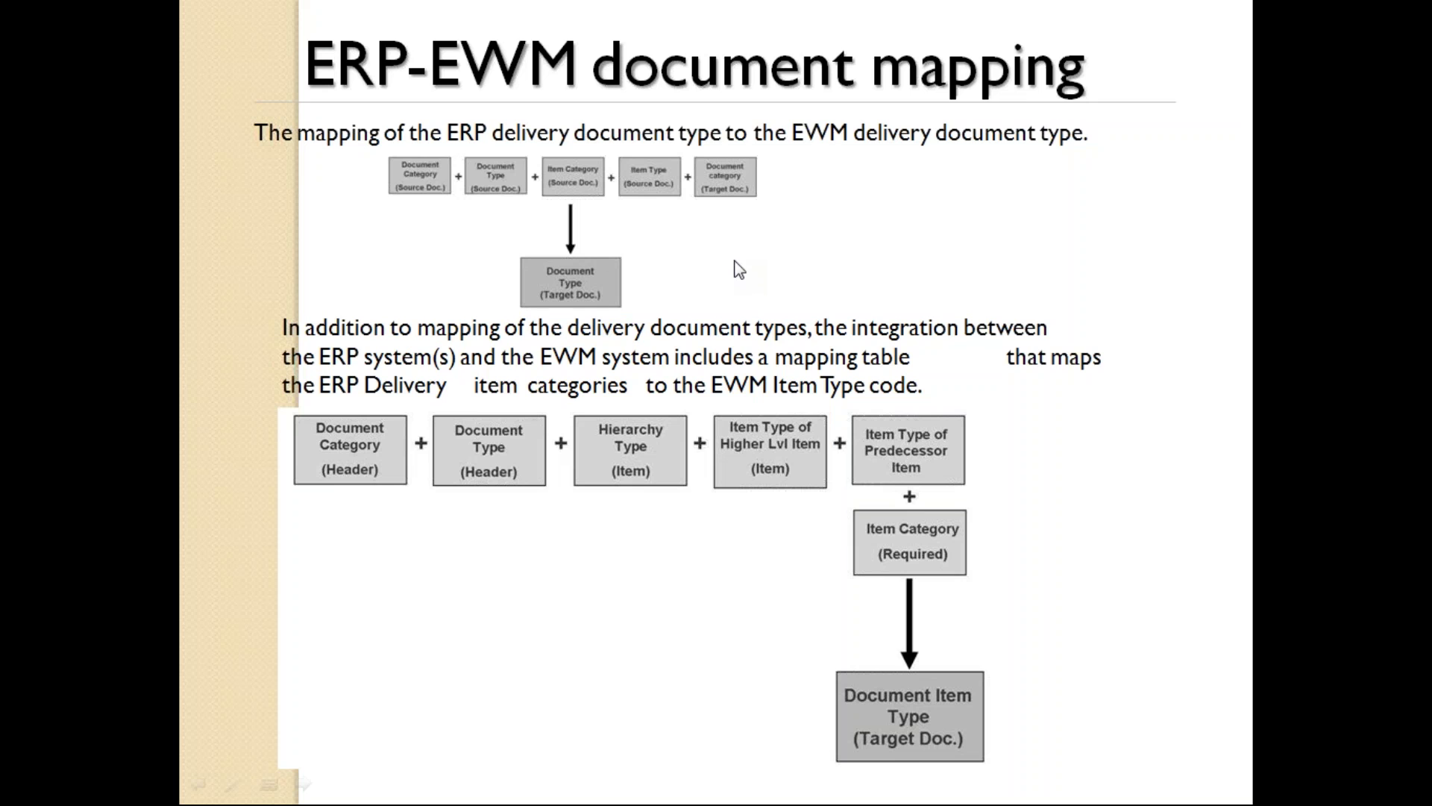
key("Right")
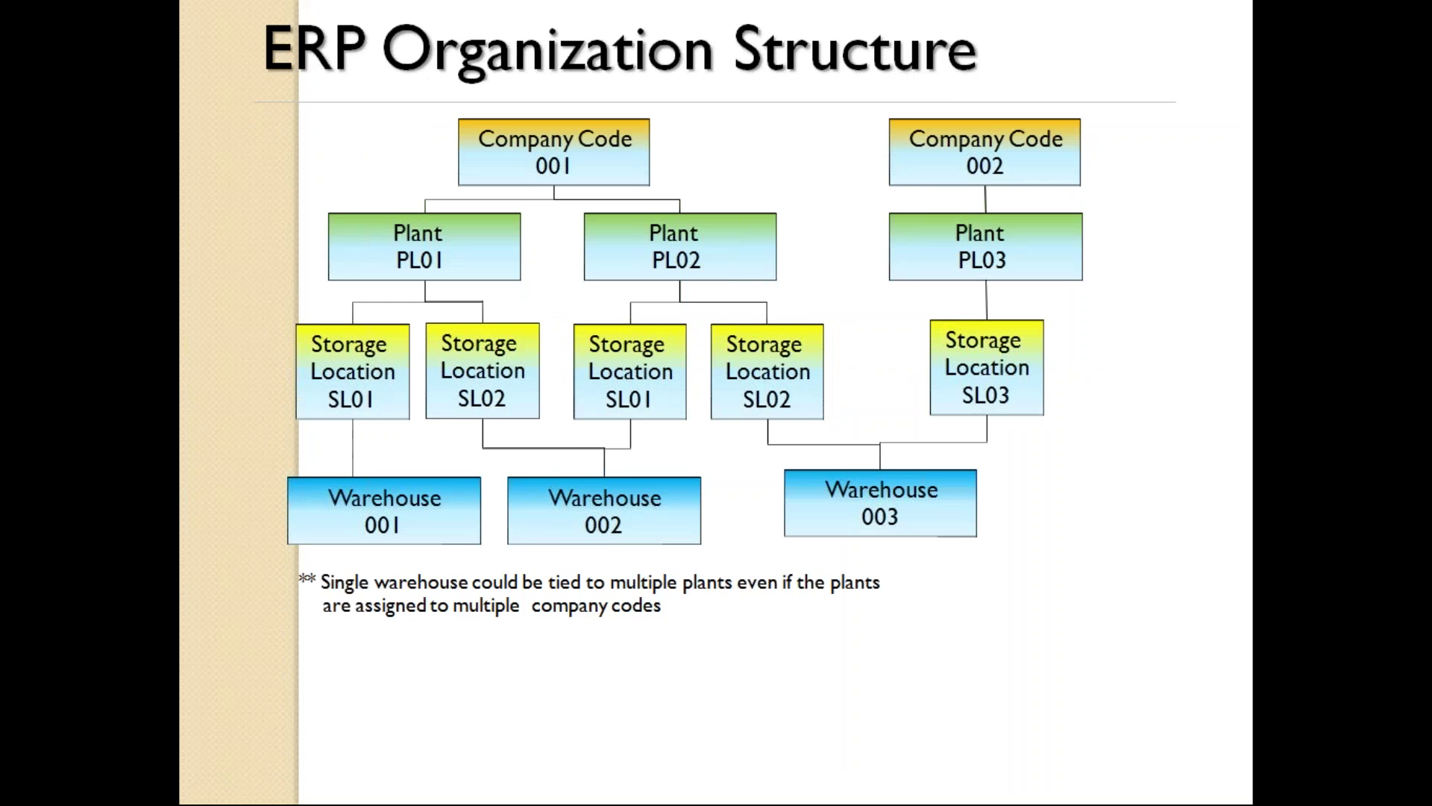
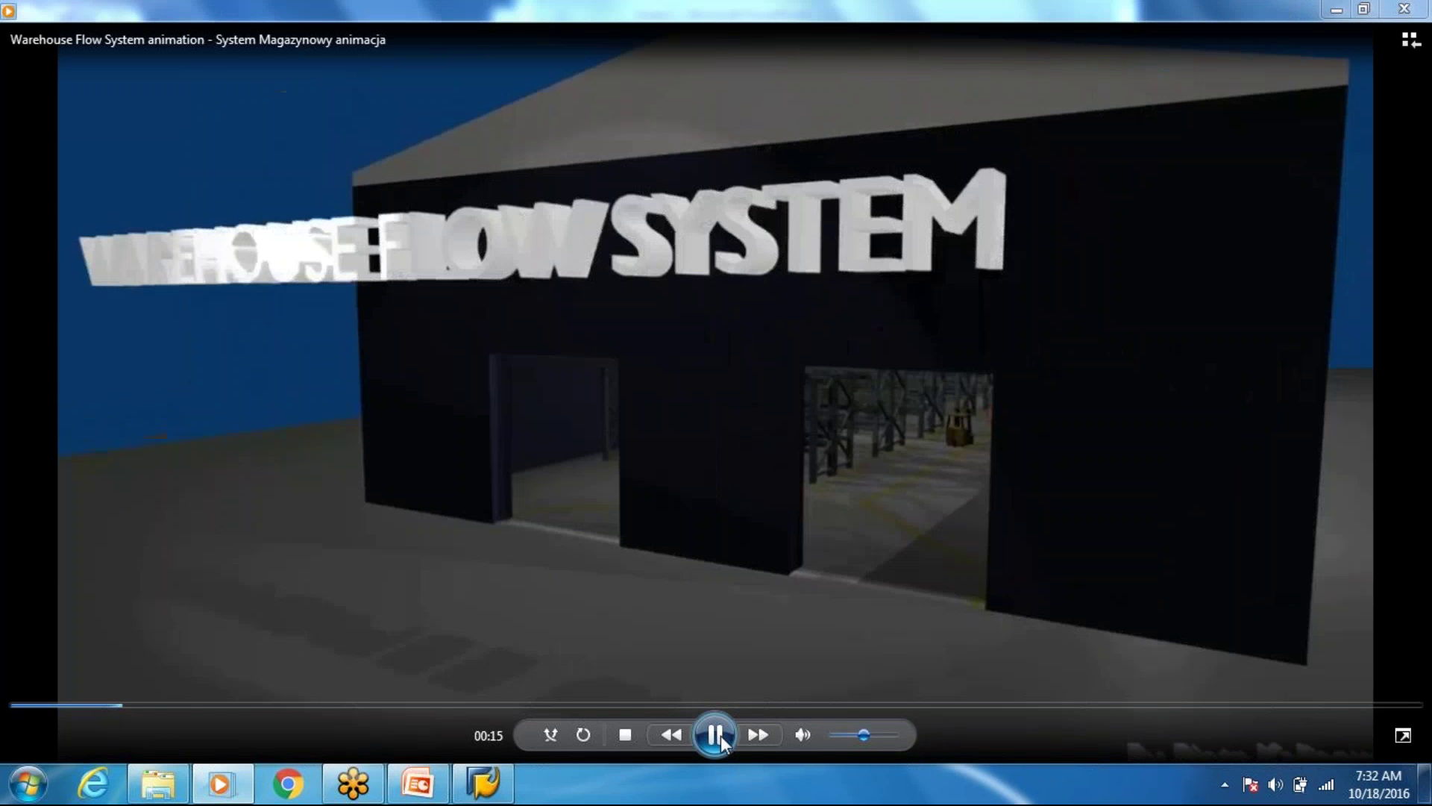
Mute the warehouse animation, pause it at 00:20 on the rack view, then resume playback.
left_click(721, 742)
left_click(803, 735)
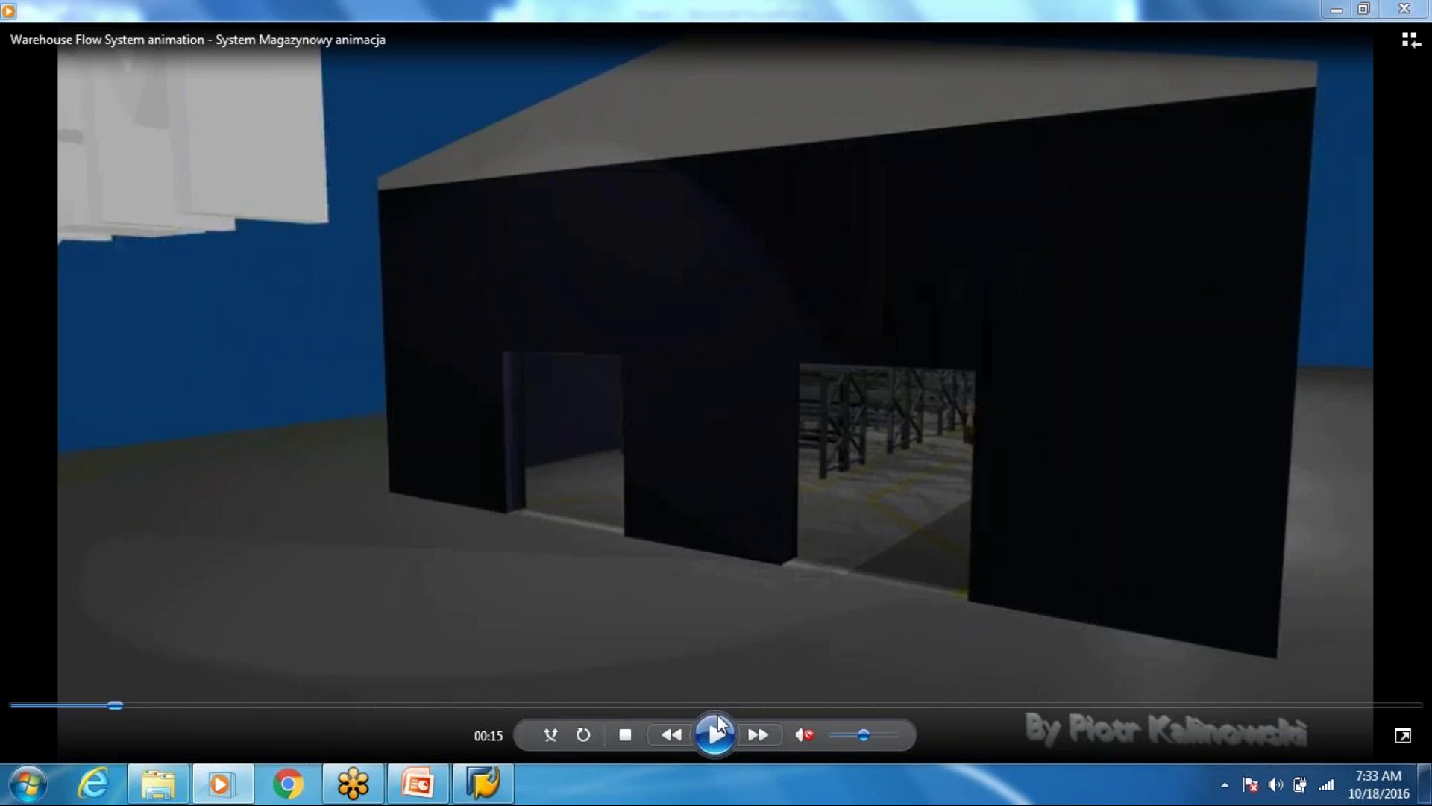
left_click(719, 725)
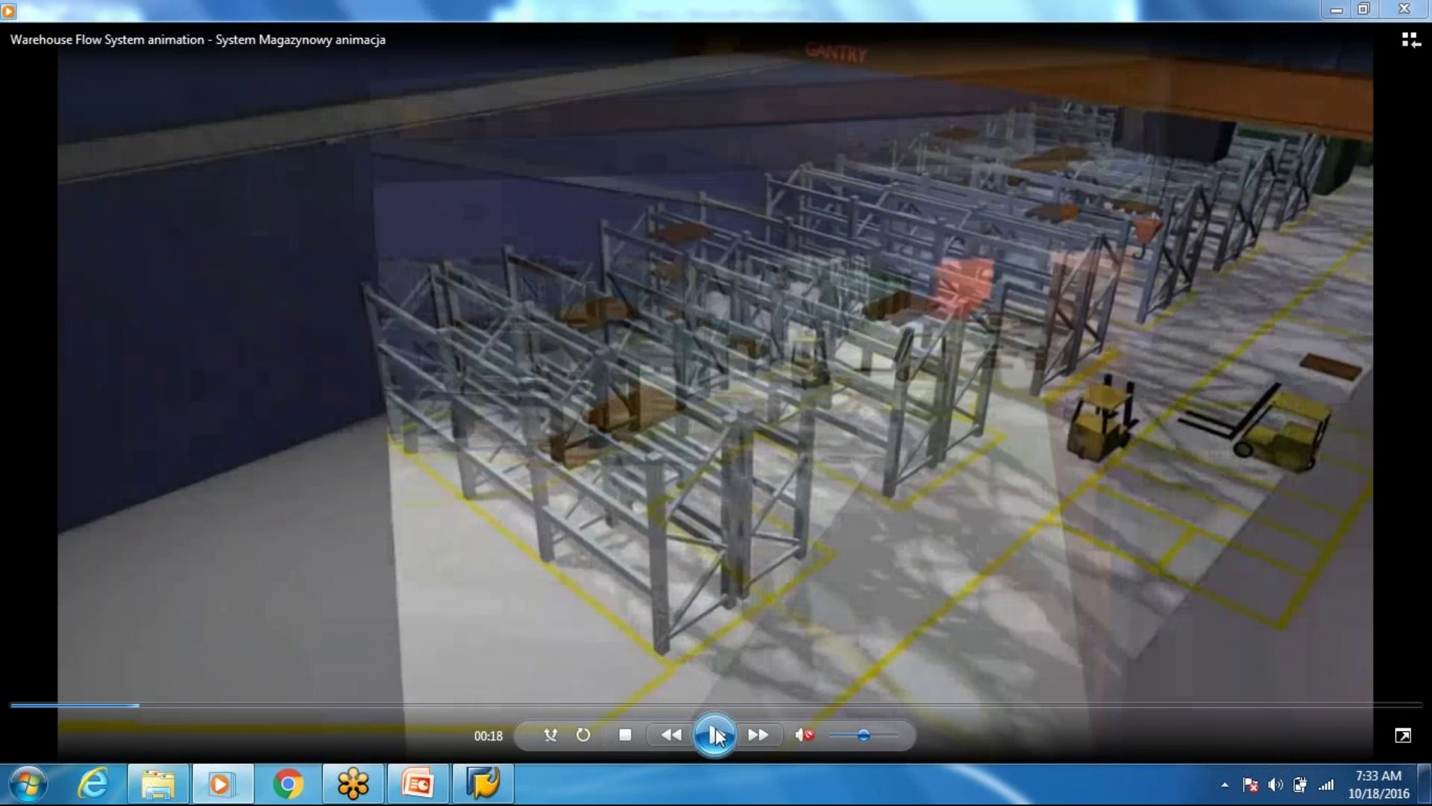
left_click(716, 735)
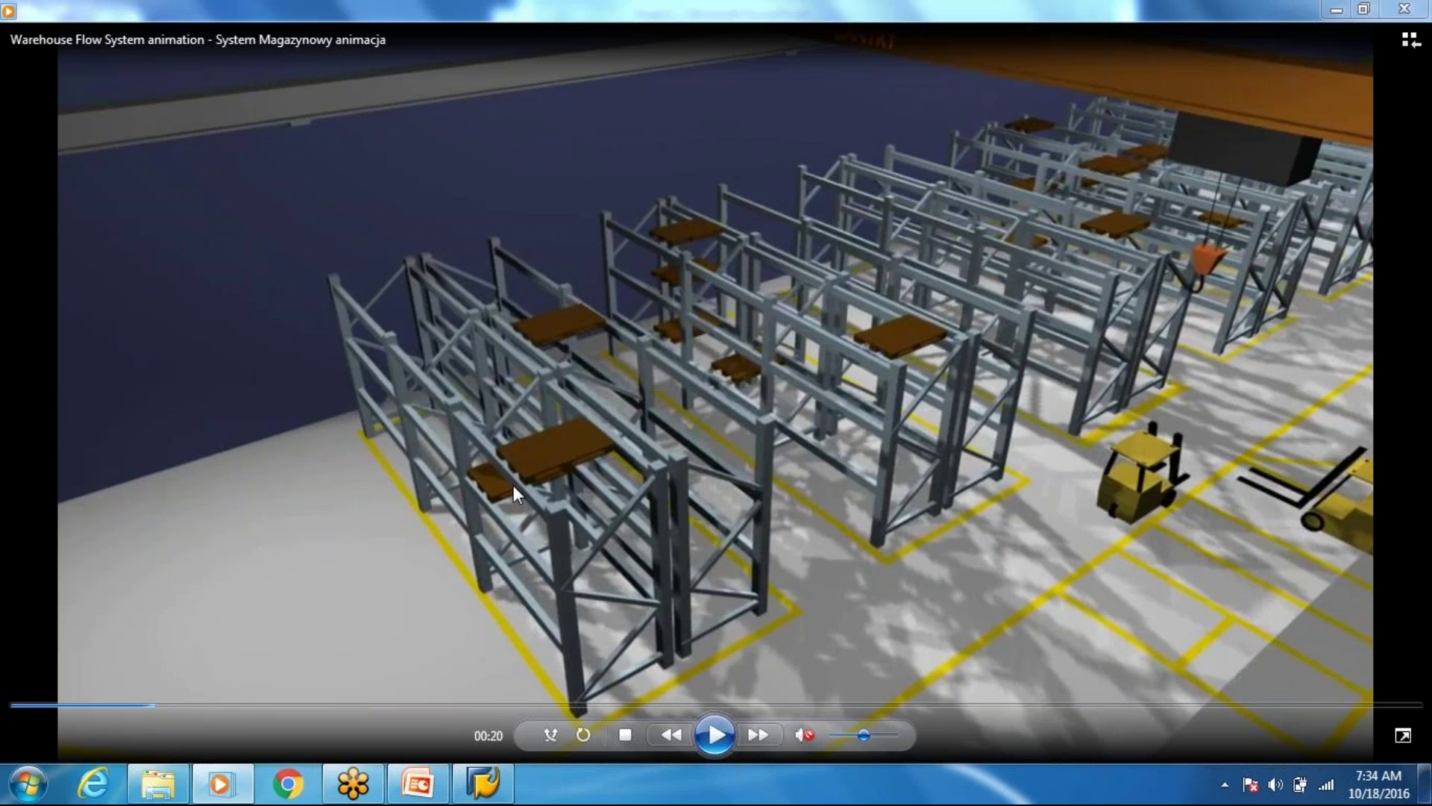
left_click(715, 735)
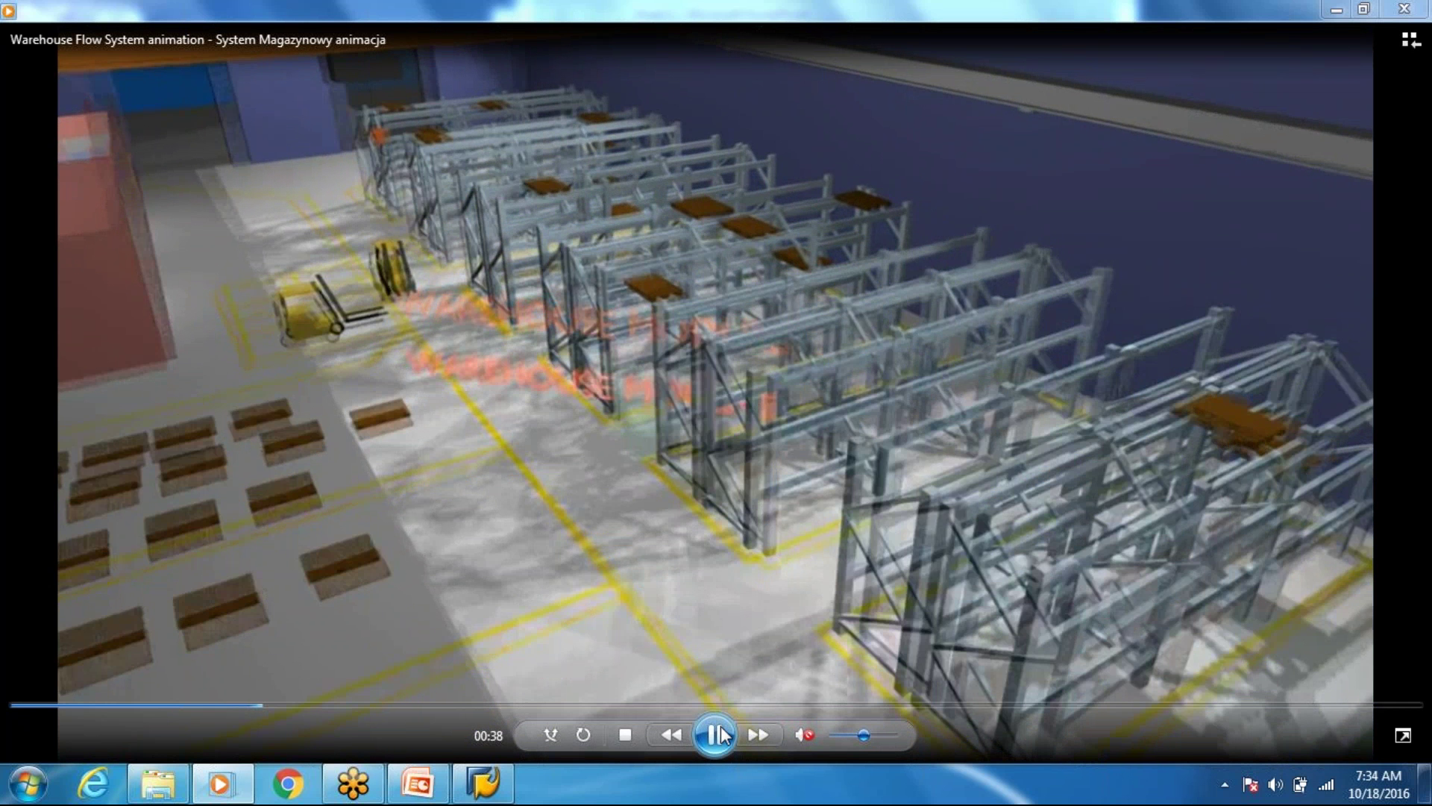
Pause on the rack rows, the highlighted pallet area and intermediate storage, leaving it playing.
left_click(718, 735)
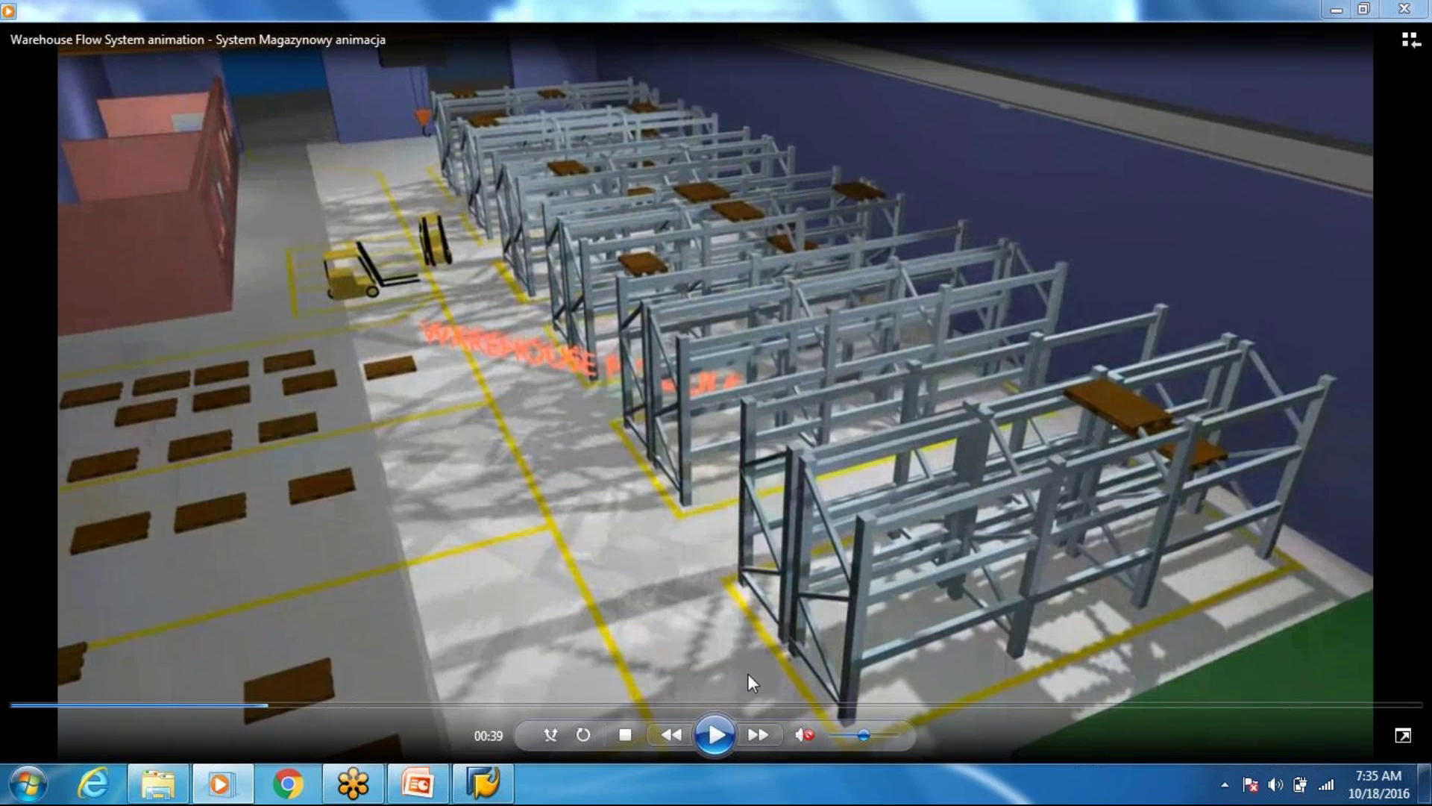
left_click(720, 735)
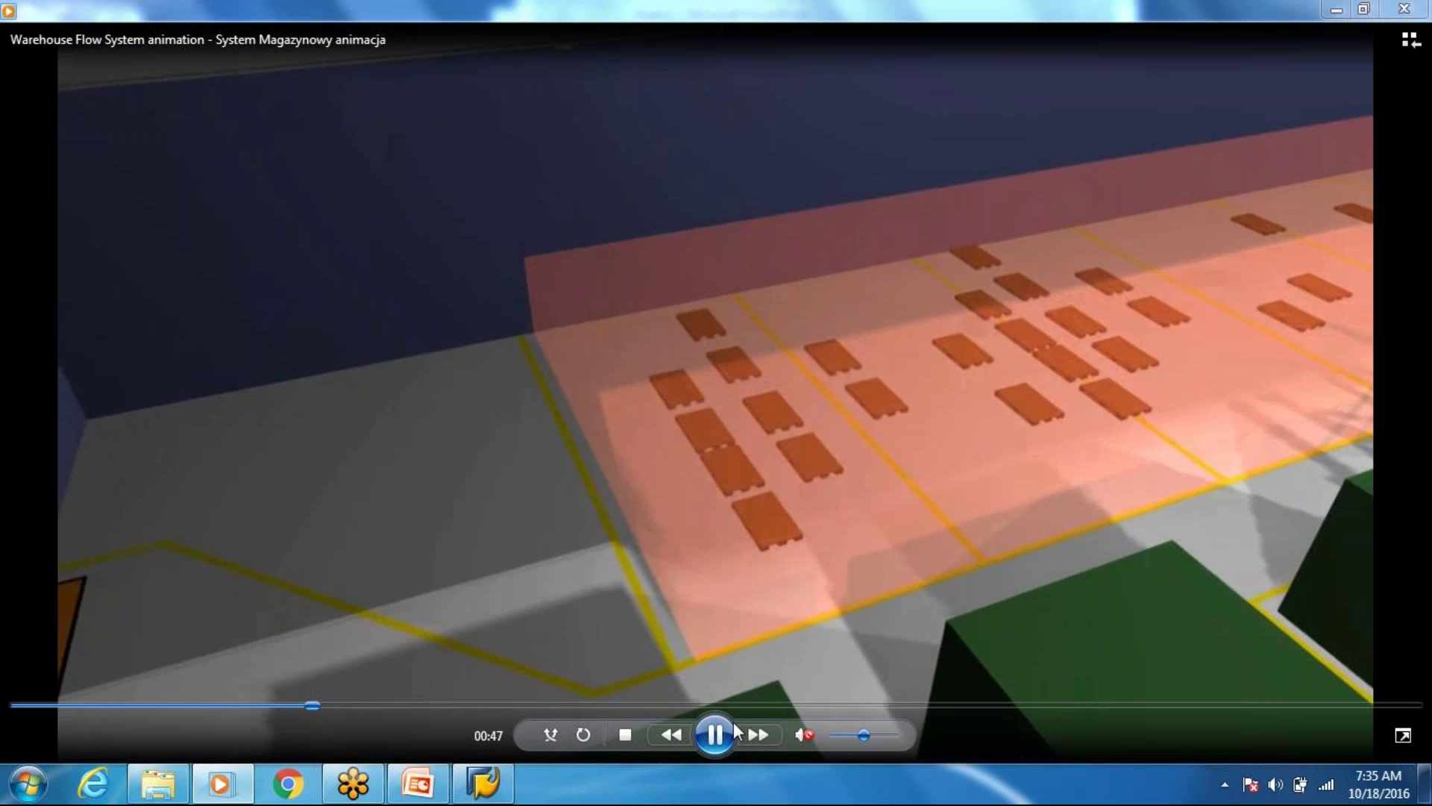
left_click(734, 733)
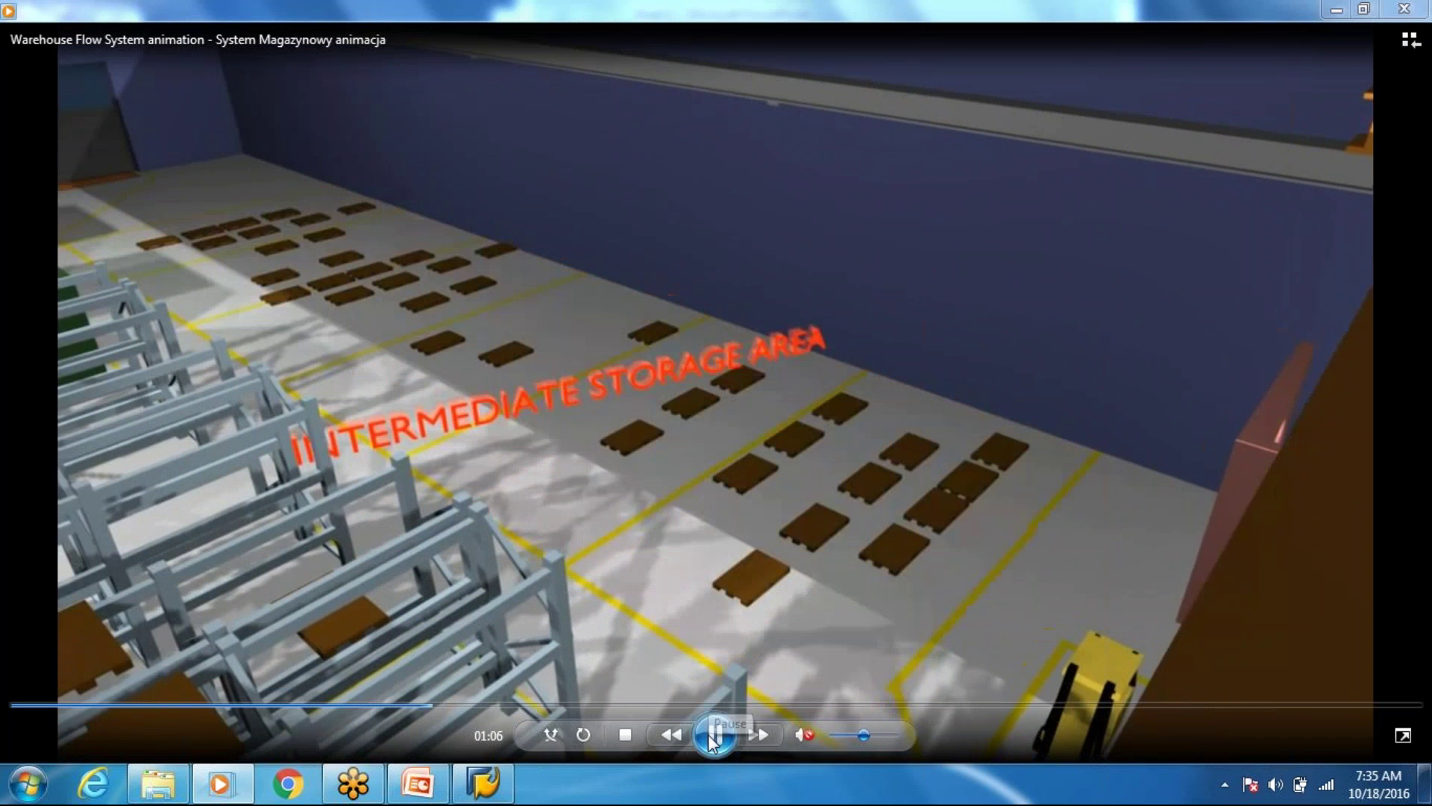
left_click(716, 735)
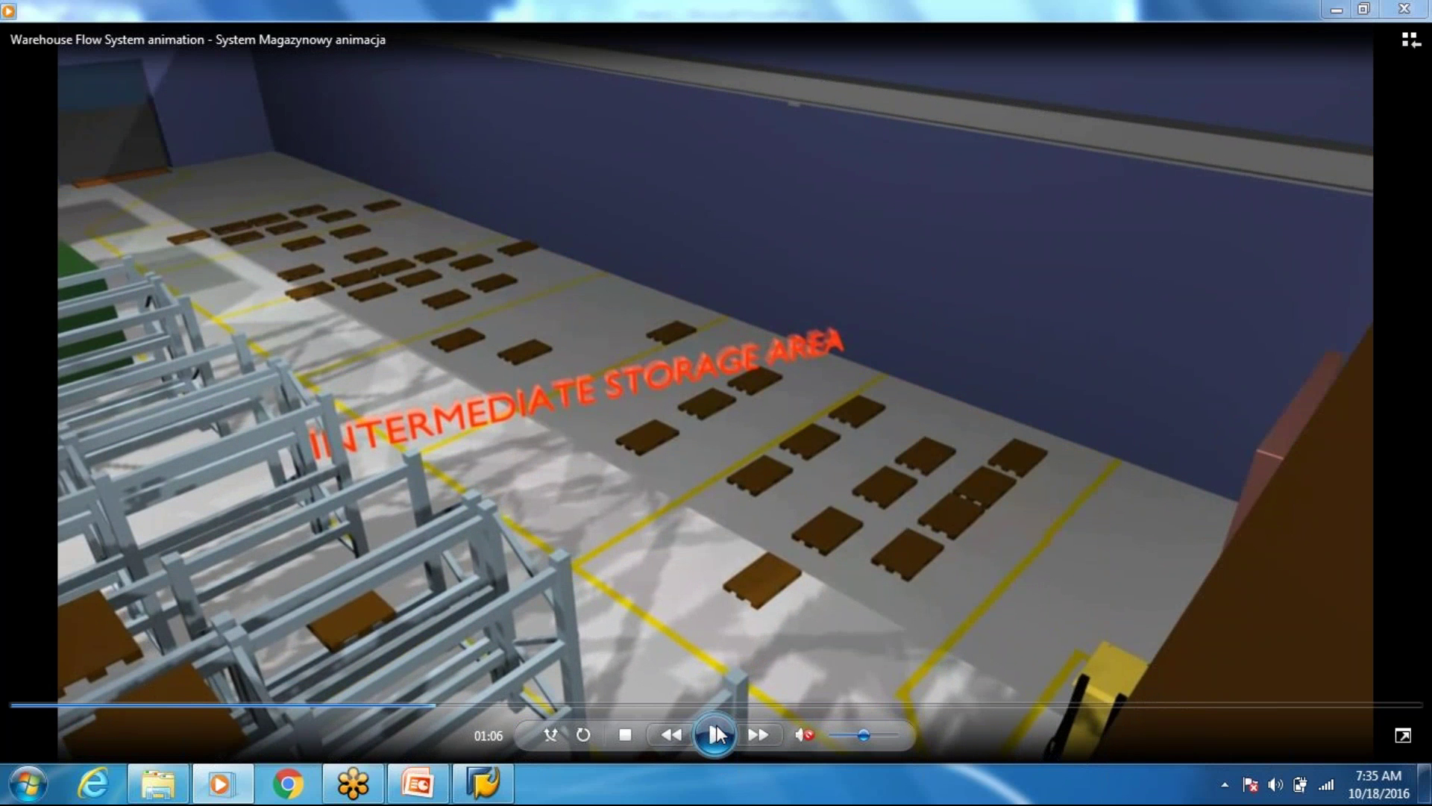
left_click(717, 735)
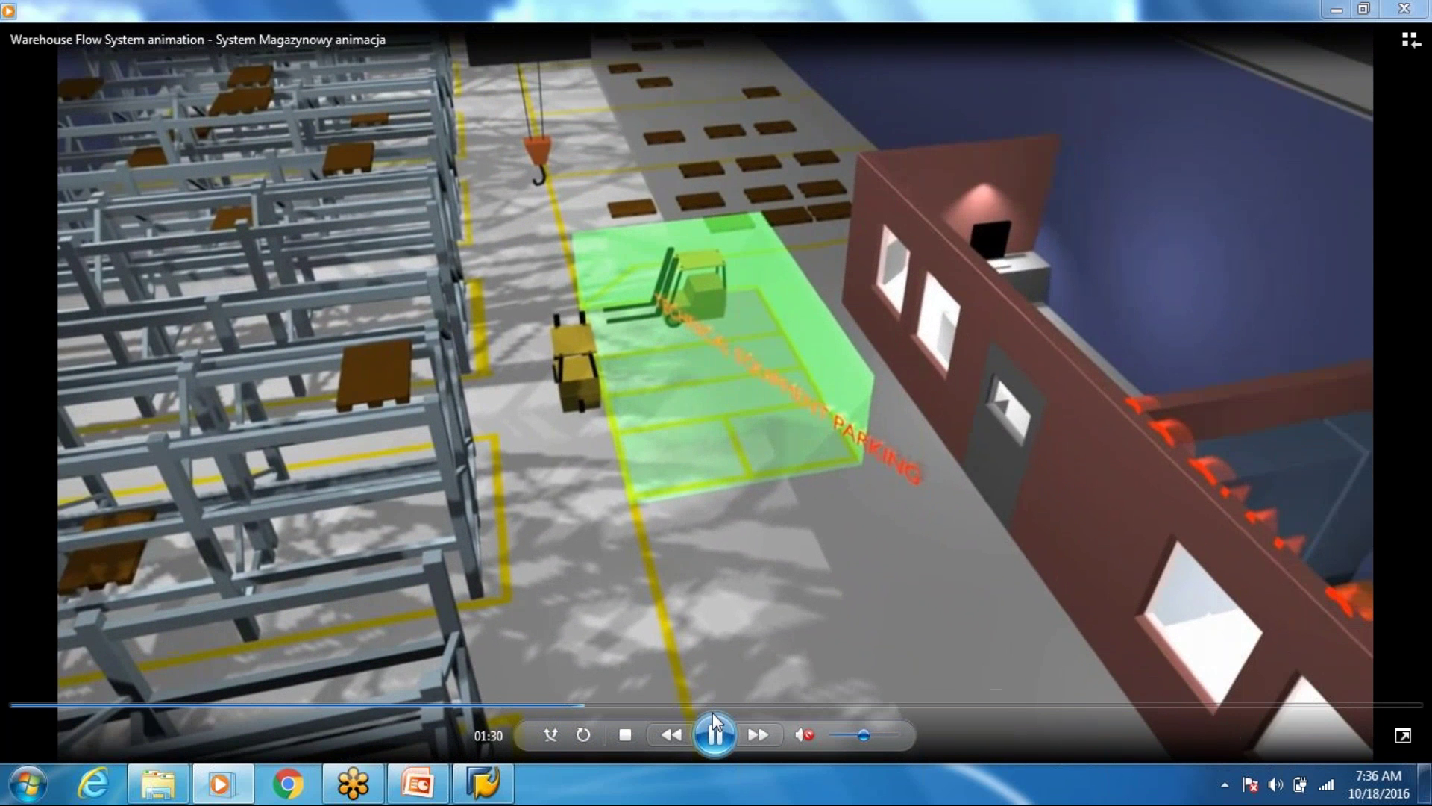
Pause on the green office zone and at 02:05, then jump ahead to the crane scene at 02:24.
left_click(713, 720)
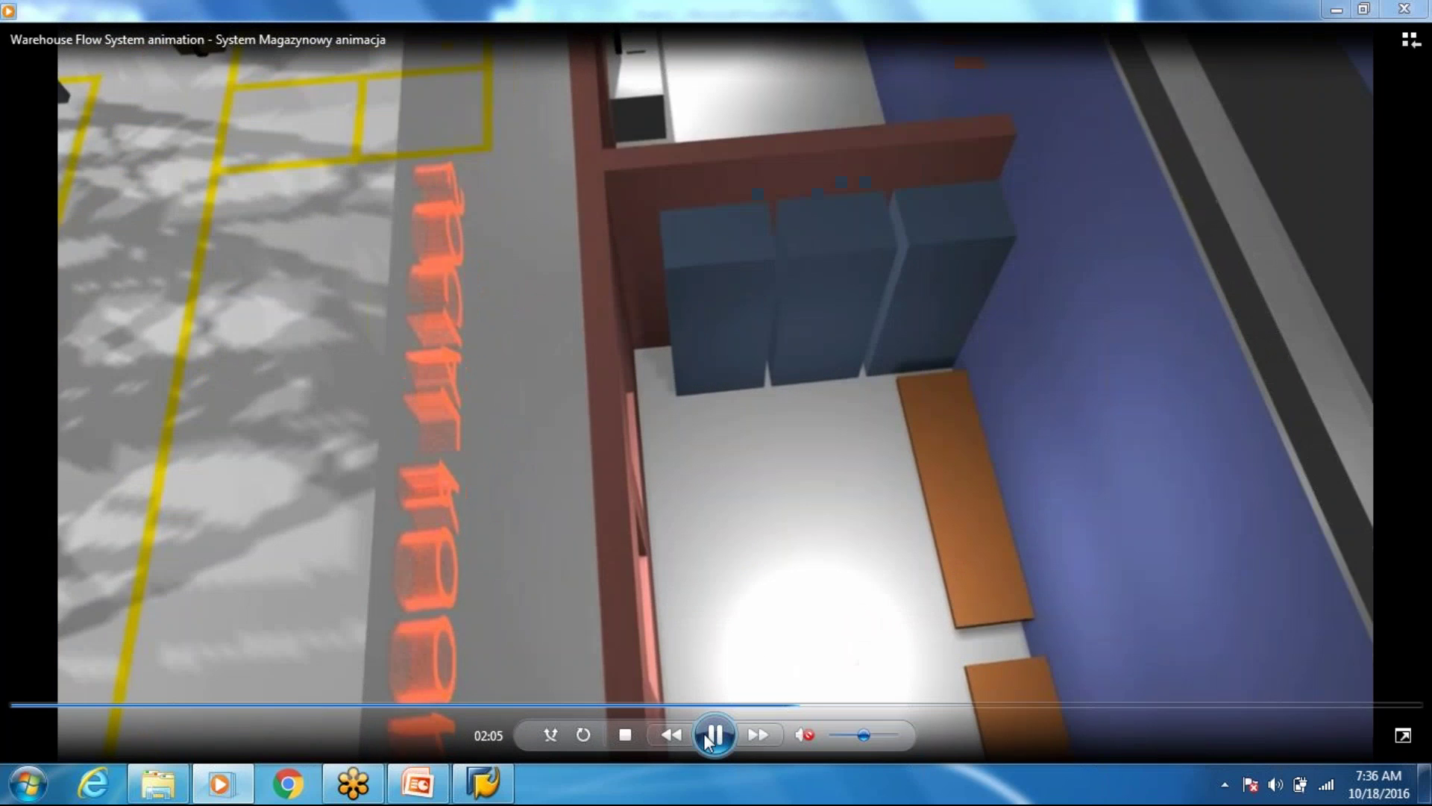
left_click(712, 736)
left_click(712, 735)
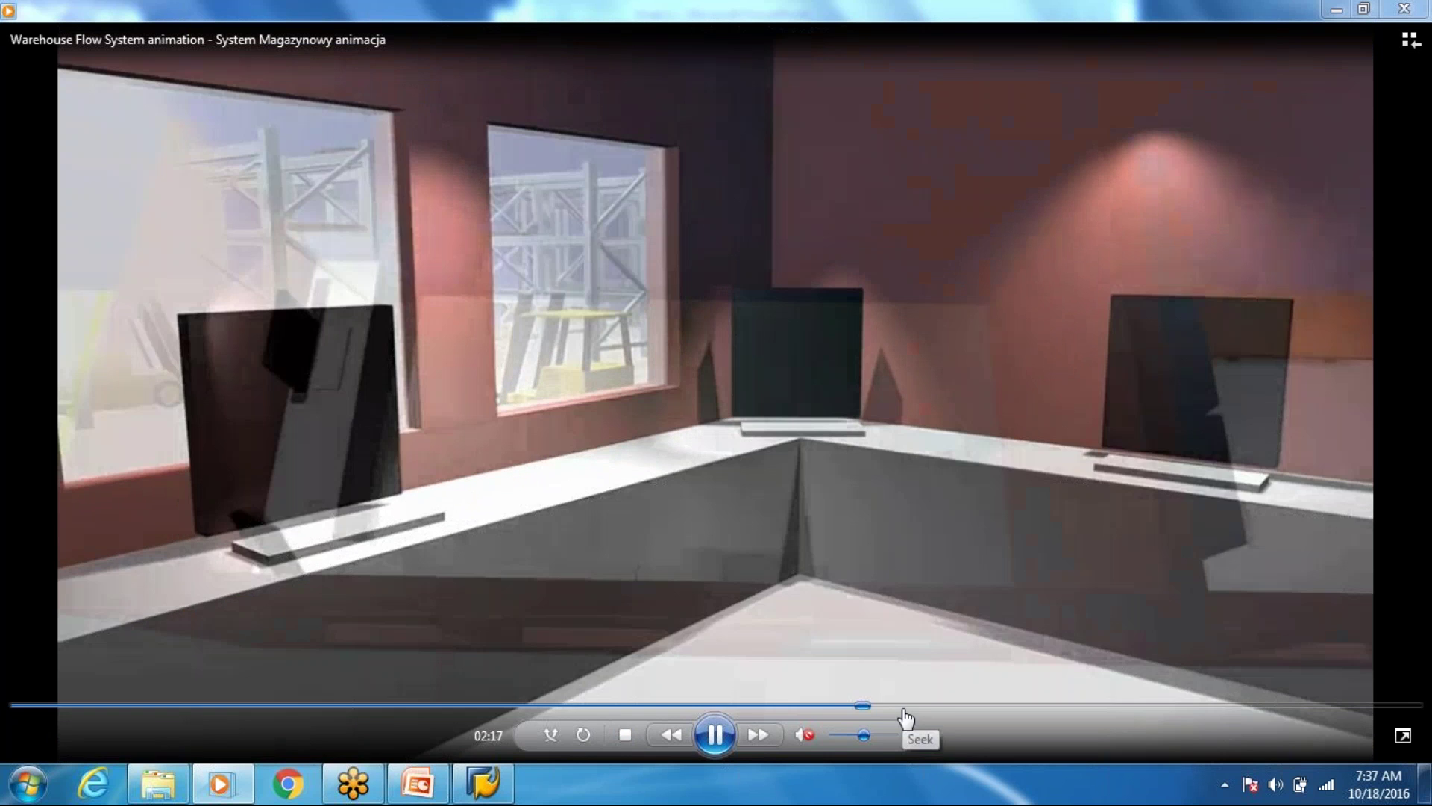
left_click(905, 707)
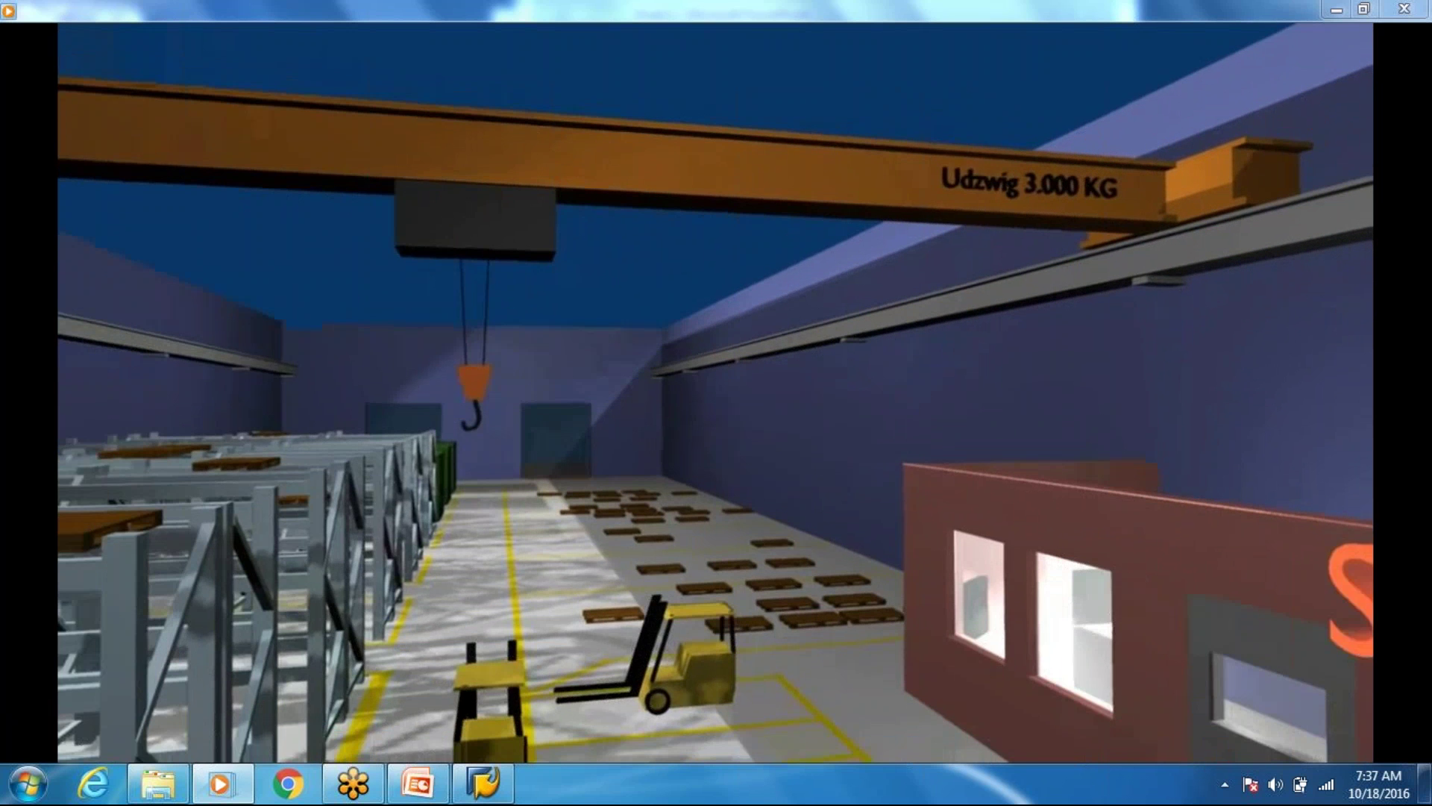
Pause on the goods deliveries and small parts areas, then replay the animation from 02:47.
mouse_move(772, 579)
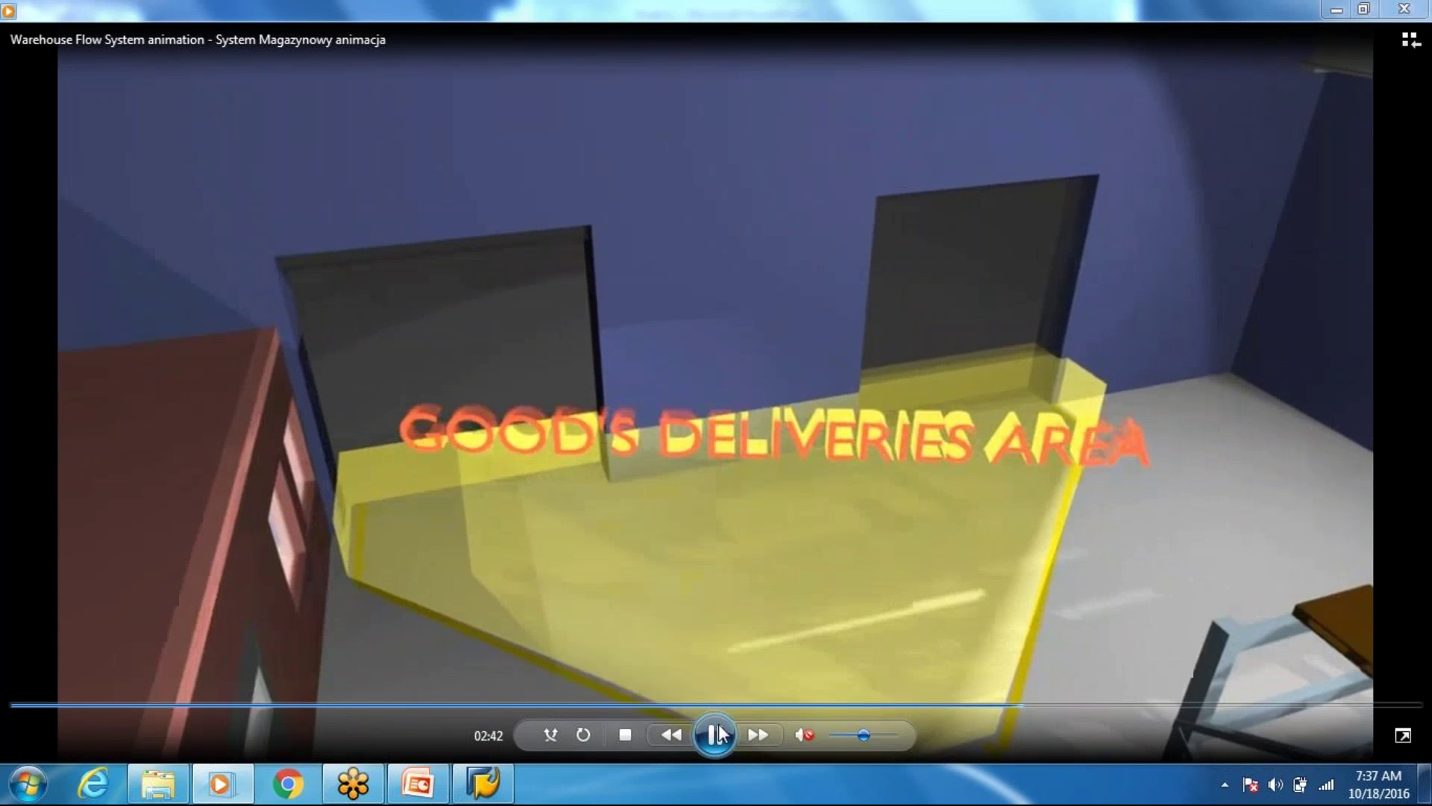
left_click(1002, 545)
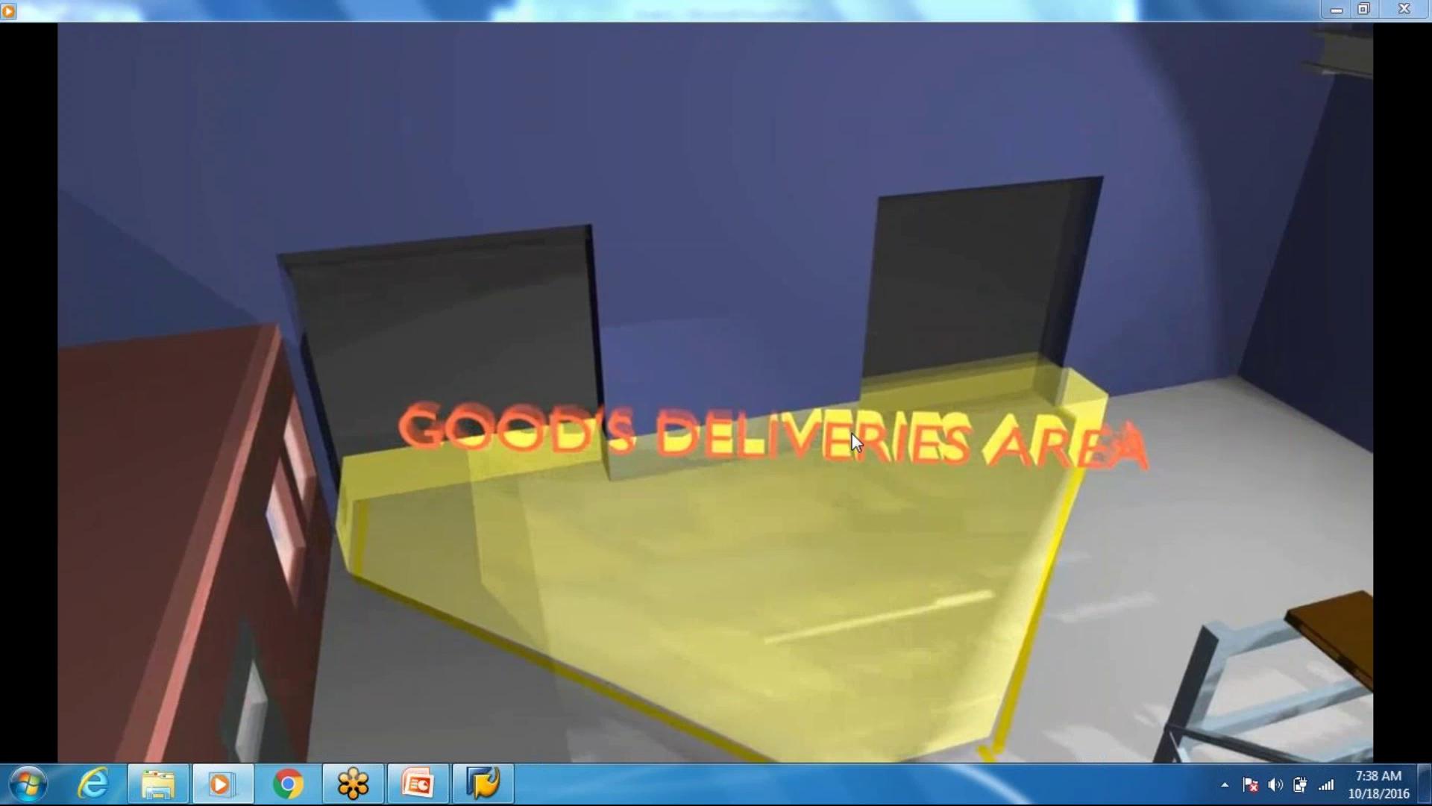
mouse_move(713, 735)
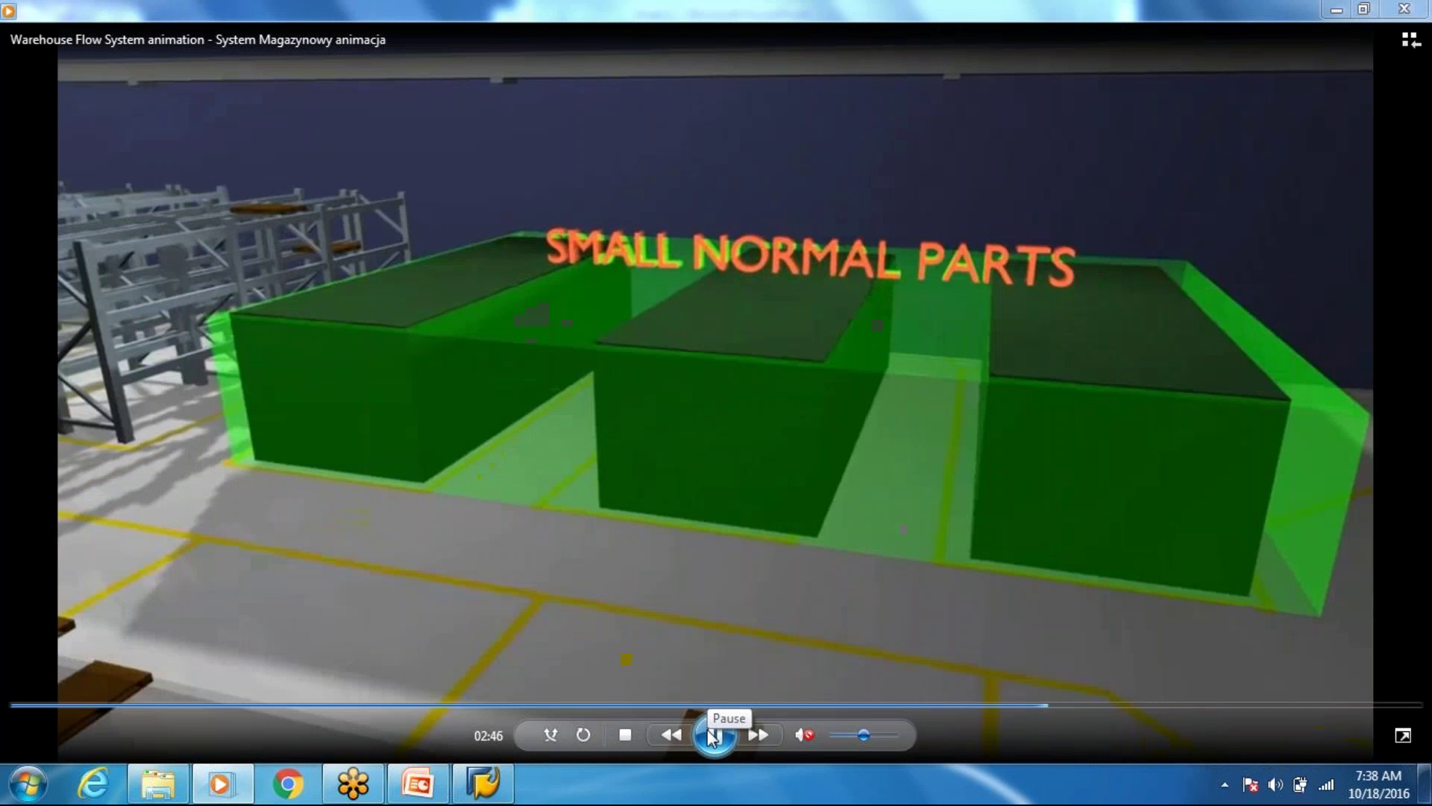
left_click(713, 737)
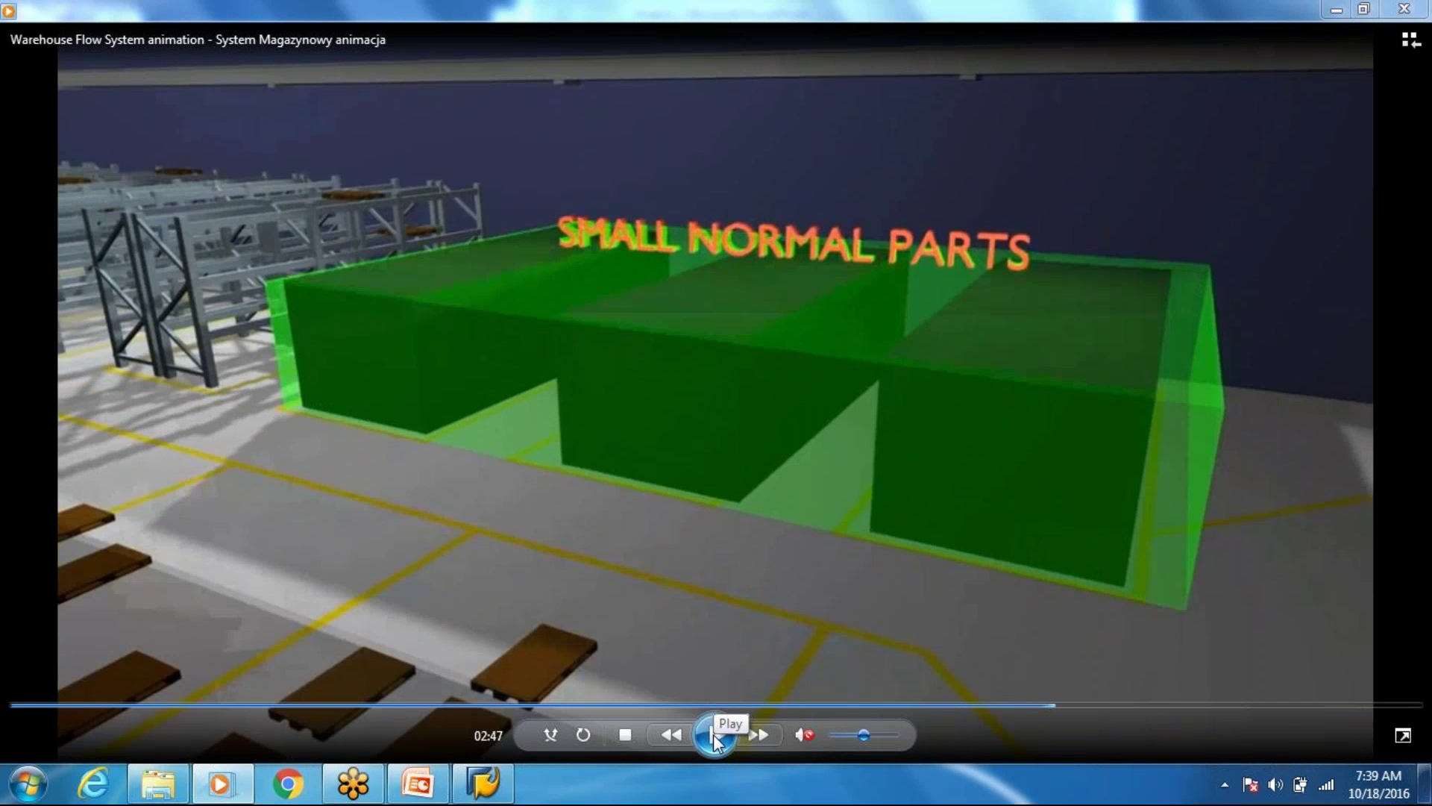
left_click(714, 737)
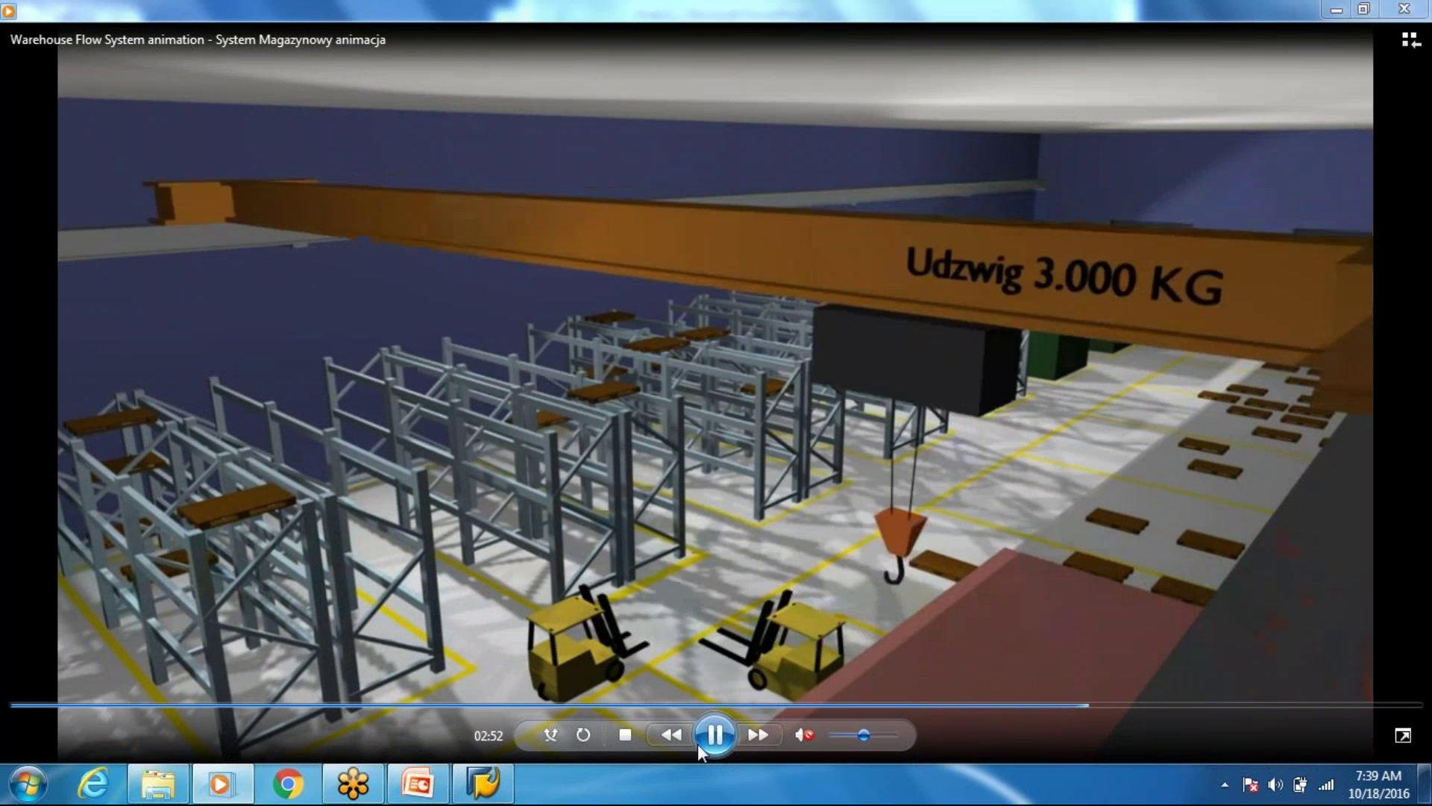
left_click(699, 743)
left_click(1052, 705)
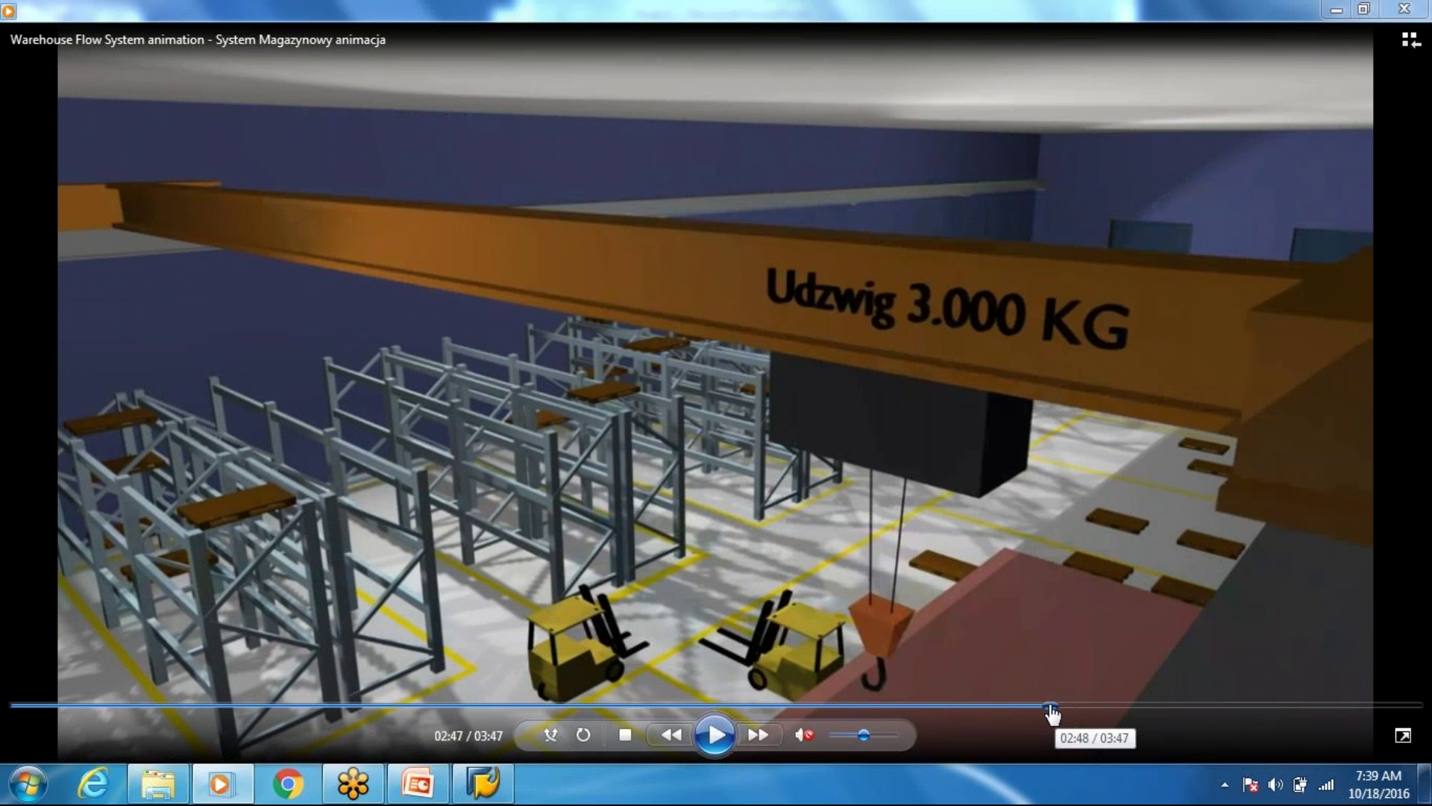
left_click(730, 738)
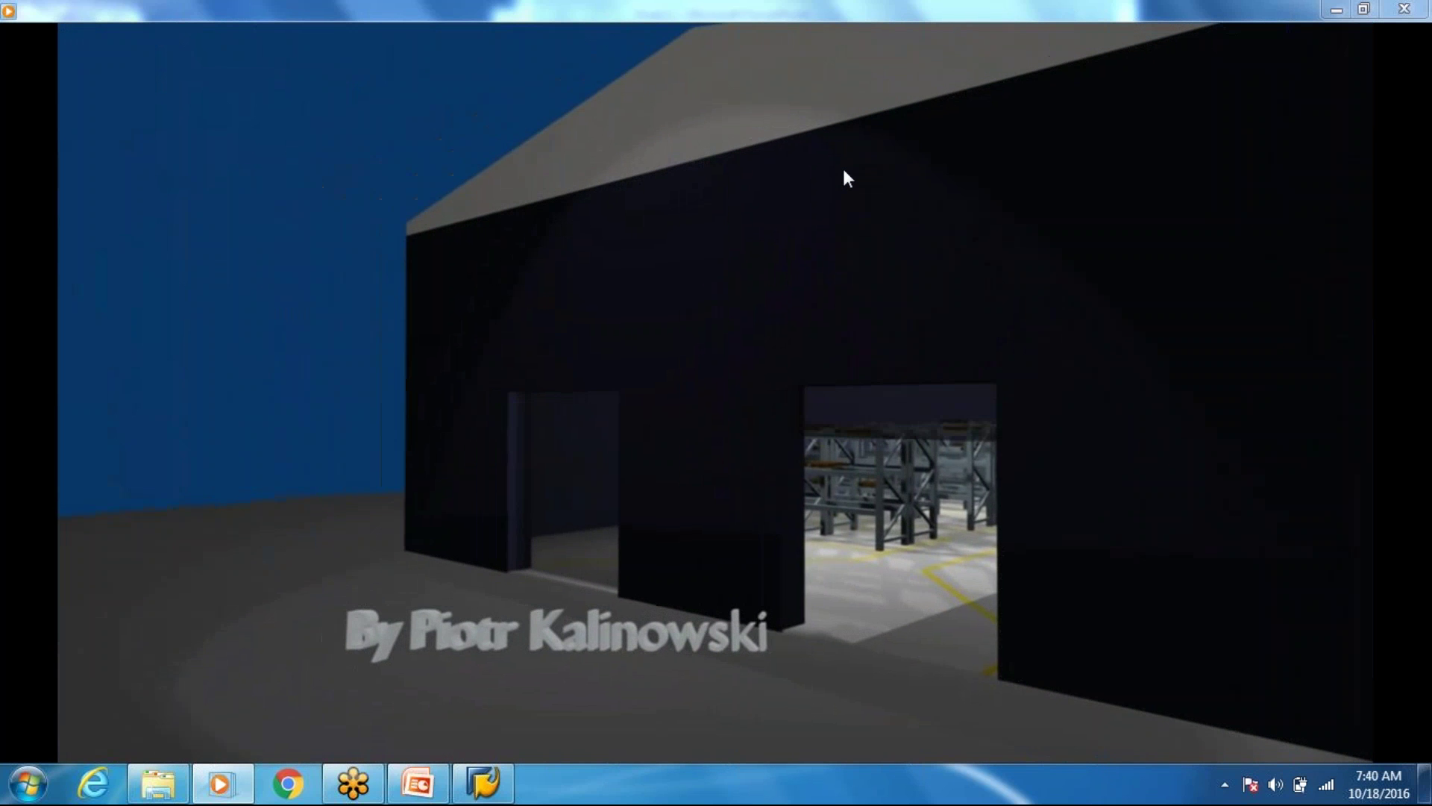
Close Windows Media Player after the animation ends and minimise the Video folder.
mouse_move(851, 264)
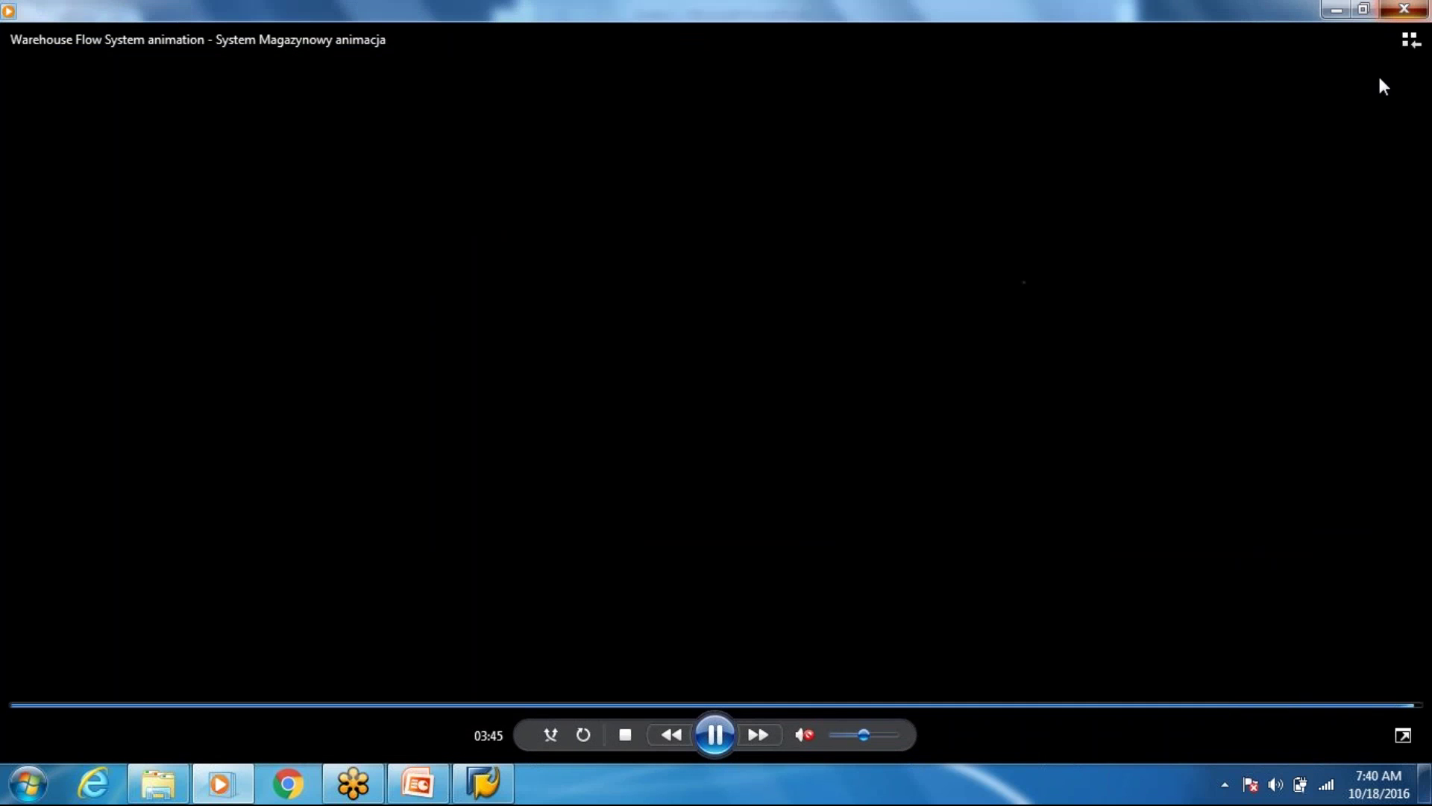
left_click(1404, 9)
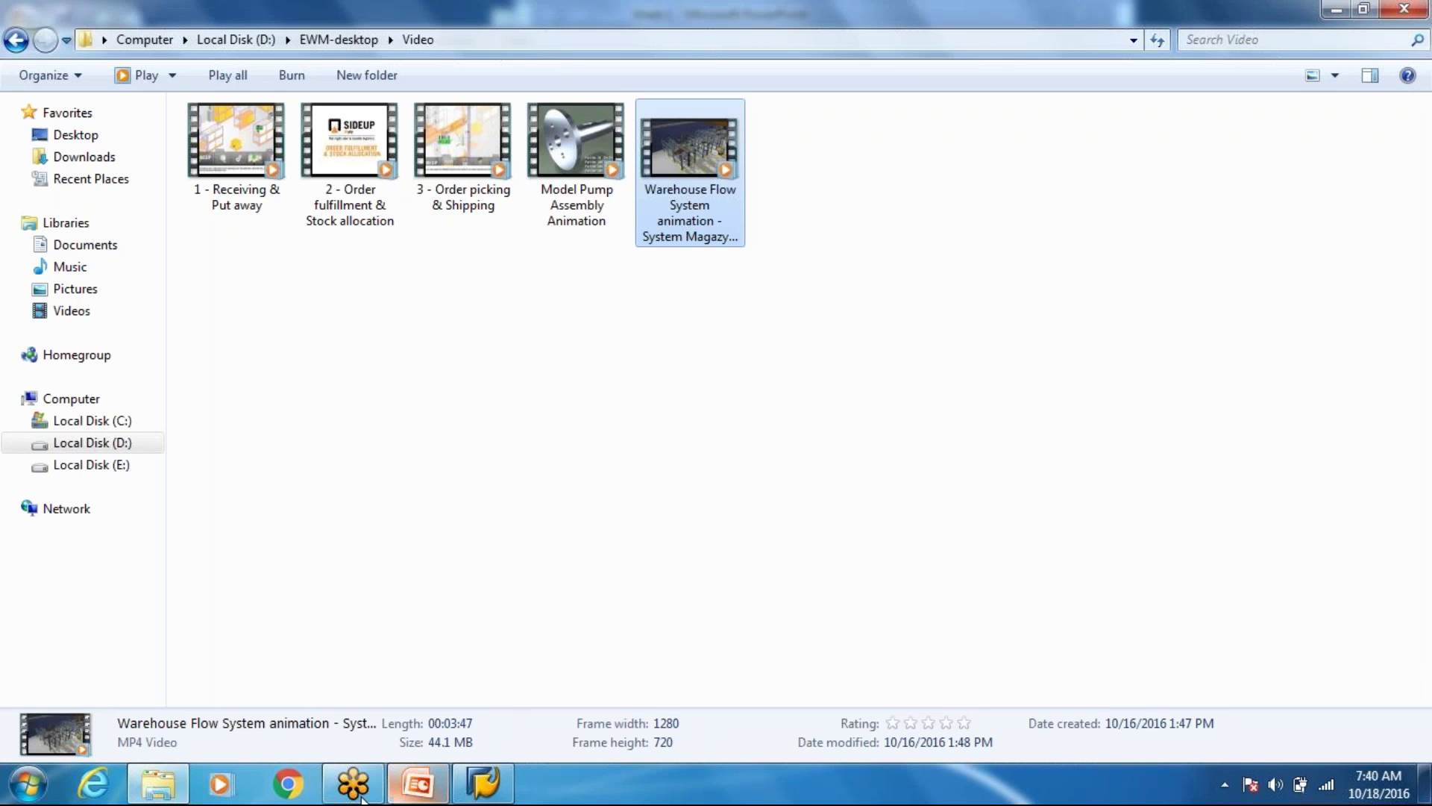
left_click(171, 795)
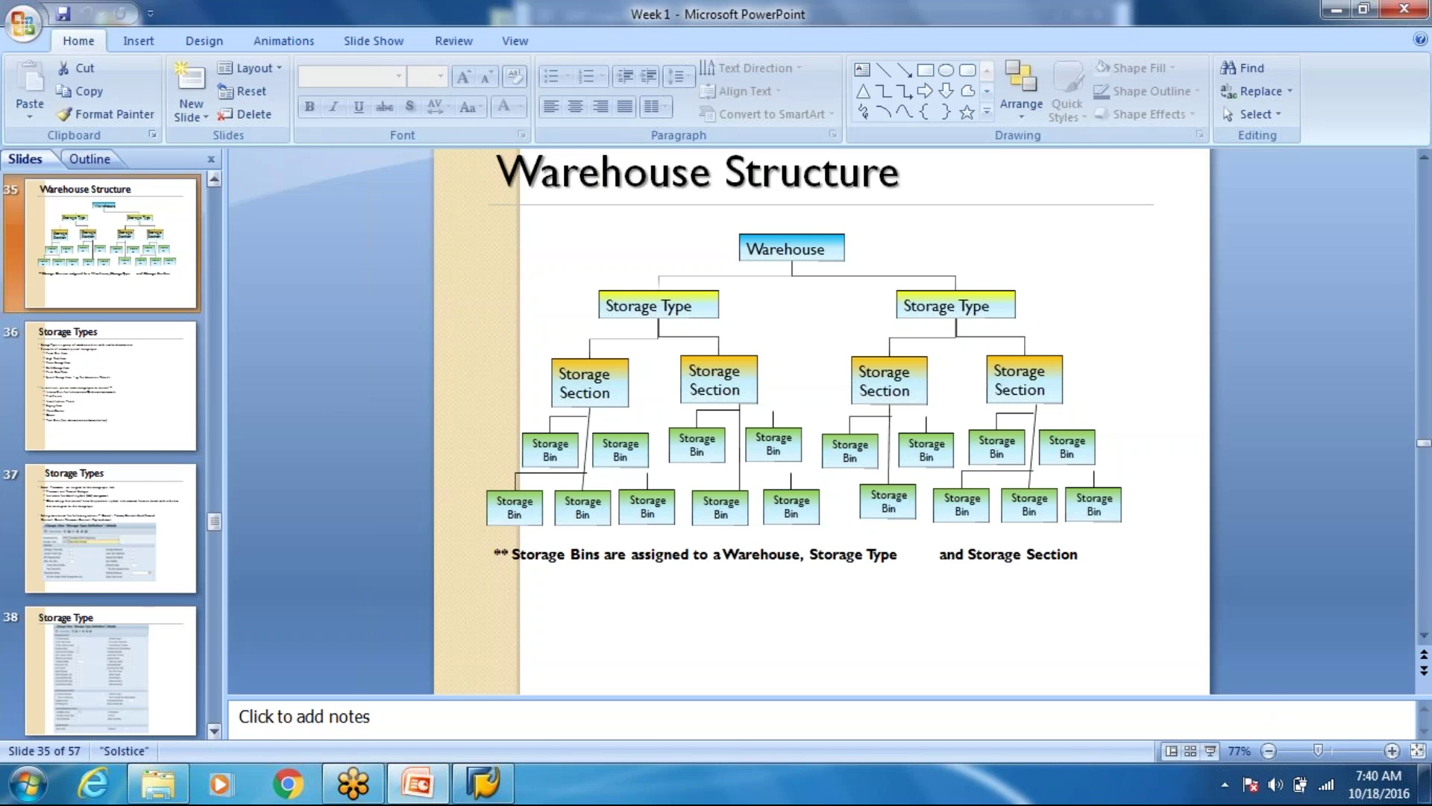
Show slide 36, Storage Types, and bring up SAP Logon 730 from the taskbar.
left_click(119, 379)
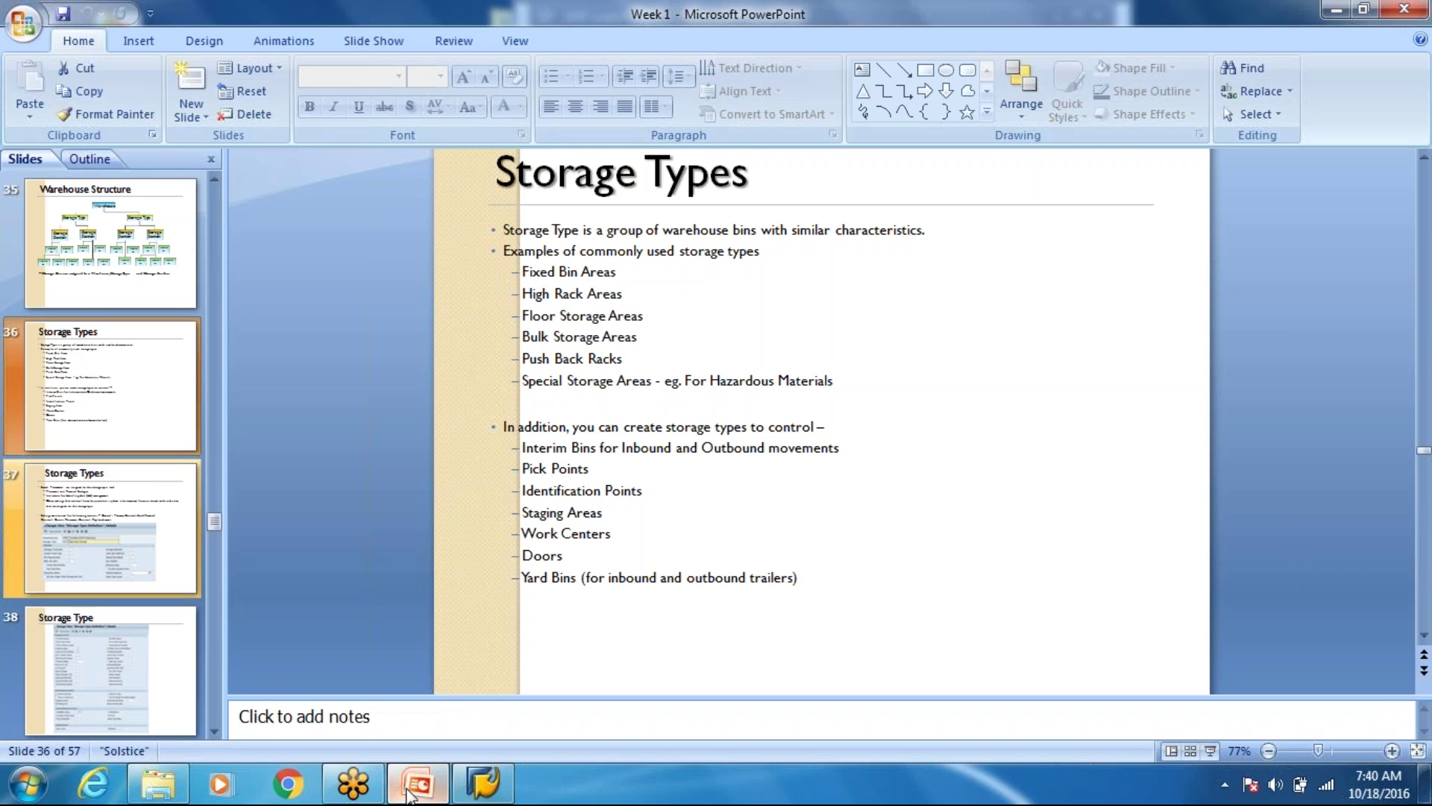
left_click(478, 796)
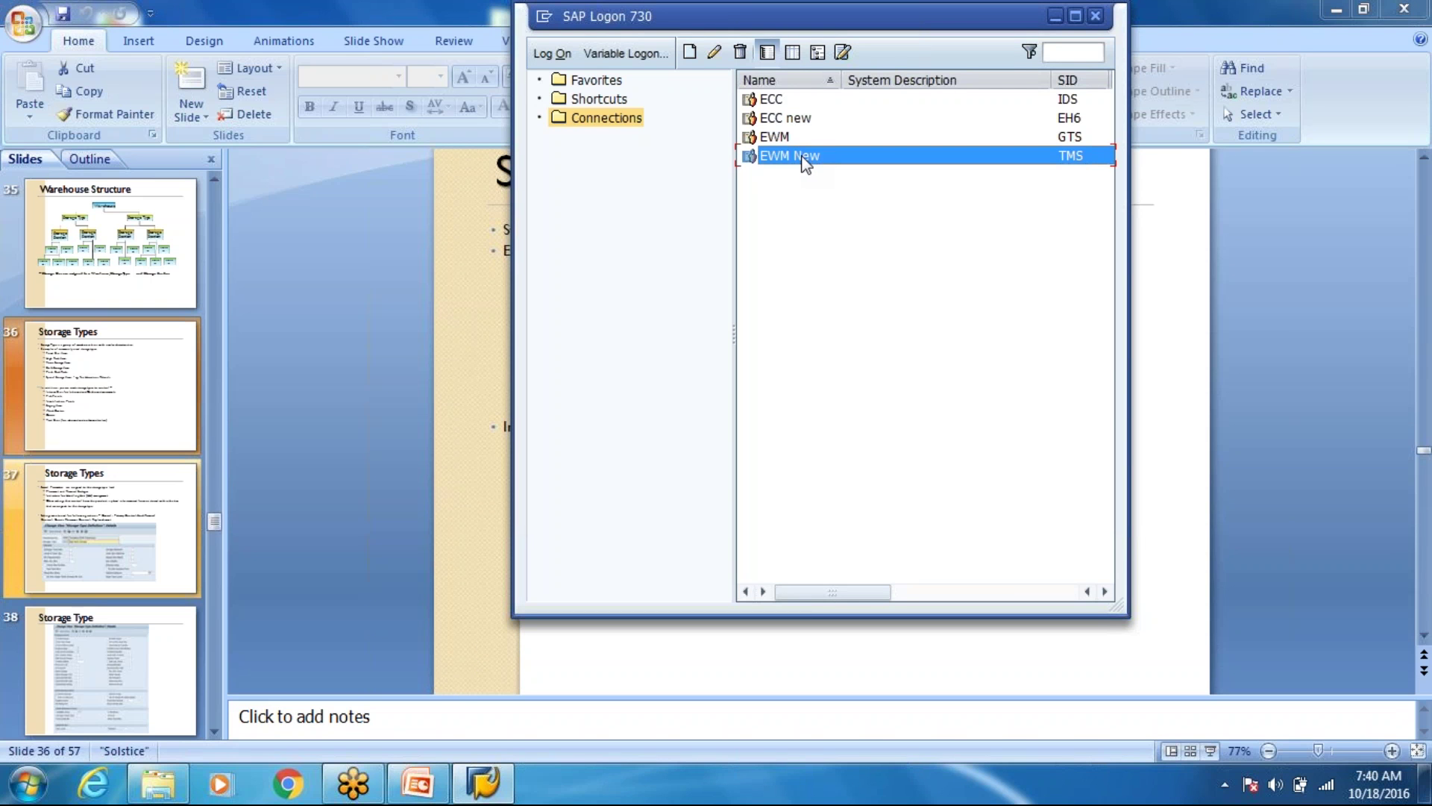
Open the EWM New logon and submit client 400 with the user name and password.
double_click(806, 158)
key("shift+Tab")
key("BackSpace")
key("Return")
key("Tab")
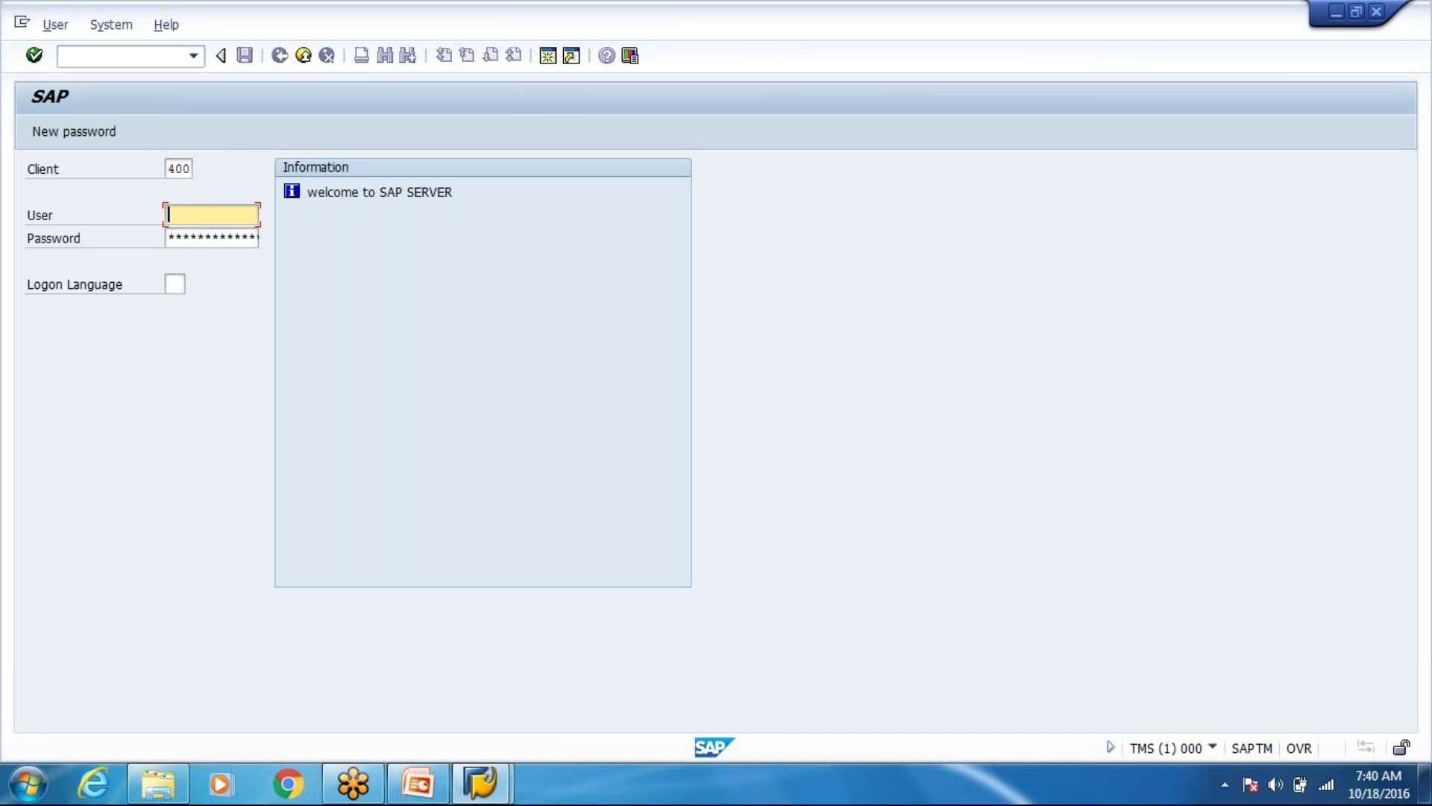
type("trainer")
key("Tab")
type("******")
key("Return")
Re-enter the correct password, log on, and dismiss the failed-attempts notice.
left_click(169, 237)
type("***")
key("BackSpace")
key("BackSpace")
key("BackSpace")
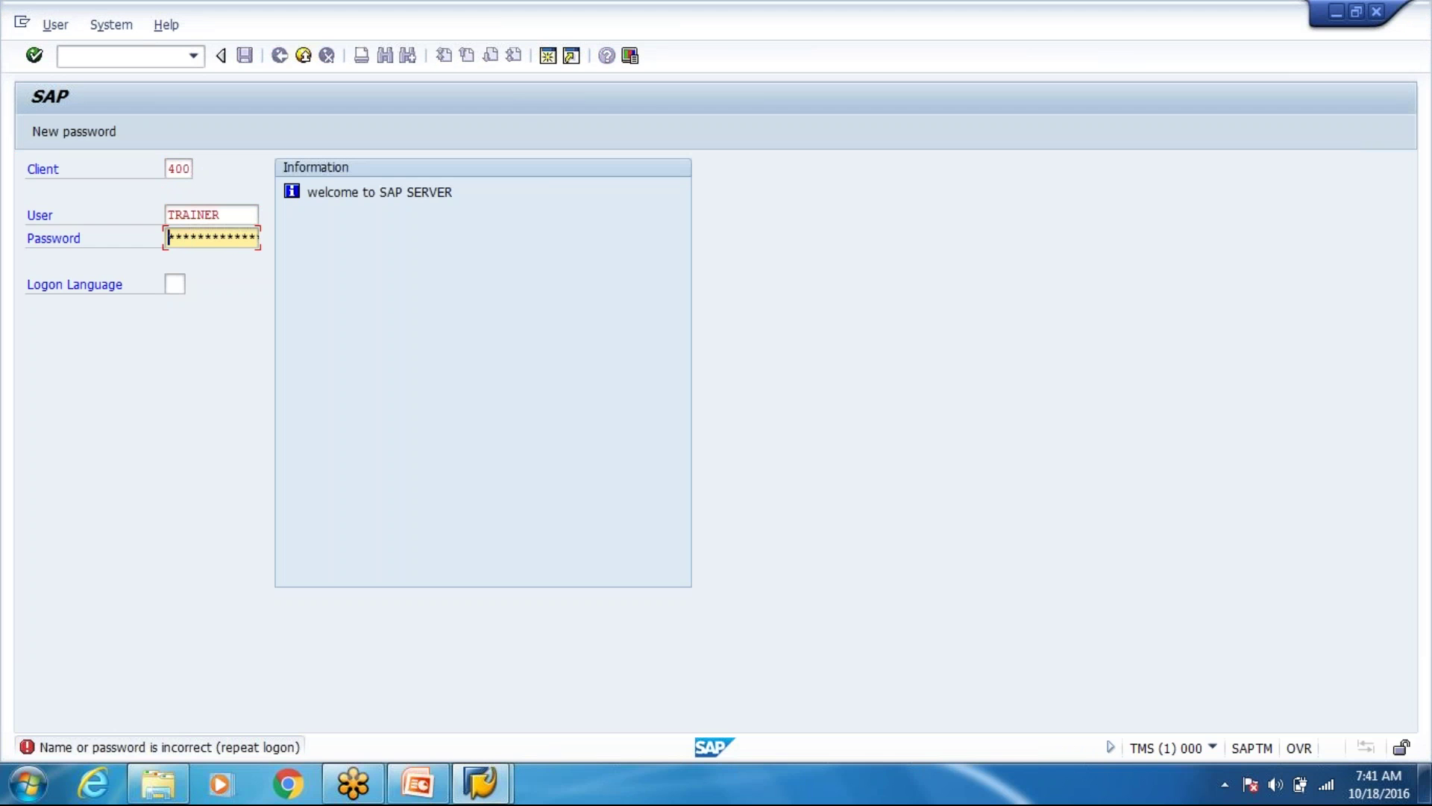
type("*********")
key("Return")
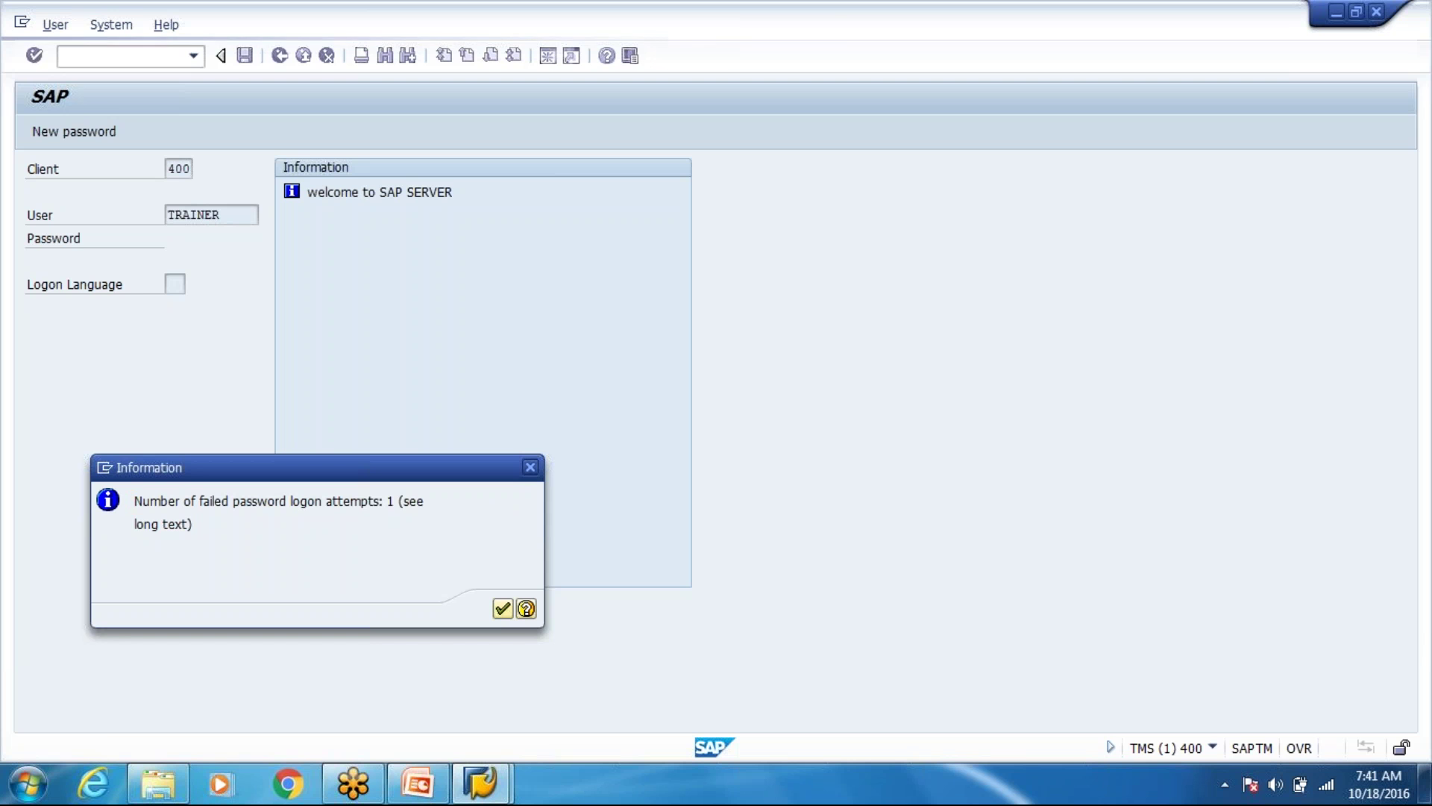
key("Return")
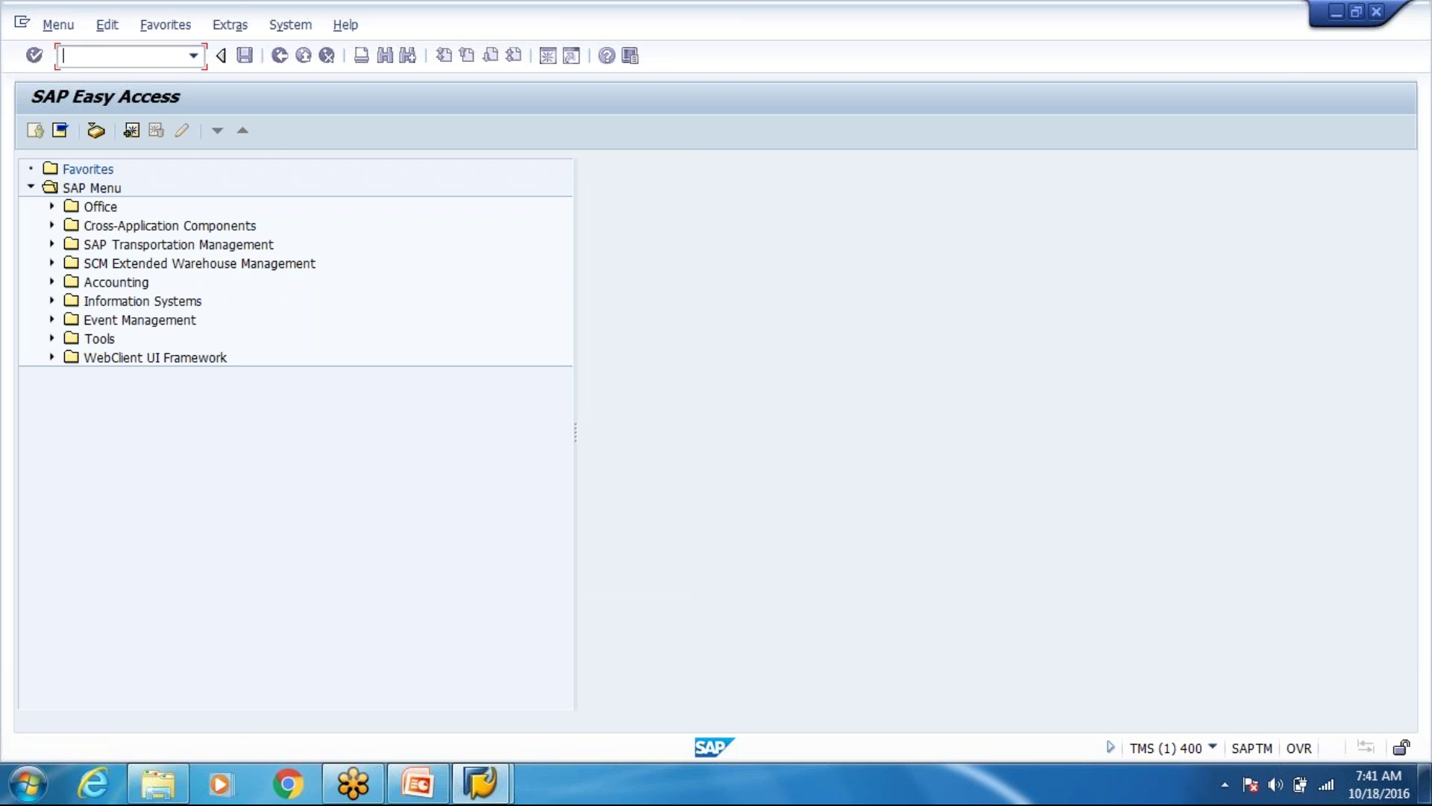
Run Define Storage Type via SPRO under SCM EWM > Extended Warehouse Management > Master Data.
type("spro")
key("Return")
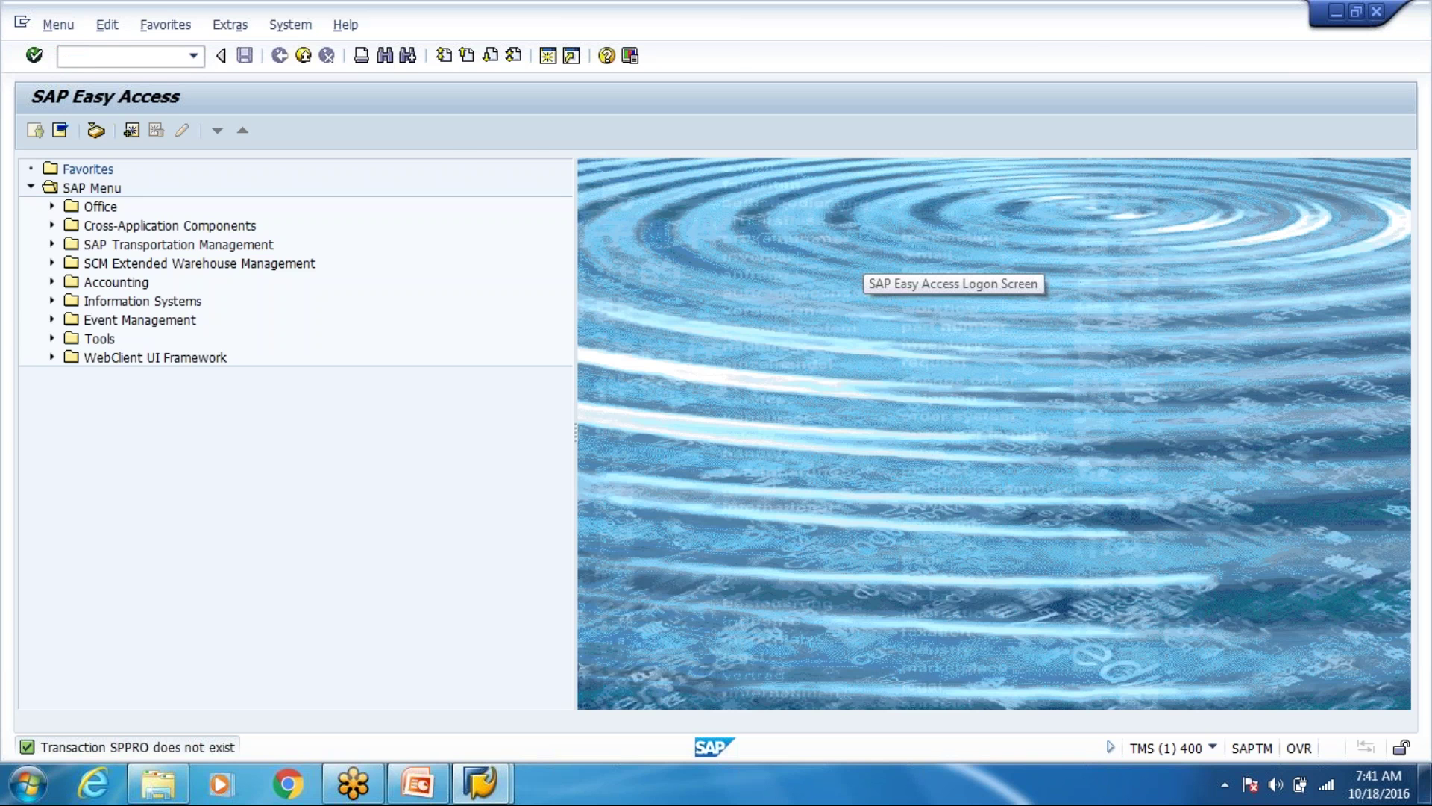
left_click(135, 140)
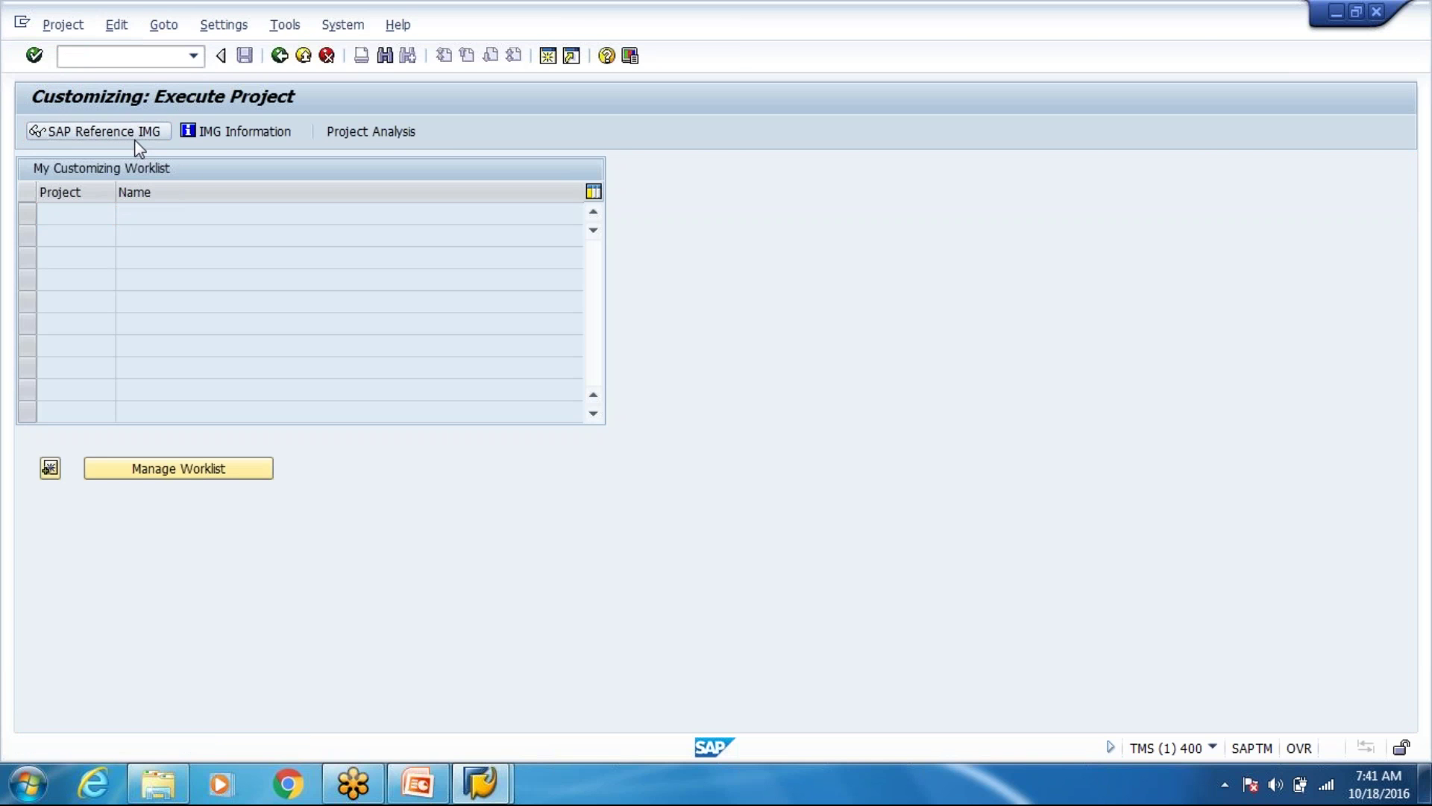
left_click(50, 300)
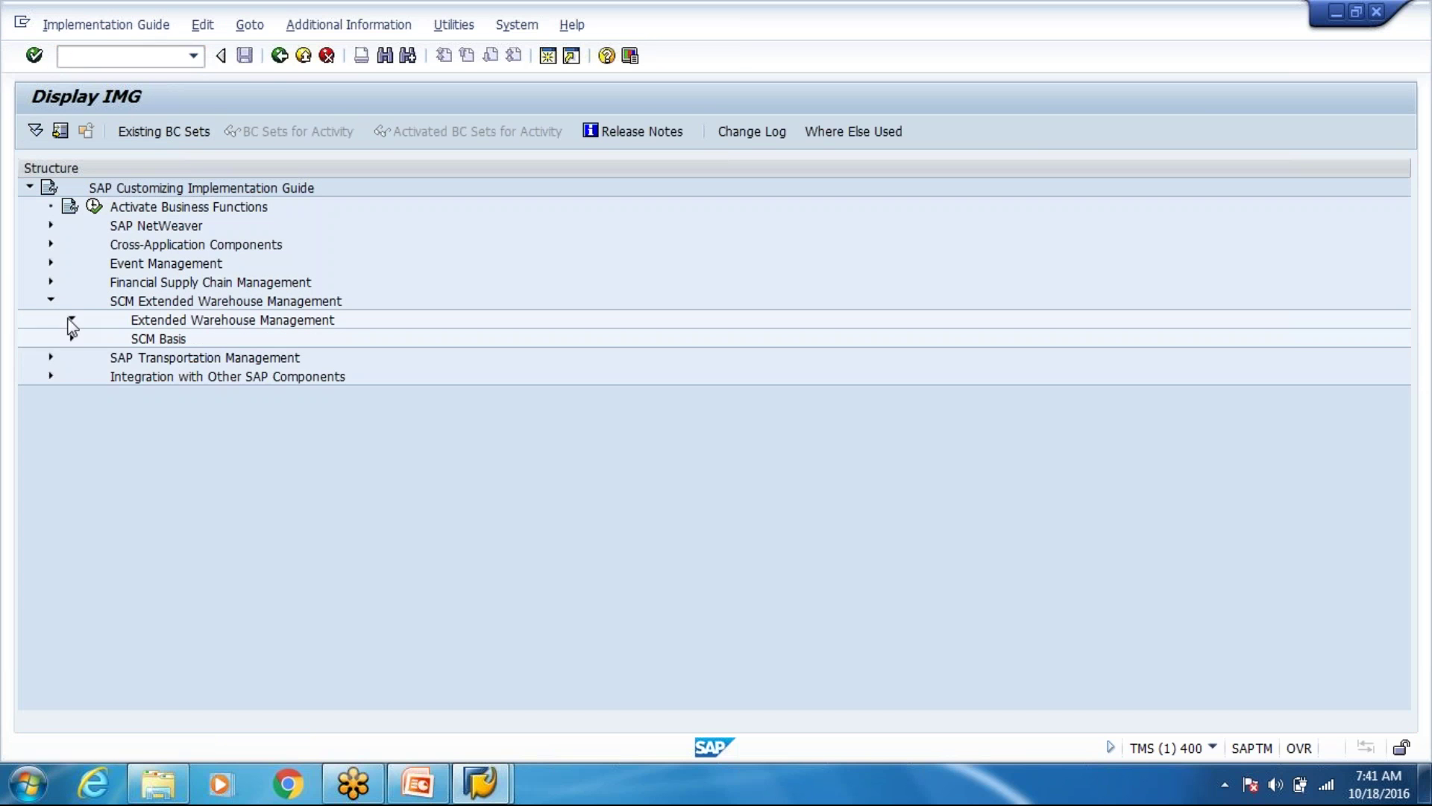
left_click(71, 319)
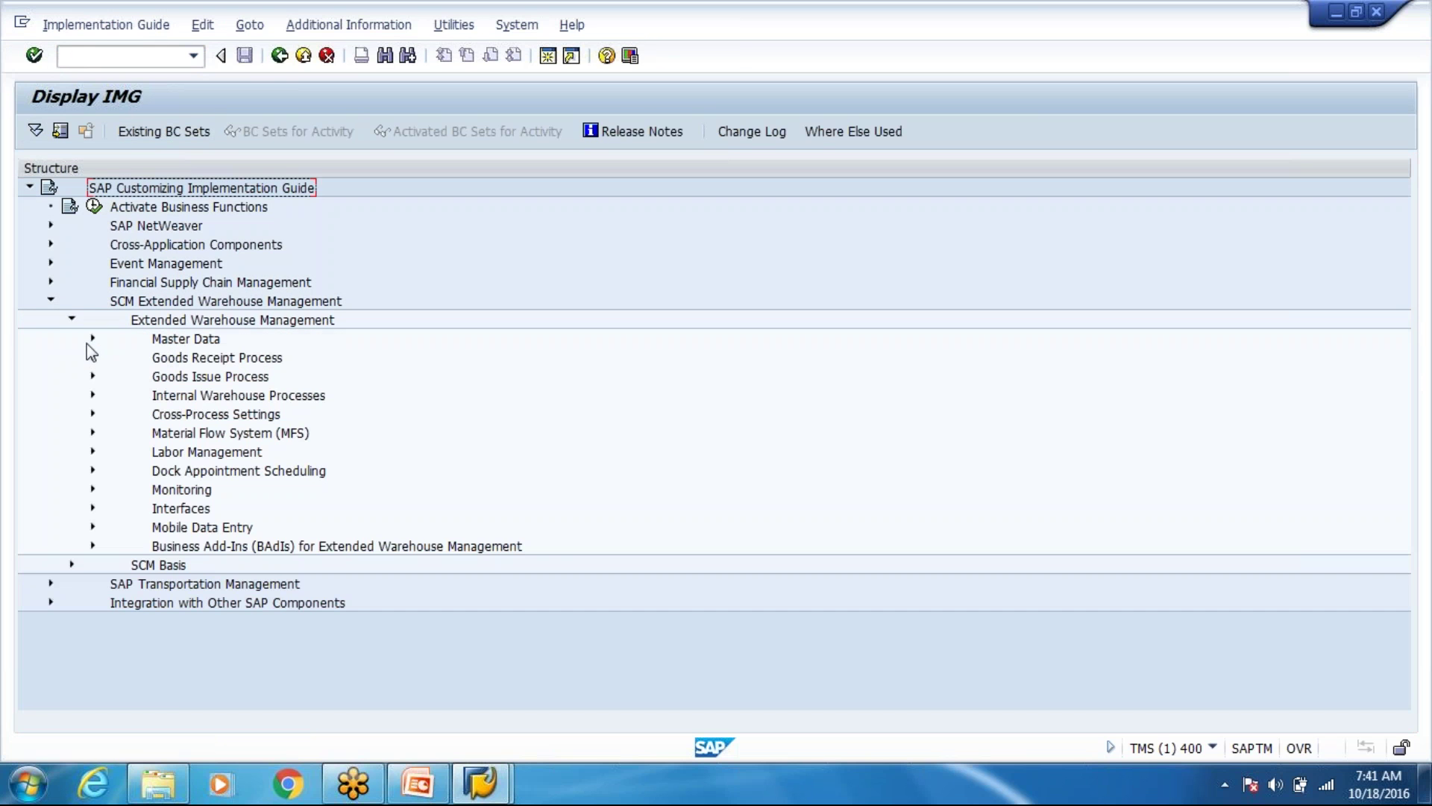
left_click(92, 339)
left_click(158, 433)
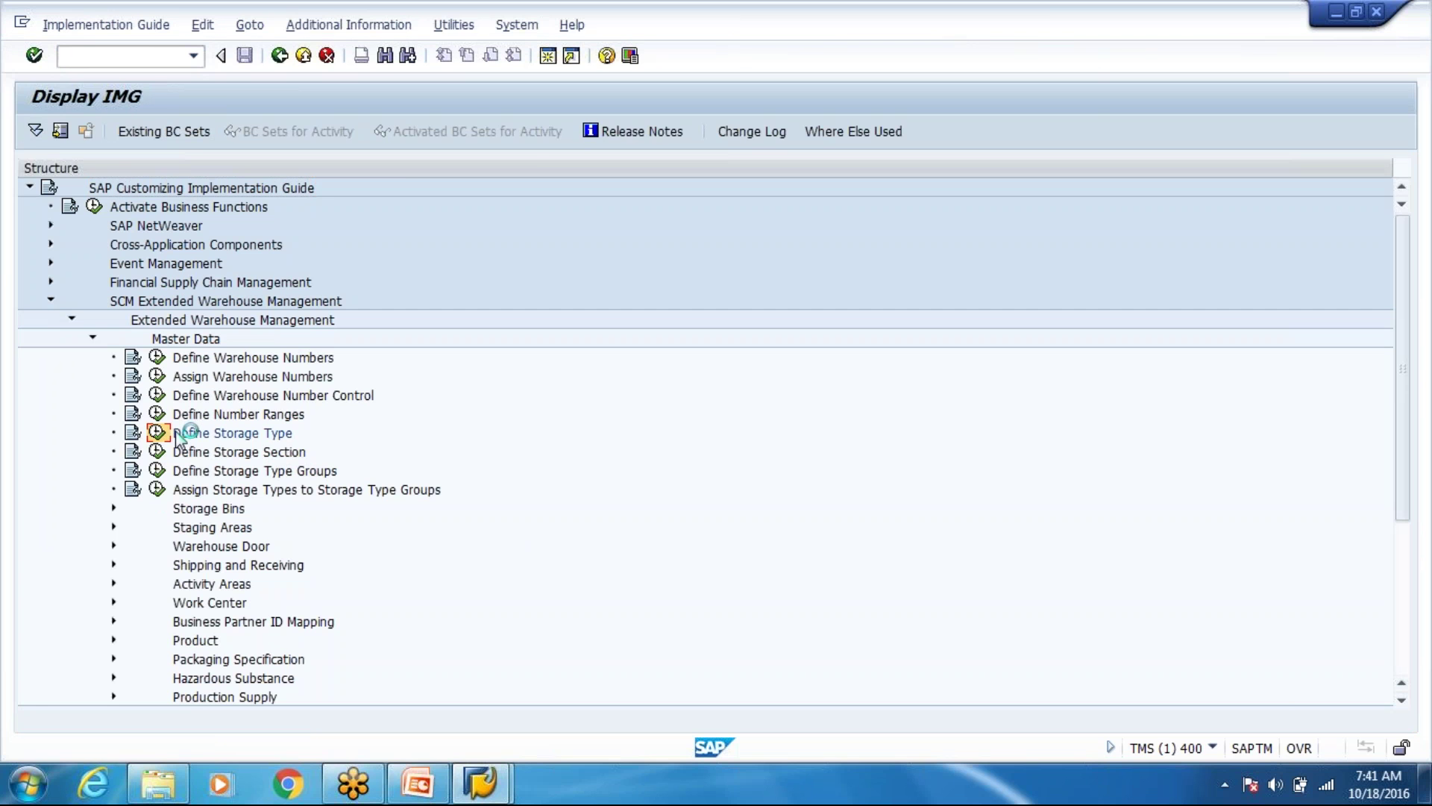
scroll(222, 671, "down", 1)
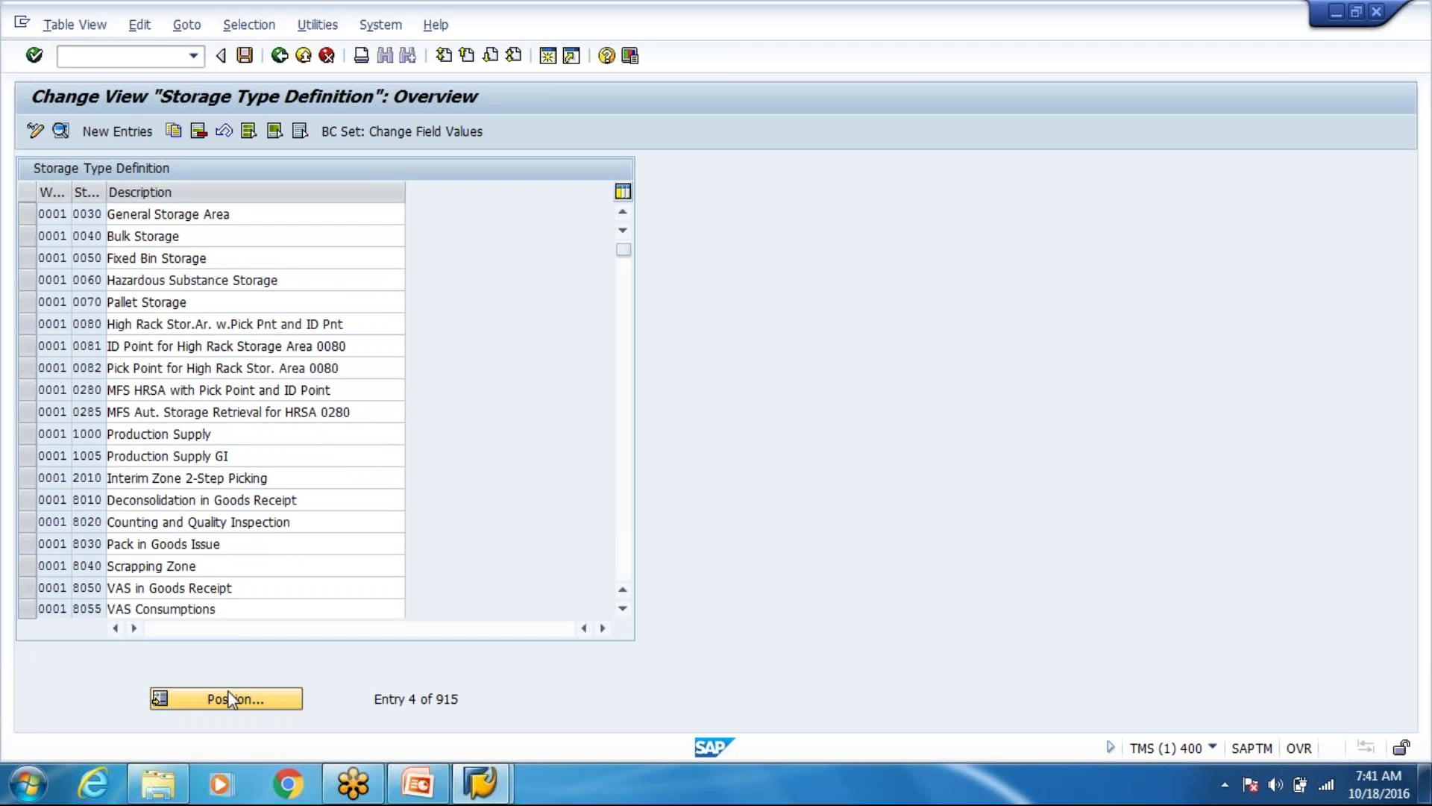
Position the storage type list on warehouse WH80 and select the T010 Pallet Rack row.
left_click(226, 698)
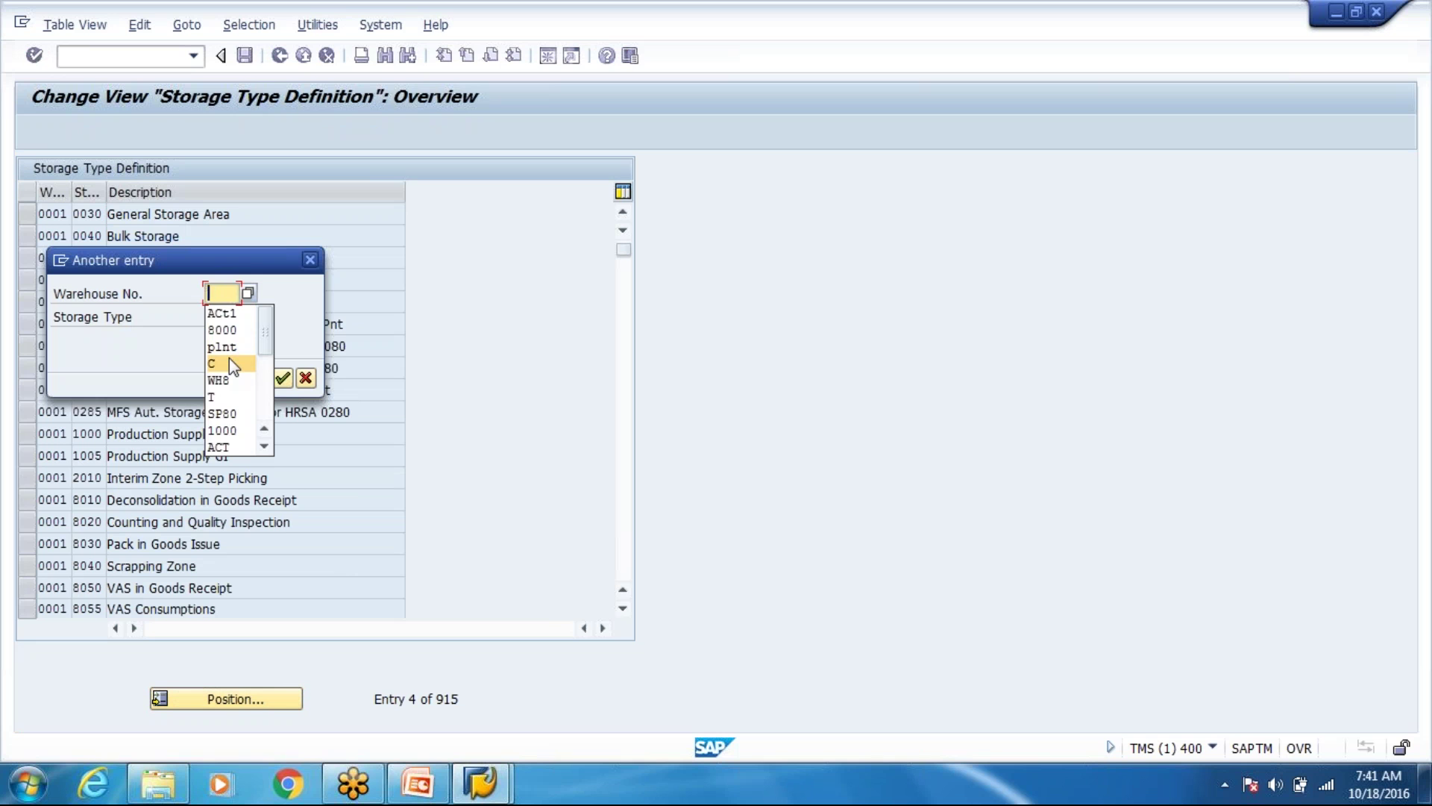
type("Em")
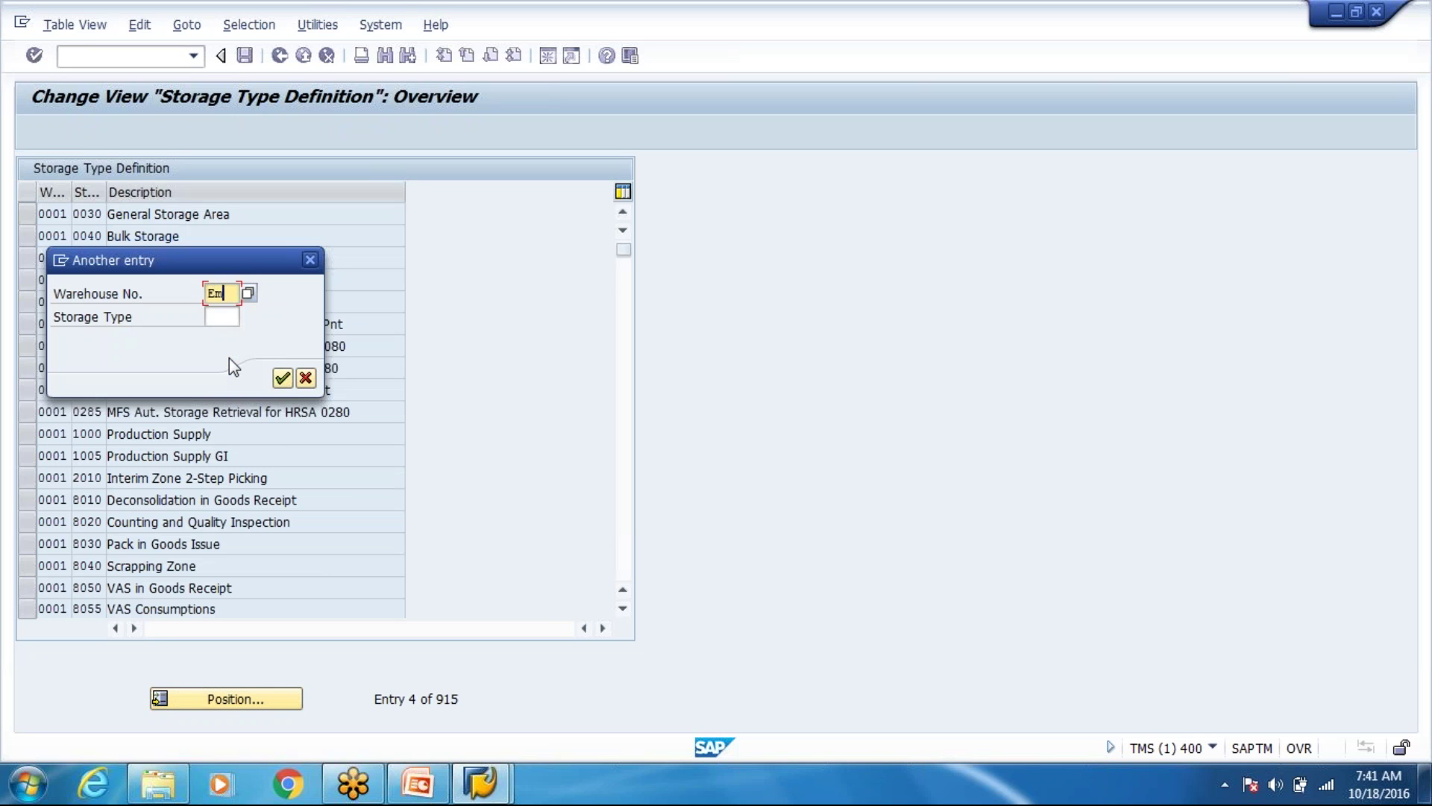
type("8")
key("BackSpace")
key("BackSpace")
key("BackSpace")
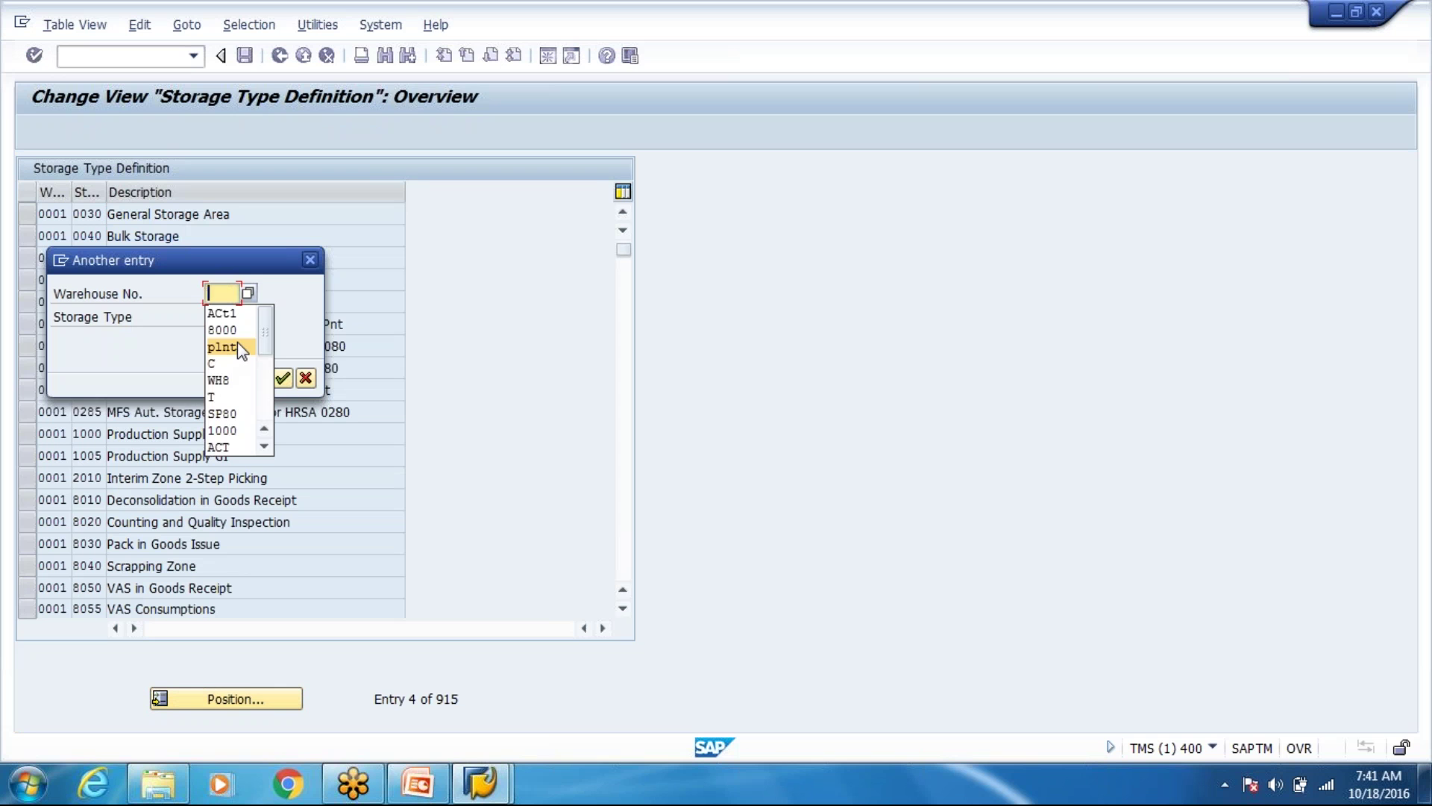
type("Wh")
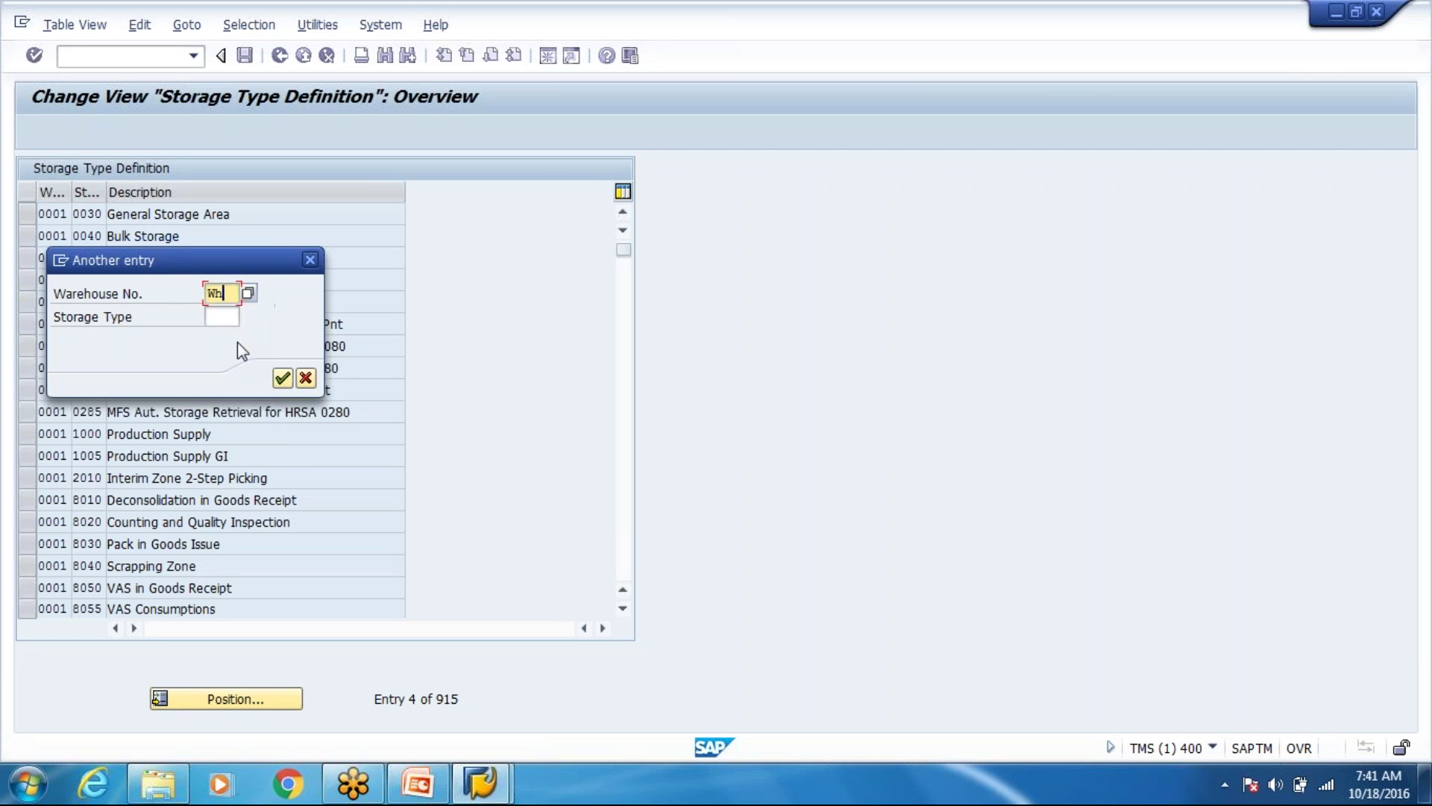
type("80")
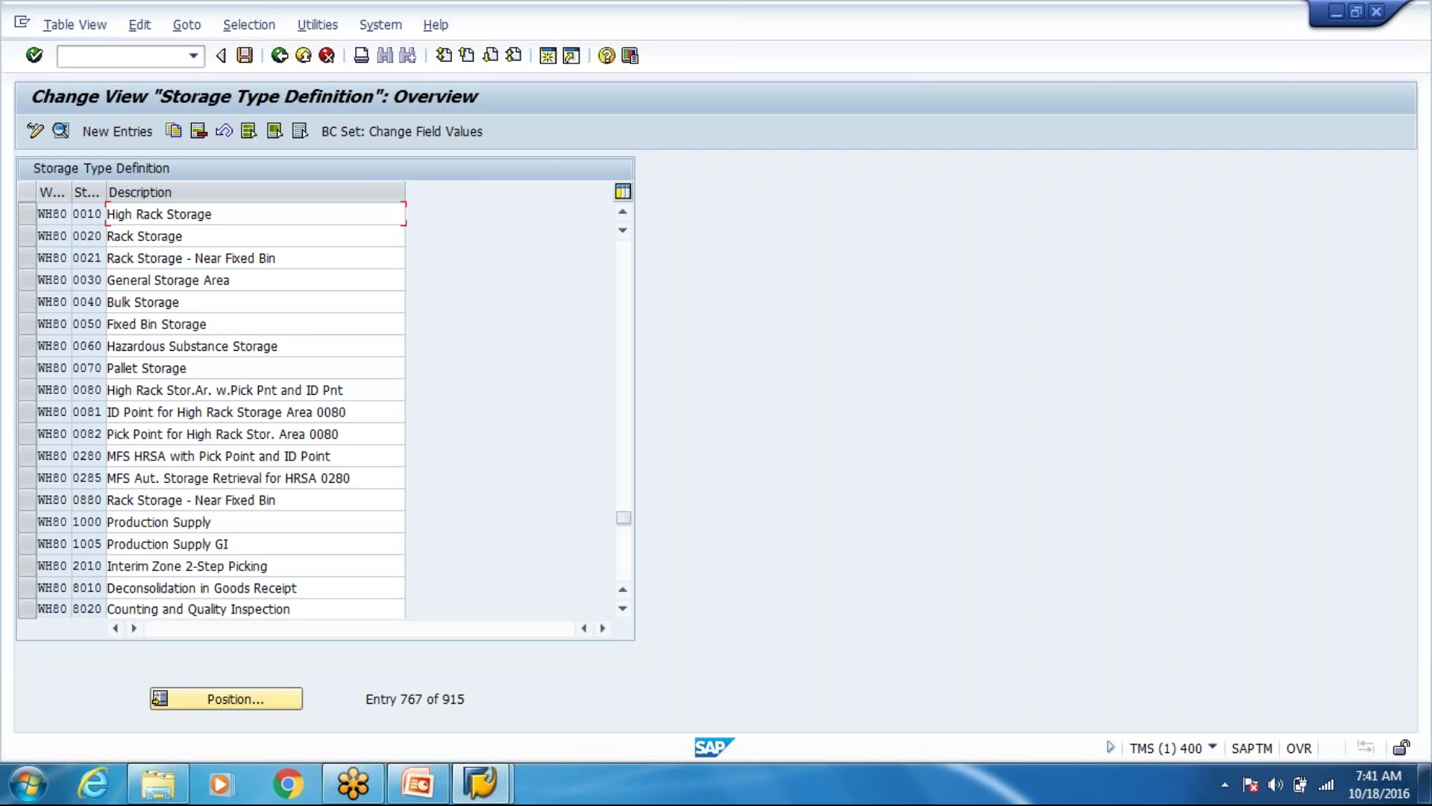
scroll(406, 207, "down", 2)
scroll(406, 207, "down", 3)
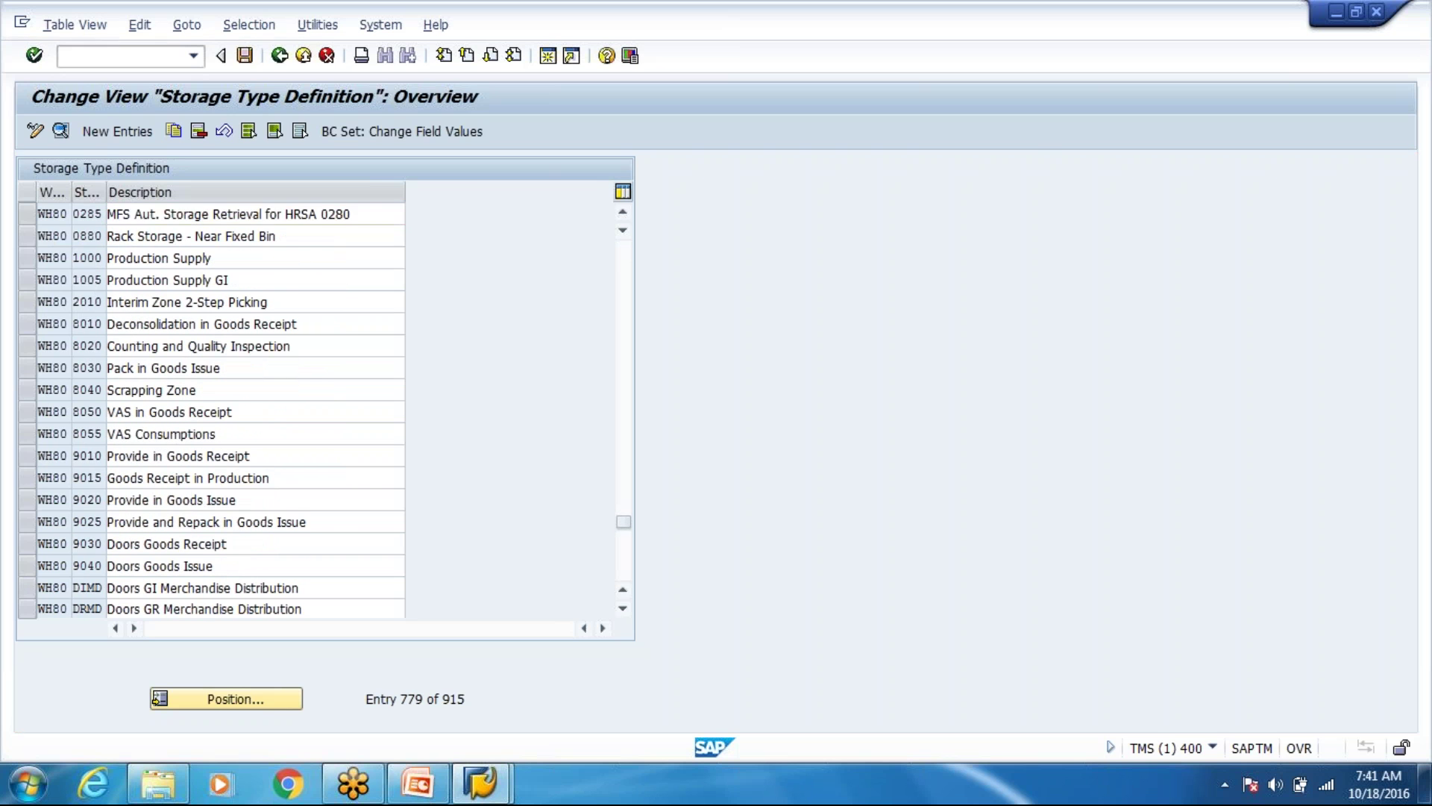
scroll(61, 417, "down", 3)
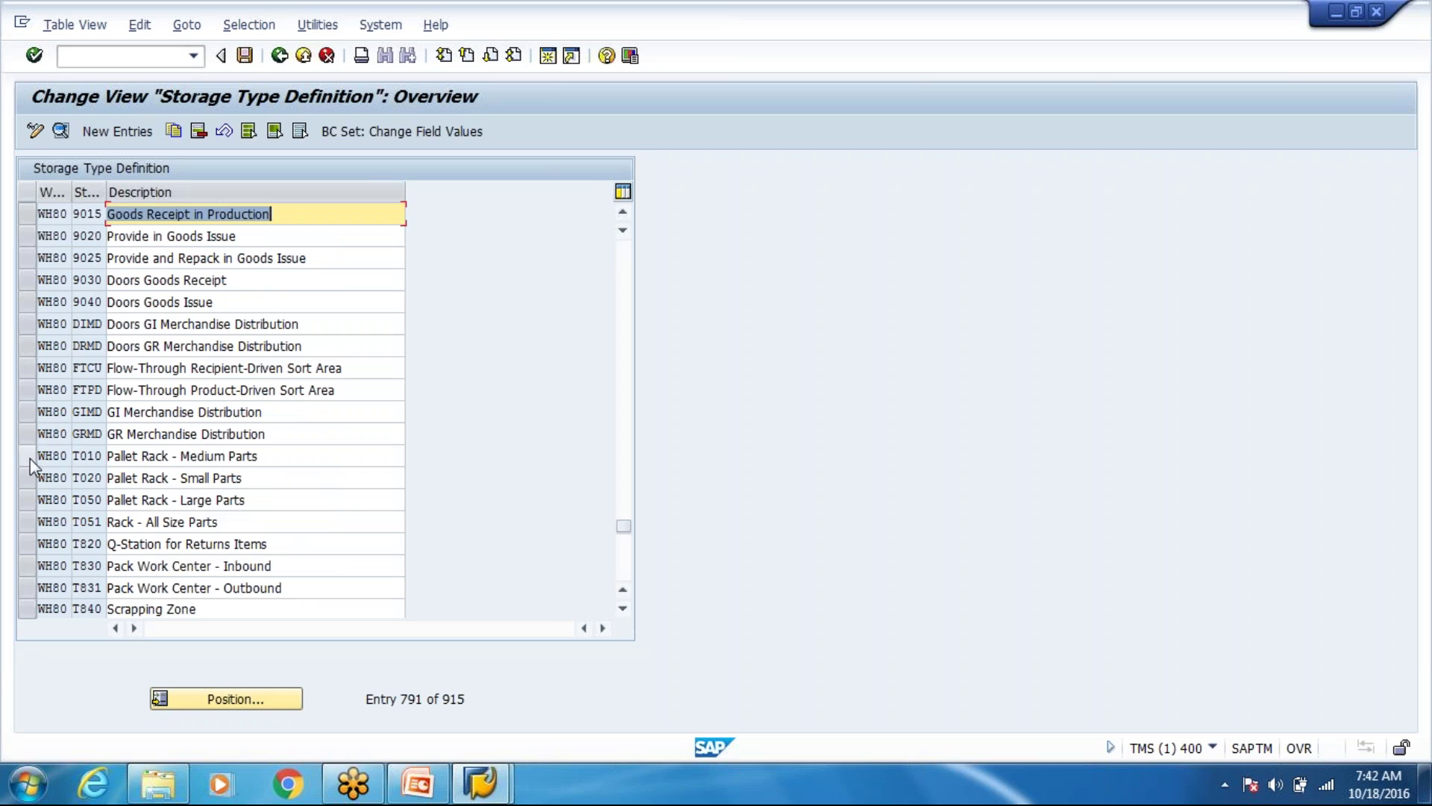
left_click(30, 458)
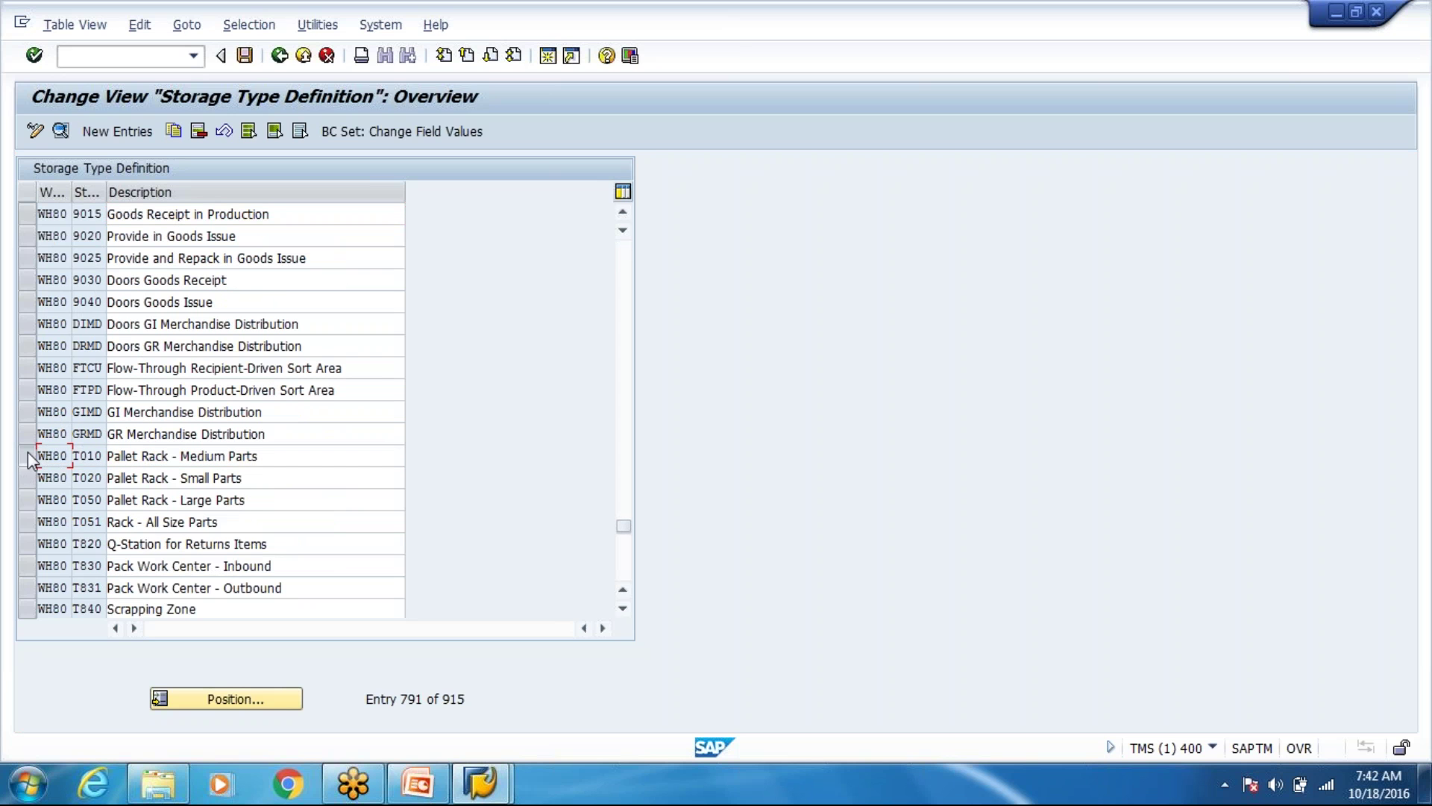
Add the T020–T831, ZUN1, ZPAC, ZACT, YARD and T970 rows to the selection.
left_click(25, 478)
left_click(26, 500)
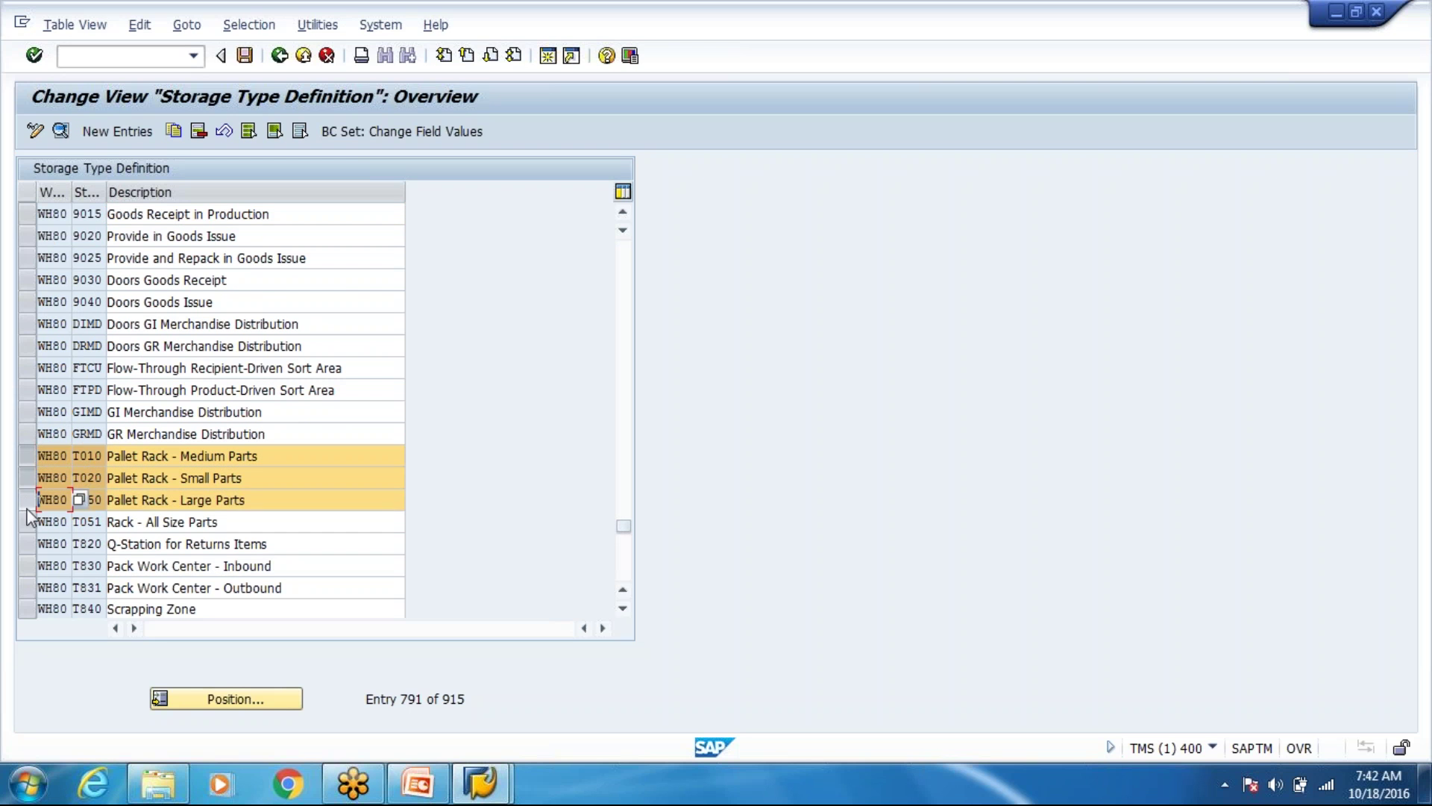
left_click(27, 523)
left_click(28, 545)
left_click(25, 566)
left_click(27, 588)
scroll(61, 525, "down", 4)
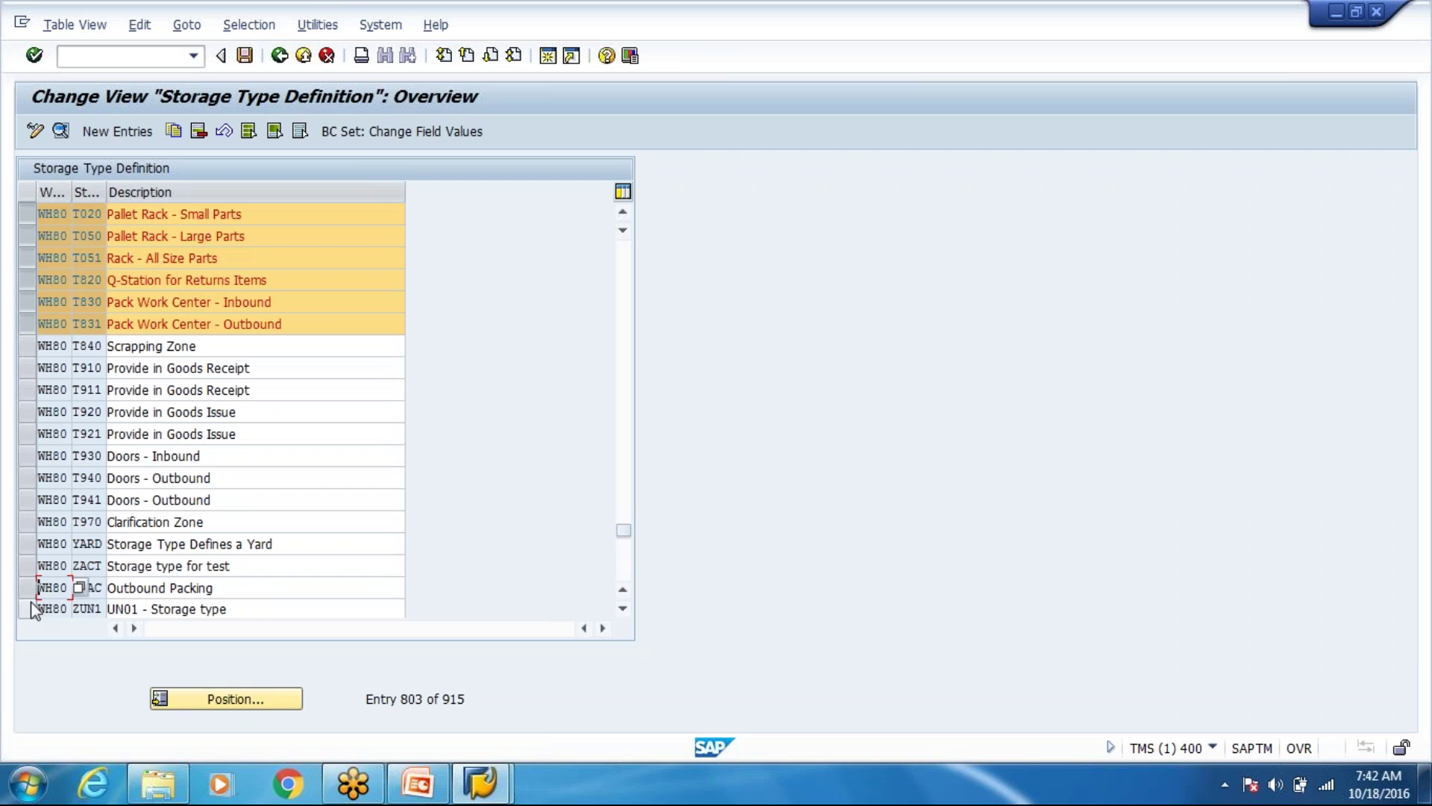
left_click(28, 608)
left_click(26, 586)
left_click(25, 565)
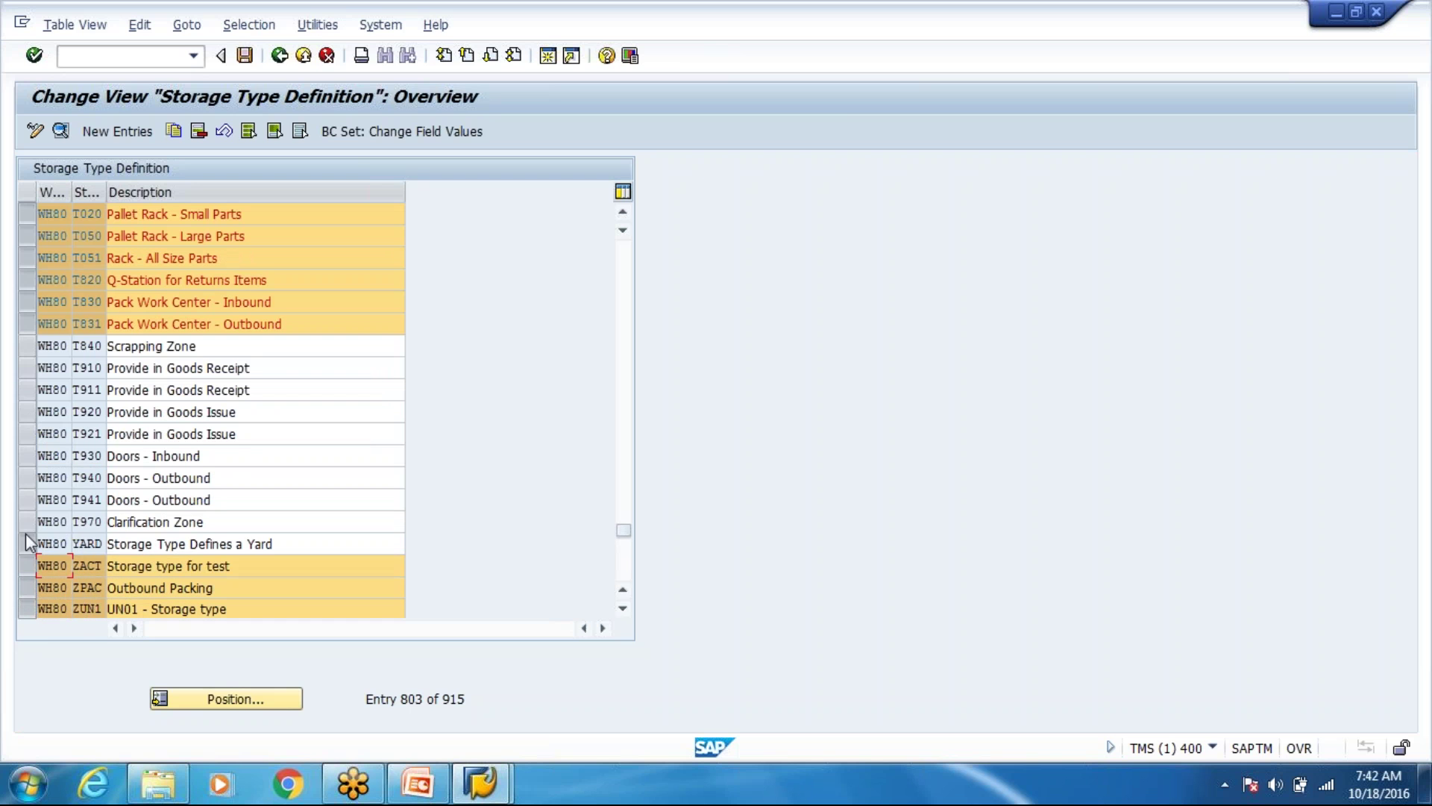
left_click(25, 544)
left_click(28, 522)
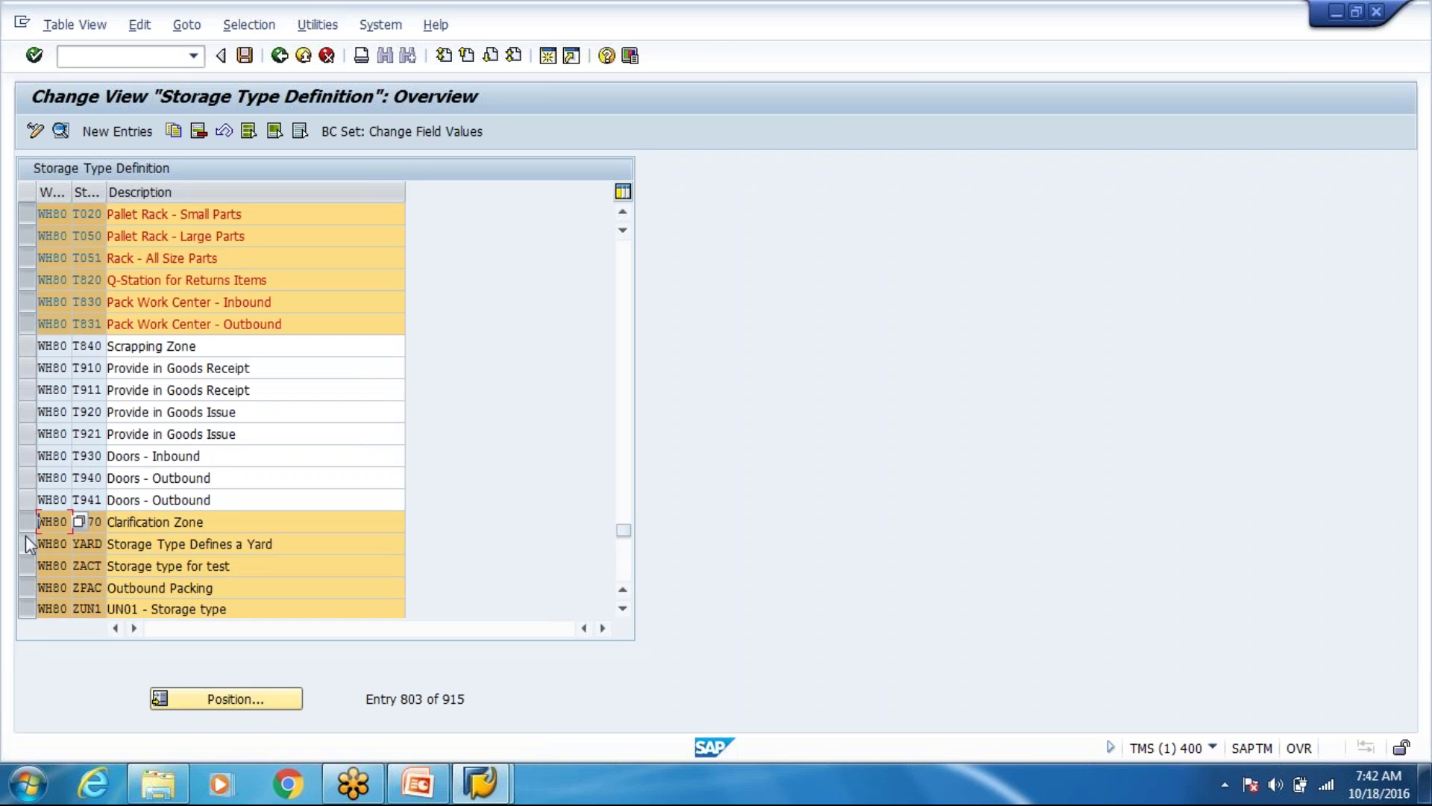
Deselect YARD and add T941, T940, T930, T921, T920, T911, T910 and T840.
left_click(25, 541)
left_click(30, 500)
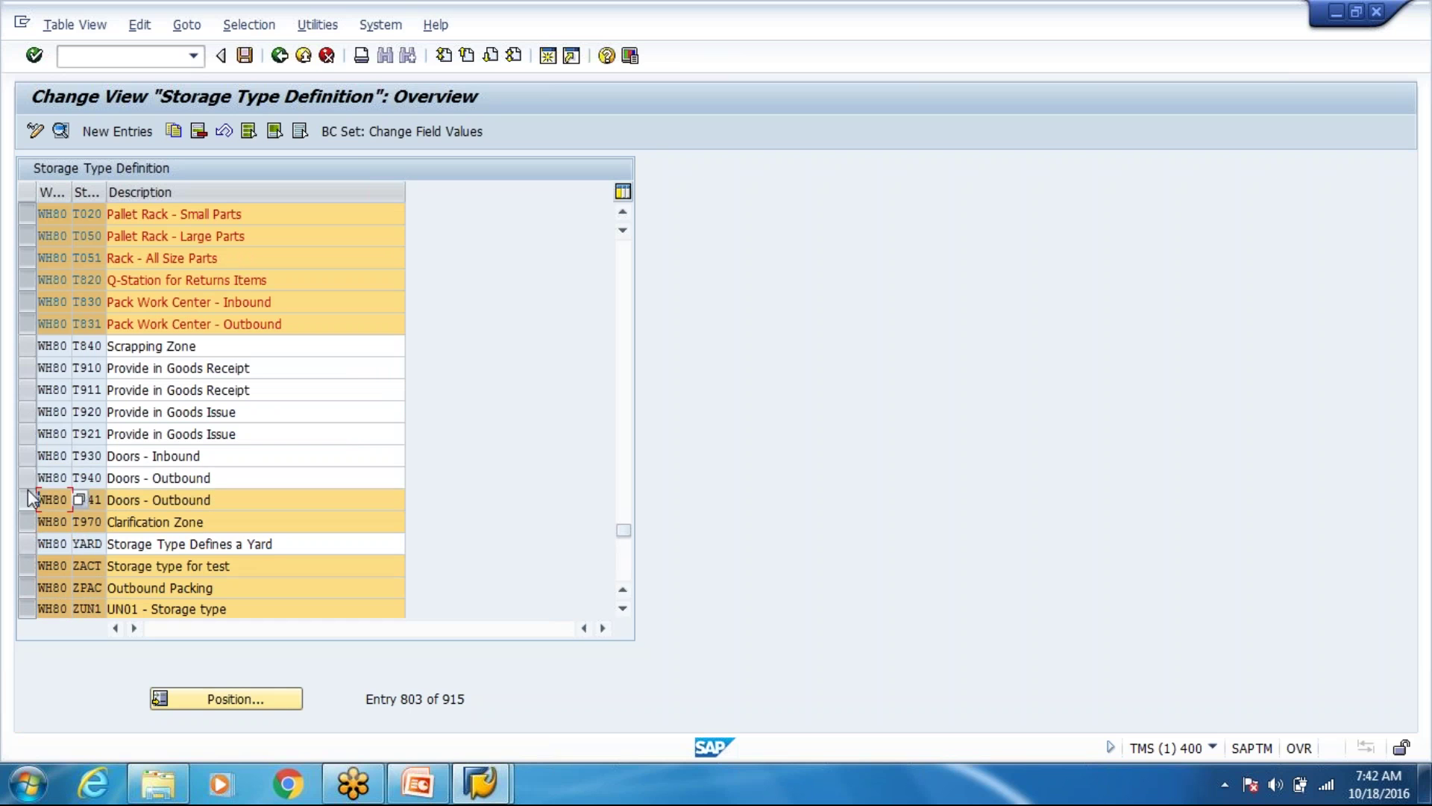
left_click(29, 477)
left_click(30, 452)
left_click(28, 433)
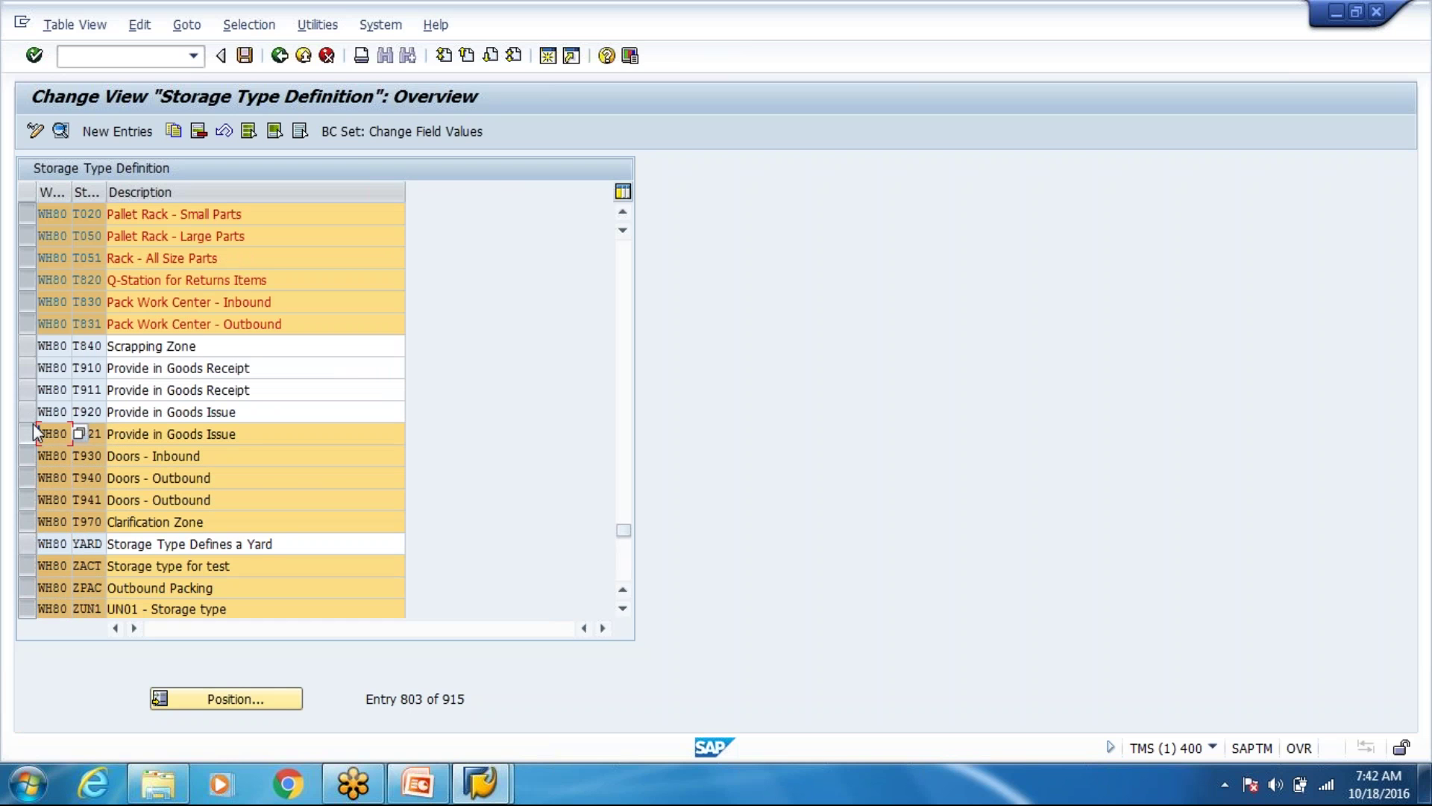
left_click(30, 411)
left_click(28, 389)
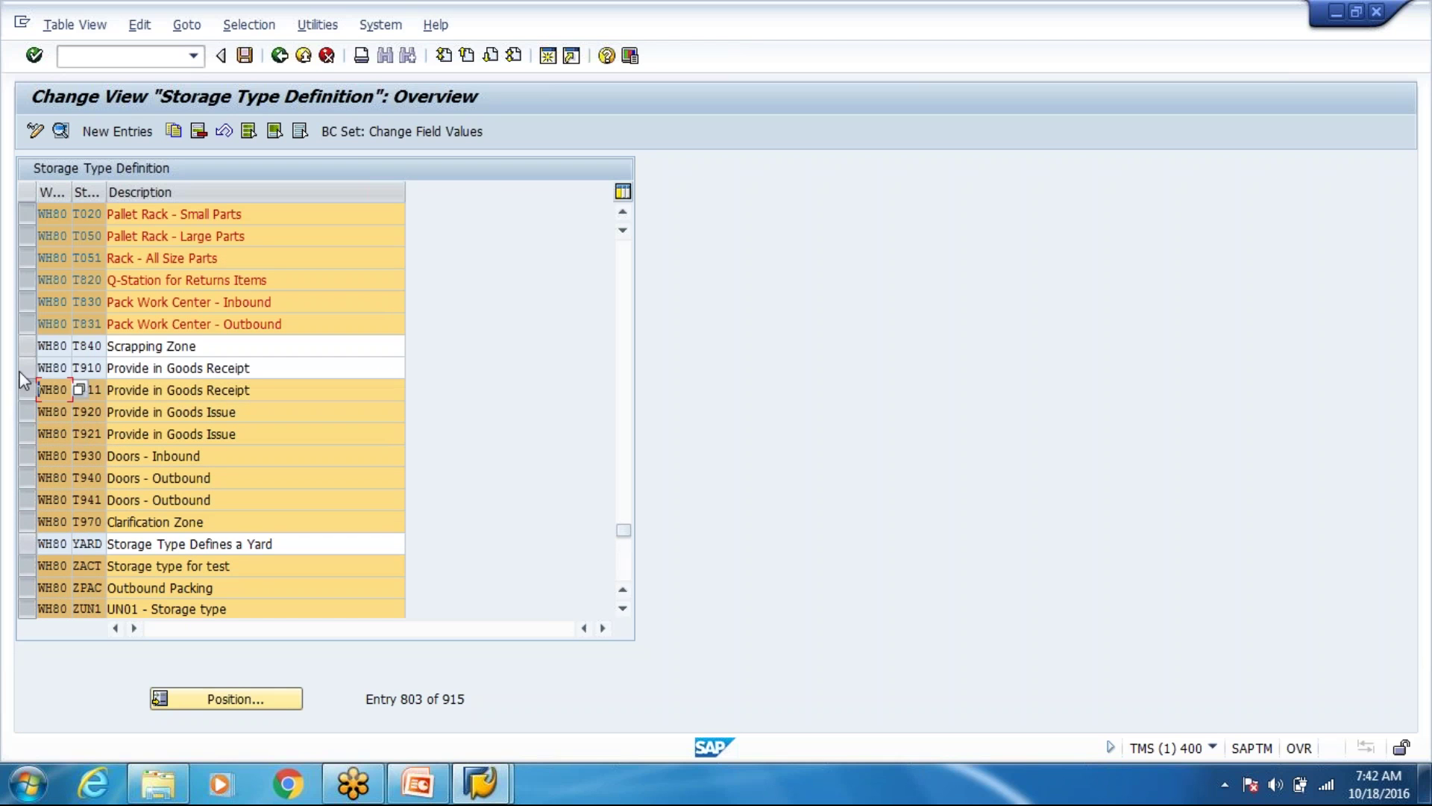
left_click(26, 368)
left_click(26, 347)
scroll(55, 409, "down", 1)
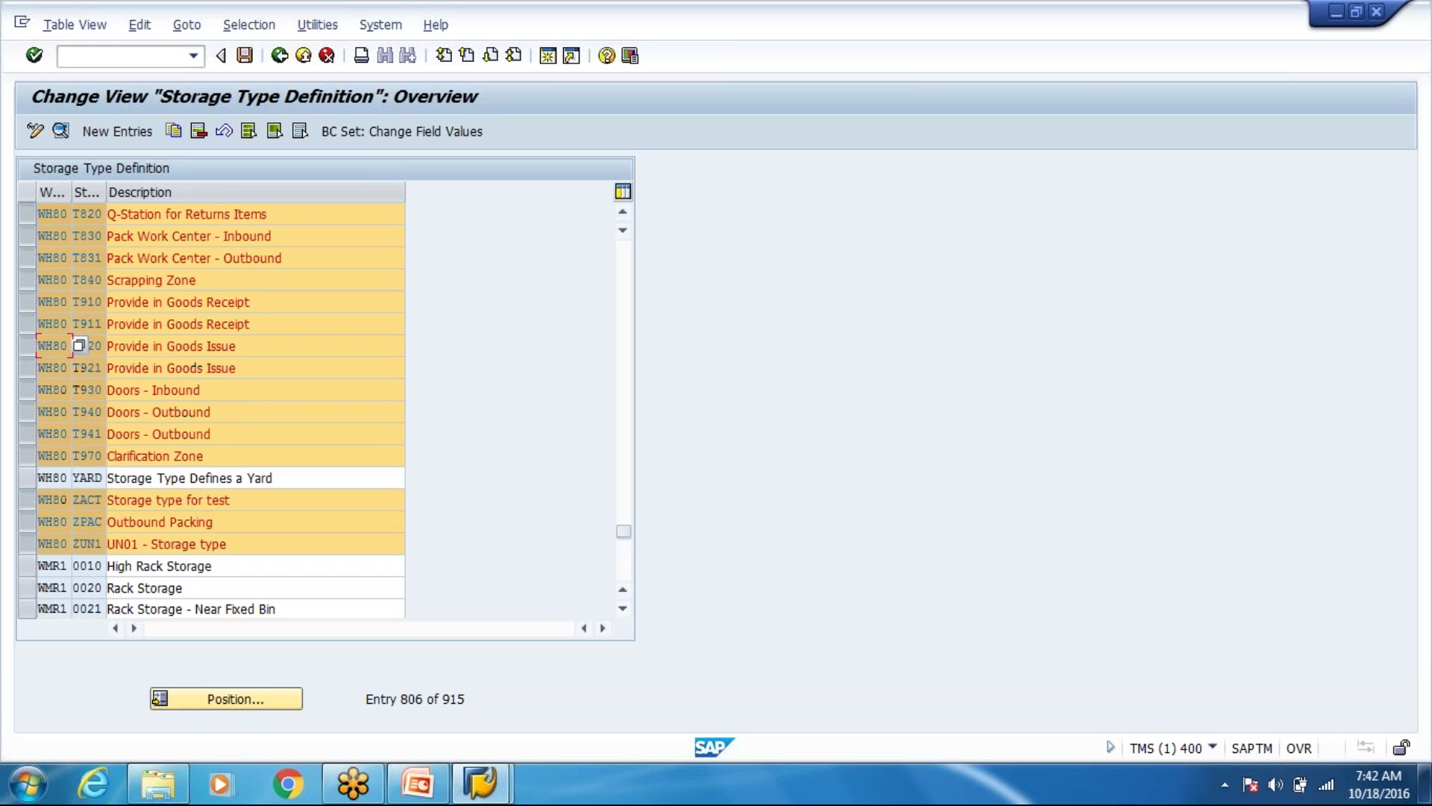
left_click(53, 412)
scroll(54, 411, "down", 1)
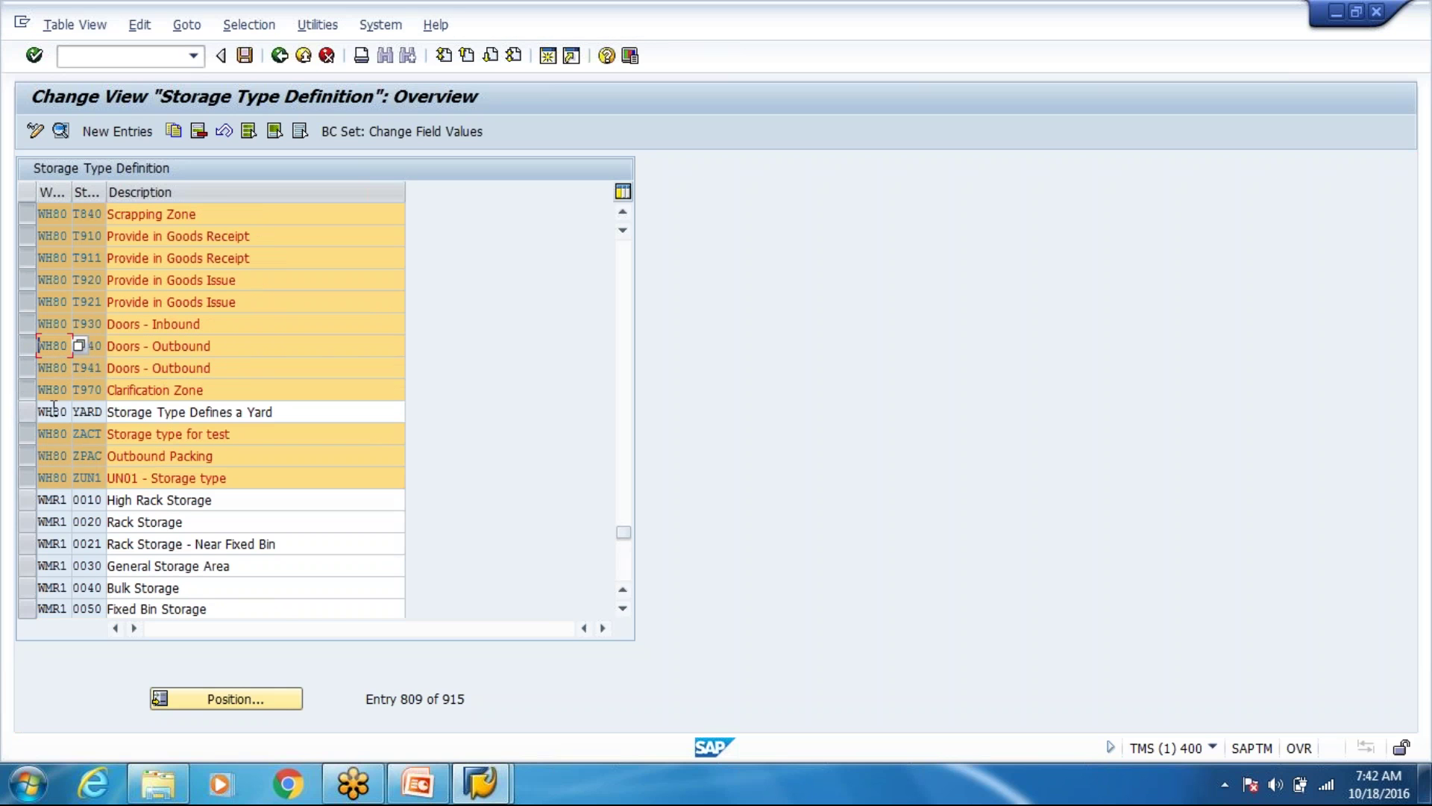
Delete the selected storage types and acknowledge each deletion-impossible message through T911.
left_click(199, 132)
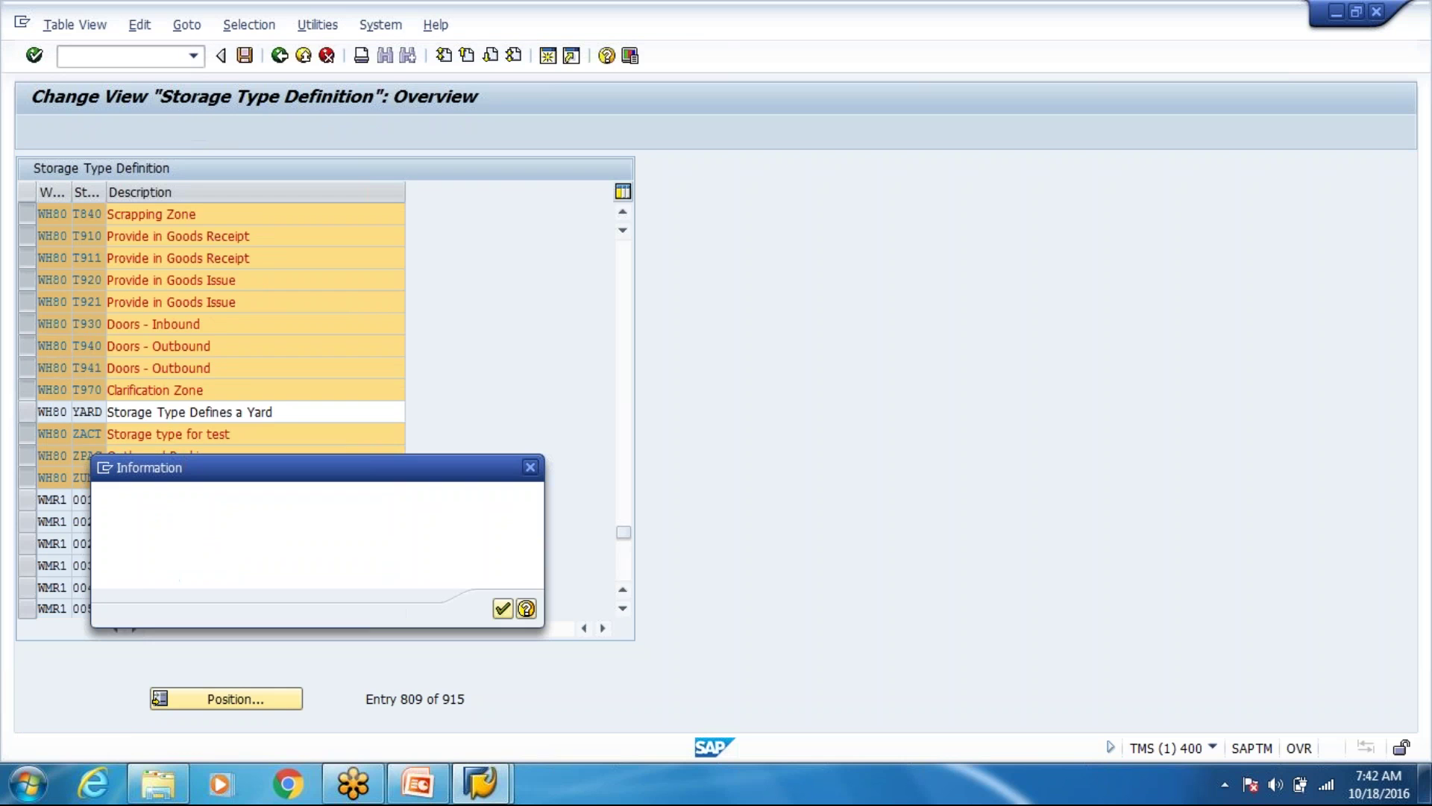
key("Return")
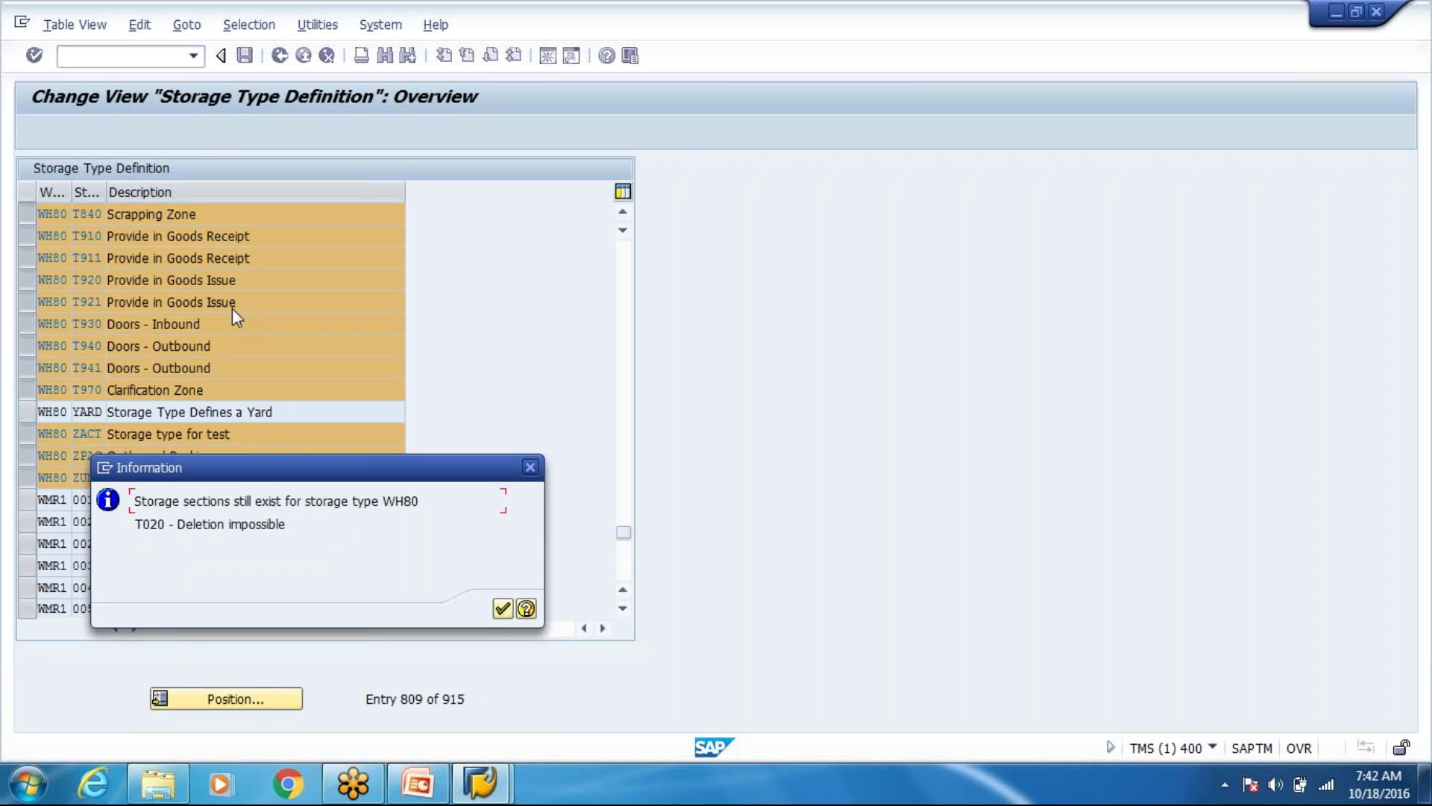
key("Return")
left_click(502, 611)
left_click(501, 610)
left_click(501, 610)
left_click(501, 610)
left_click(501, 610)
key("Return")
key("Return")
left_click(501, 610)
key("Return")
key("Return")
key("Return")
key("Return")
key("Return")
key("Return")
key("Return")
key("Return")
key("Return")
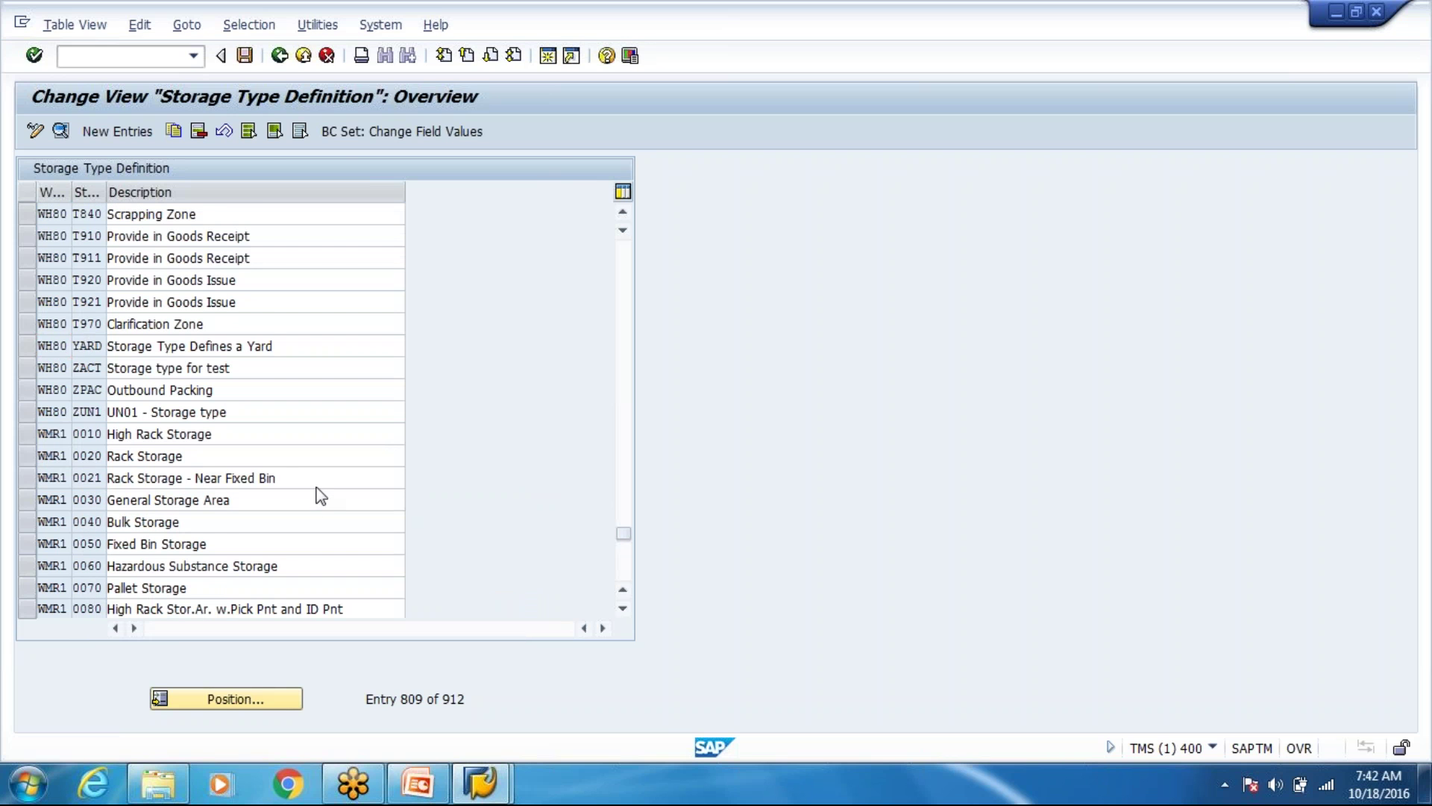
Review the 912-entry list, selecting the 9040 and 0010 rows, then open the meeting's sharing controls.
scroll(318, 496, "up", 3)
scroll(216, 410, "up", 5)
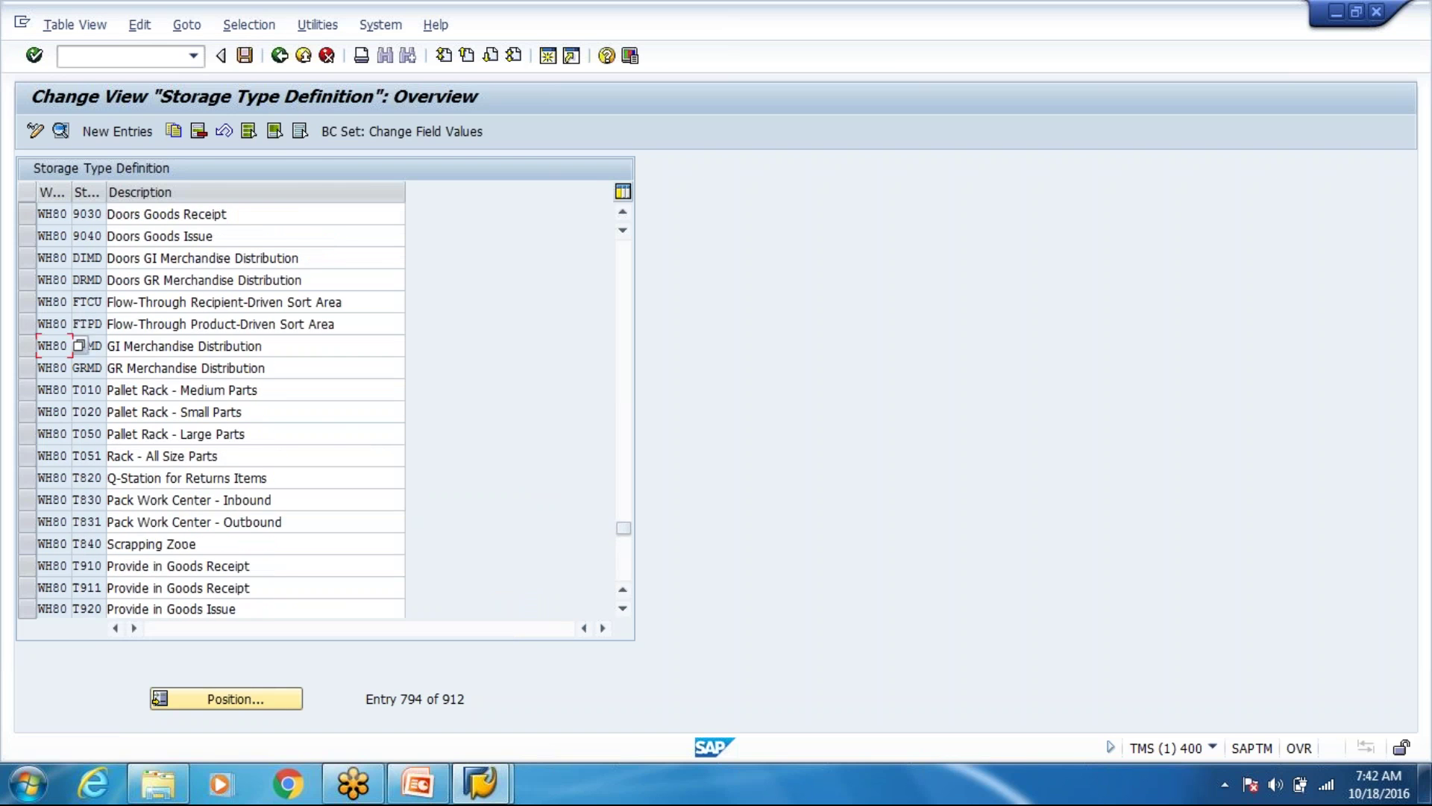
scroll(304, 457, "up", 4)
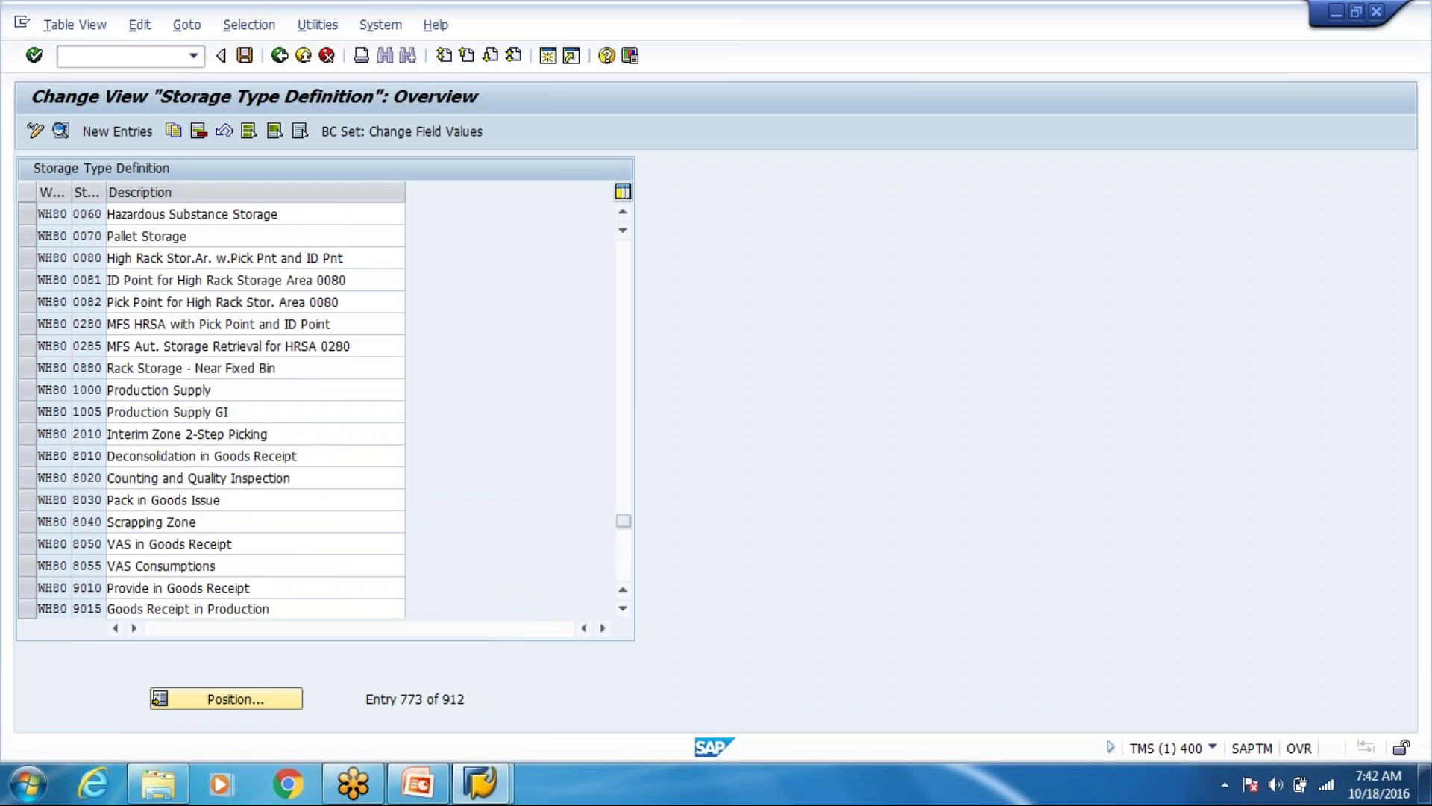
scroll(168, 474, "down", 2)
scroll(30, 436, "down", 2)
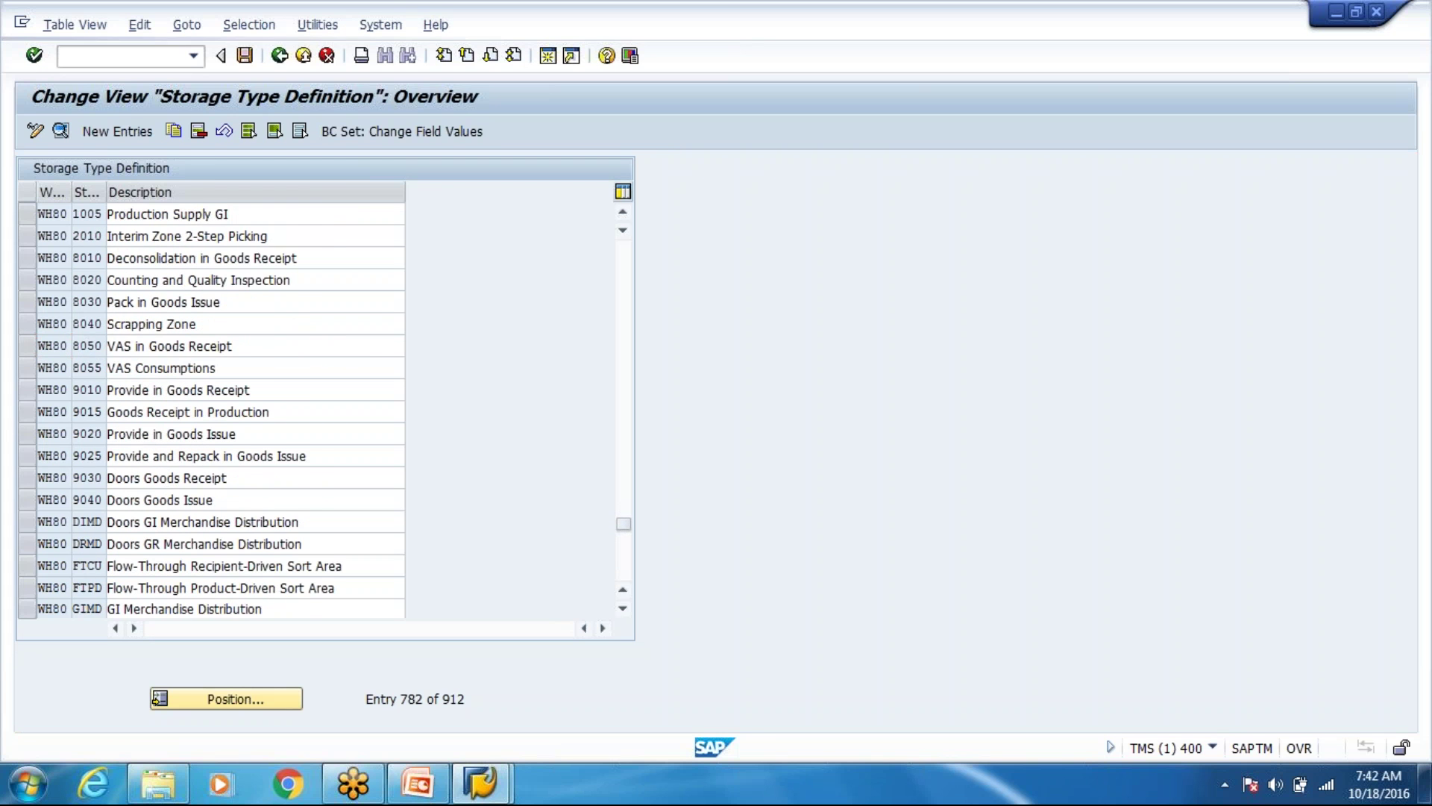
left_click(30, 436)
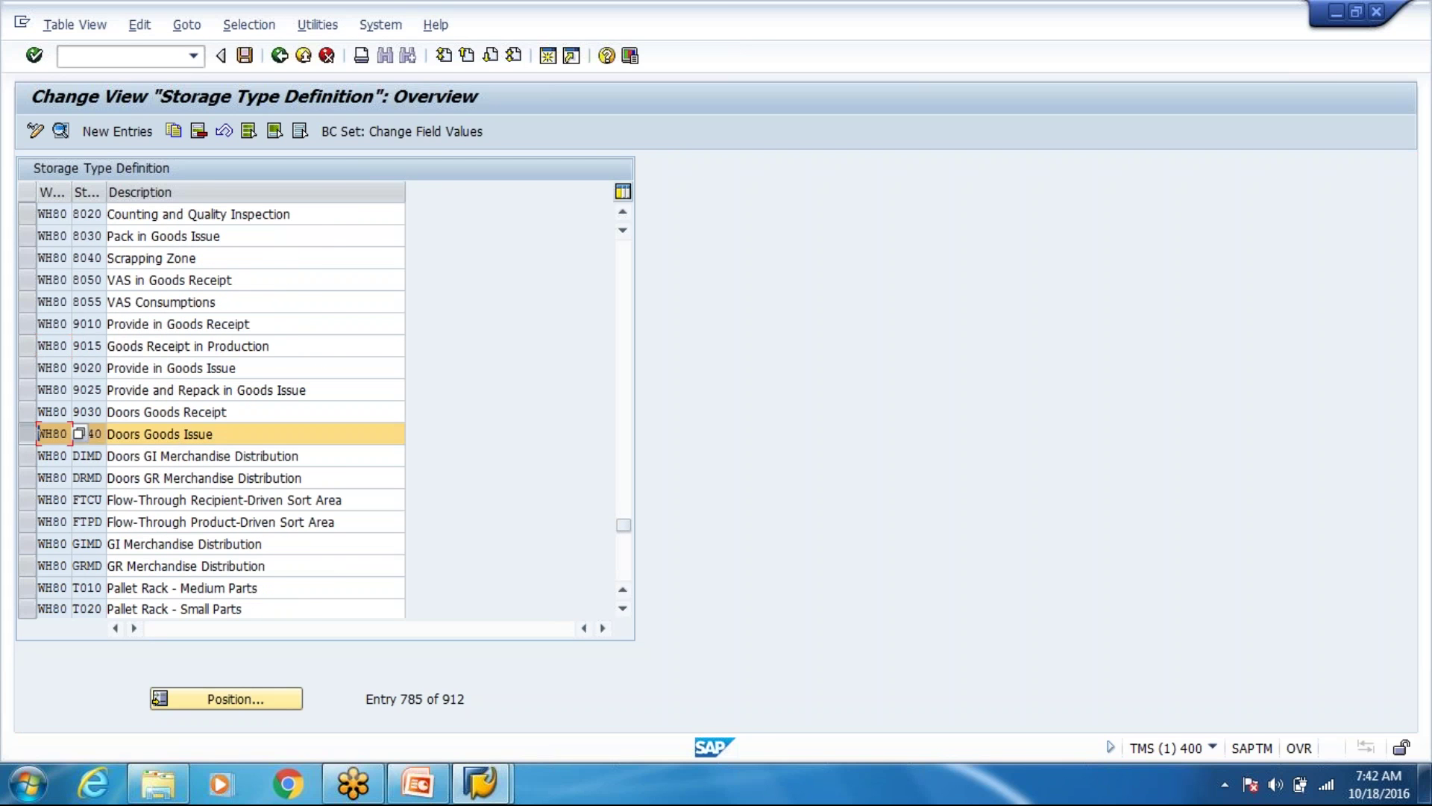
scroll(30, 435, "up", 3)
scroll(79, 433, "up", 3)
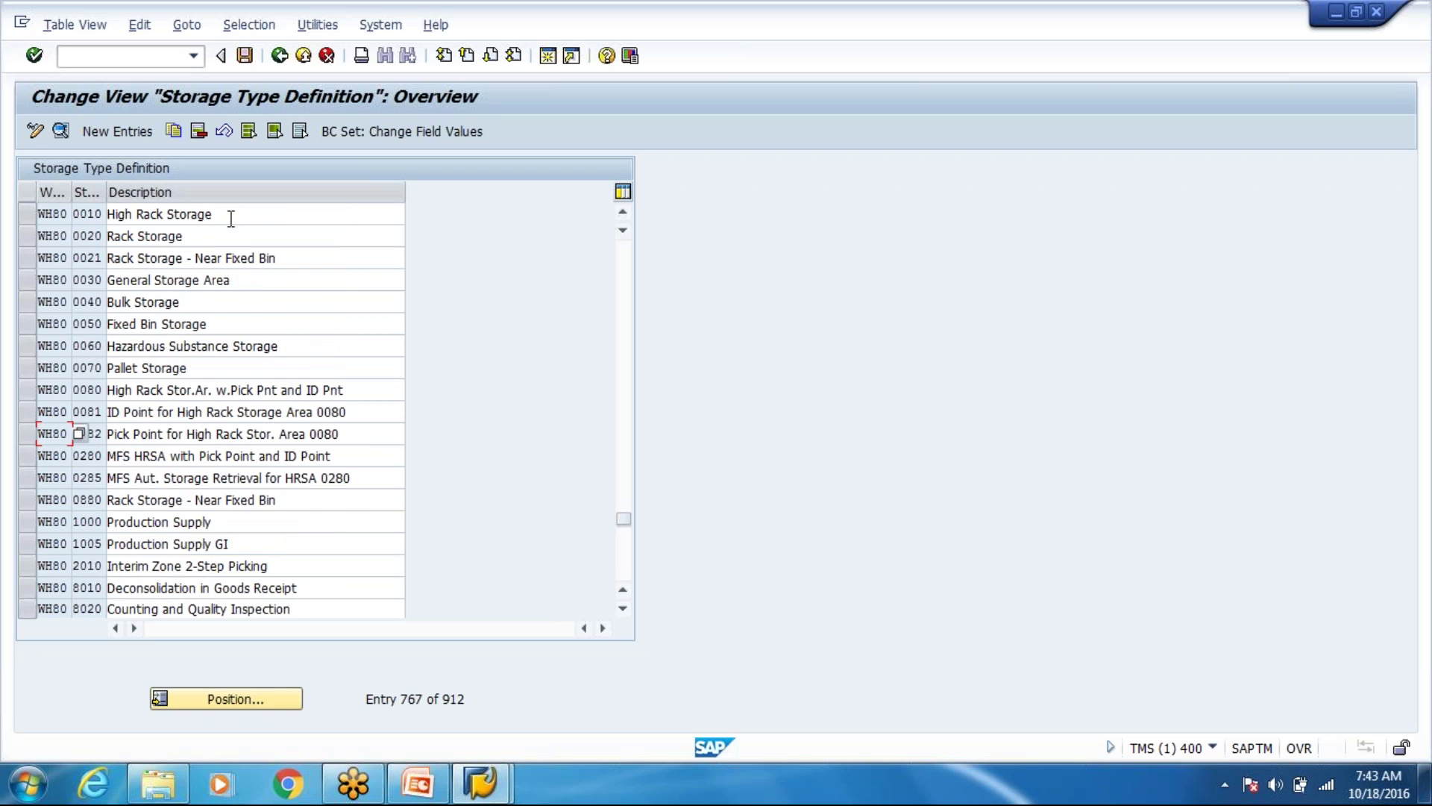
left_click(212, 214)
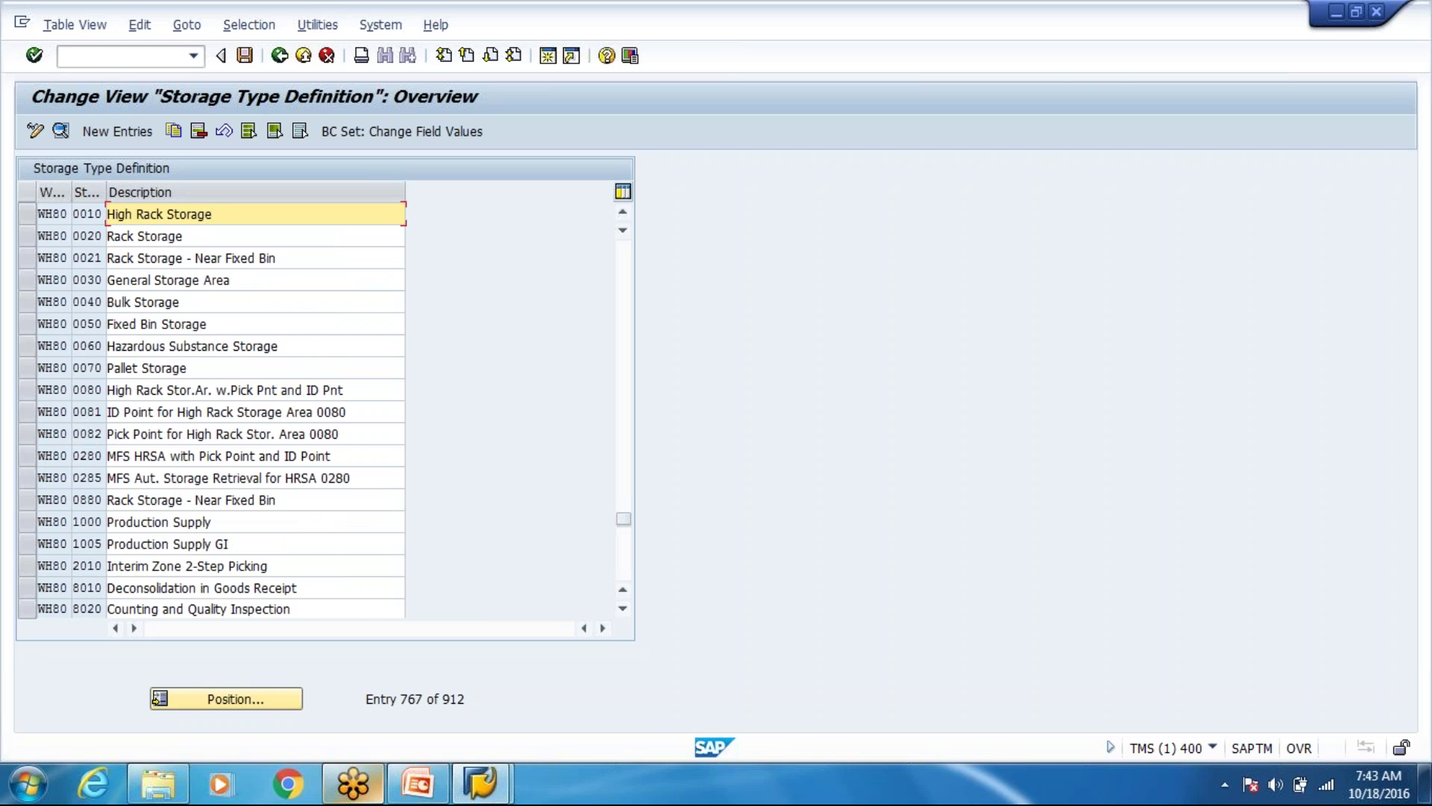
mouse_move(353, 783)
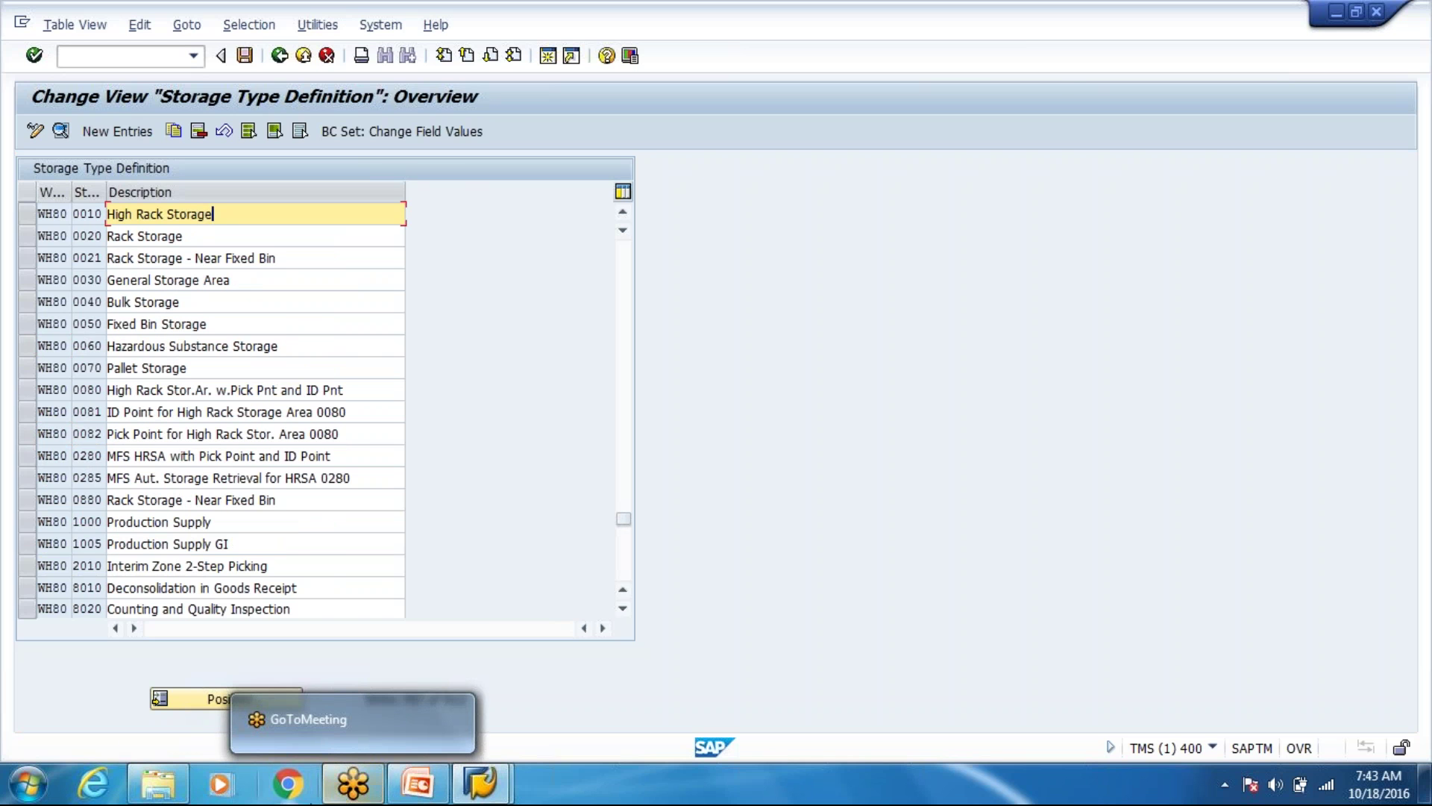
left_click(308, 719)
Restore the SAP Storage Type Definition overview for WH80 from the desktop.
key("super+d")
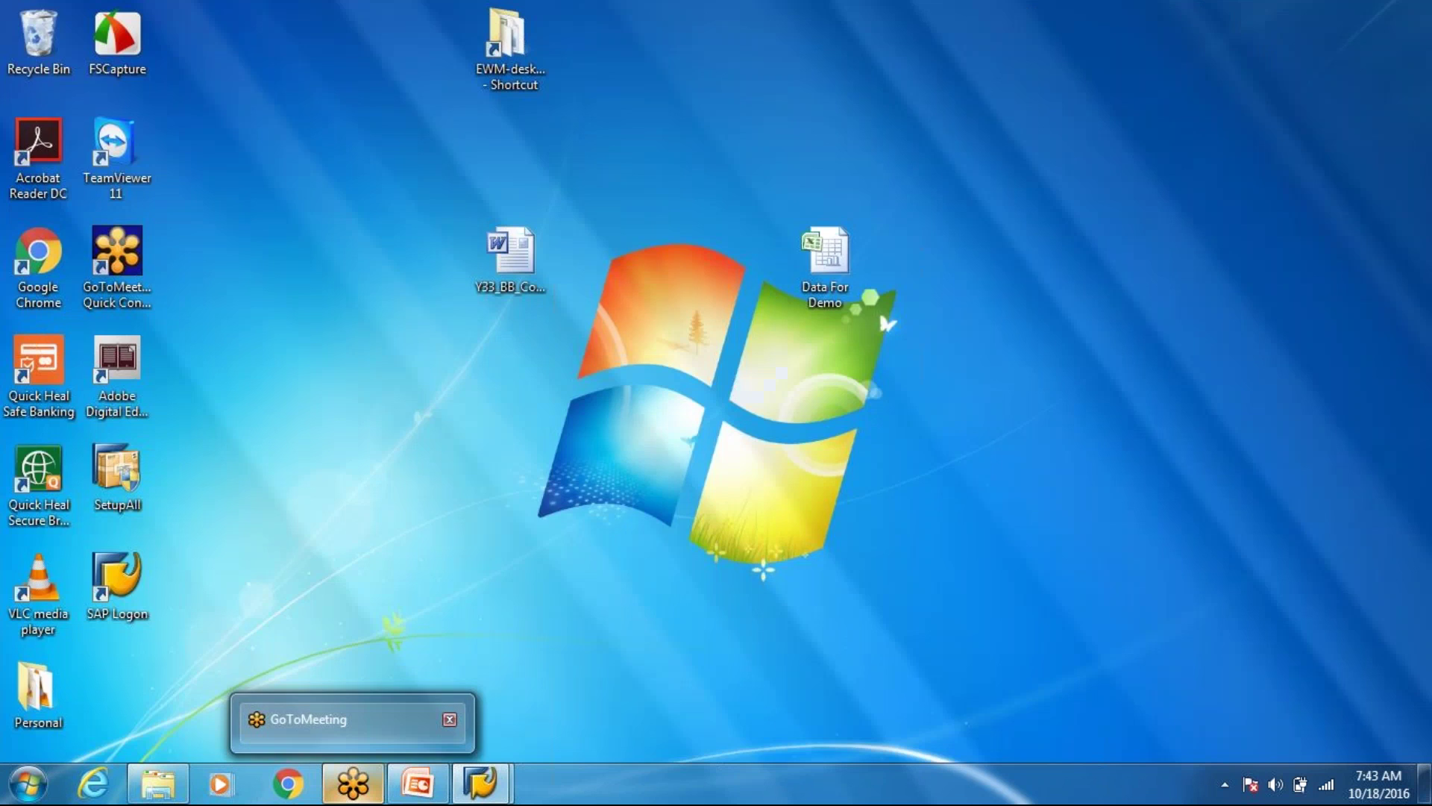
key("super+d")
left_click(147, 256)
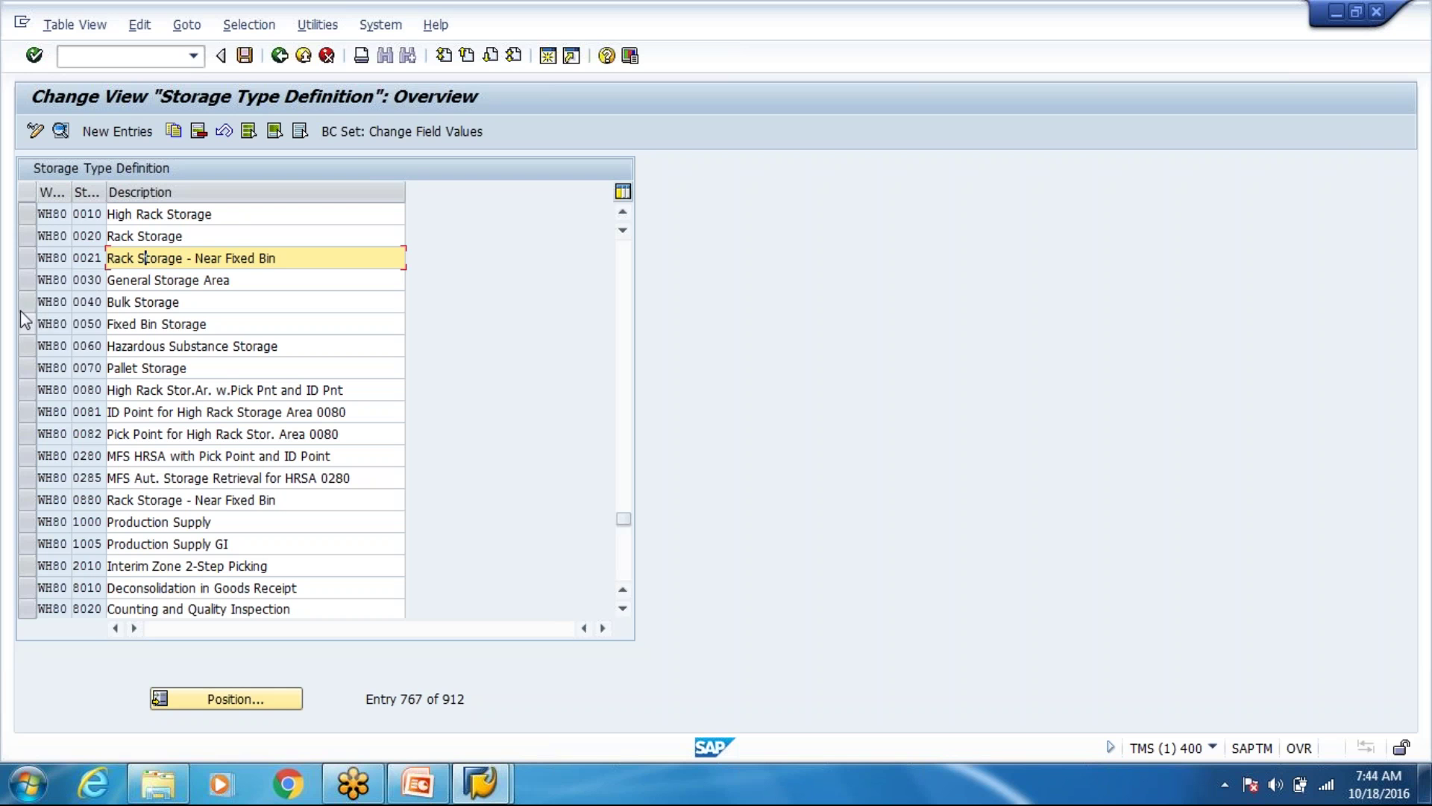
Select storage types 0010–0050 except 0021, add 0070, and copy them as new entries.
left_click_drag(29, 323, 30, 215)
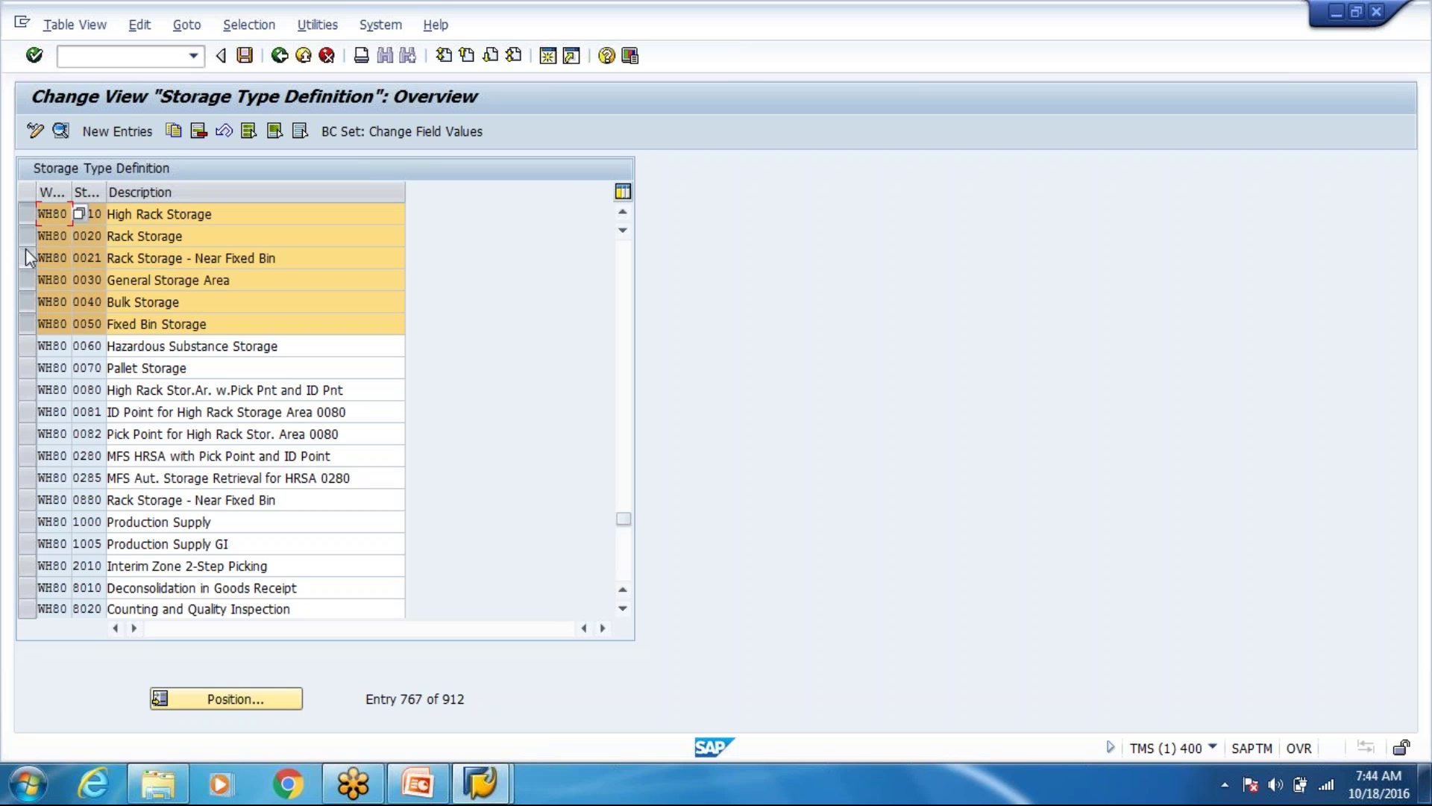
left_click(27, 257)
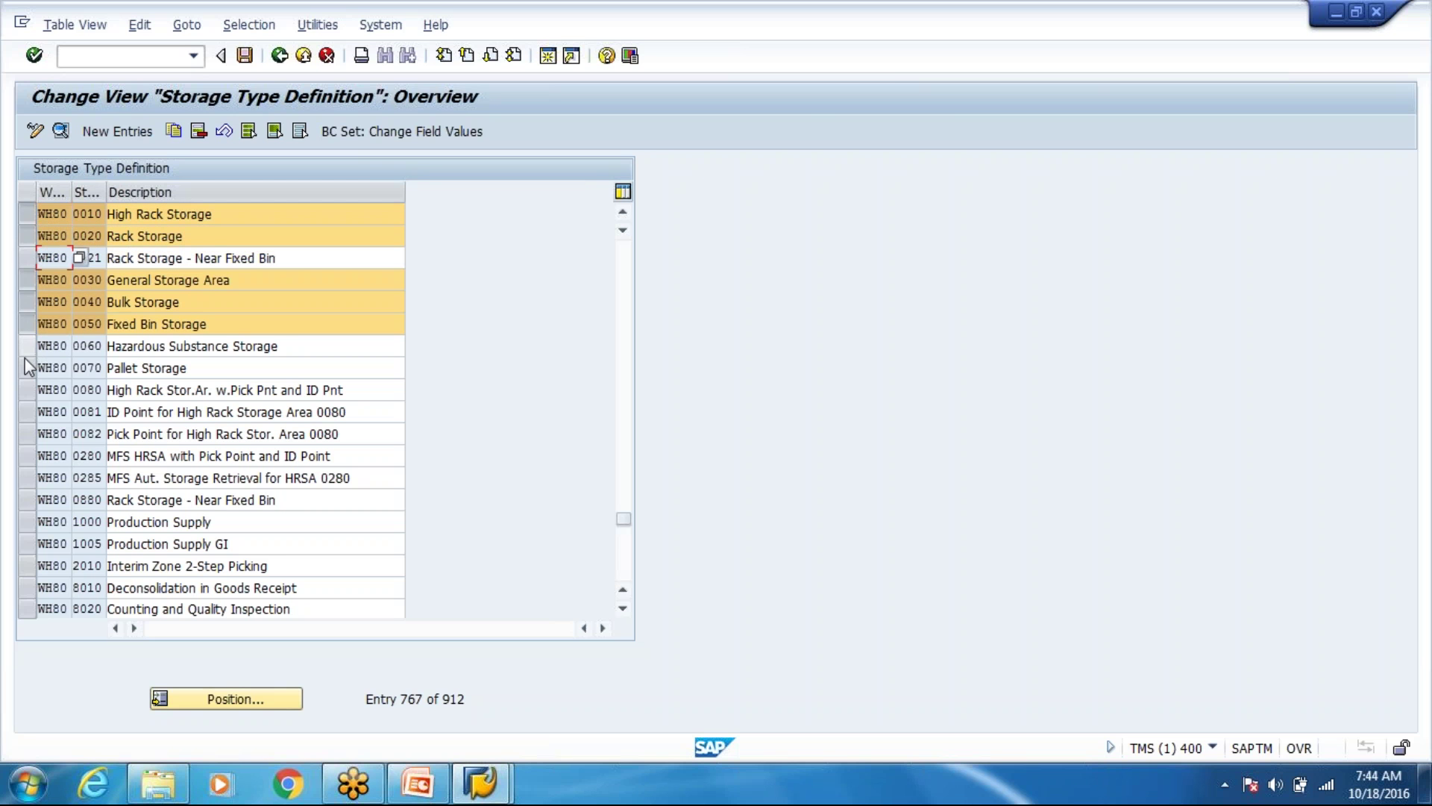
left_click(26, 360)
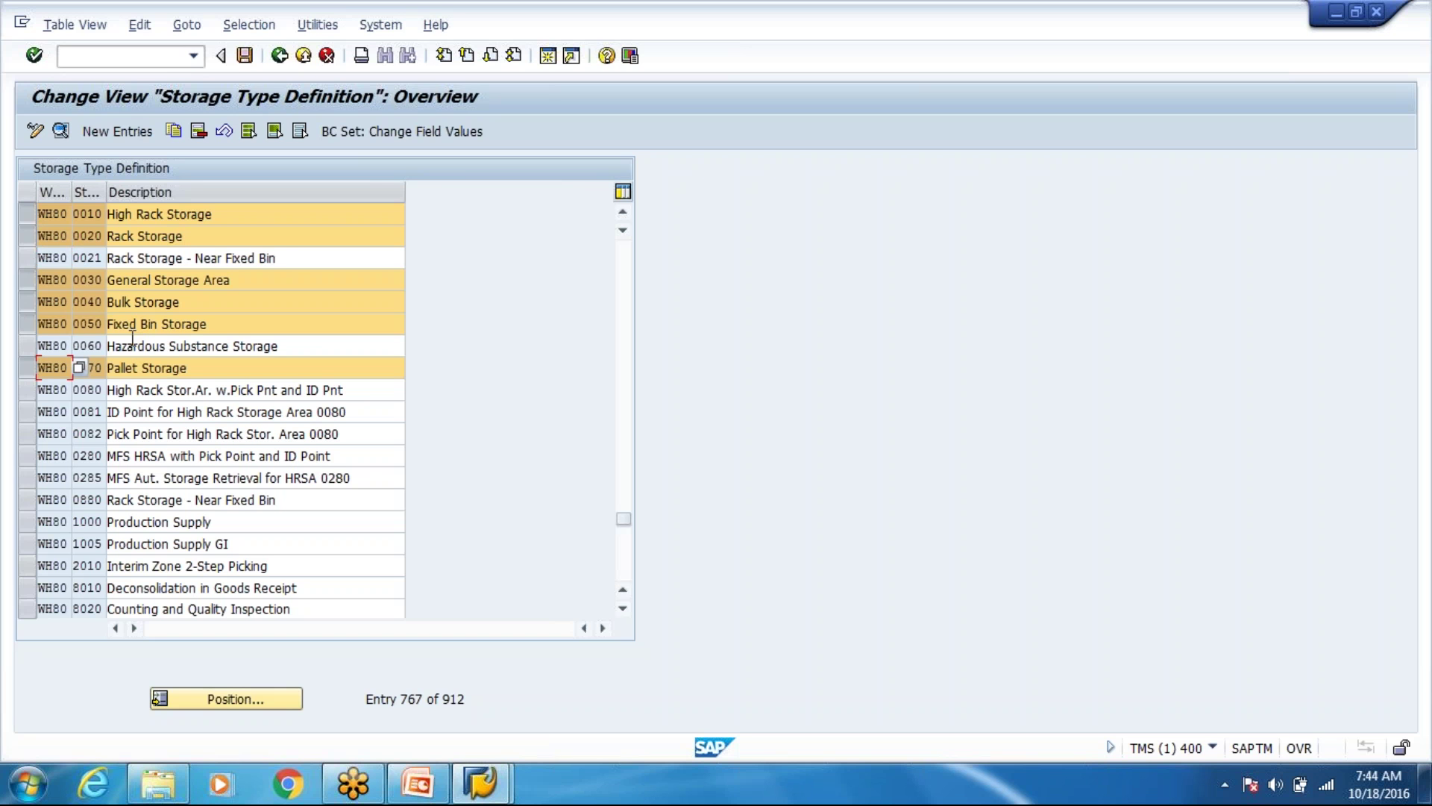
left_click(172, 133)
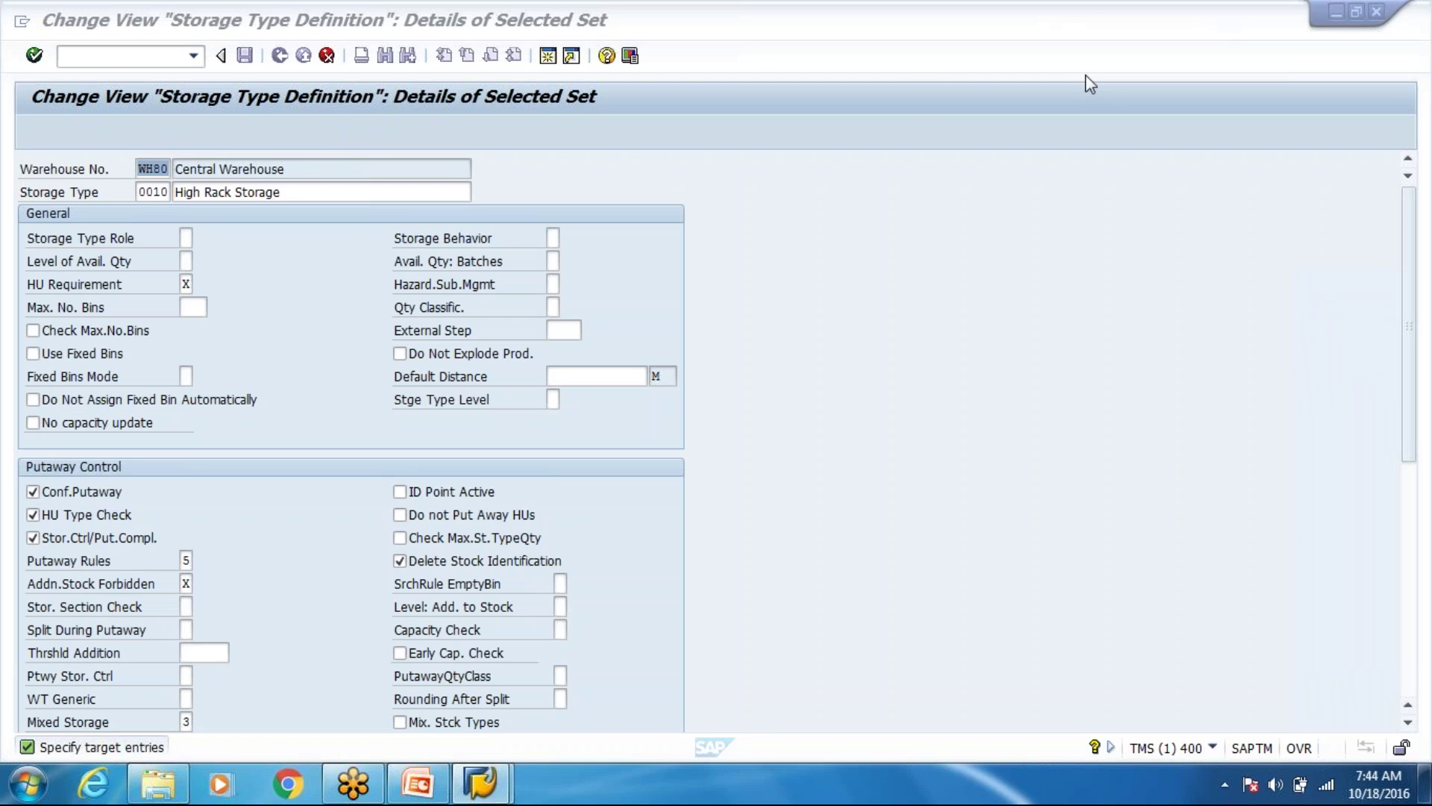
Renumber the first three copied storage types as 8001, 8002 and 8003.
left_click(167, 198)
key("BackSpace")
key("BackSpace")
key("BackSpace")
key("BackSpace")
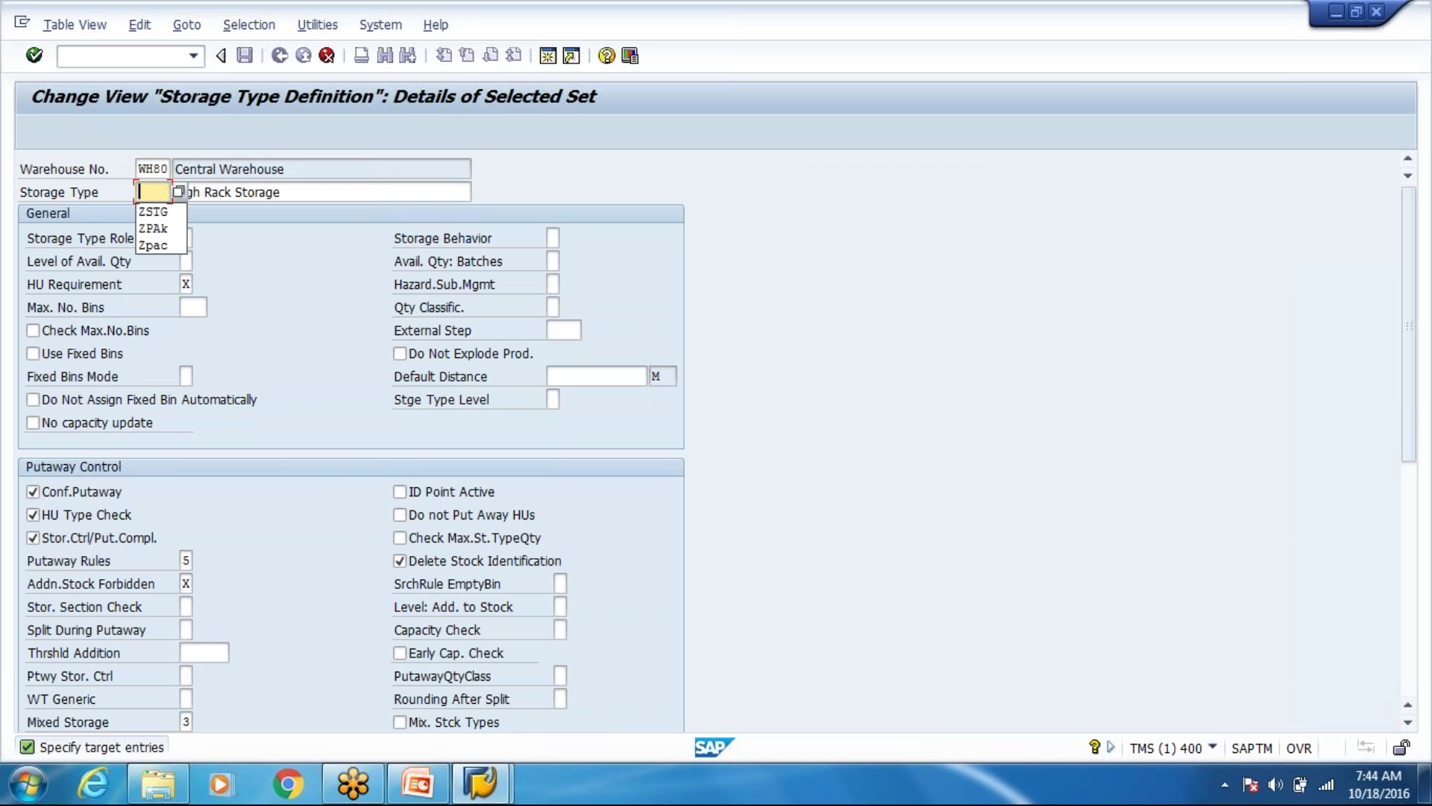
key("Escape")
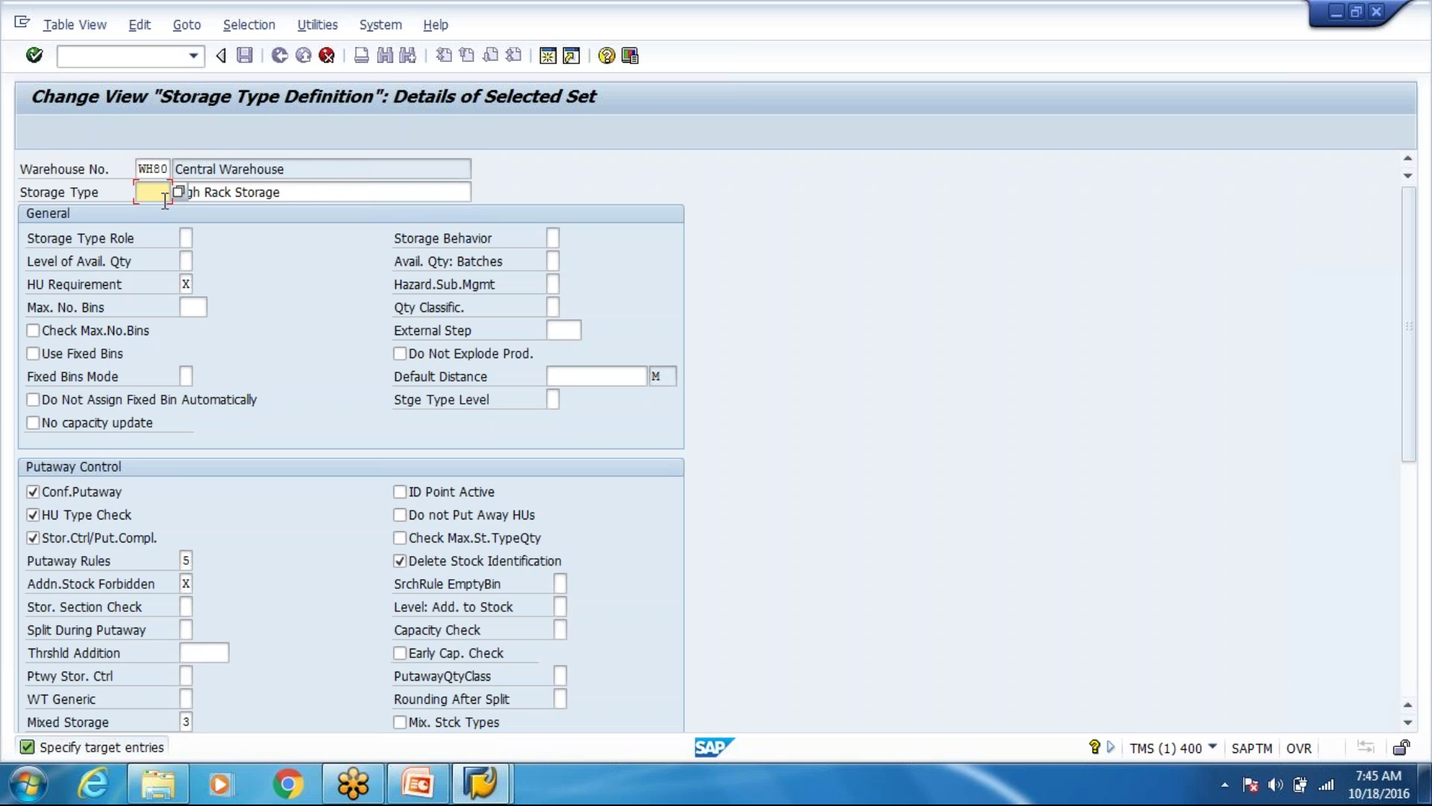
type("8001")
key("Return")
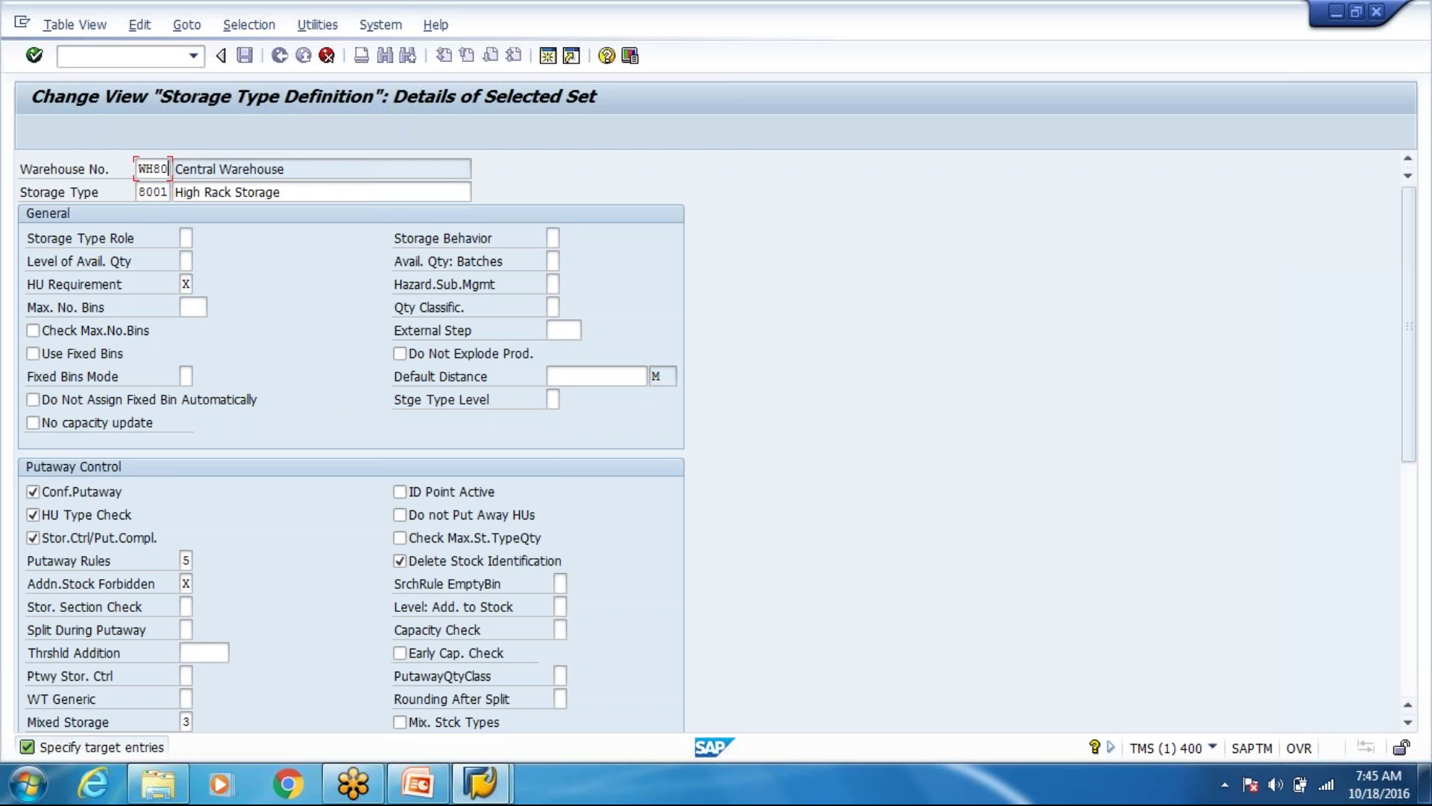
left_click(152, 192)
type("8002")
key("Return")
left_click(152, 192)
key("BackSpace")
type("800")
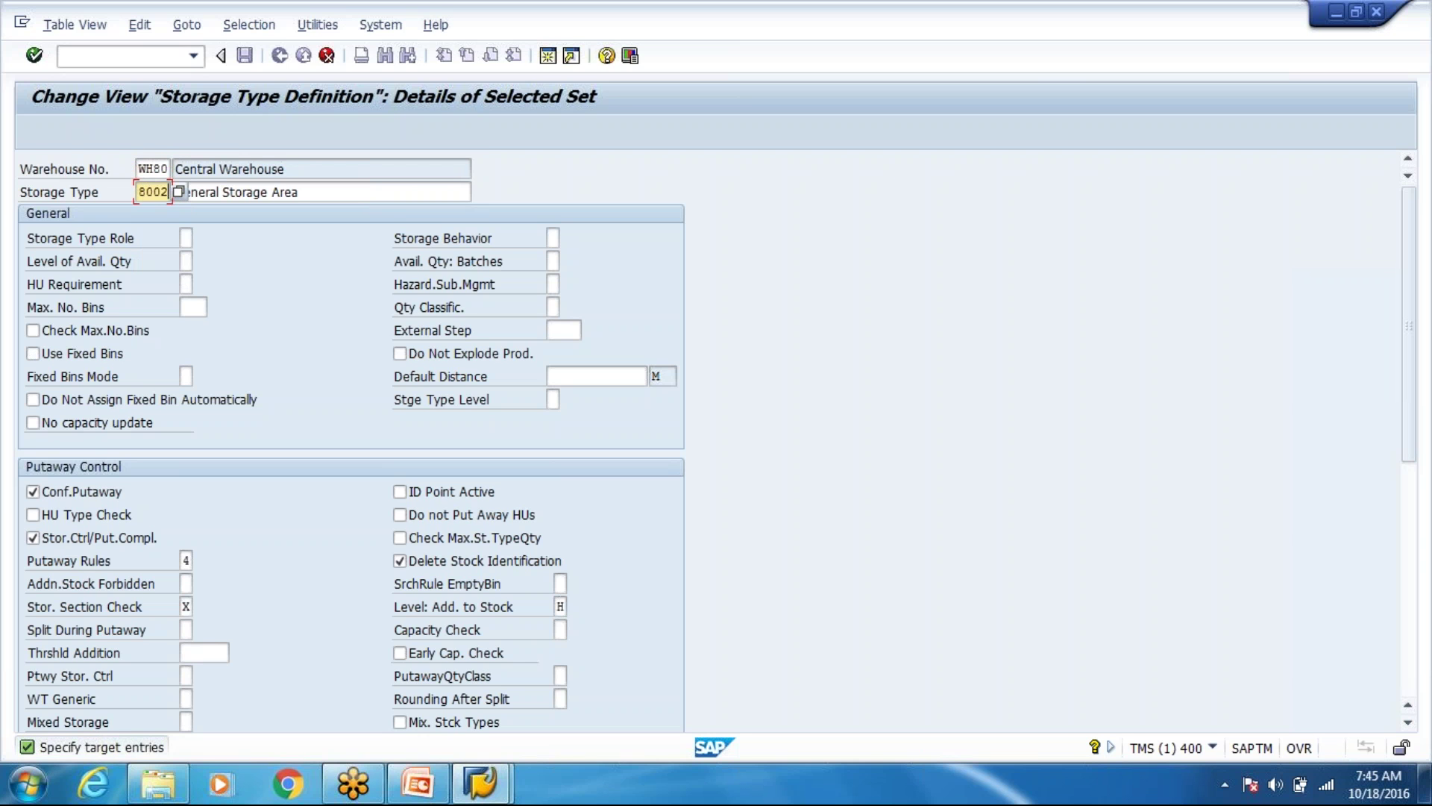
type("3")
key("Return")
Renumber the remaining copies through 8006 for Pallet Storage, then save the new storage types.
key("BackSpace")
key("BackSpace")
key("BackSpace")
key("BackSpace")
type("800")
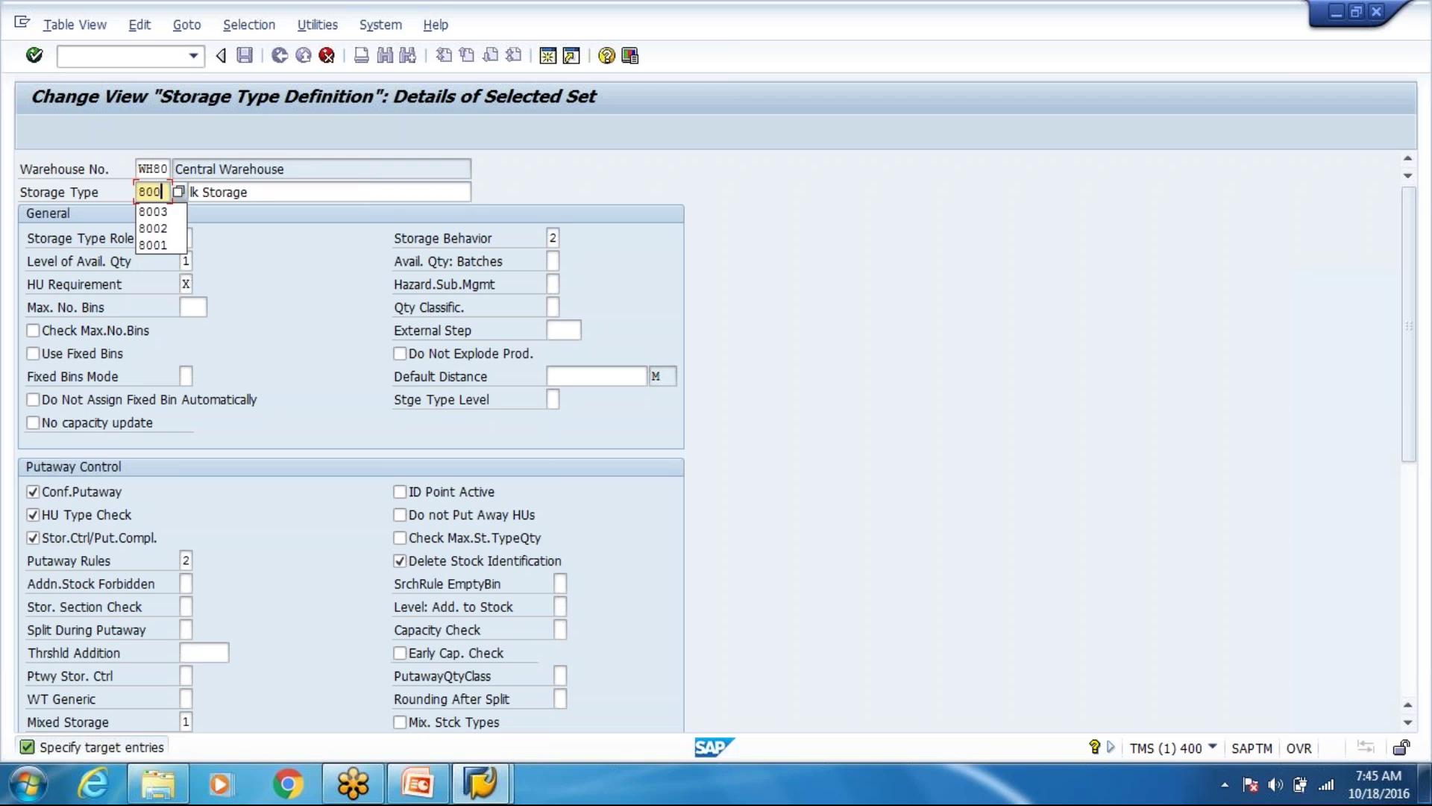
type("2")
key("Return")
key("BackSpace")
type("800")
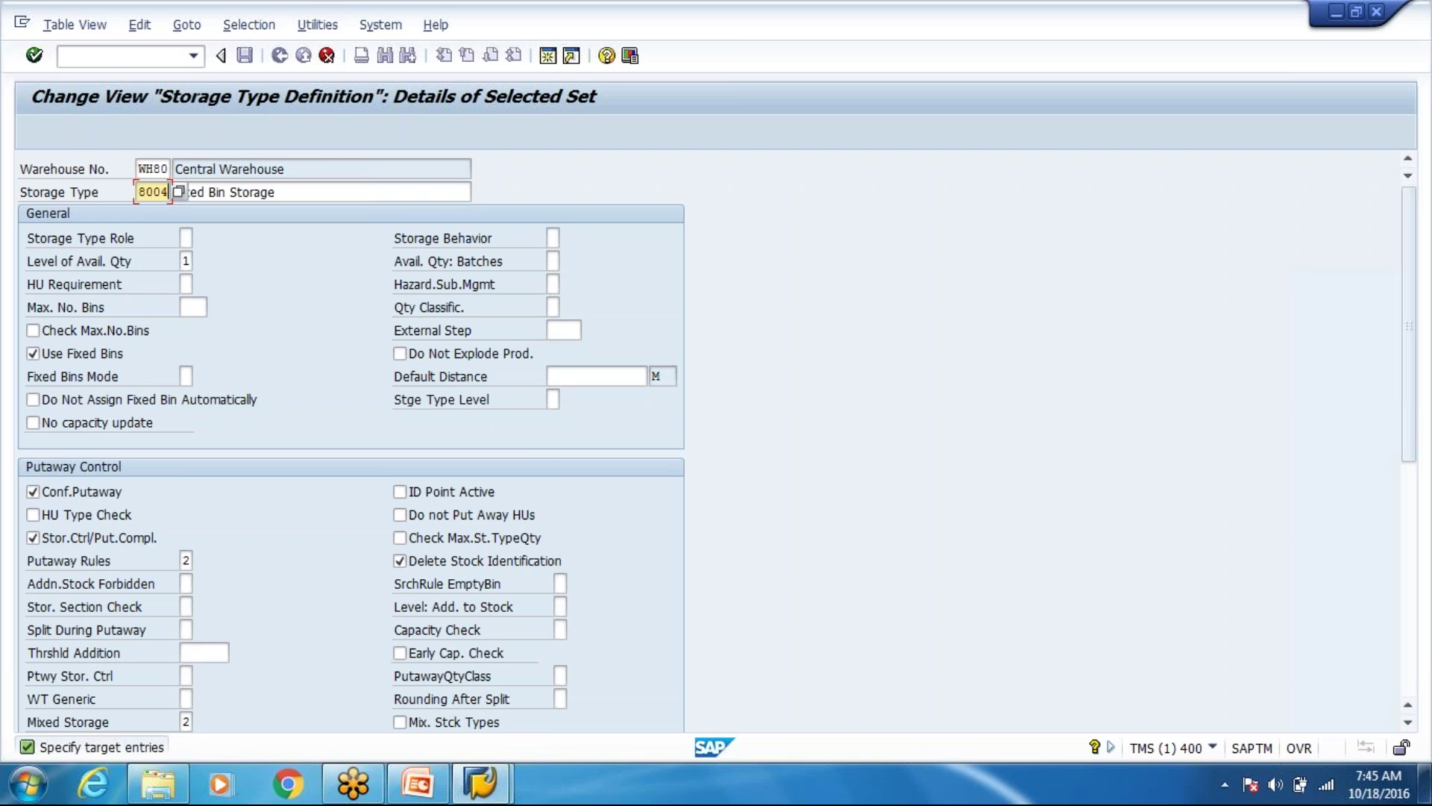
key("Return")
key("Tab")
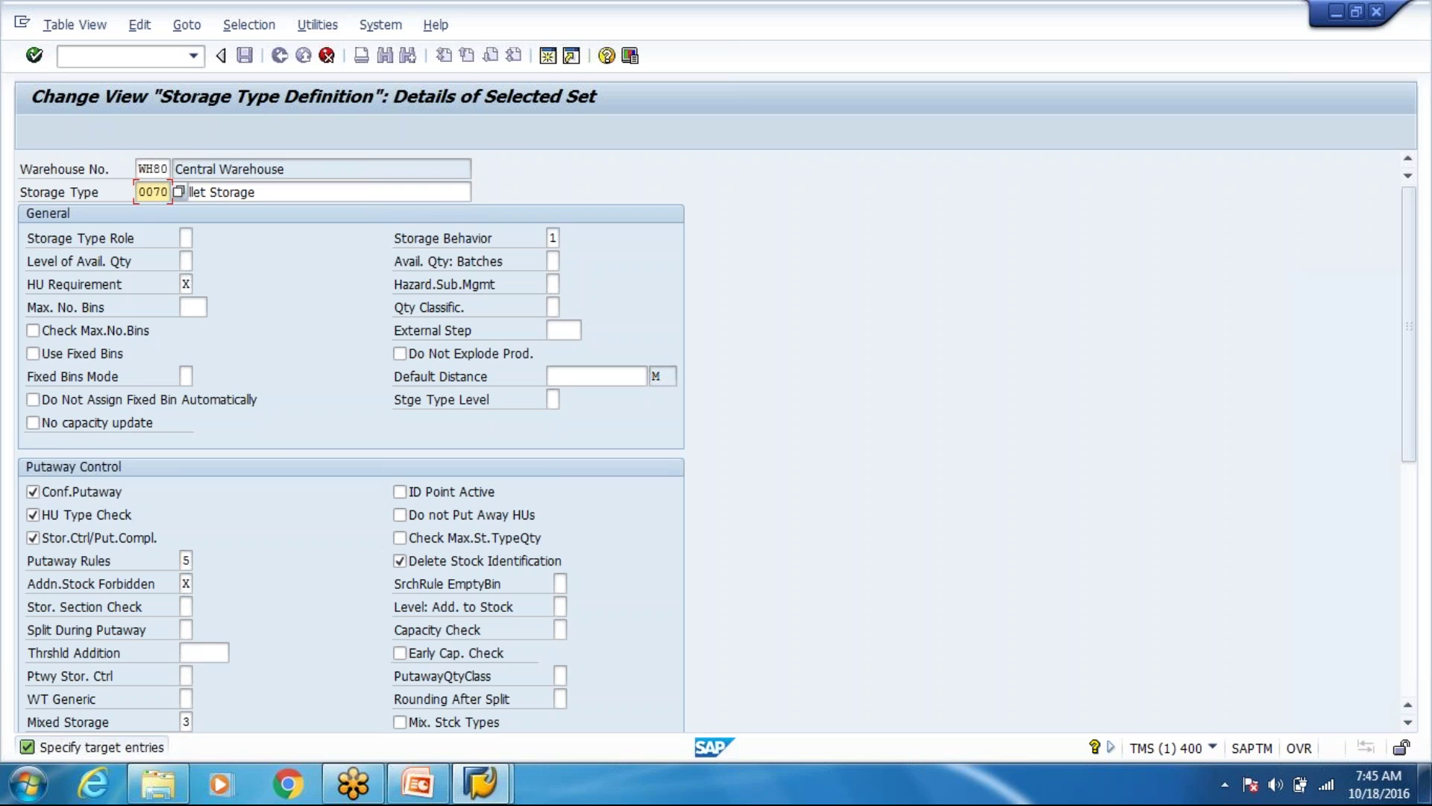
key("BackSpace")
type("8005")
key("BackSpace")
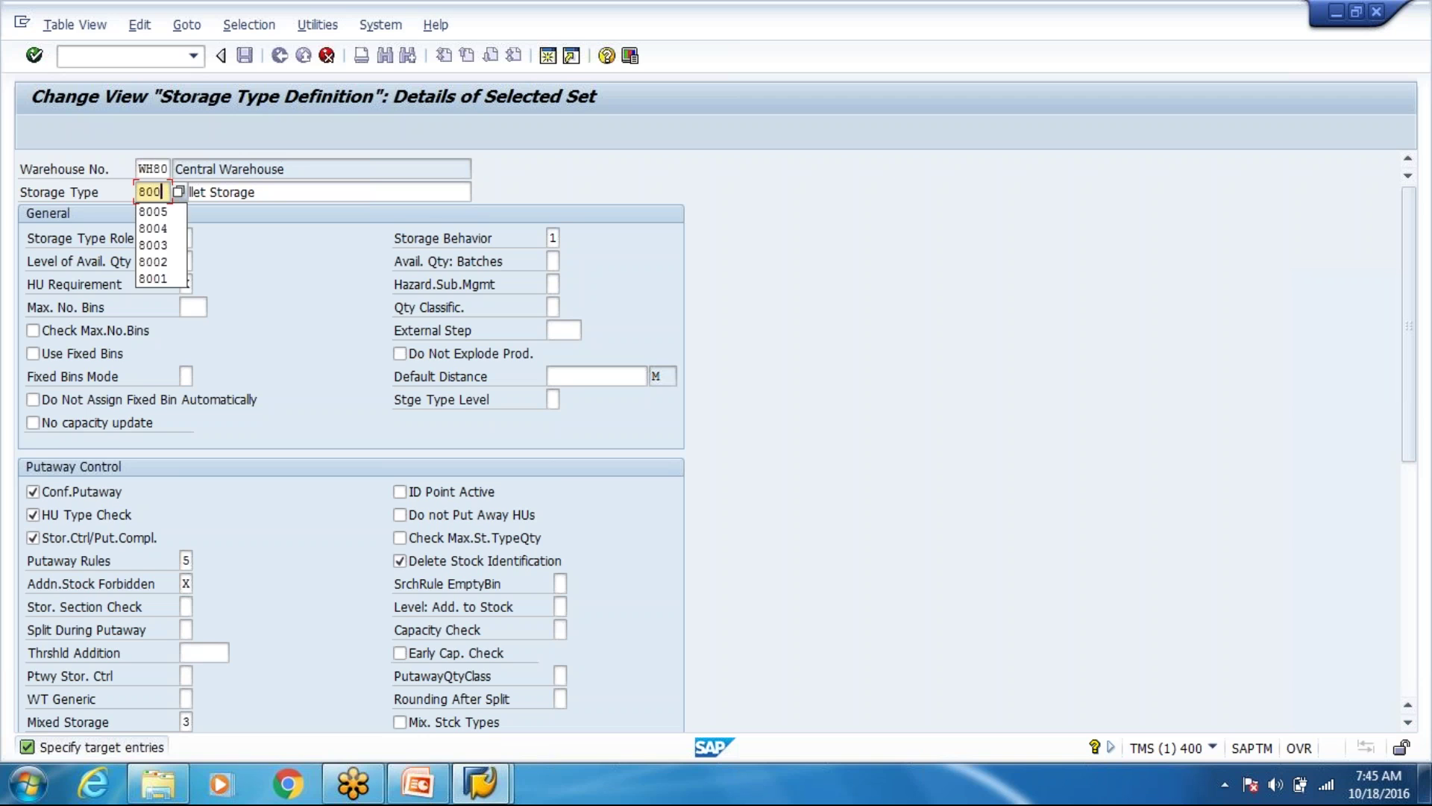
type("6")
key("Return")
key("Page_Down")
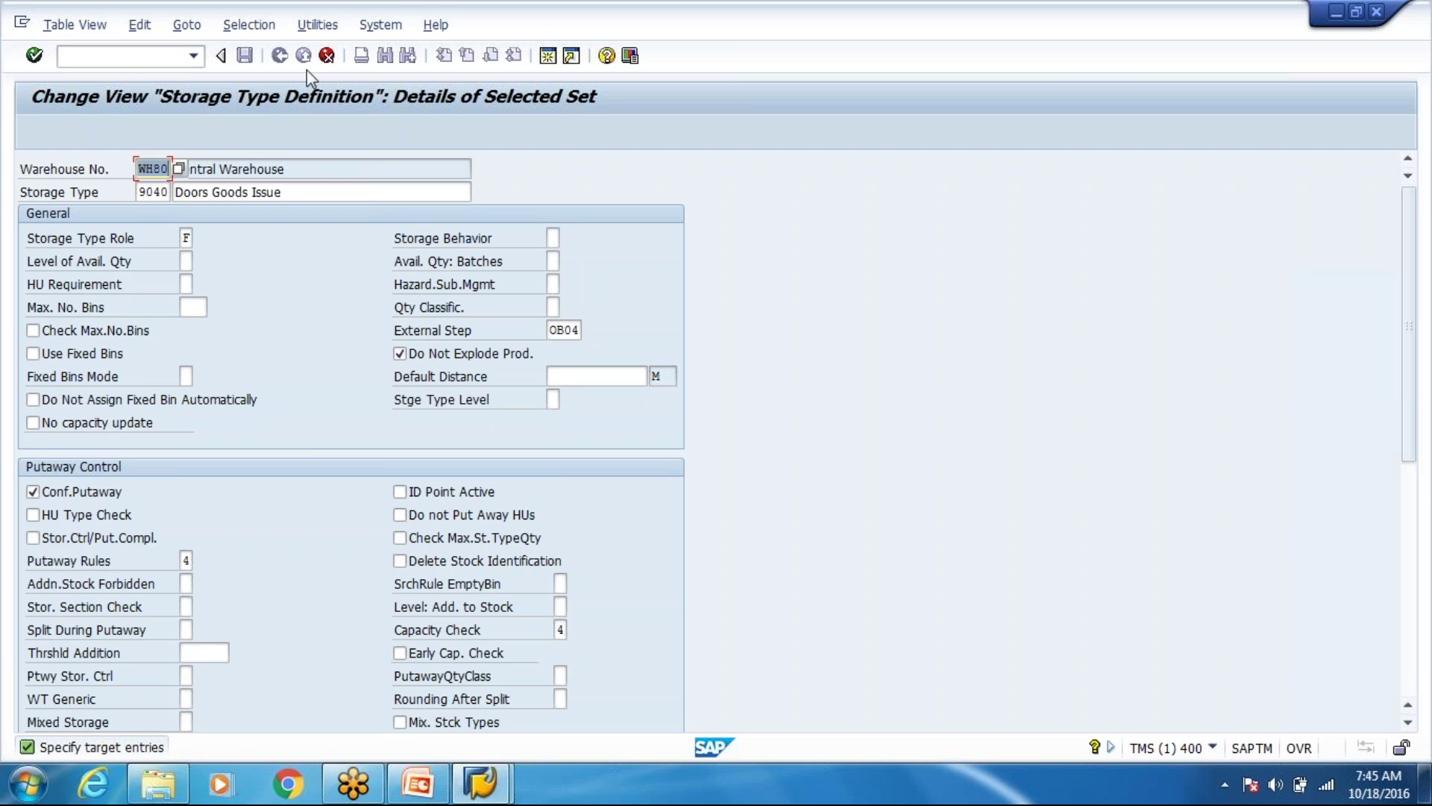
left_click(326, 55)
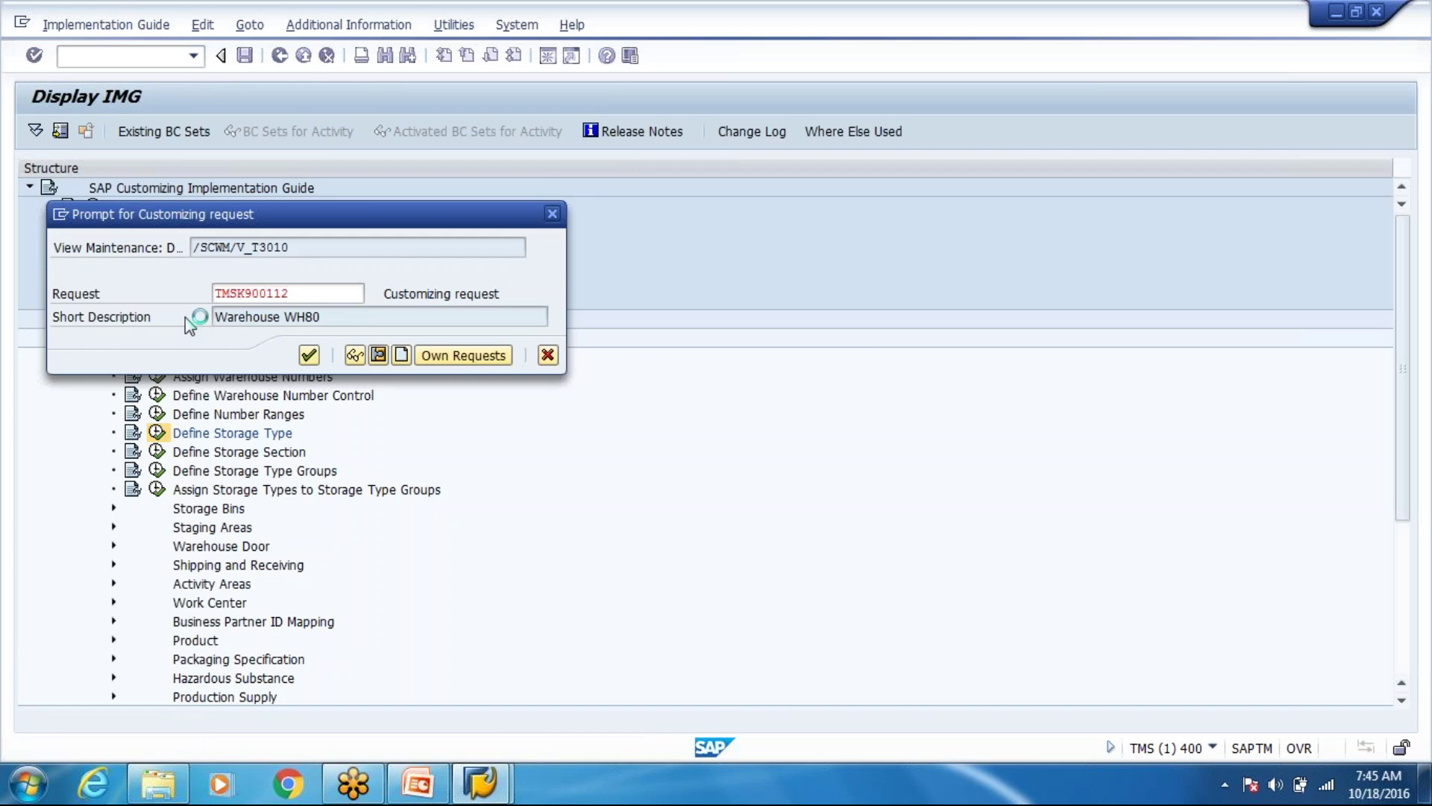
Confirm the customizing request to save types 8001–8006, then open 8001's details.
key("Return")
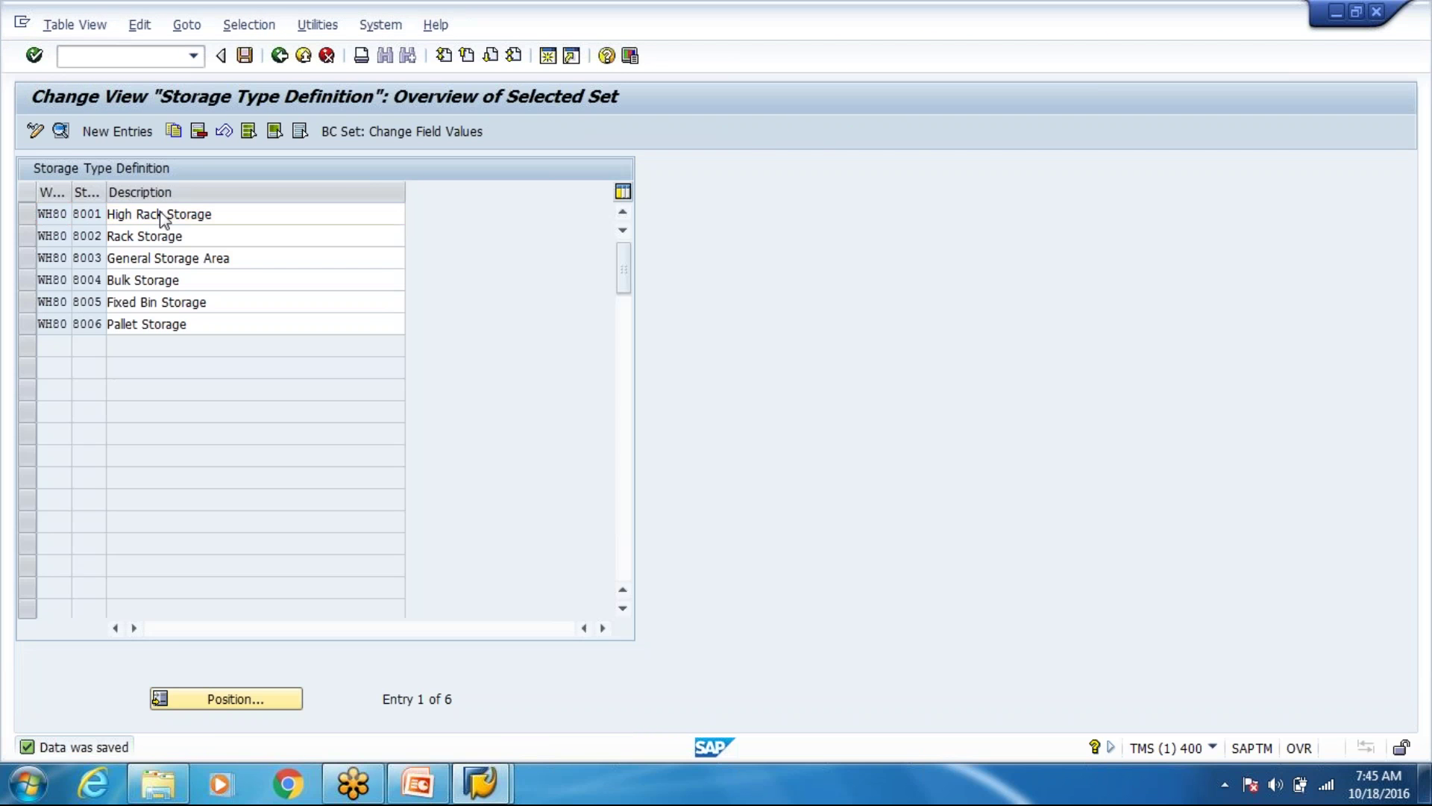
key("F2")
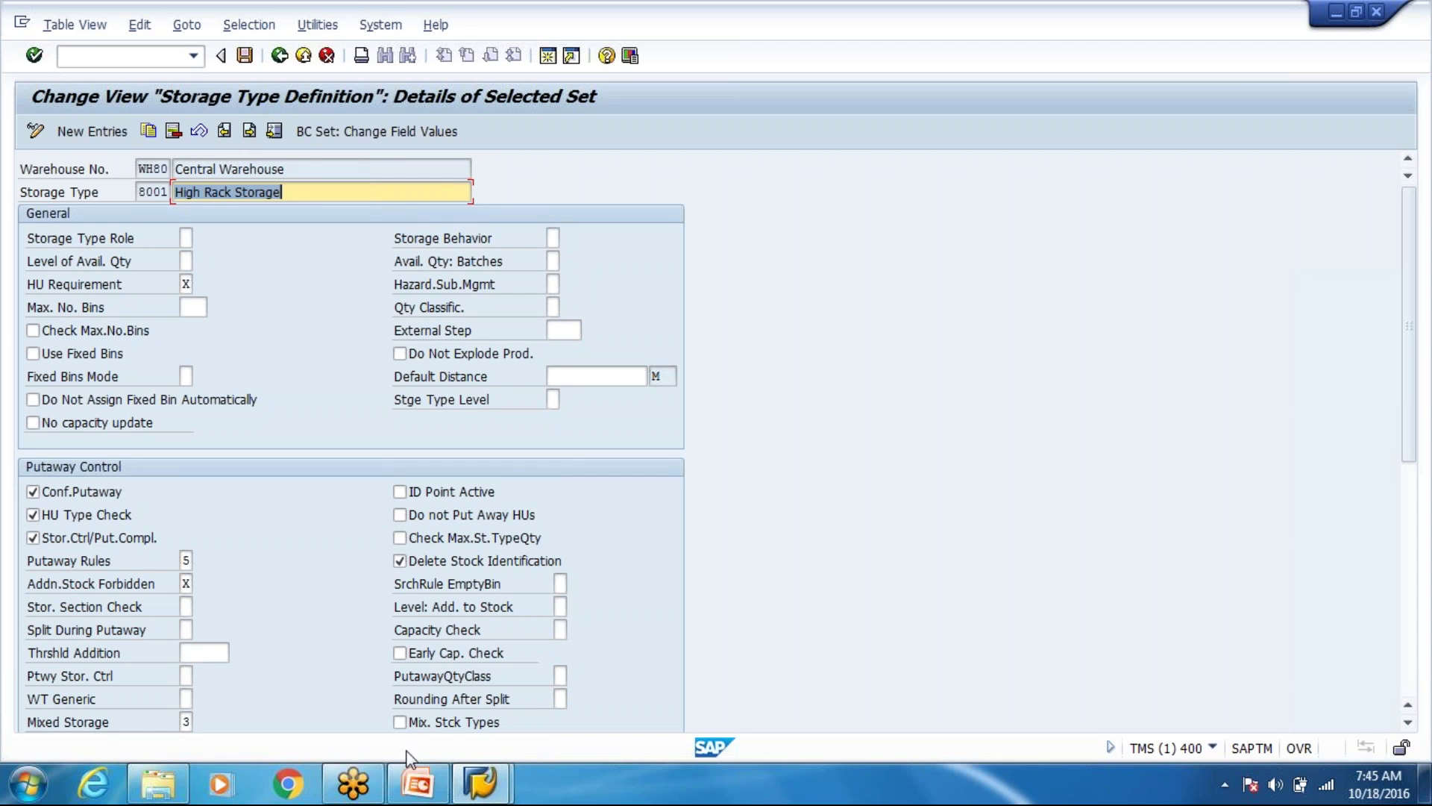
right_click(418, 783)
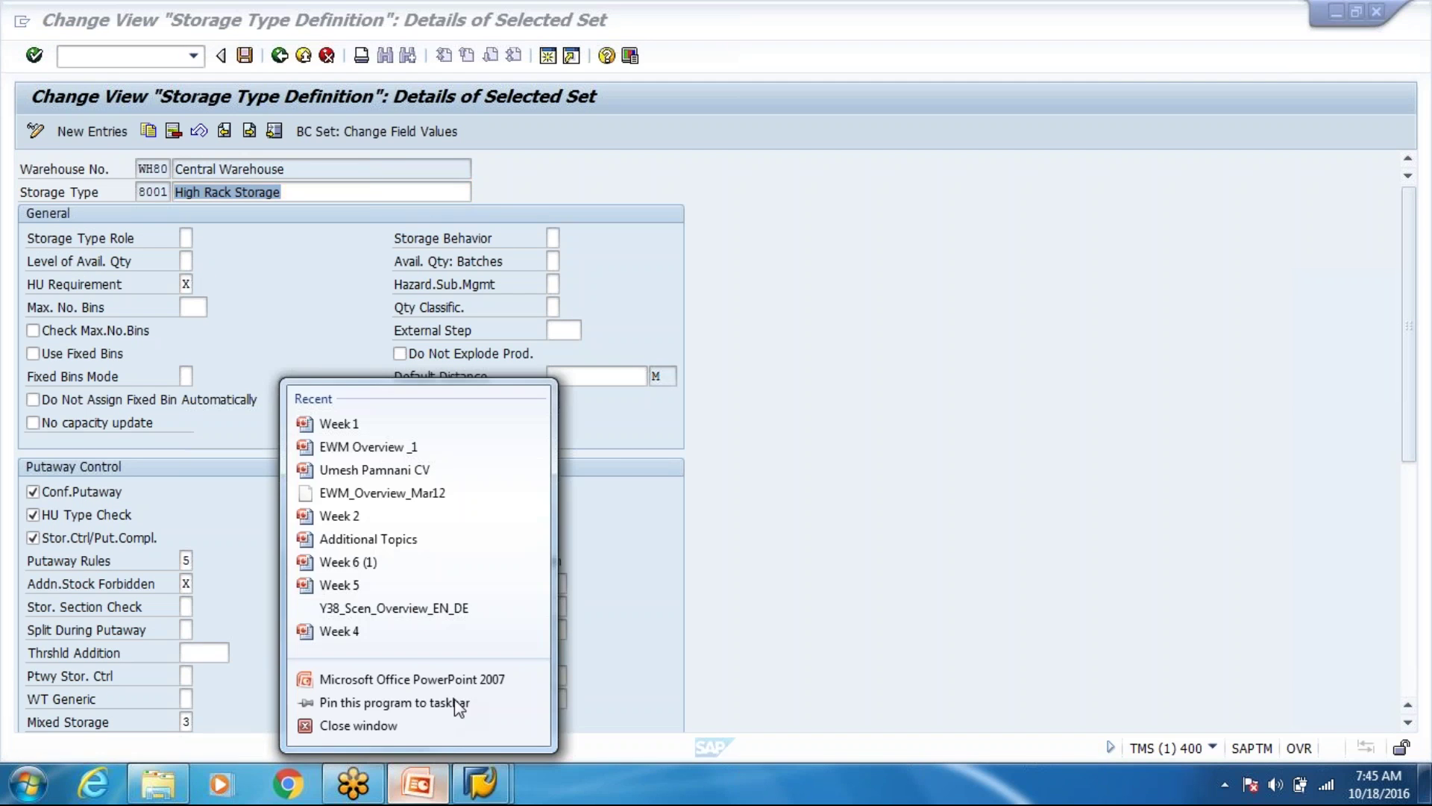
left_click(774, 640)
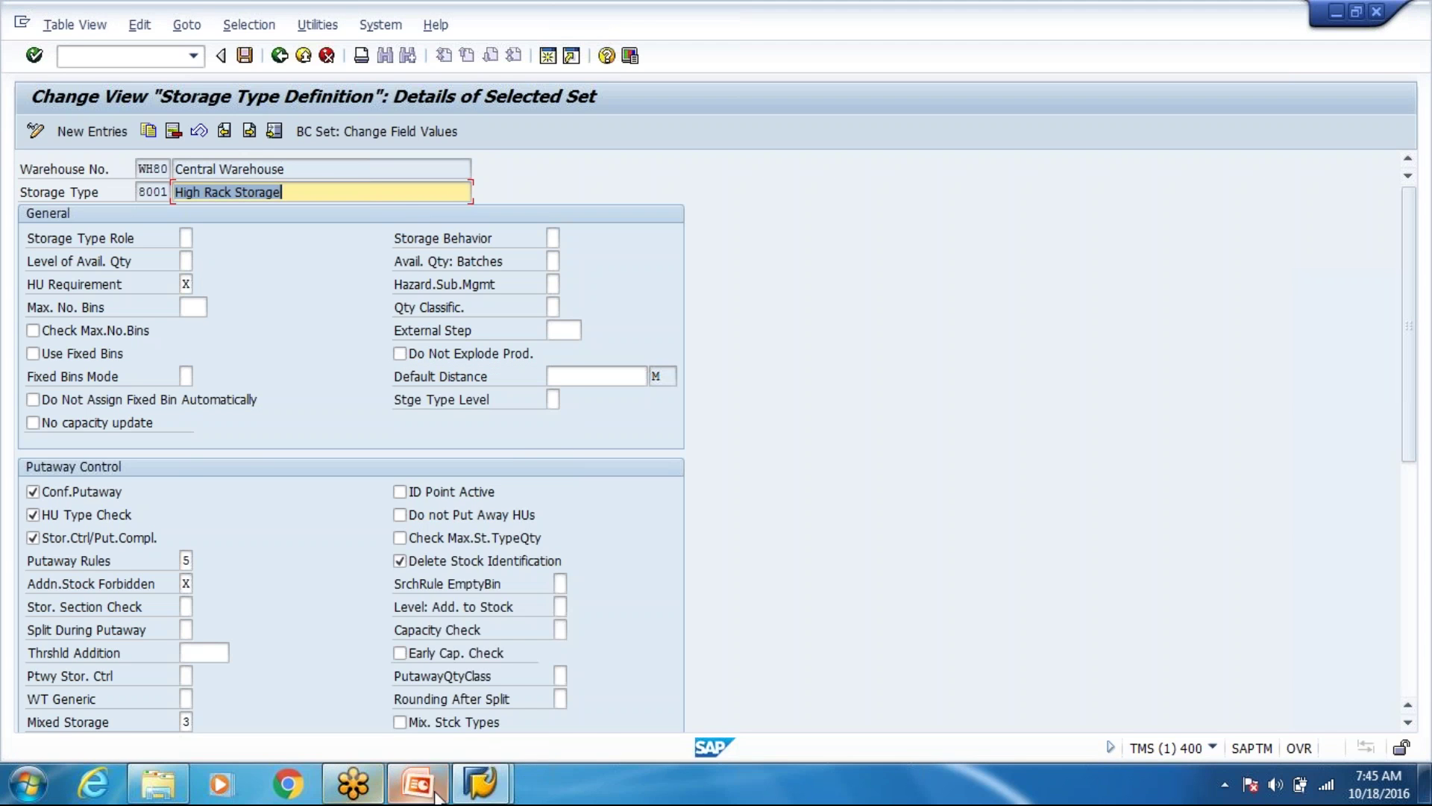
mouse_move(480, 785)
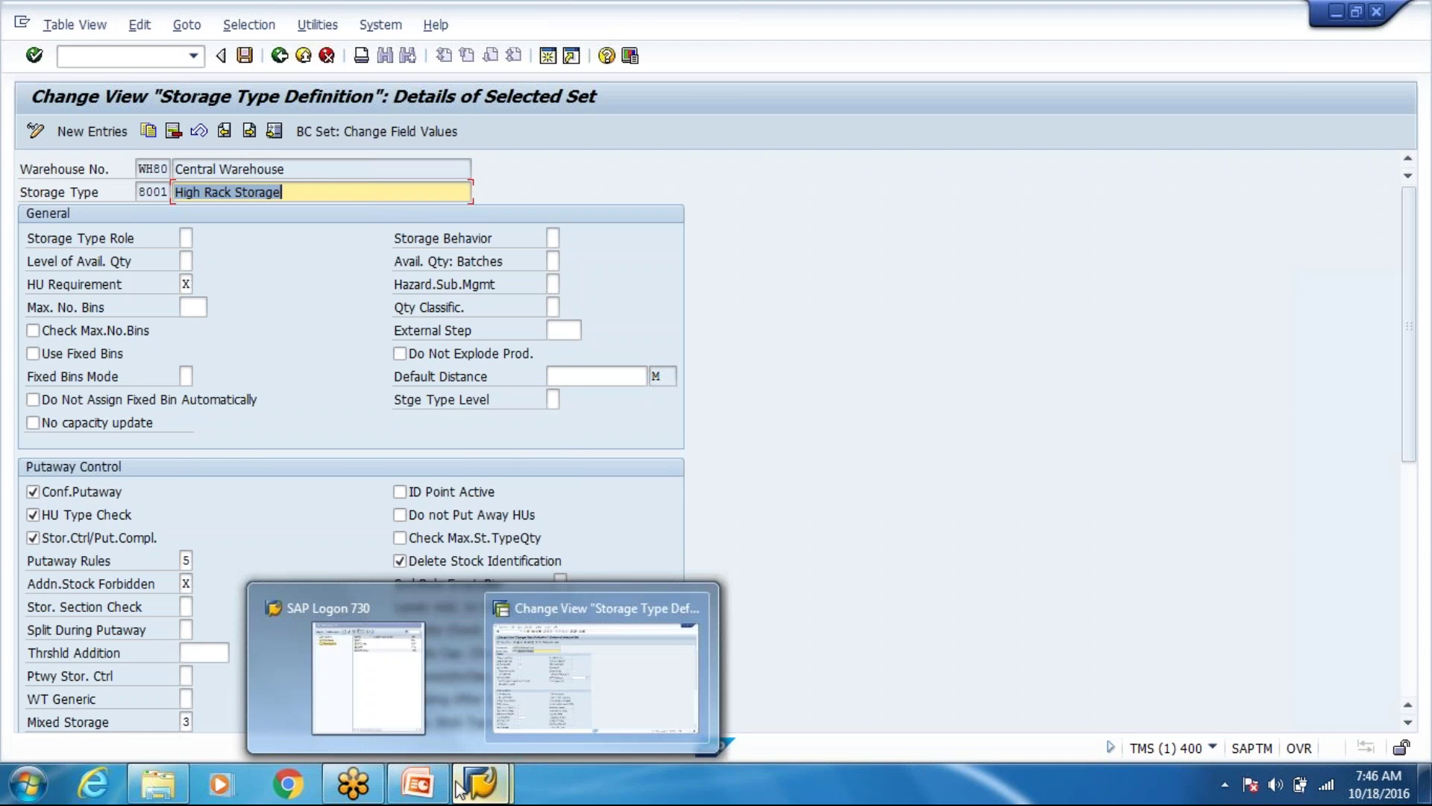
left_click(446, 778)
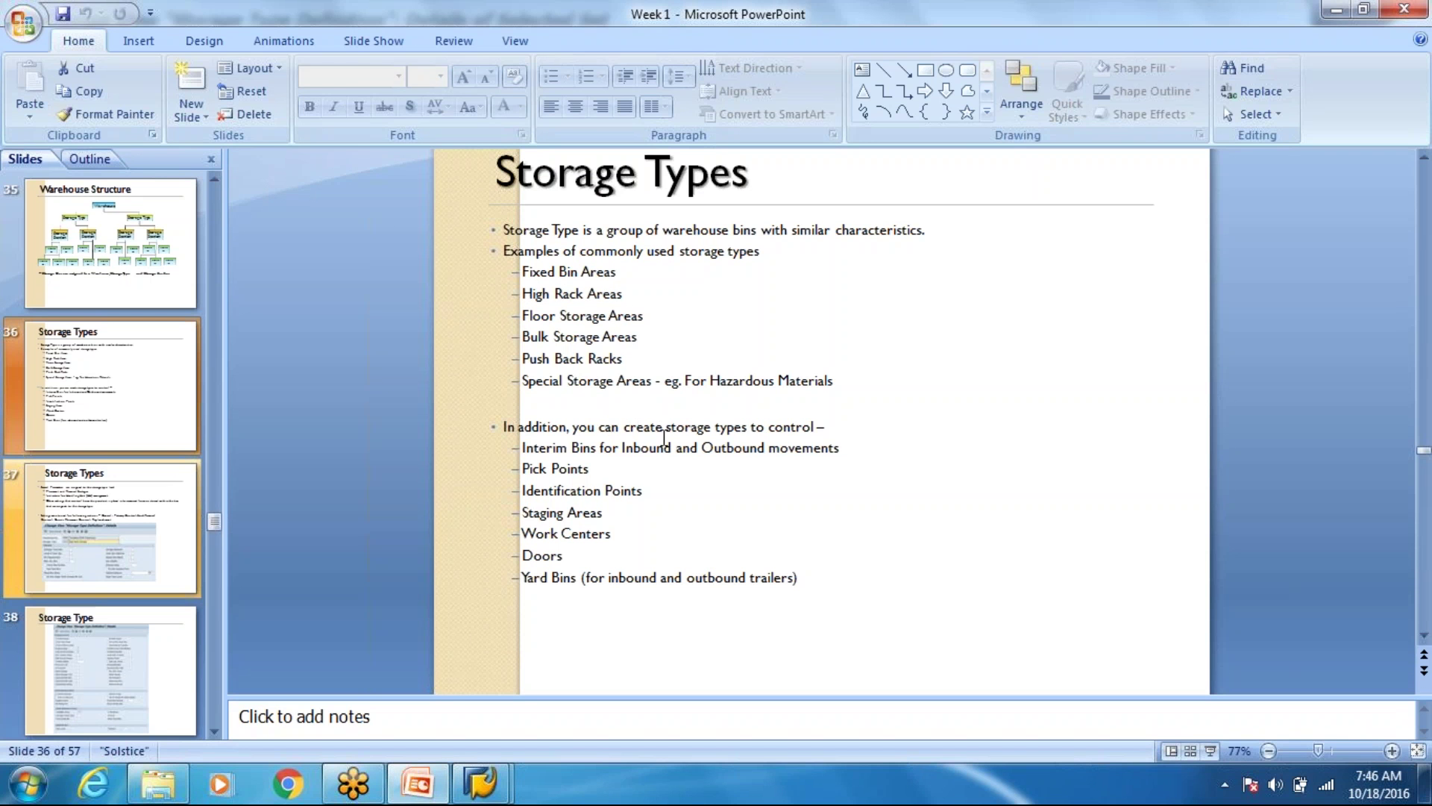
left_click(734, 427)
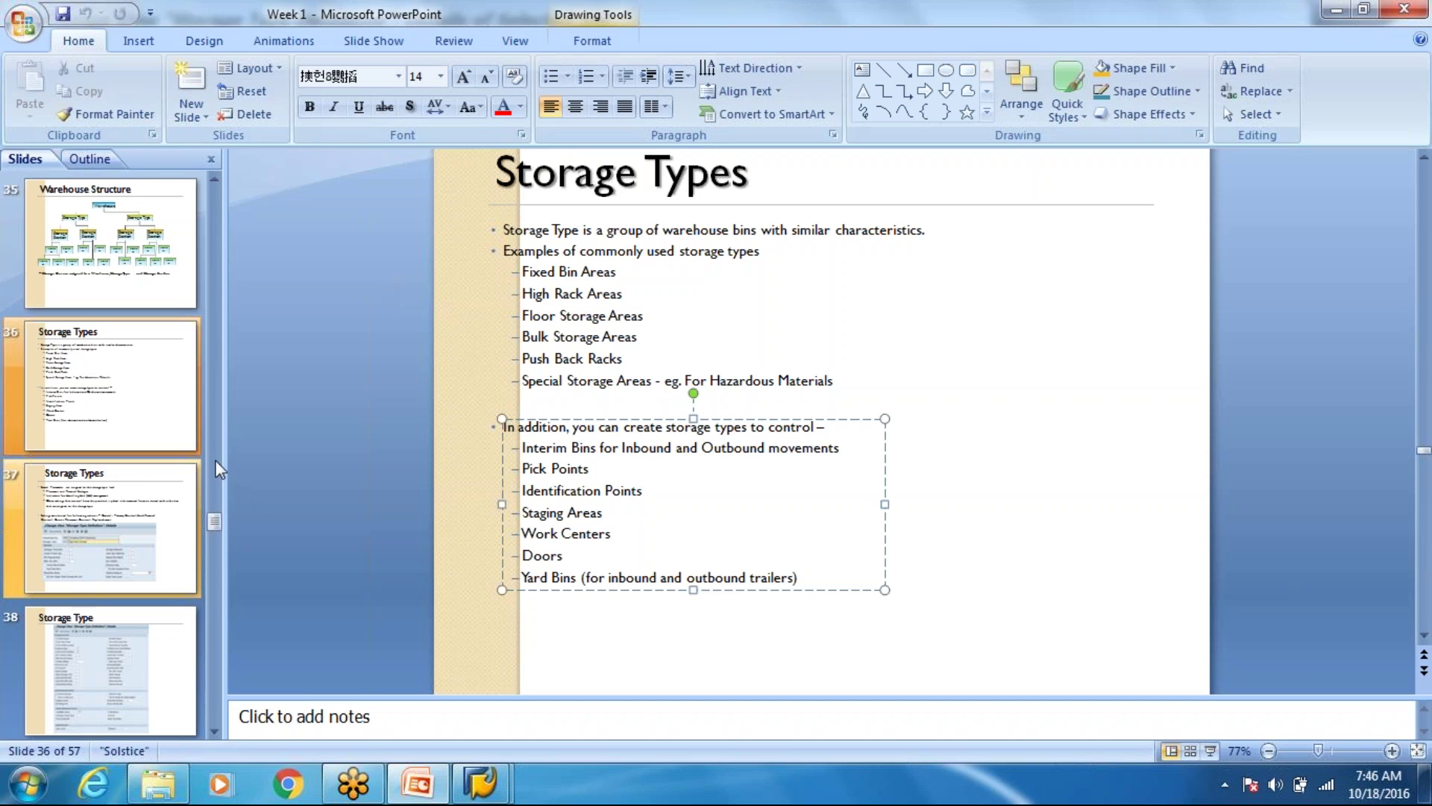
left_click(214, 731)
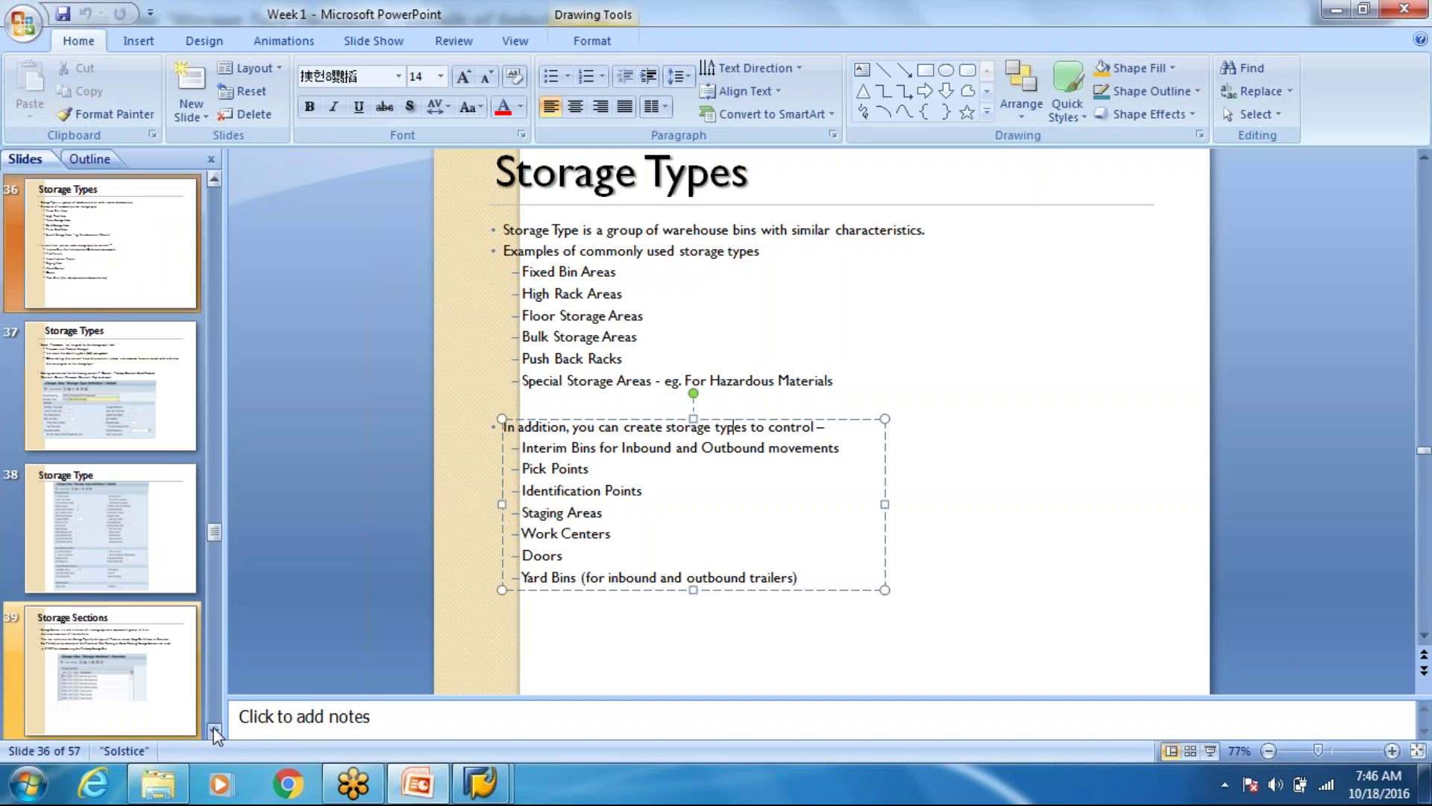
key("alt+Tab")
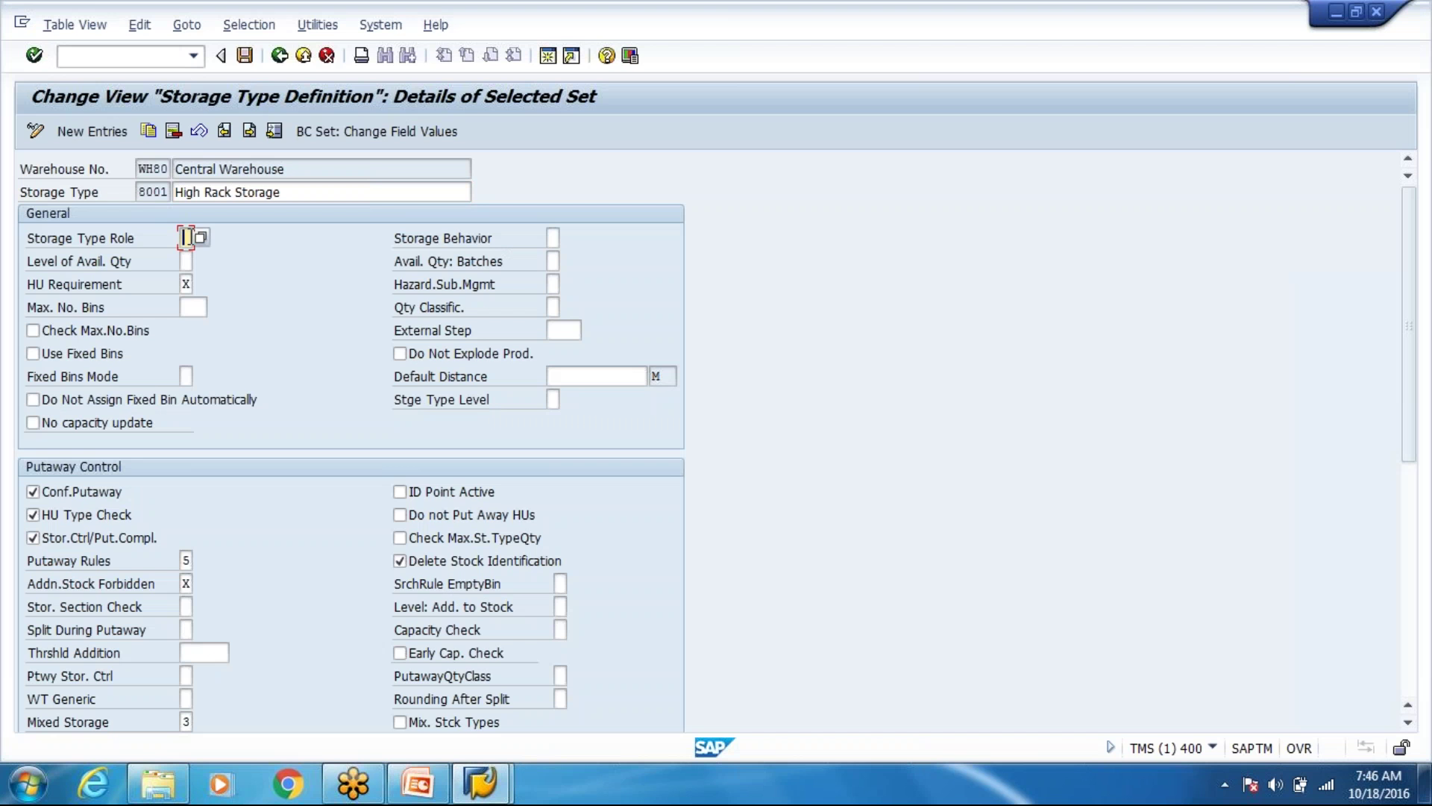
key("F4")
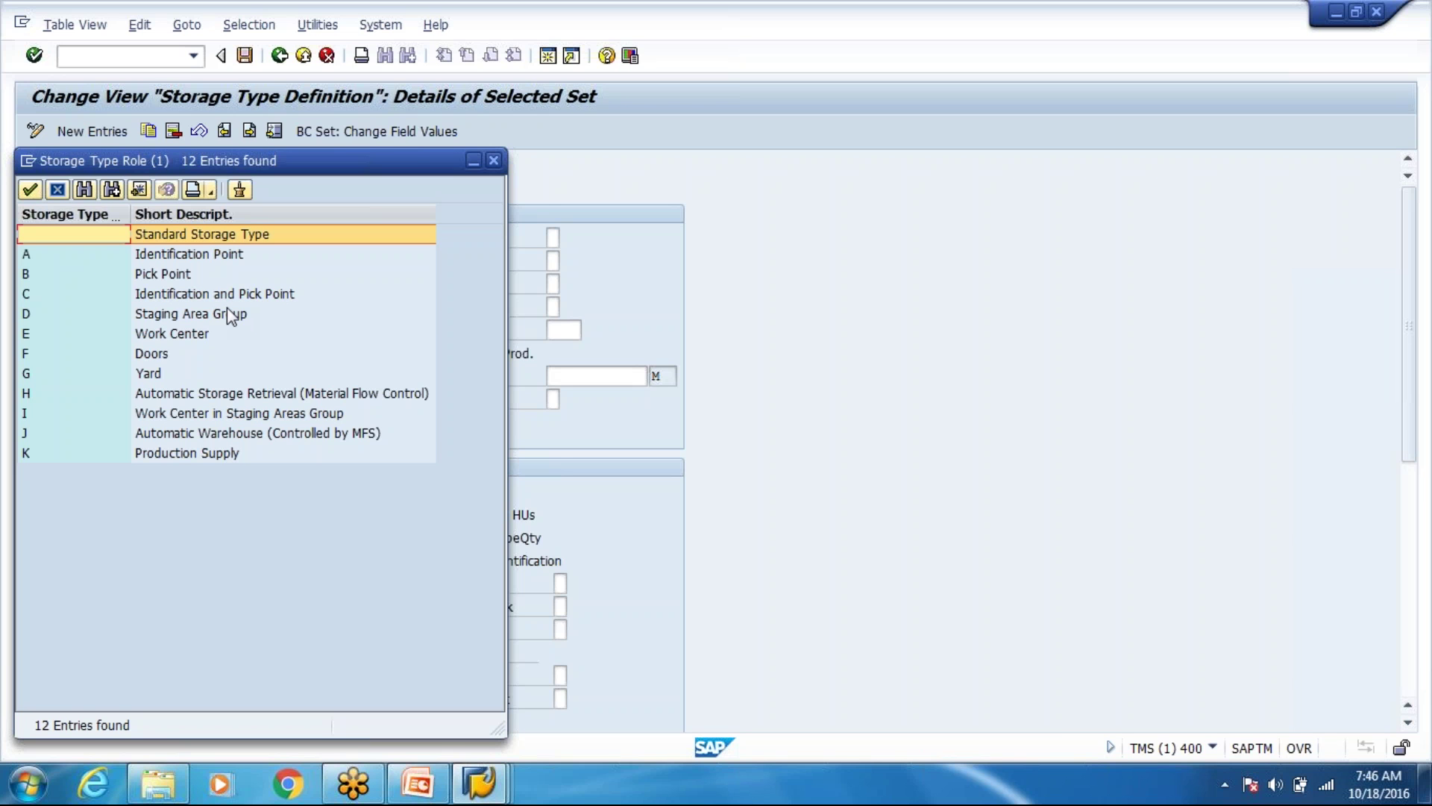
left_click(158, 361)
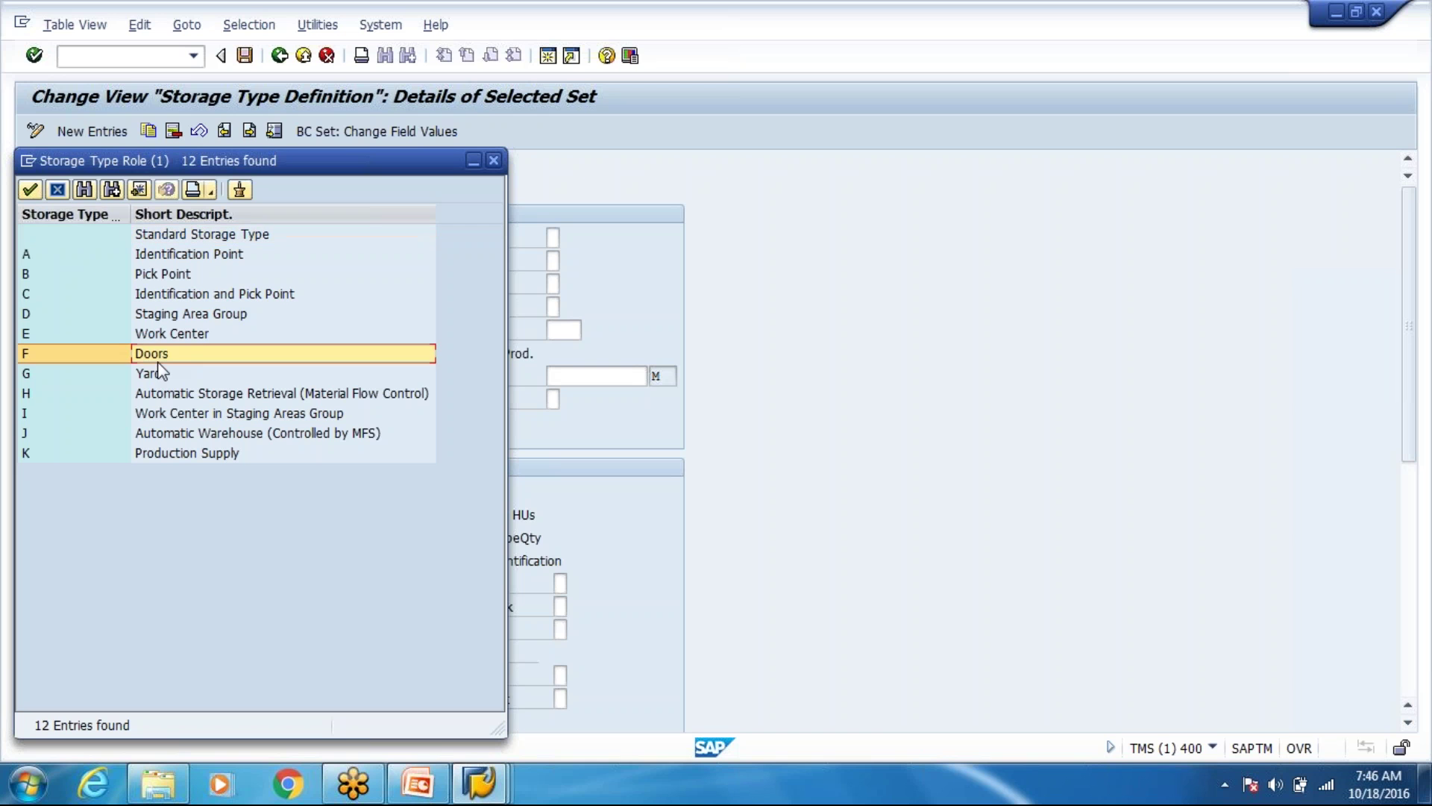
left_click(157, 374)
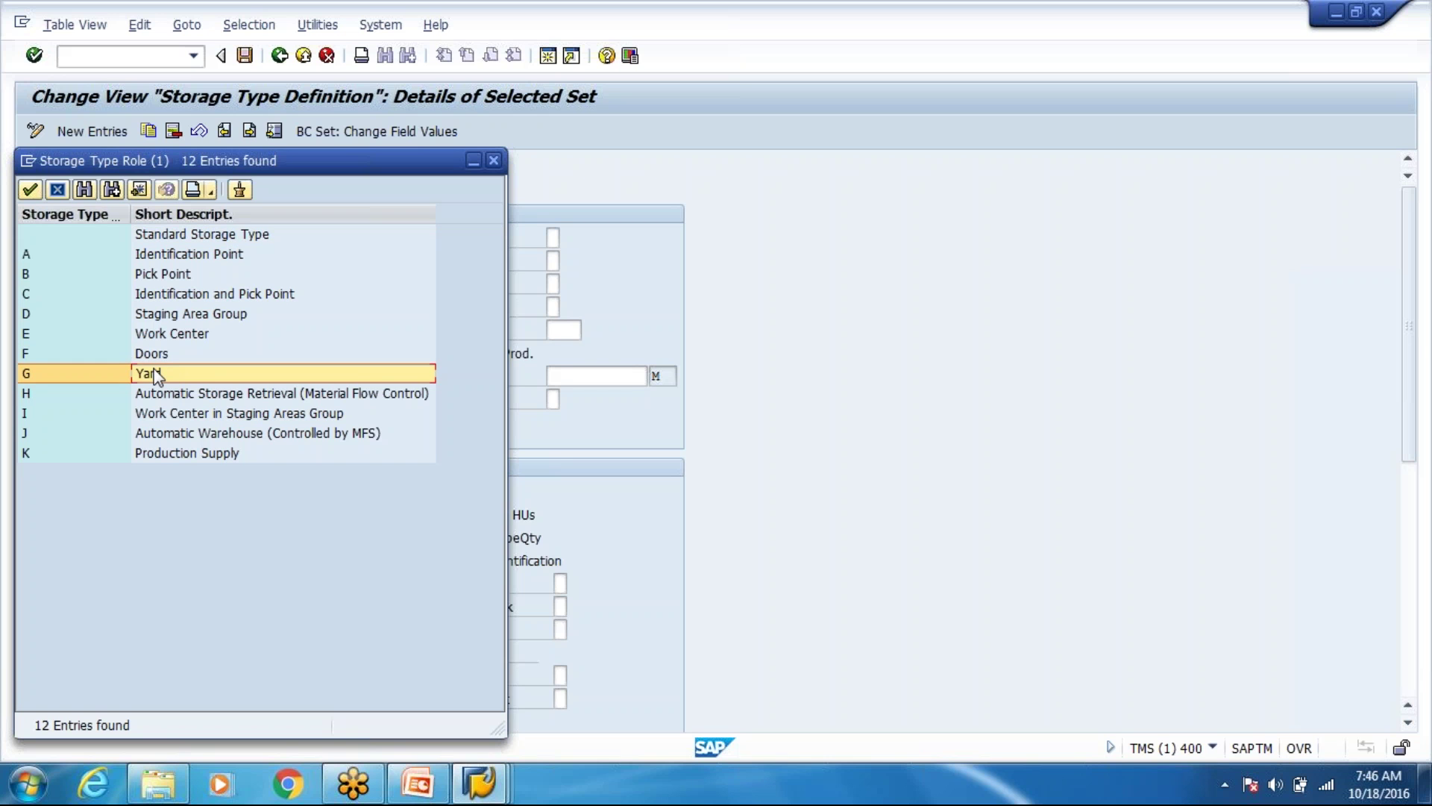
left_click(151, 455)
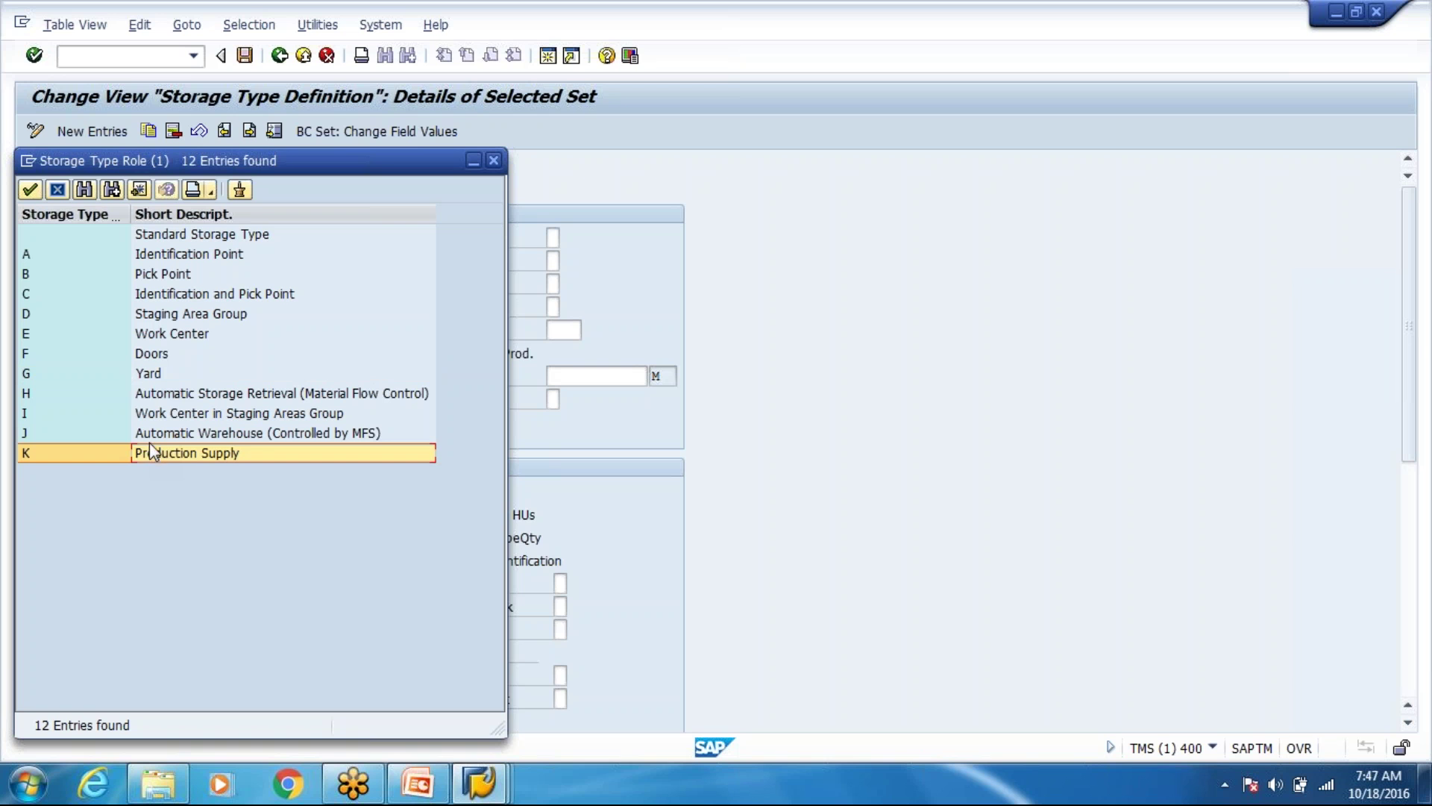
left_click(164, 334)
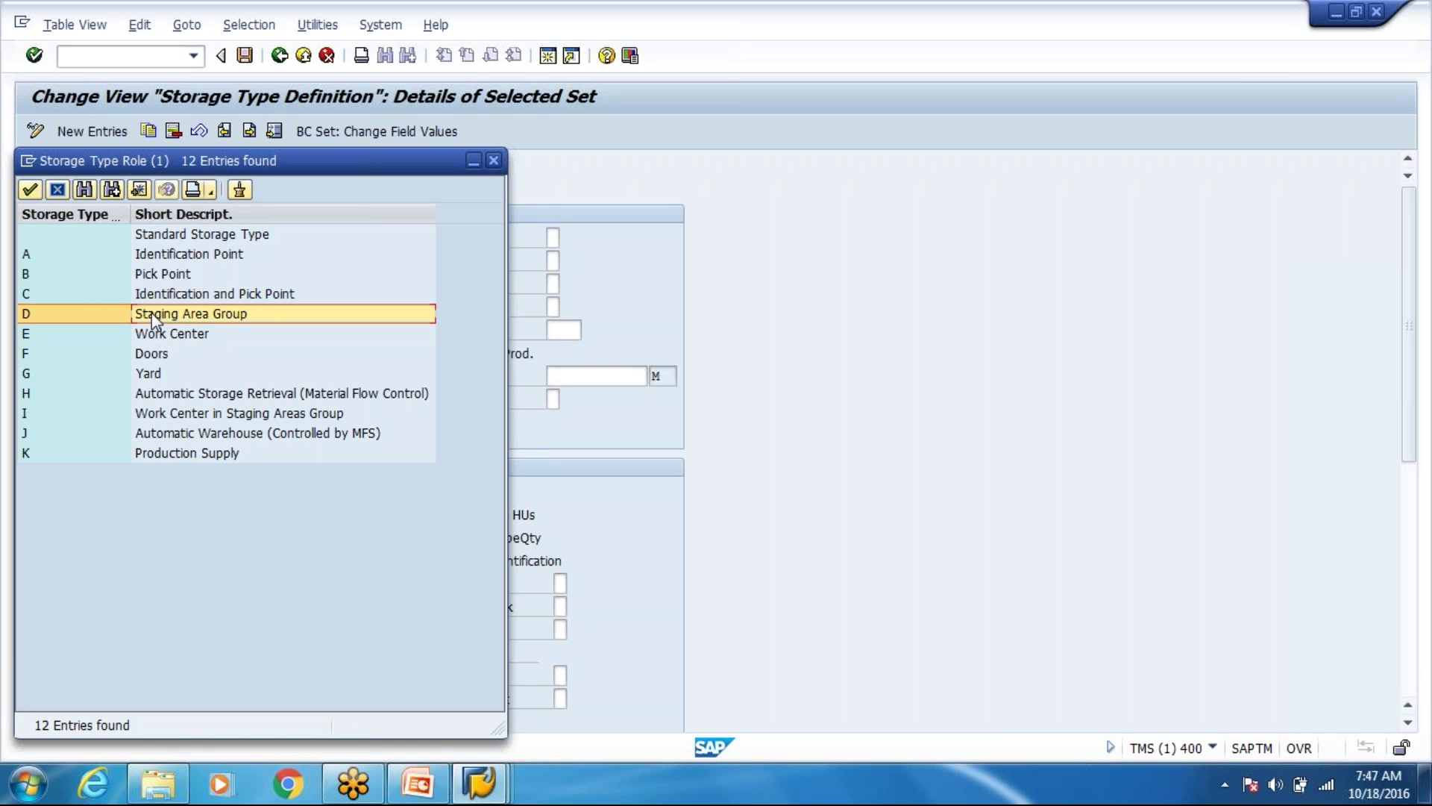
left_click(158, 293)
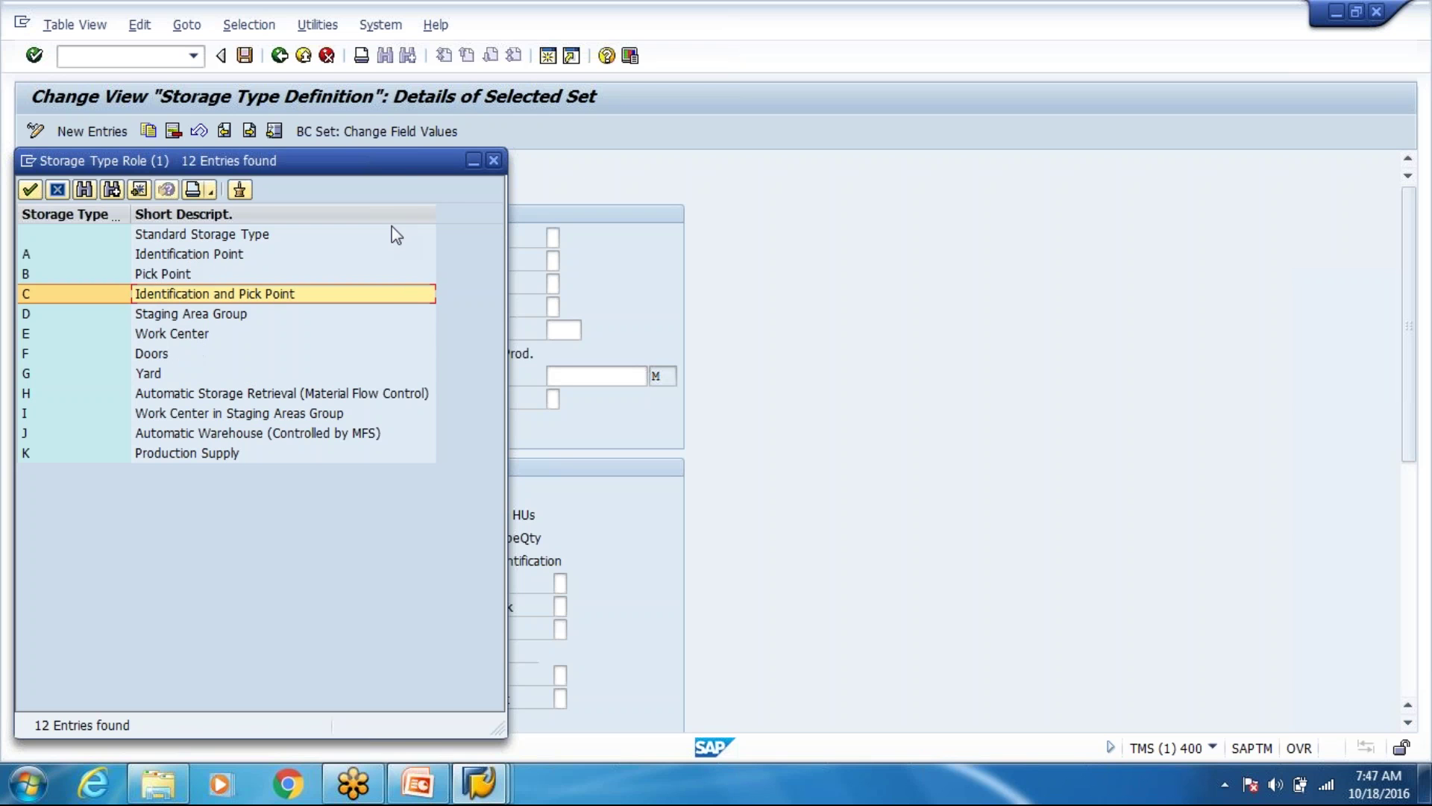
left_click(497, 161)
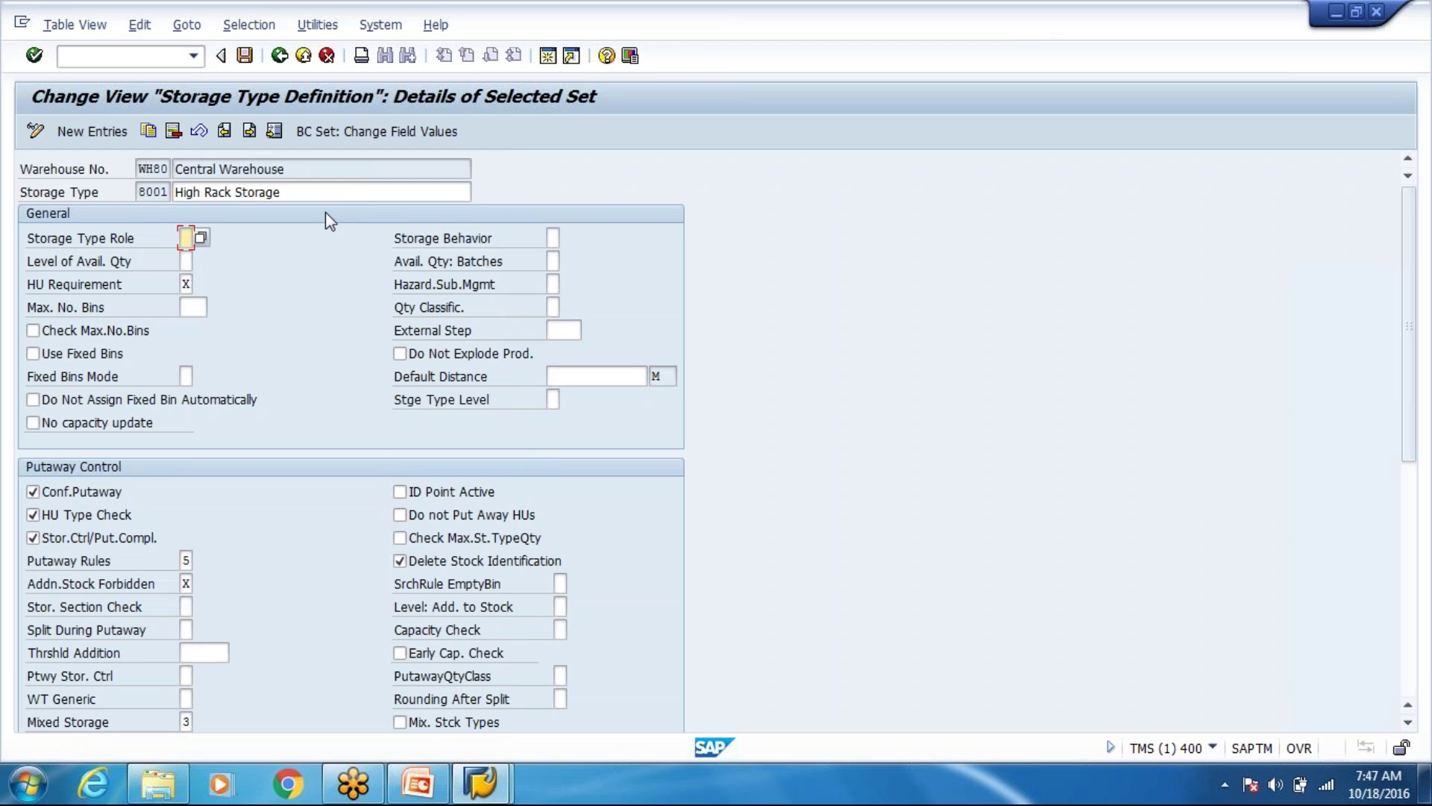
Return to the full storage type list, jump to warehouse WH80 and open storage type 9020.
left_click(279, 56)
left_click(282, 61)
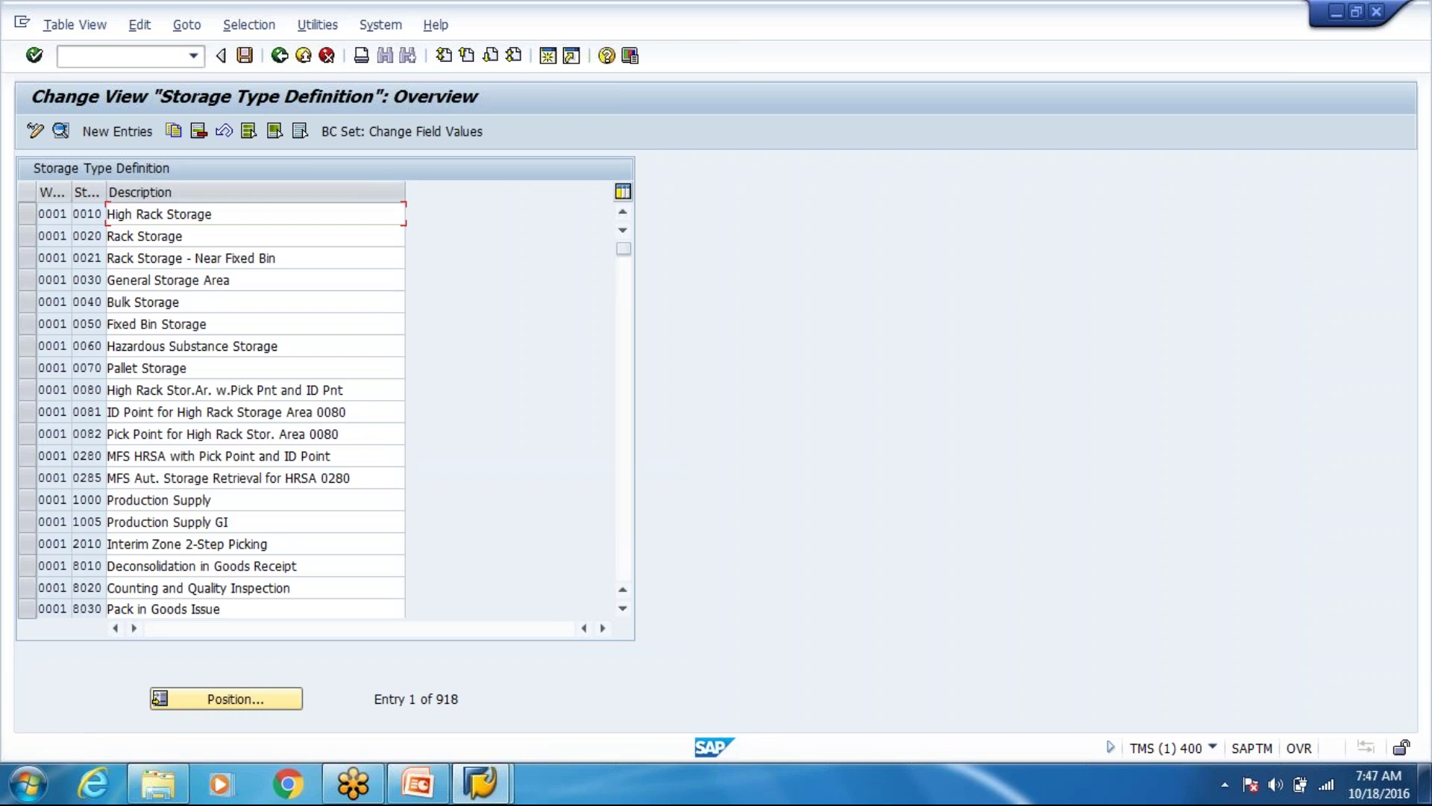
scroll(124, 433, "down", 1)
scroll(123, 432, "down", 1)
left_click(216, 700)
key("Down")
key("Return")
key("Return")
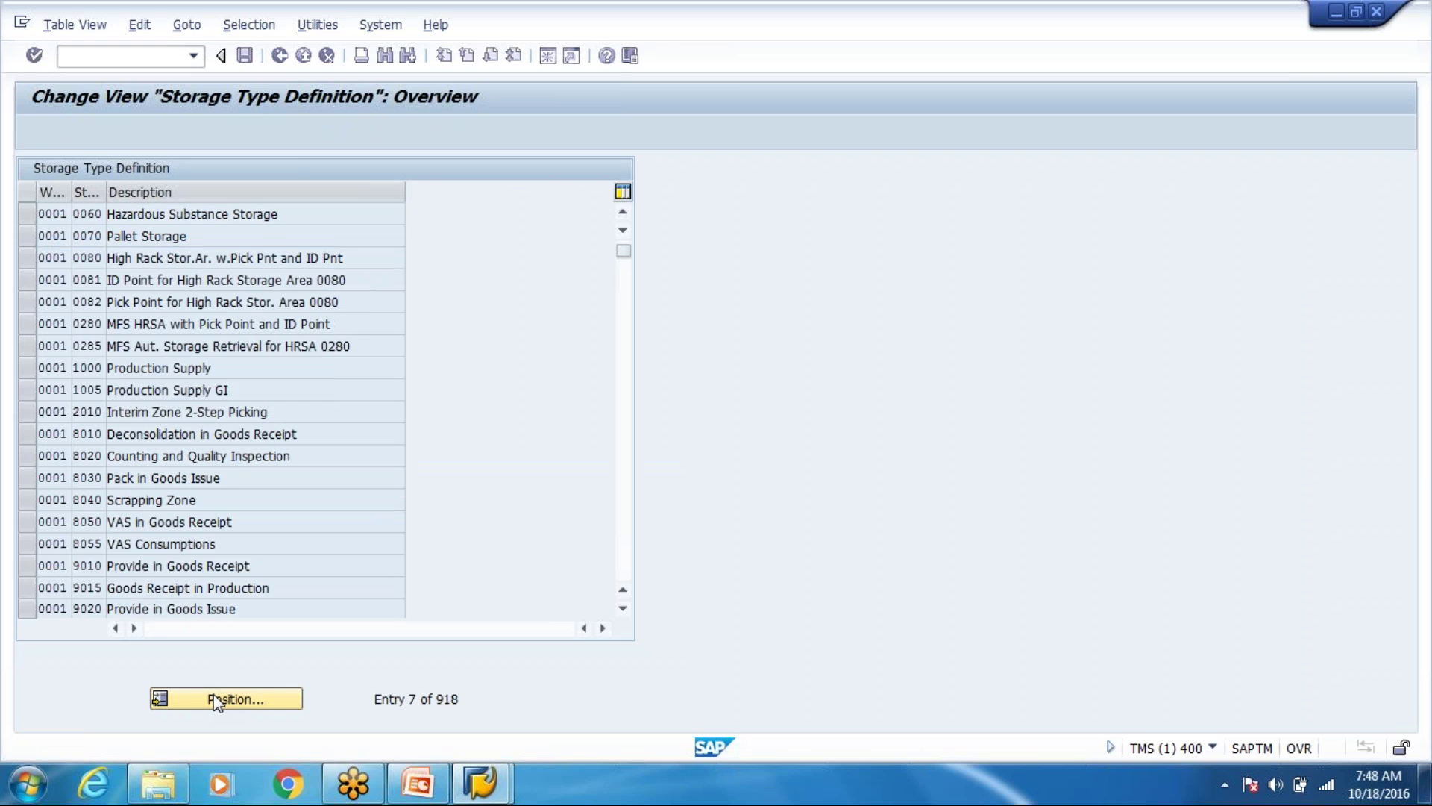
scroll(211, 411, "down", 2)
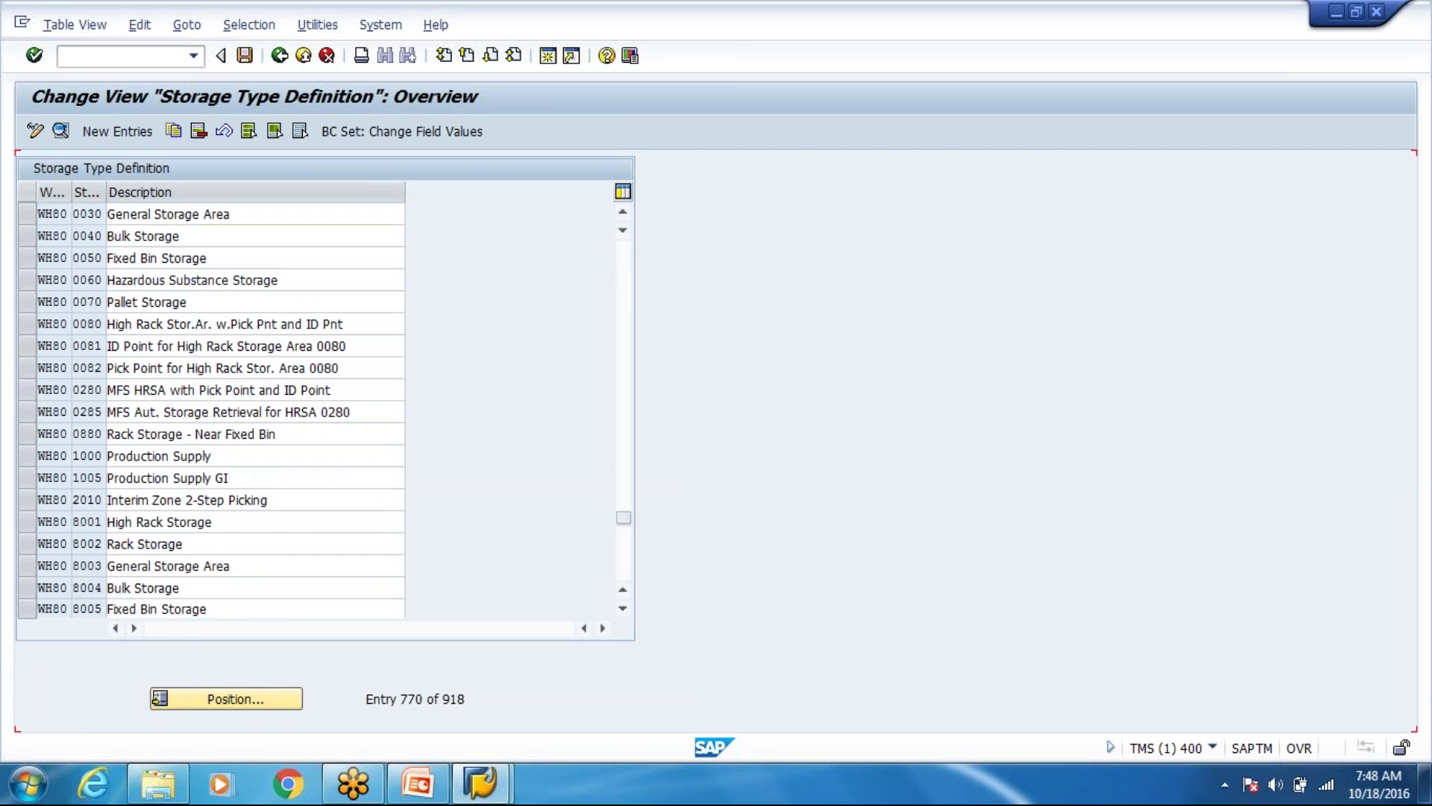
scroll(212, 410, "down", 2)
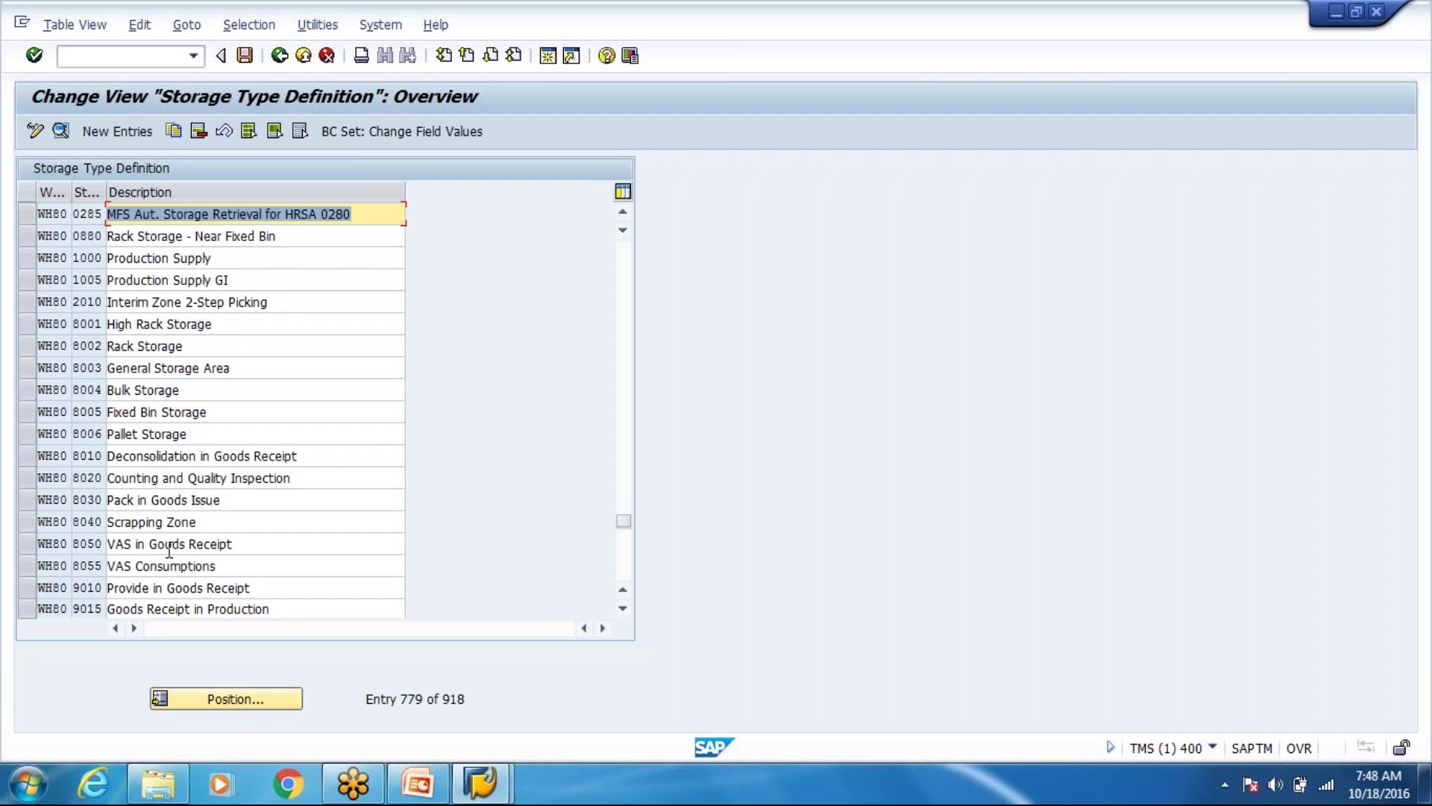
scroll(105, 563, "down", 1)
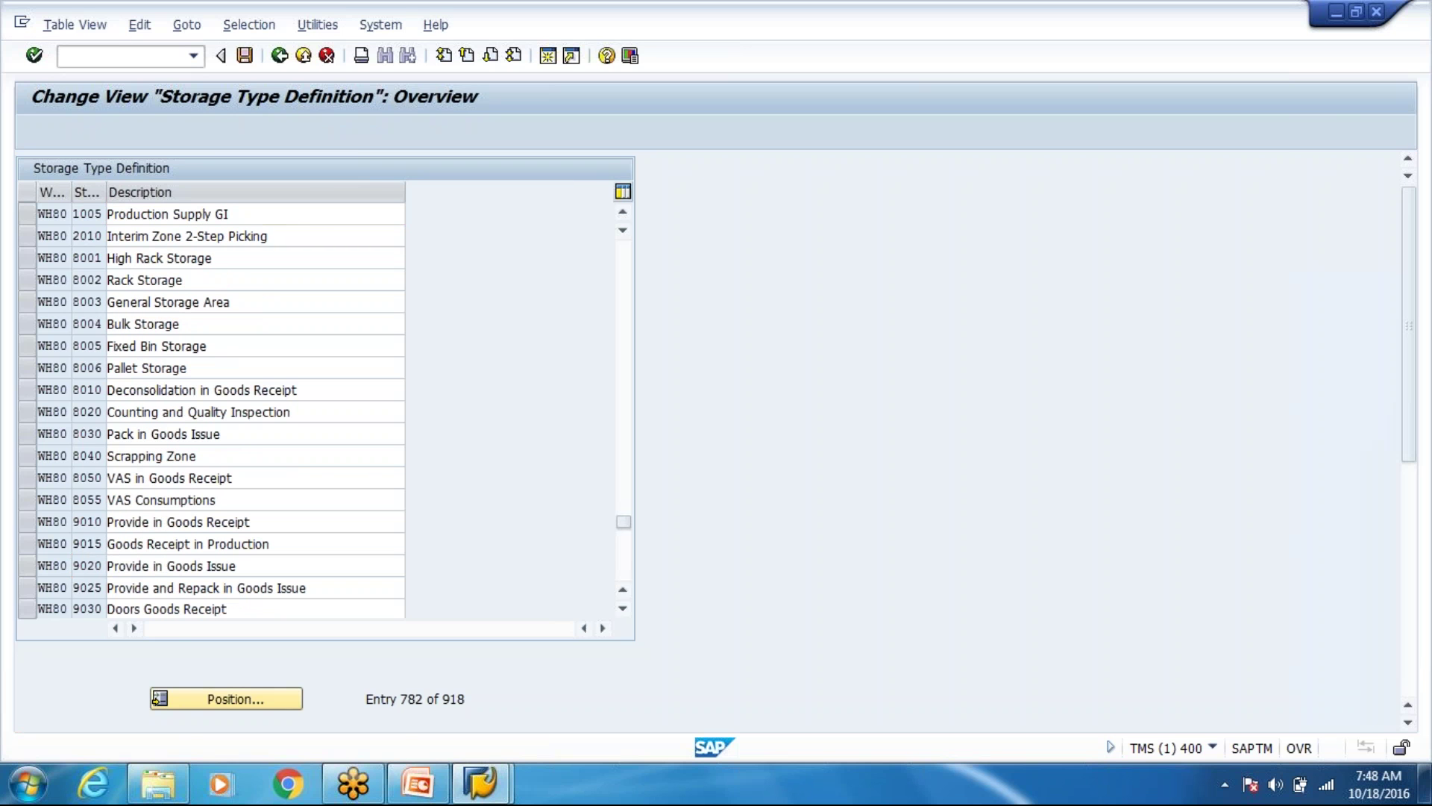
key("F2")
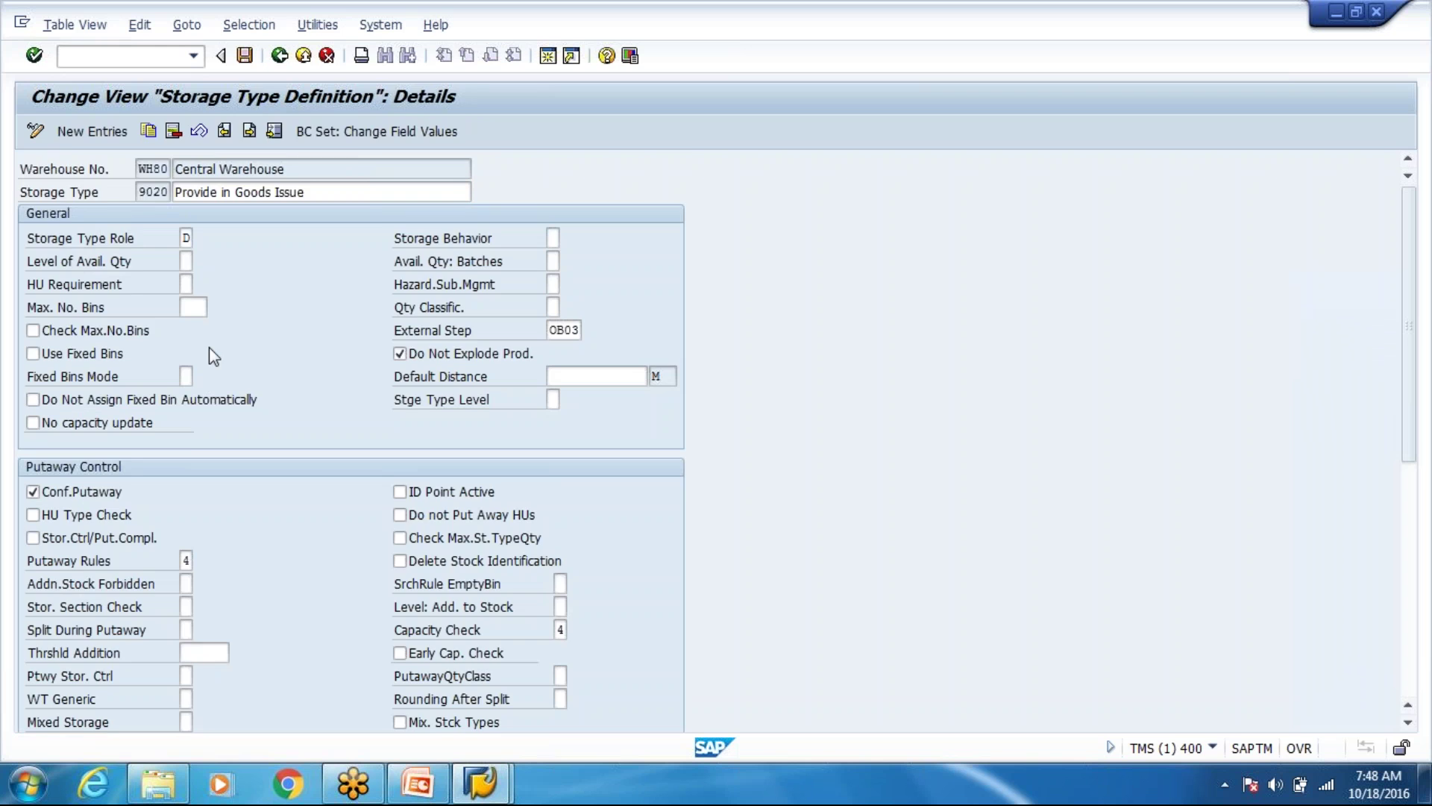
Open storage type 9010's details and confirm its role D, Staging Area Group, in the role list.
key("F3")
key("F2")
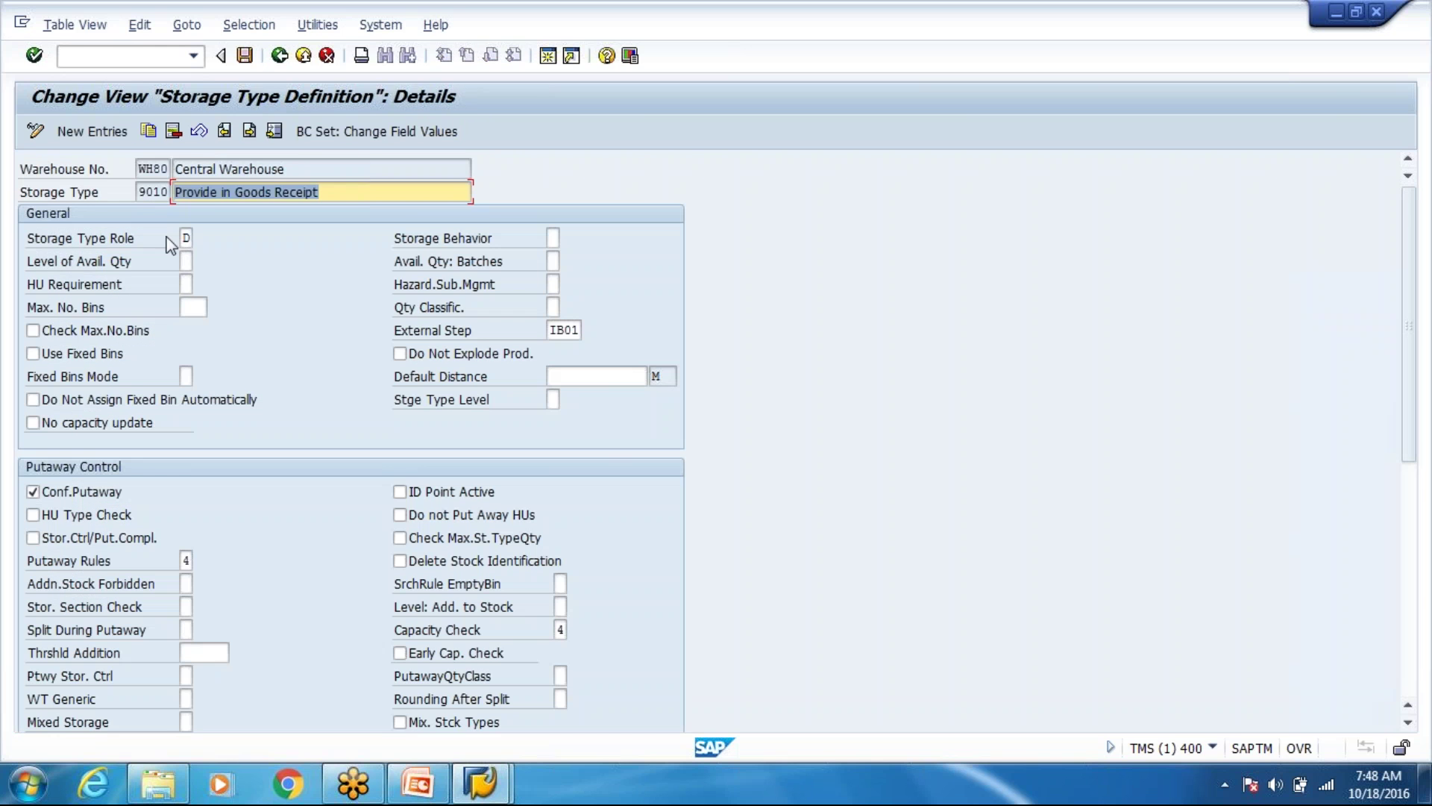
left_click(201, 238)
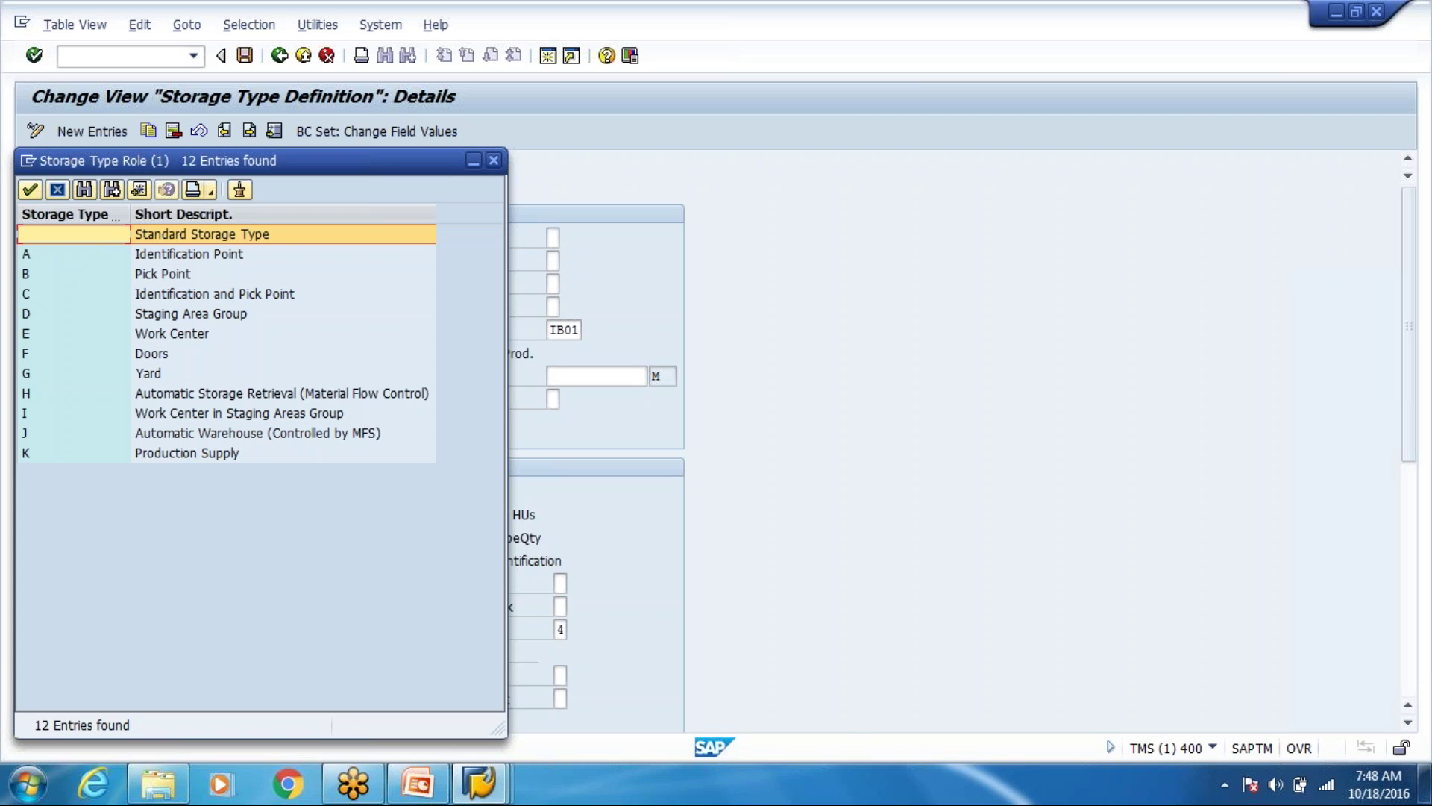
left_click_drag(209, 164, 563, 134)
left_click(472, 280)
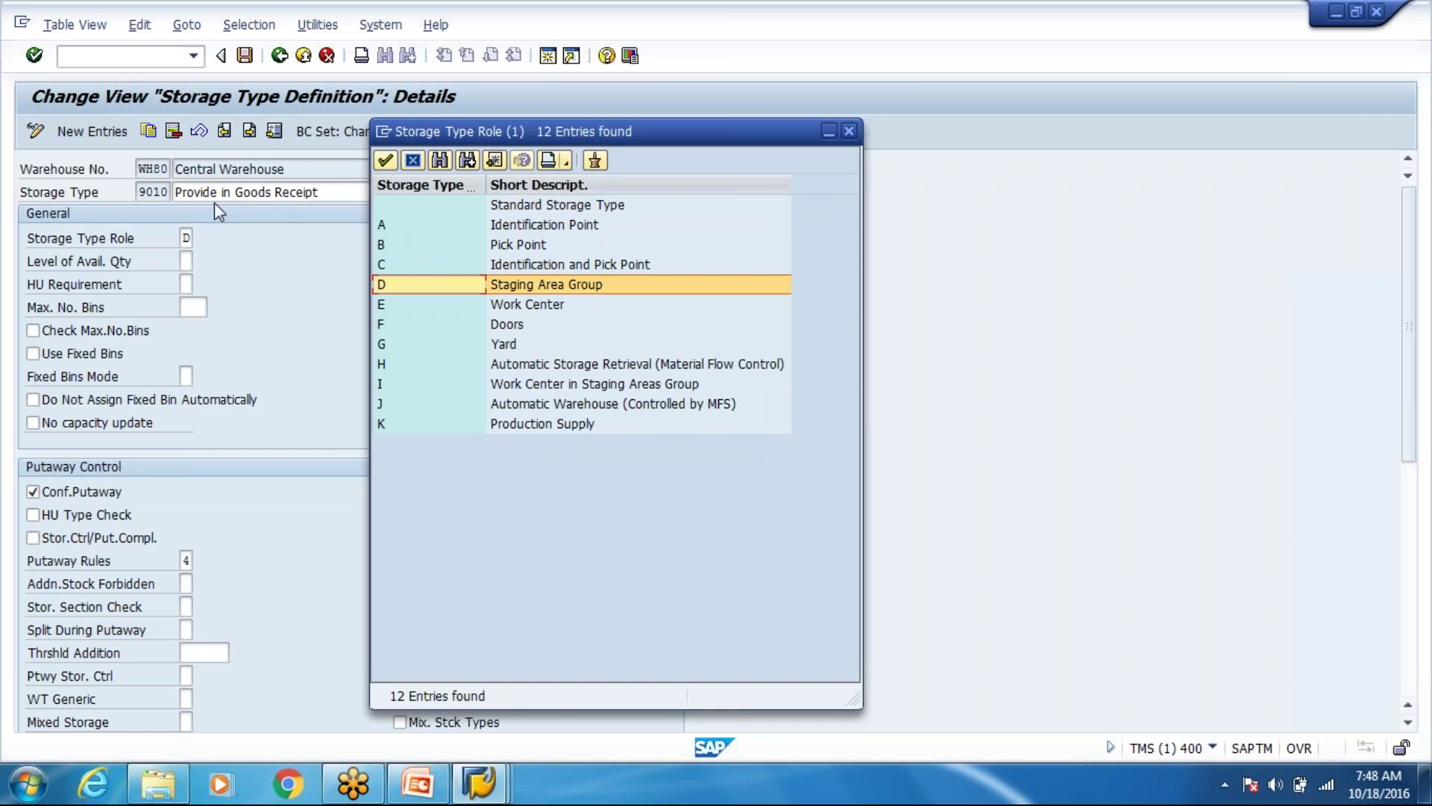
left_click(139, 196)
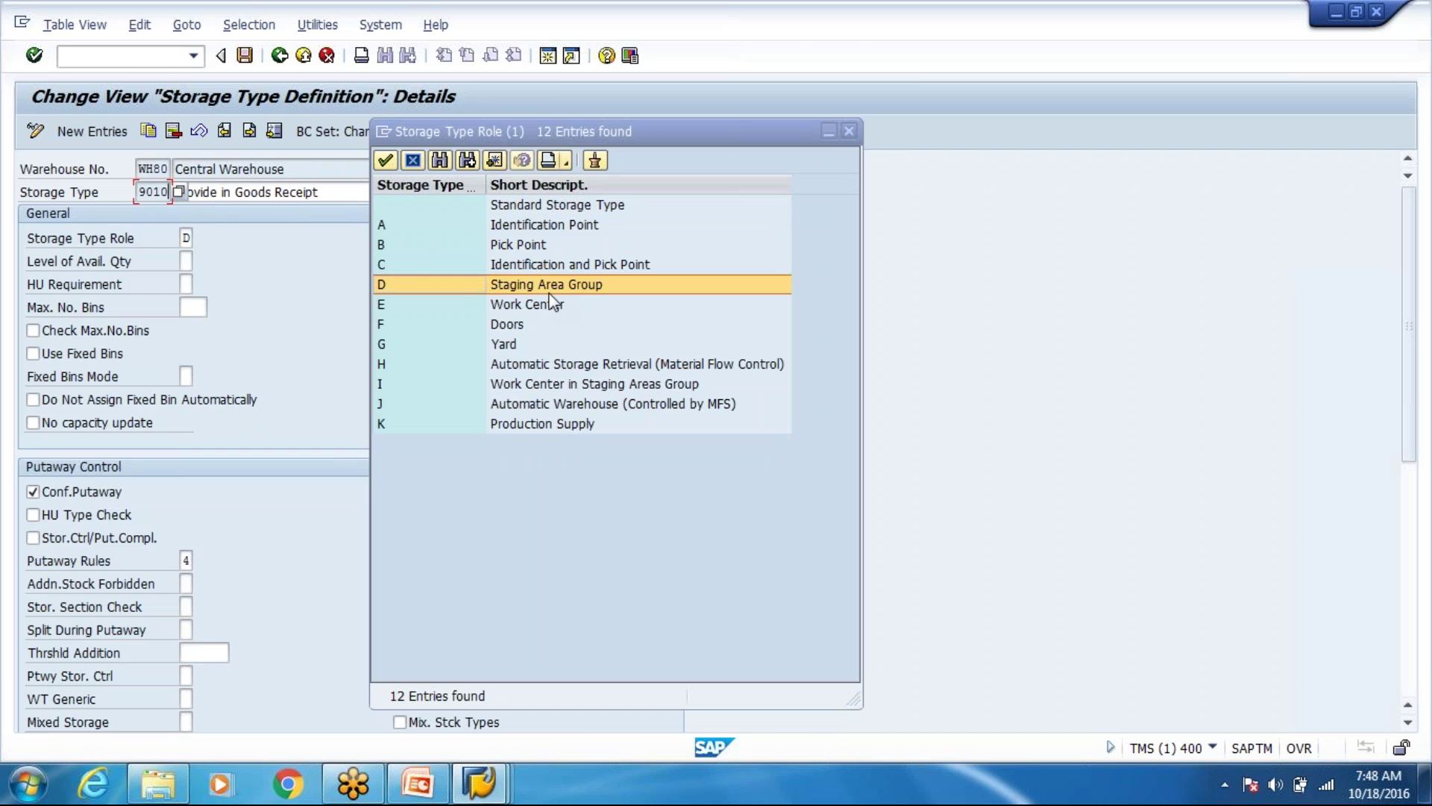
left_click(512, 285)
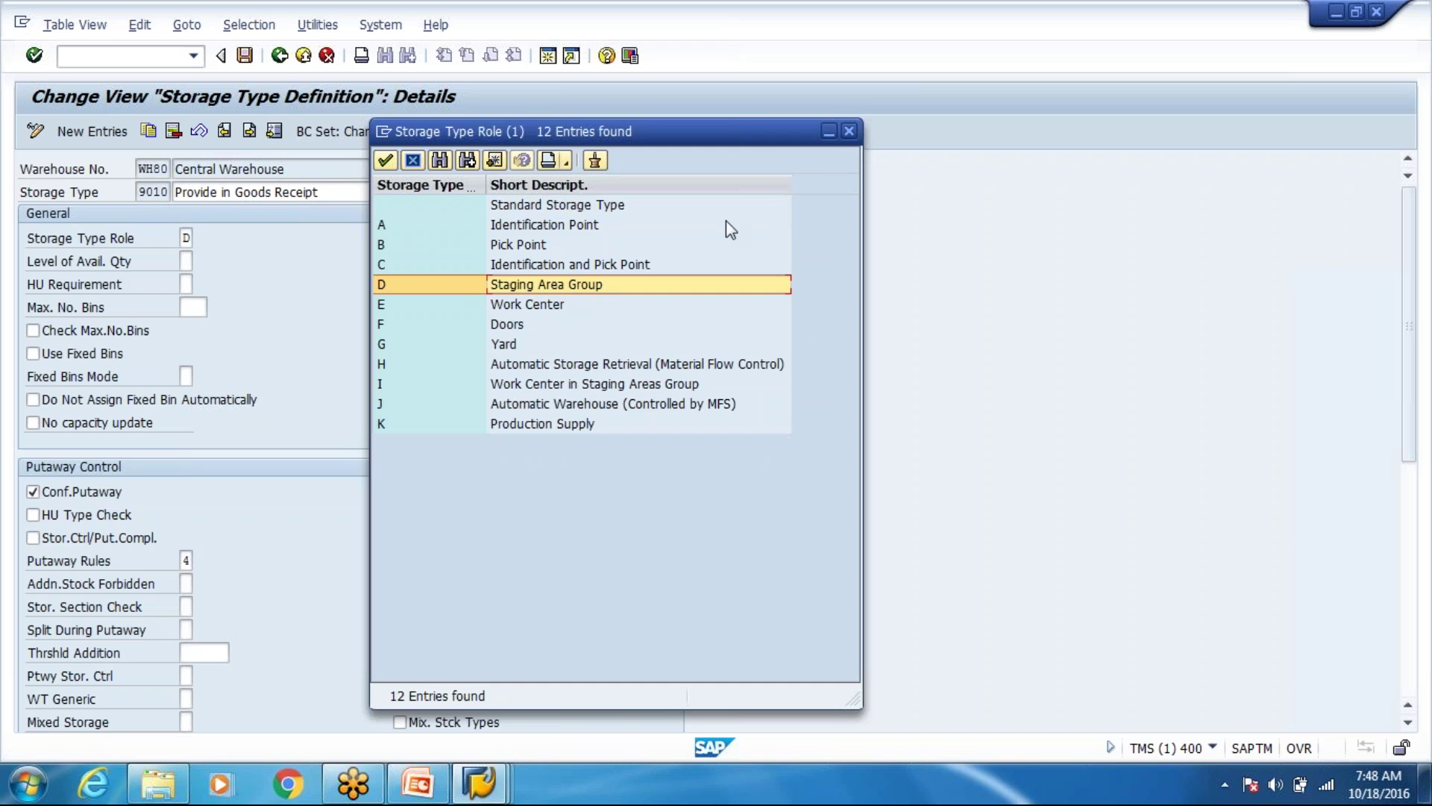
key("Return")
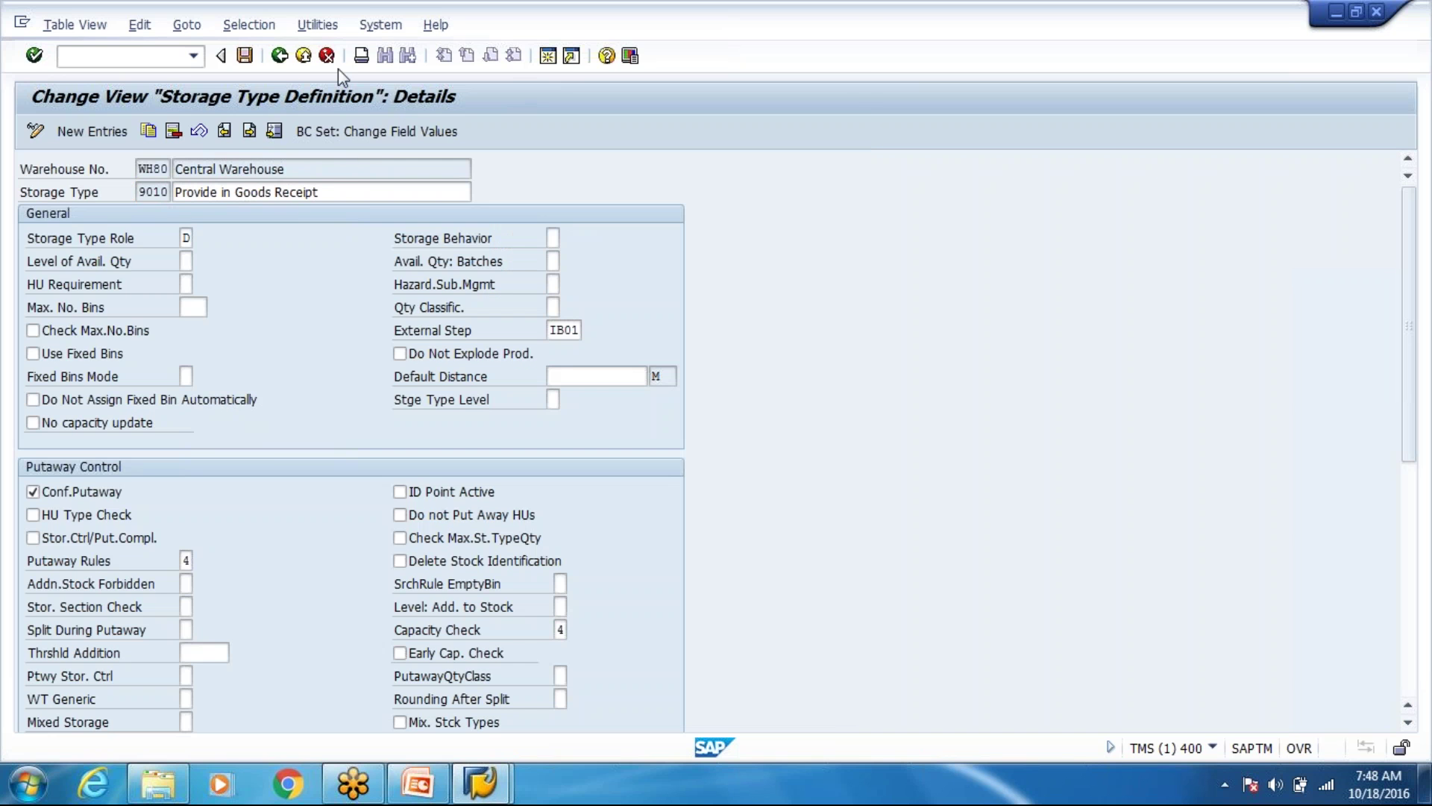
Open storage type 9020's details, then back out to the IMG tree.
left_click(280, 55)
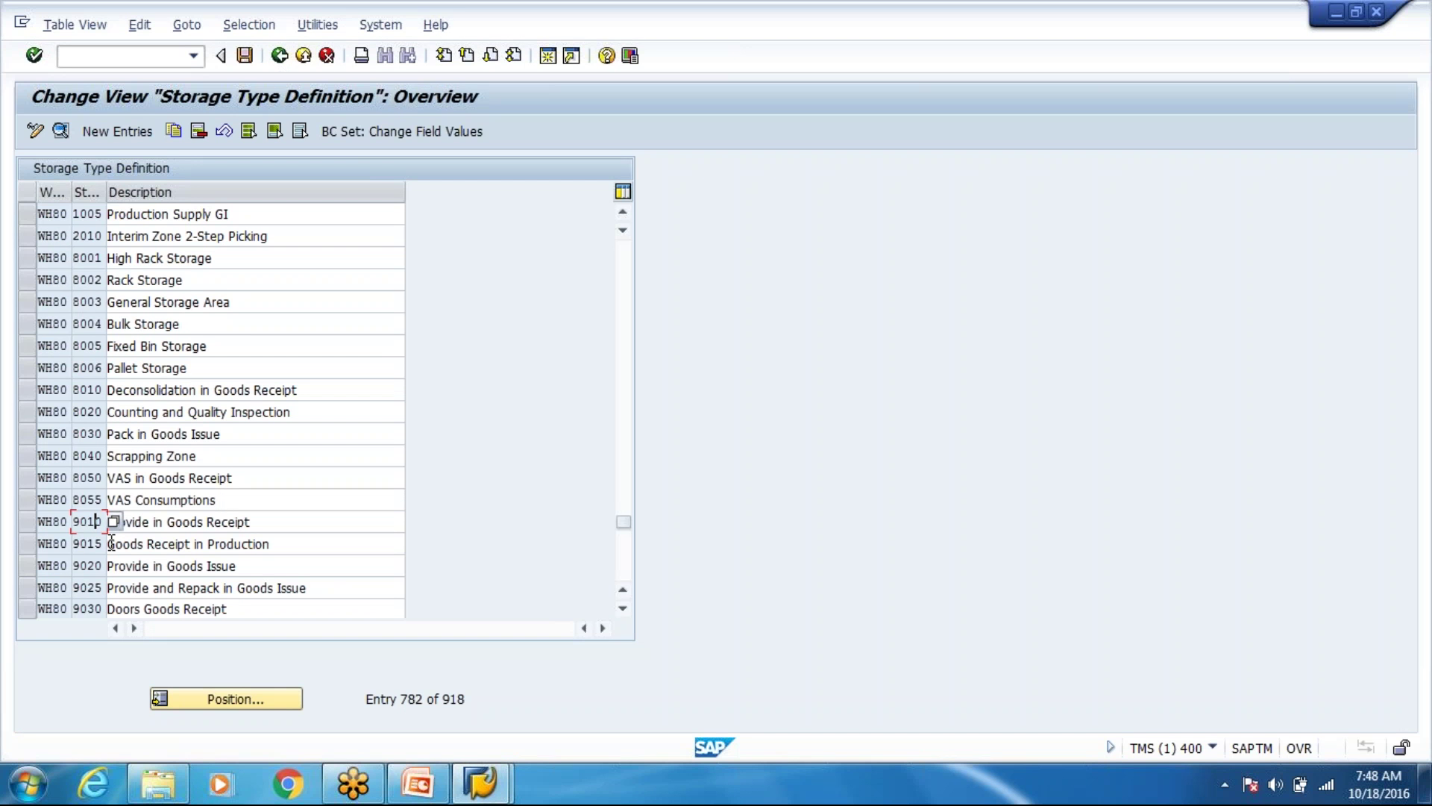
left_click(87, 560)
double_click(114, 565)
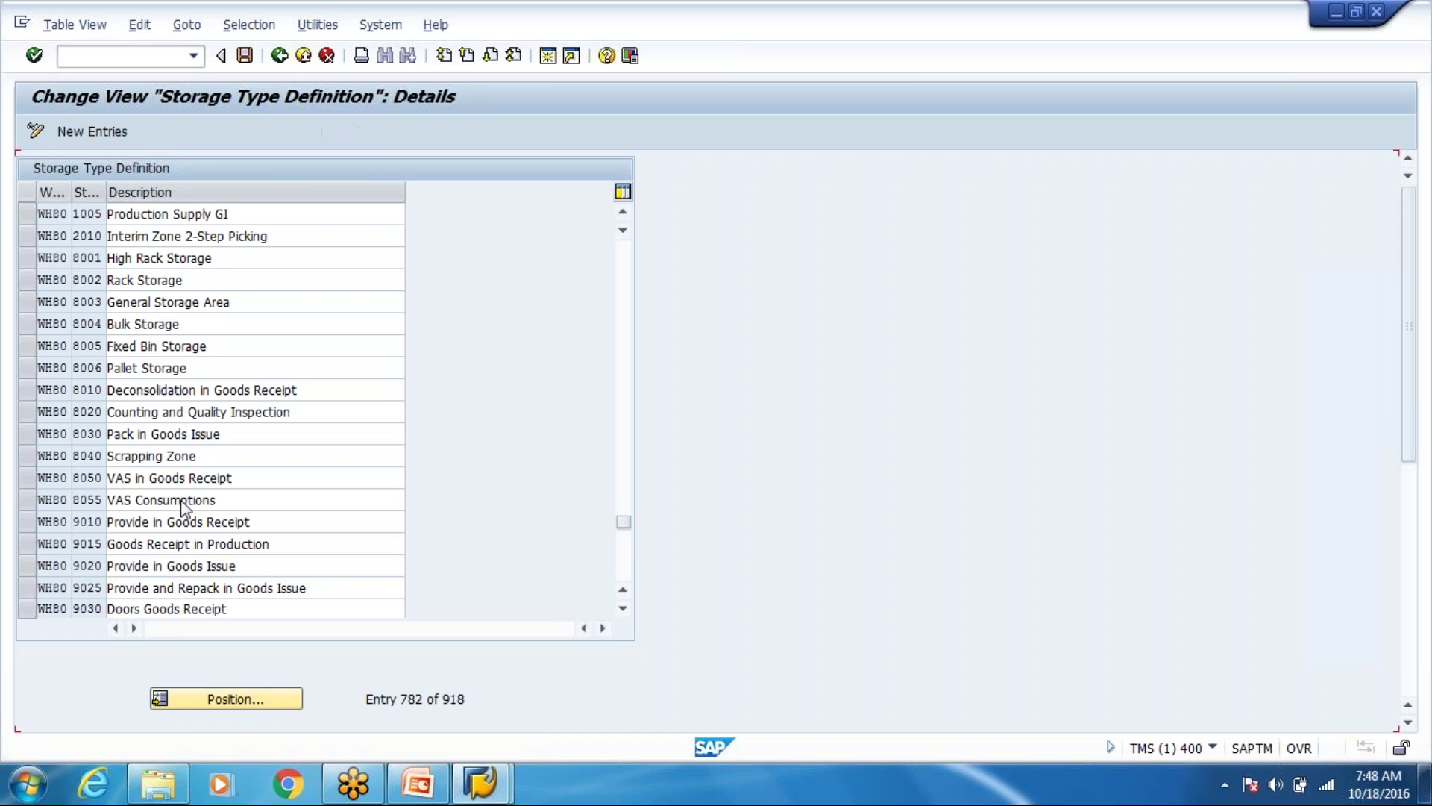
left_click(164, 195)
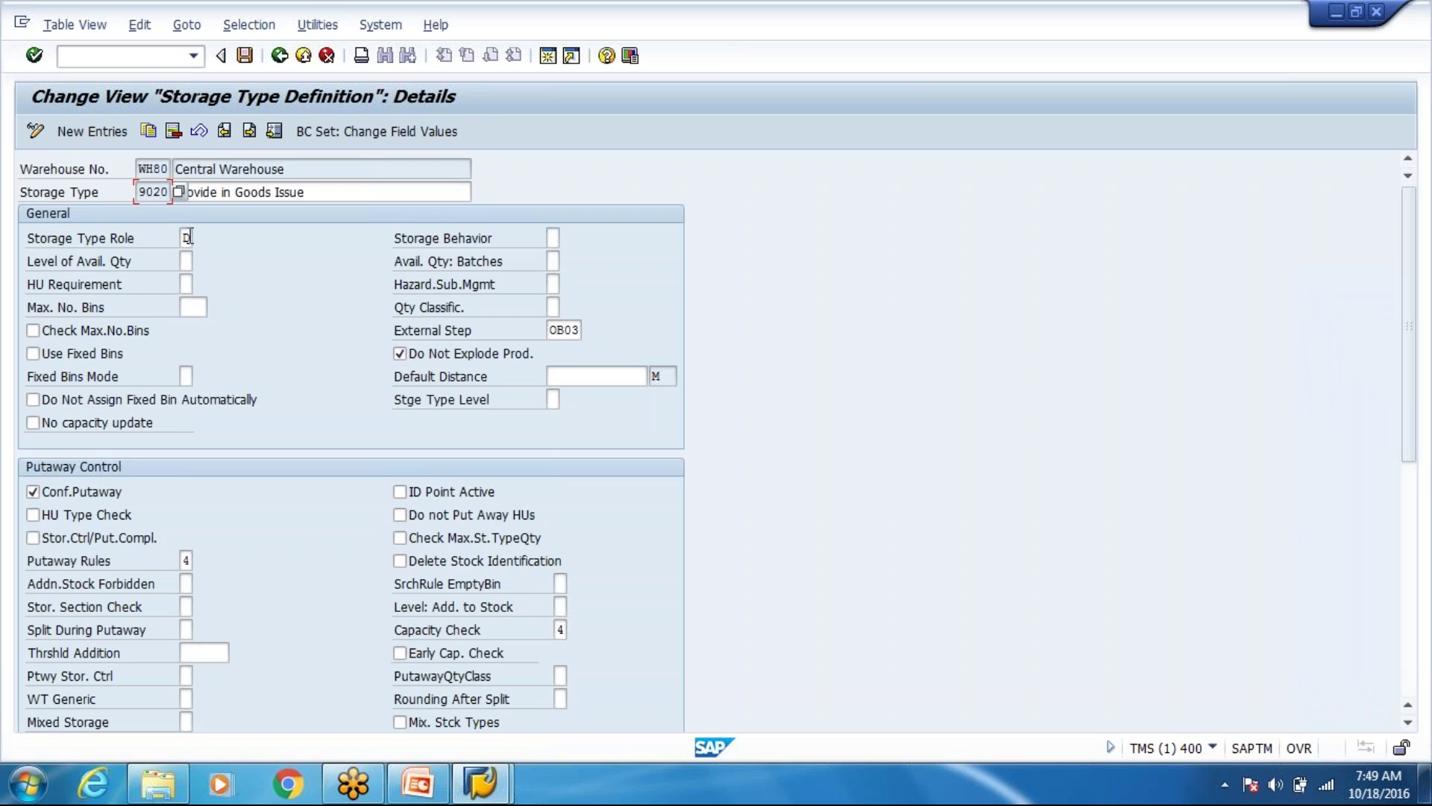
left_click(279, 55)
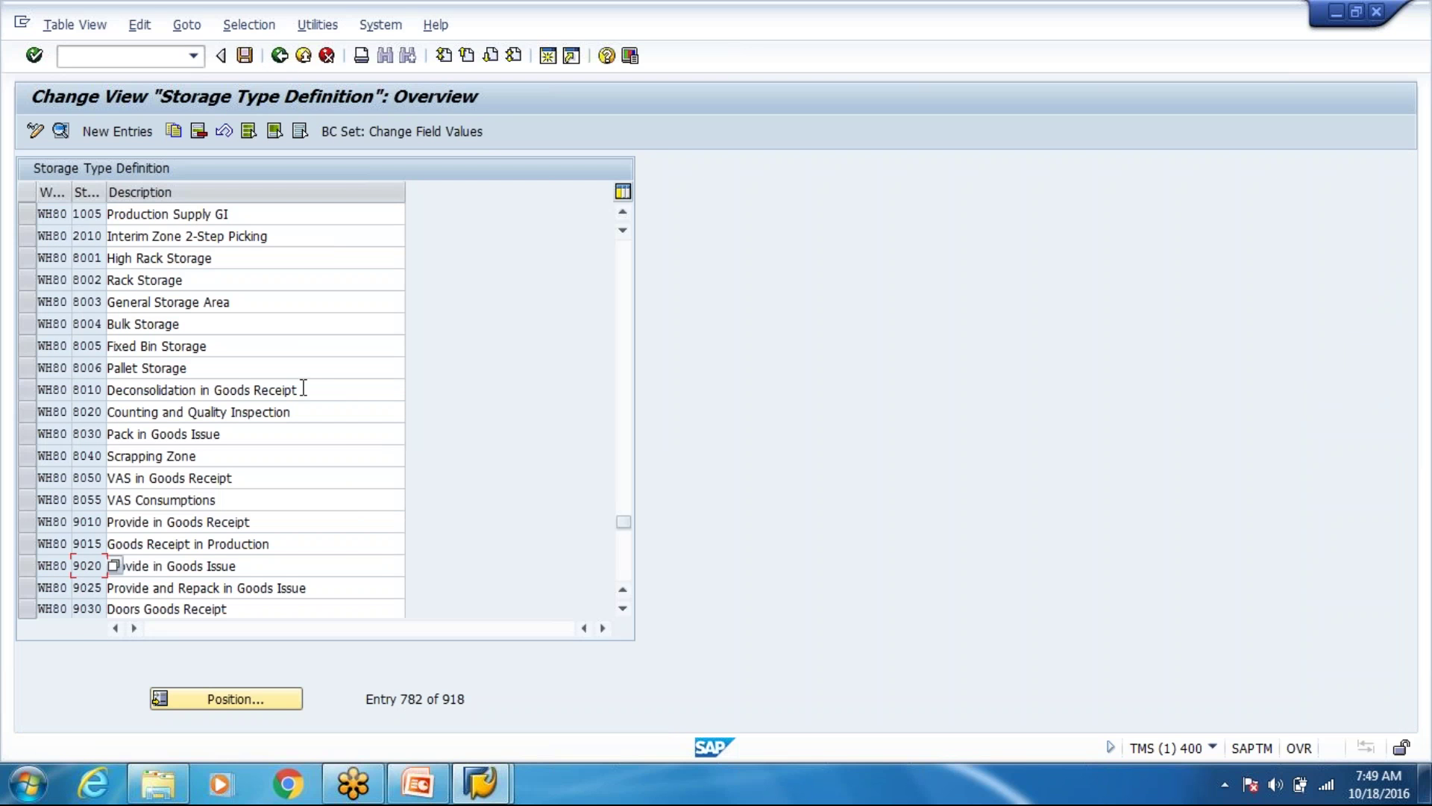
left_click(279, 55)
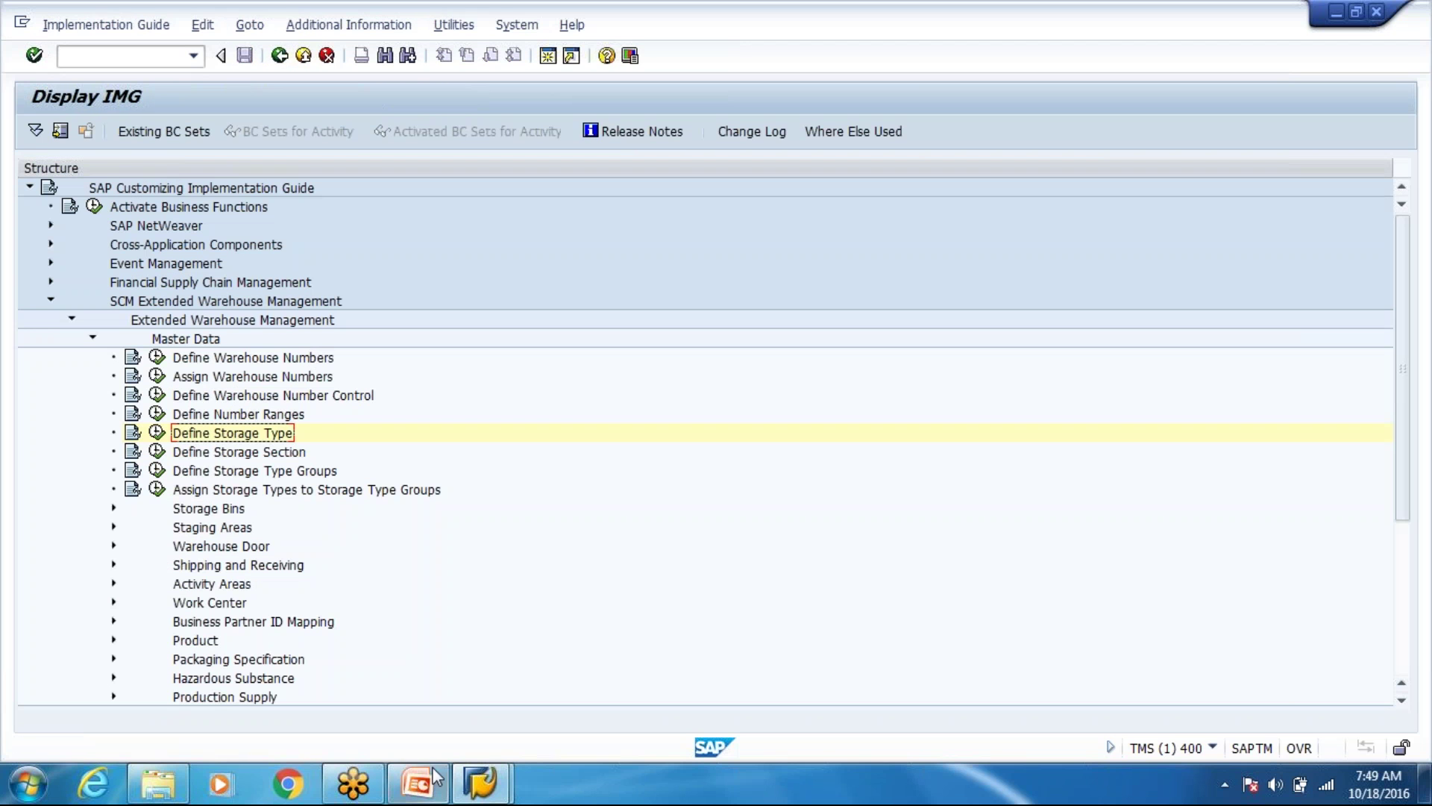
left_click(157, 433)
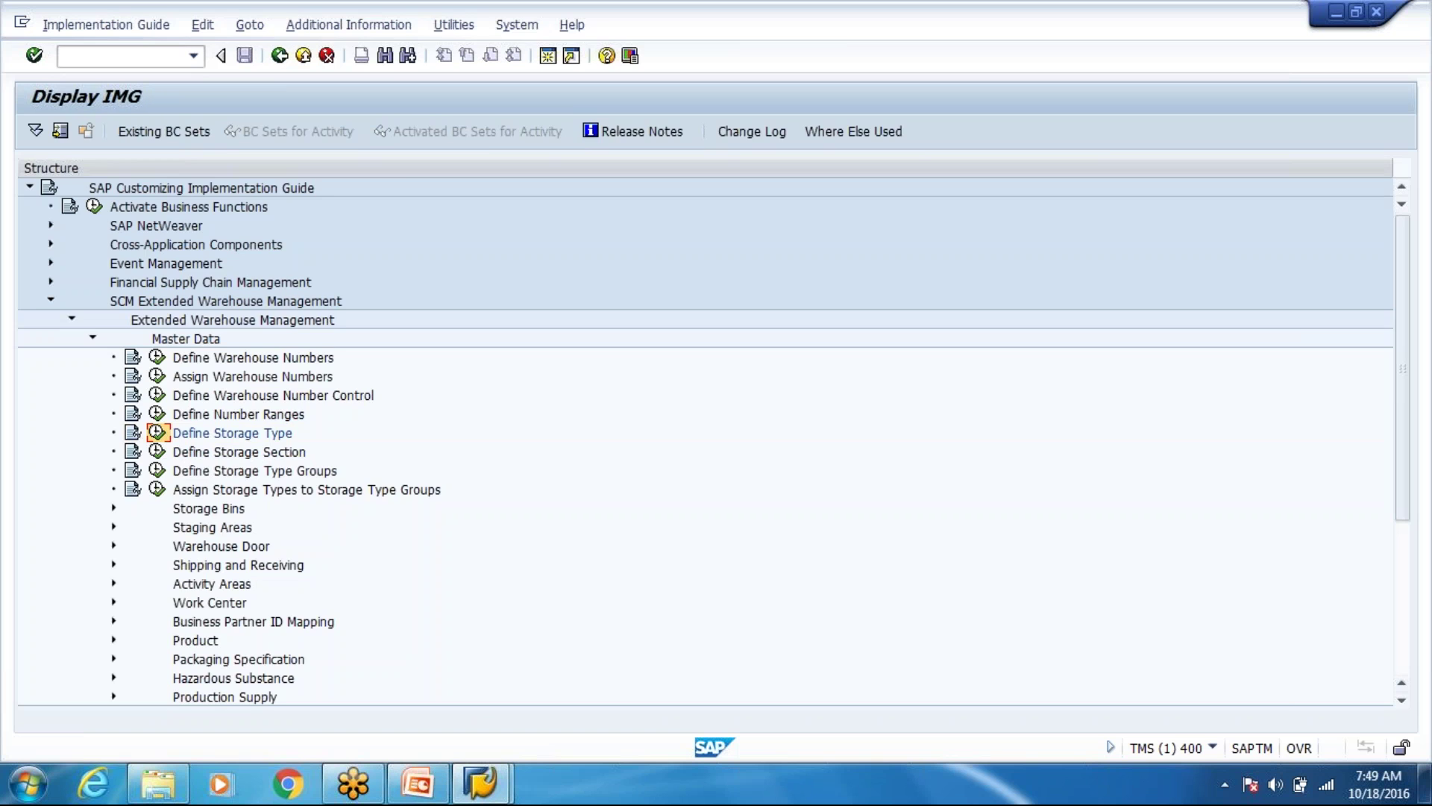
scroll(95, 438, "down", 2)
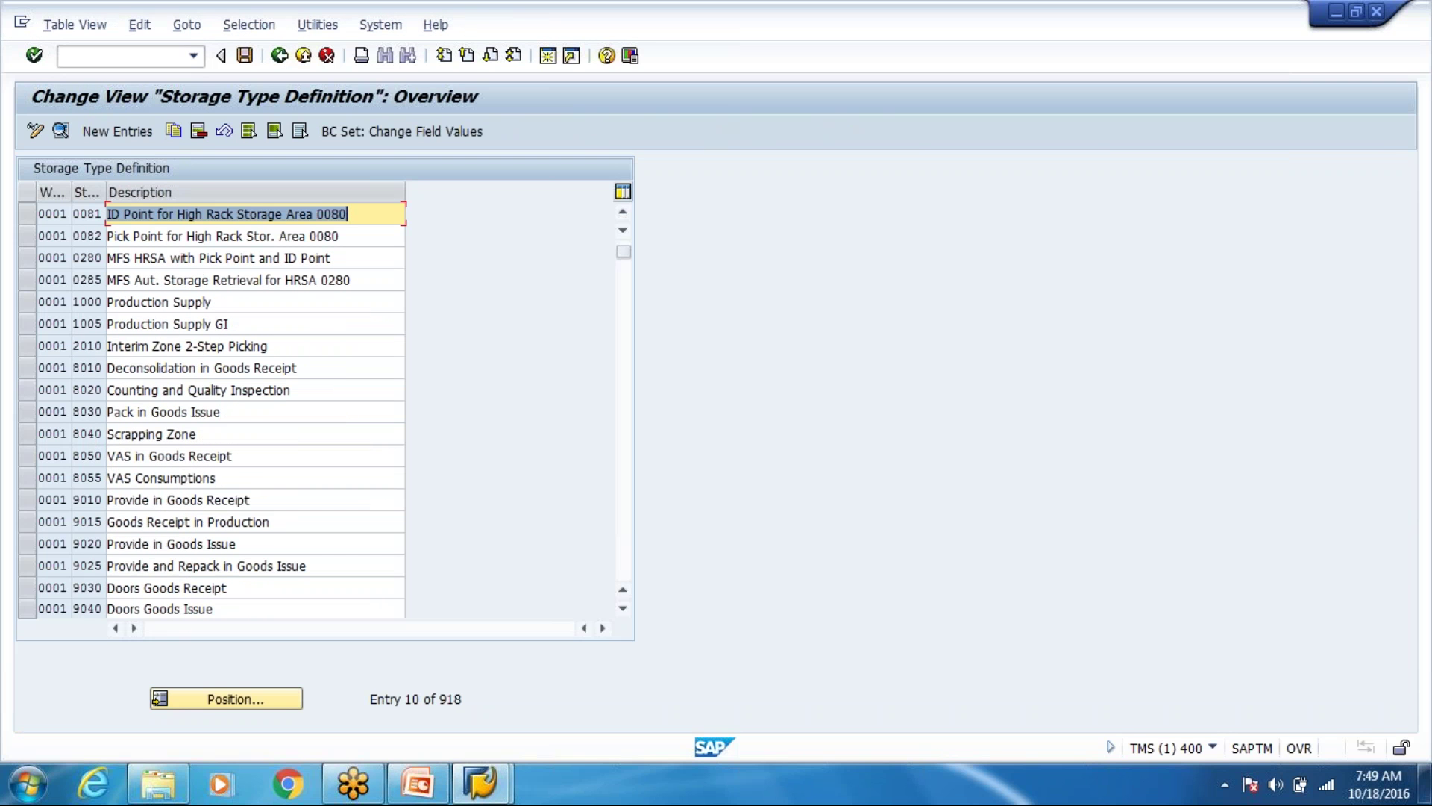
double_click(93, 389)
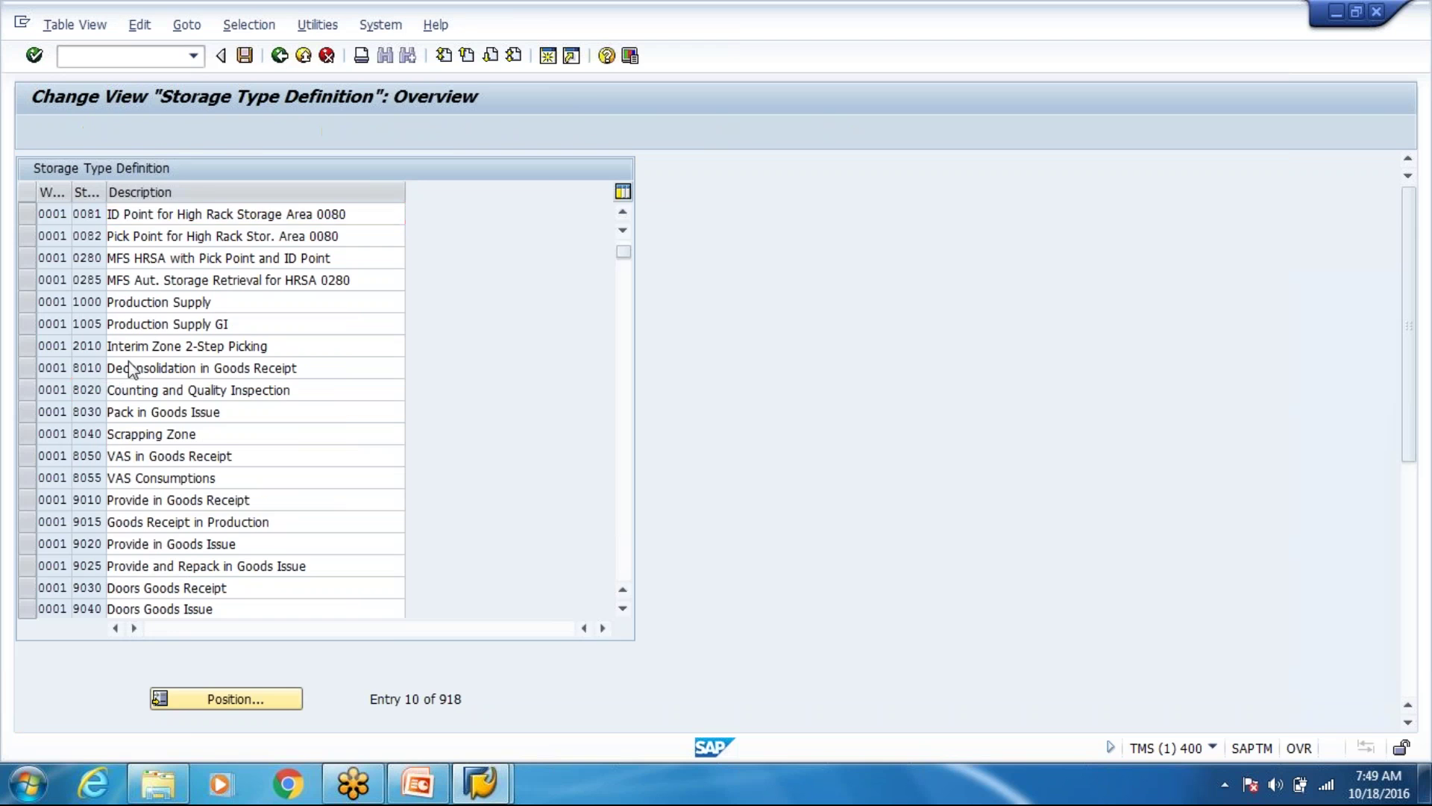
left_click(187, 237)
key("F4")
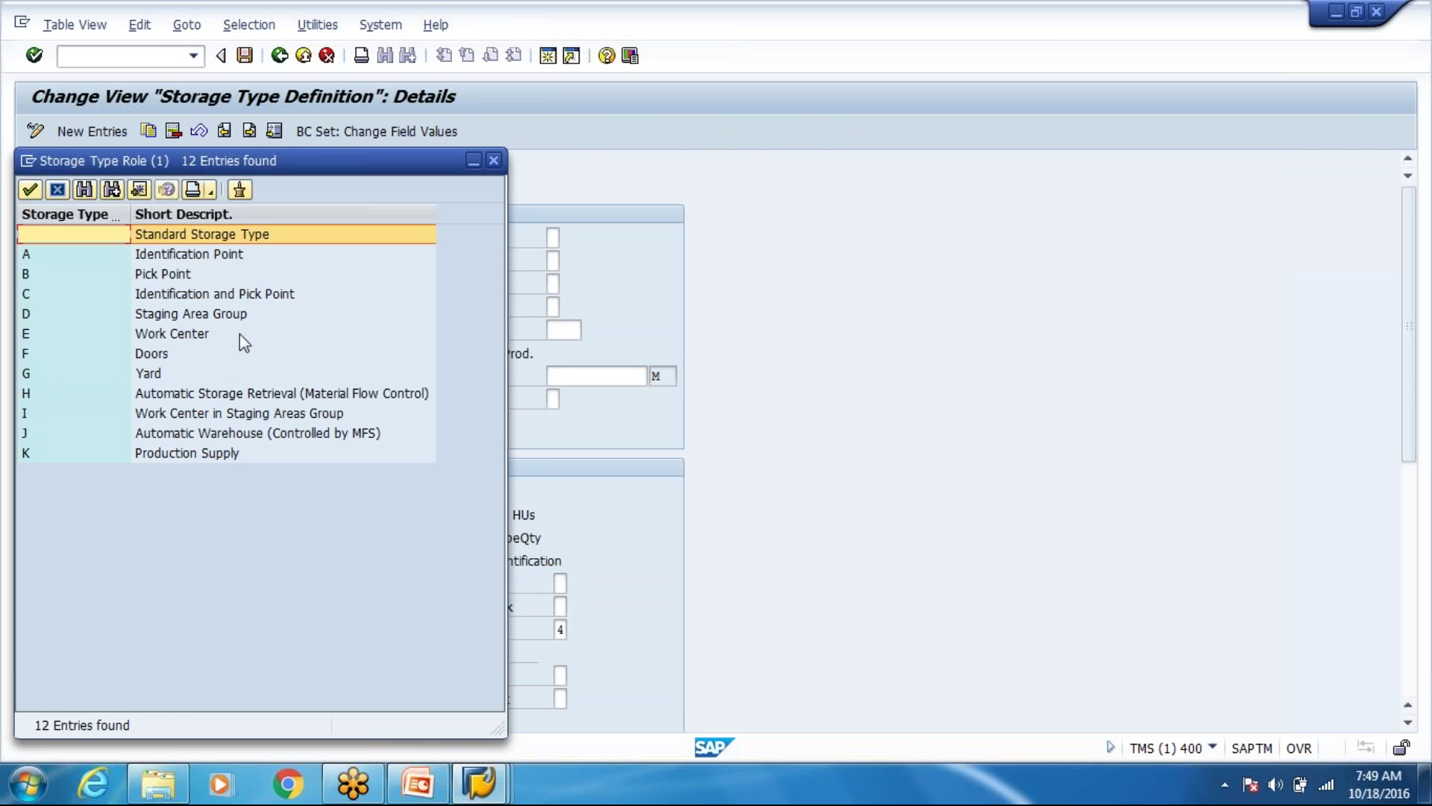
left_click(175, 335)
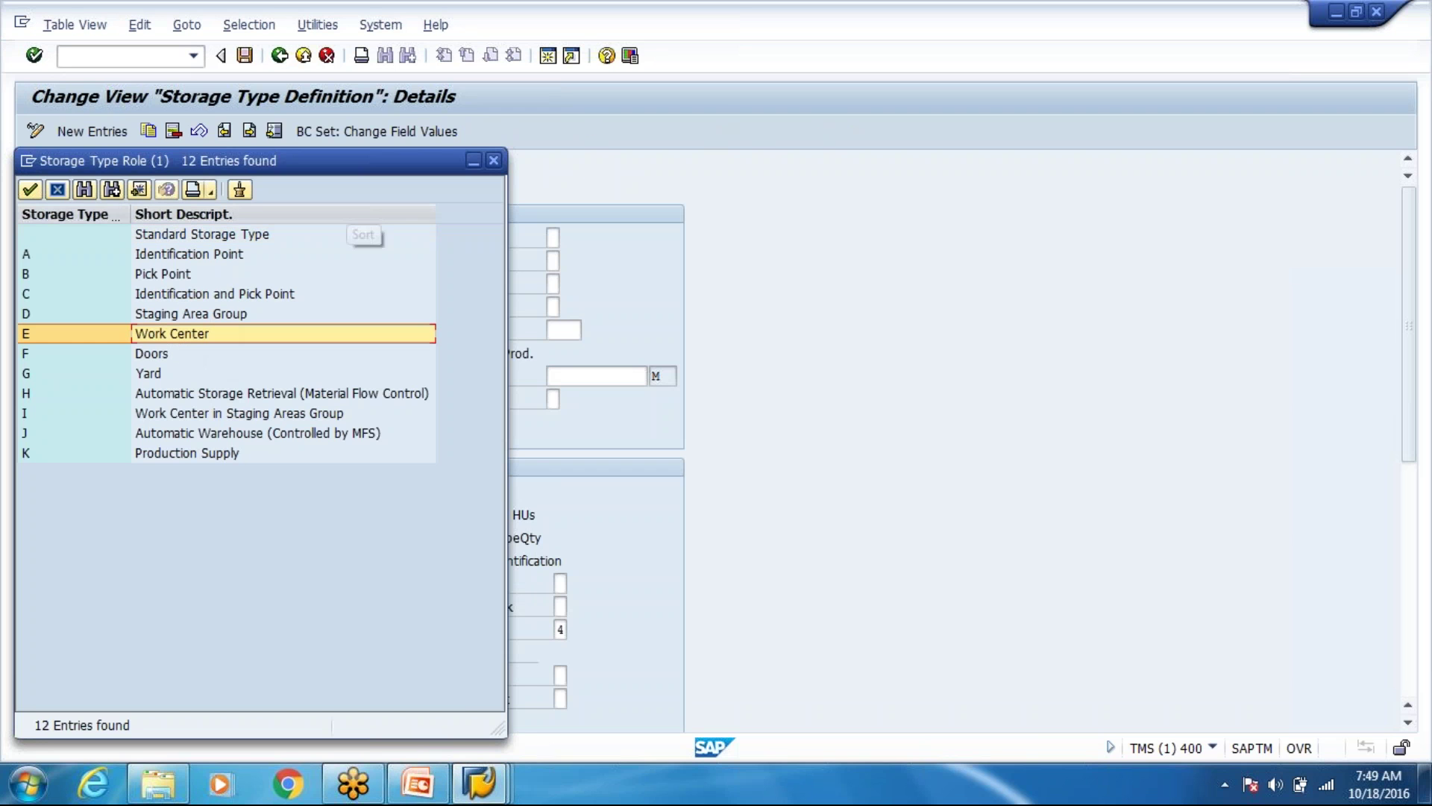
left_click(494, 159)
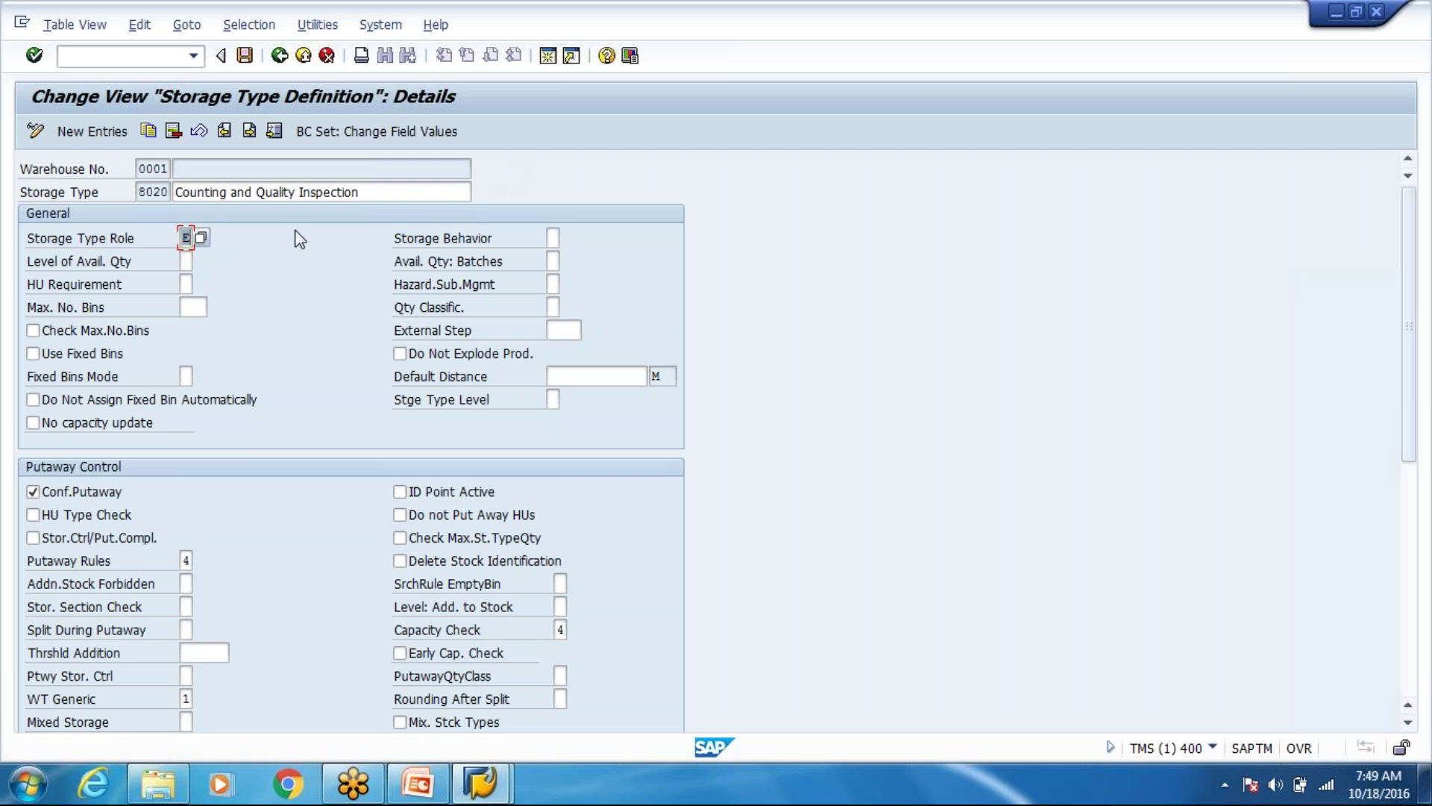
left_click(303, 55)
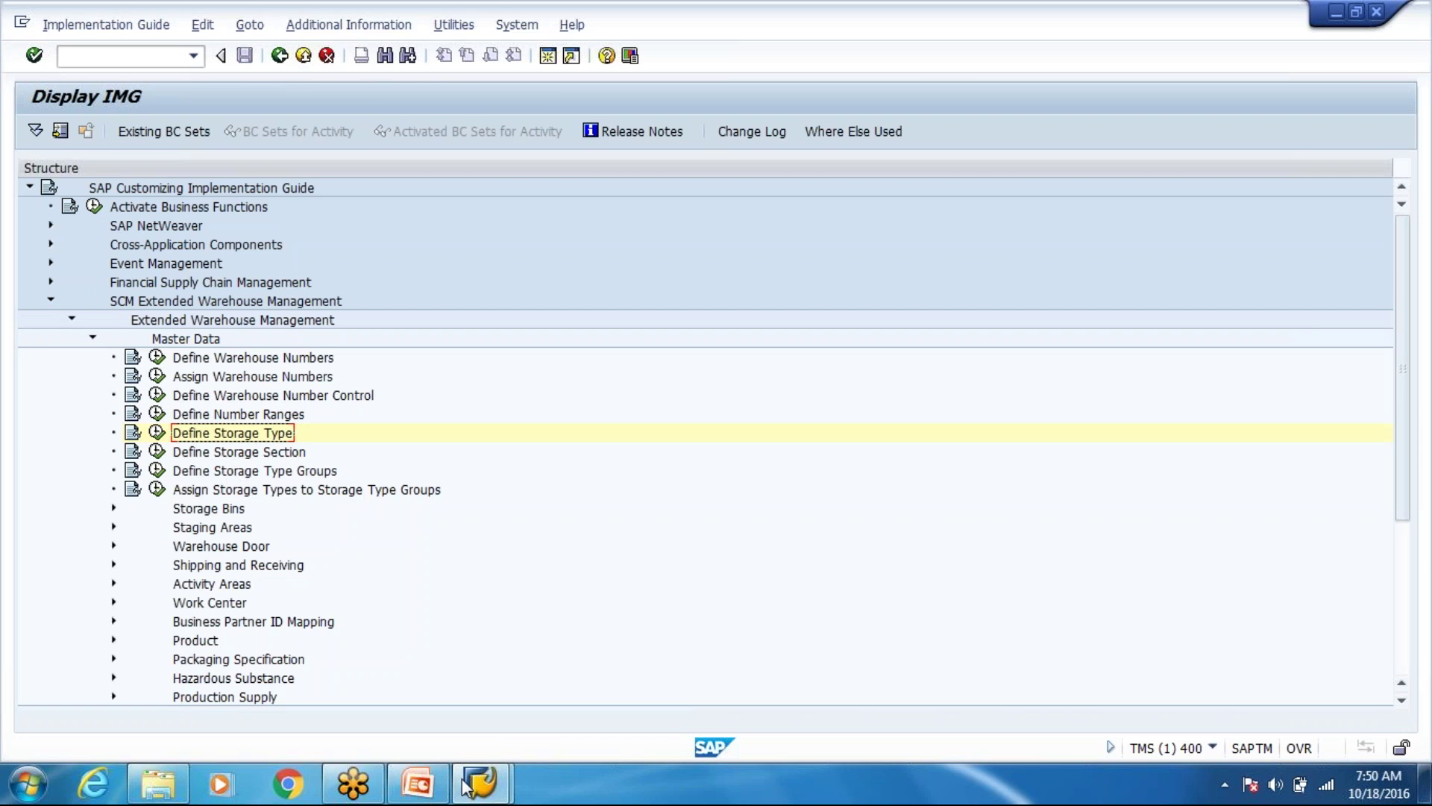
Show PowerPoint slide 37 on storage types, then rerun Define Storage Type in SAP.
left_click(435, 789)
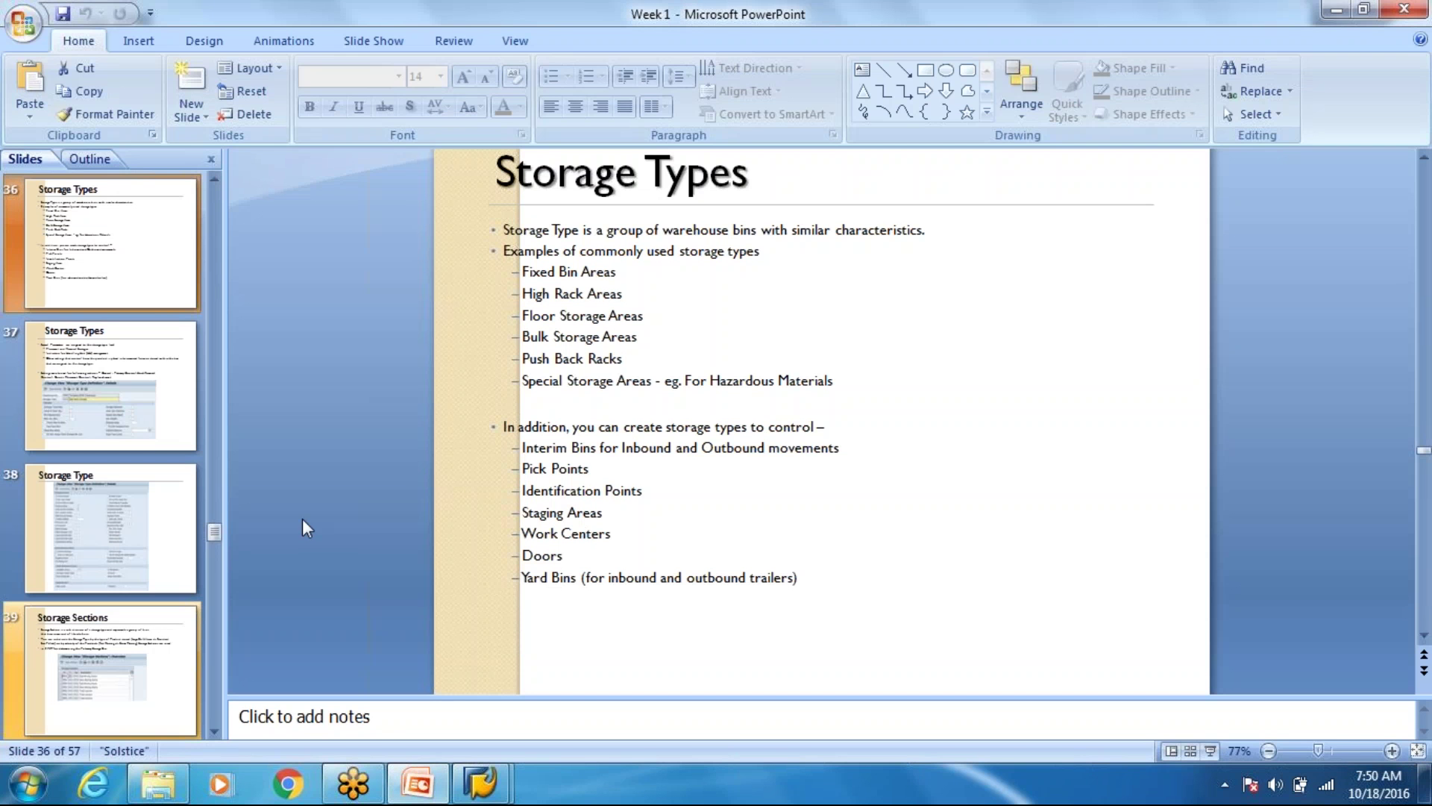
left_click(156, 388)
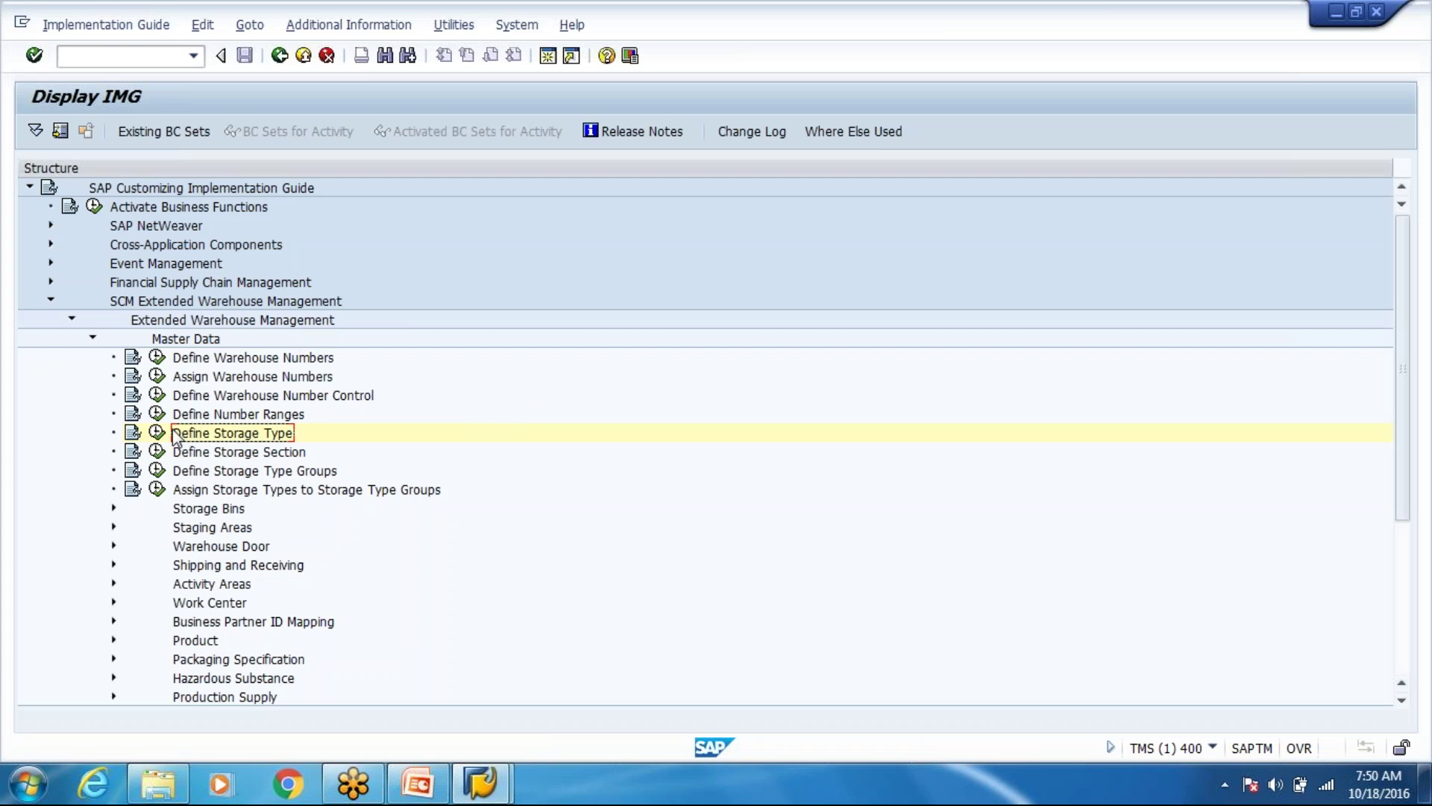
left_click(156, 433)
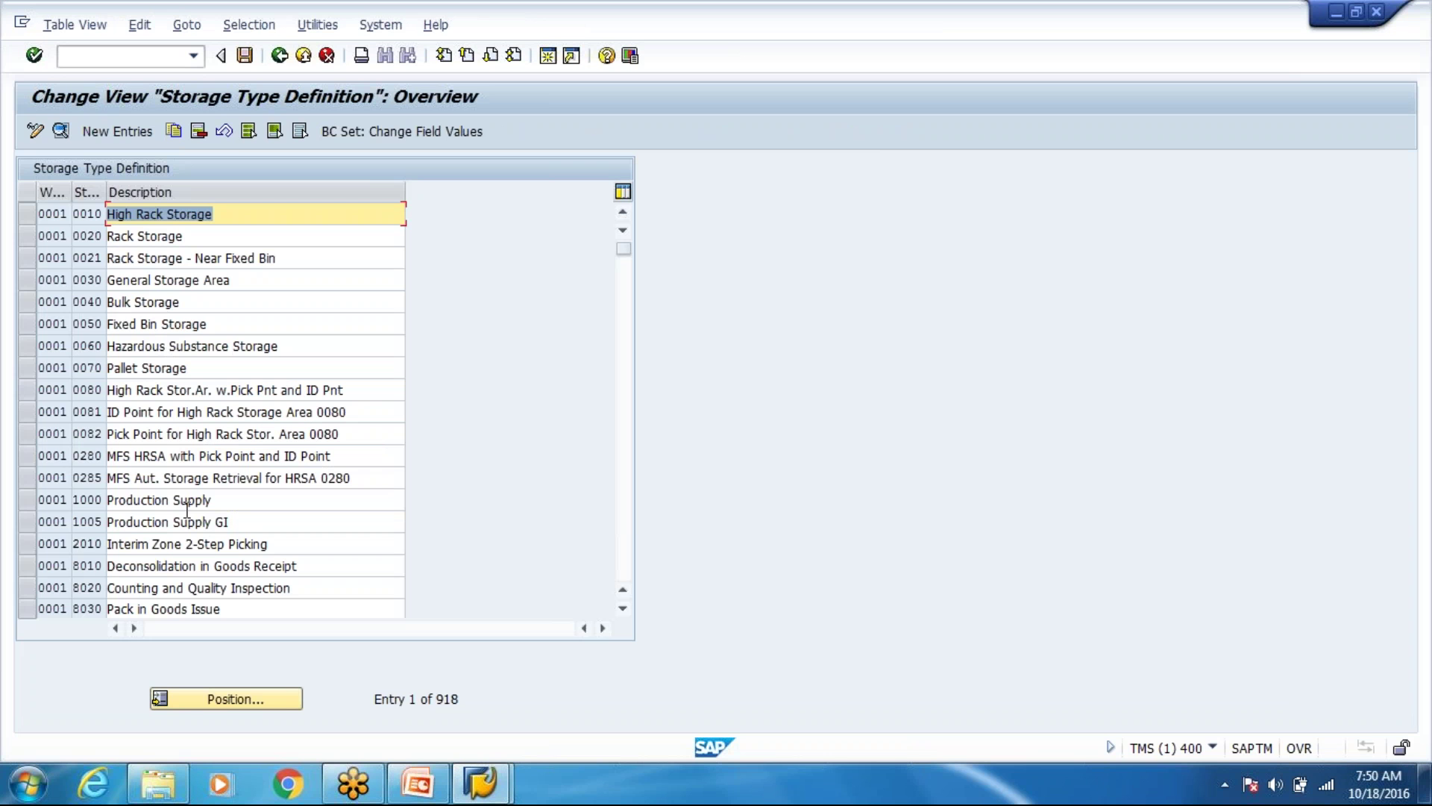
Open storage type 0021 Rack Storage - Near Fixed Bin and review its General, Putaway and Stock Removal settings.
double_click(132, 267)
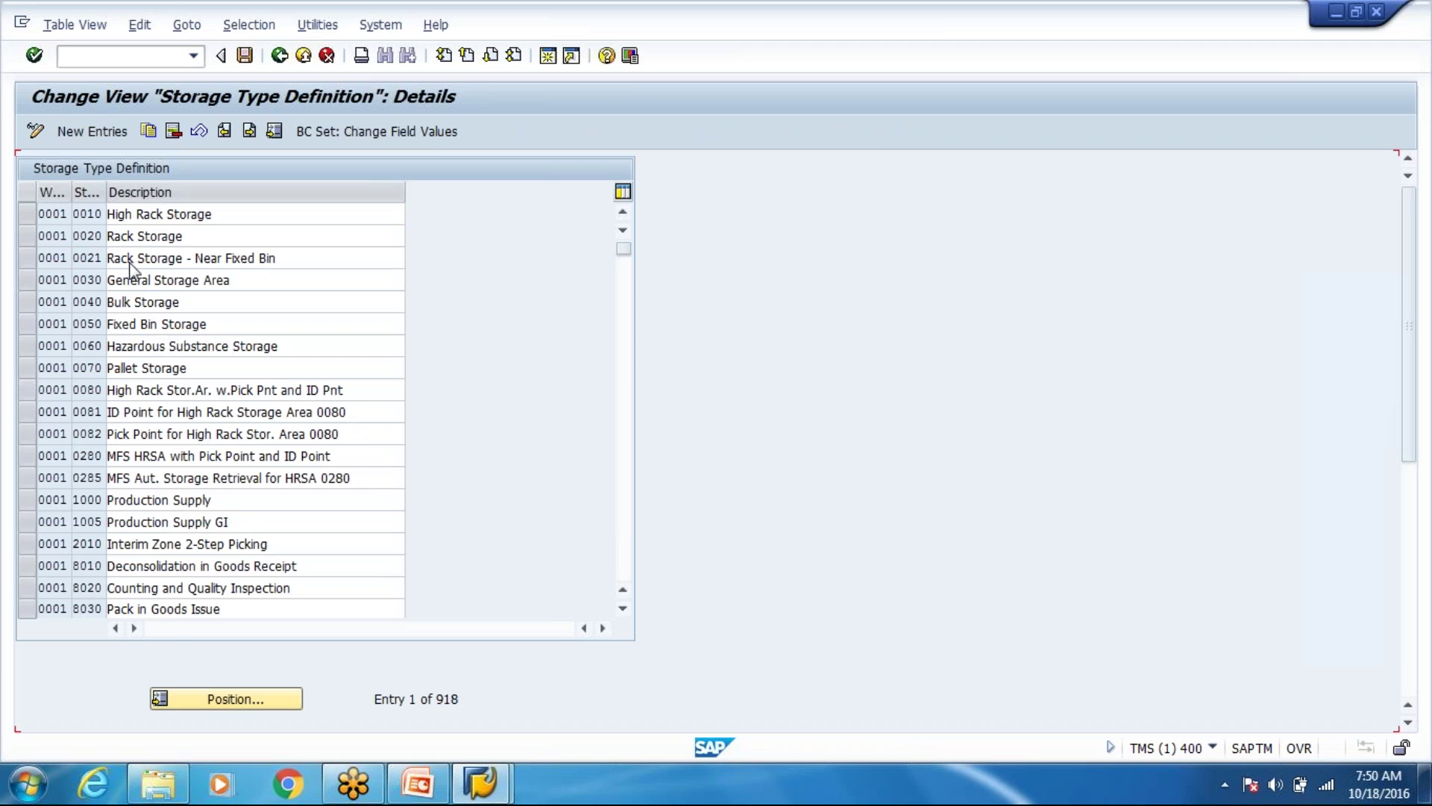
scroll(60, 405, "down", 6)
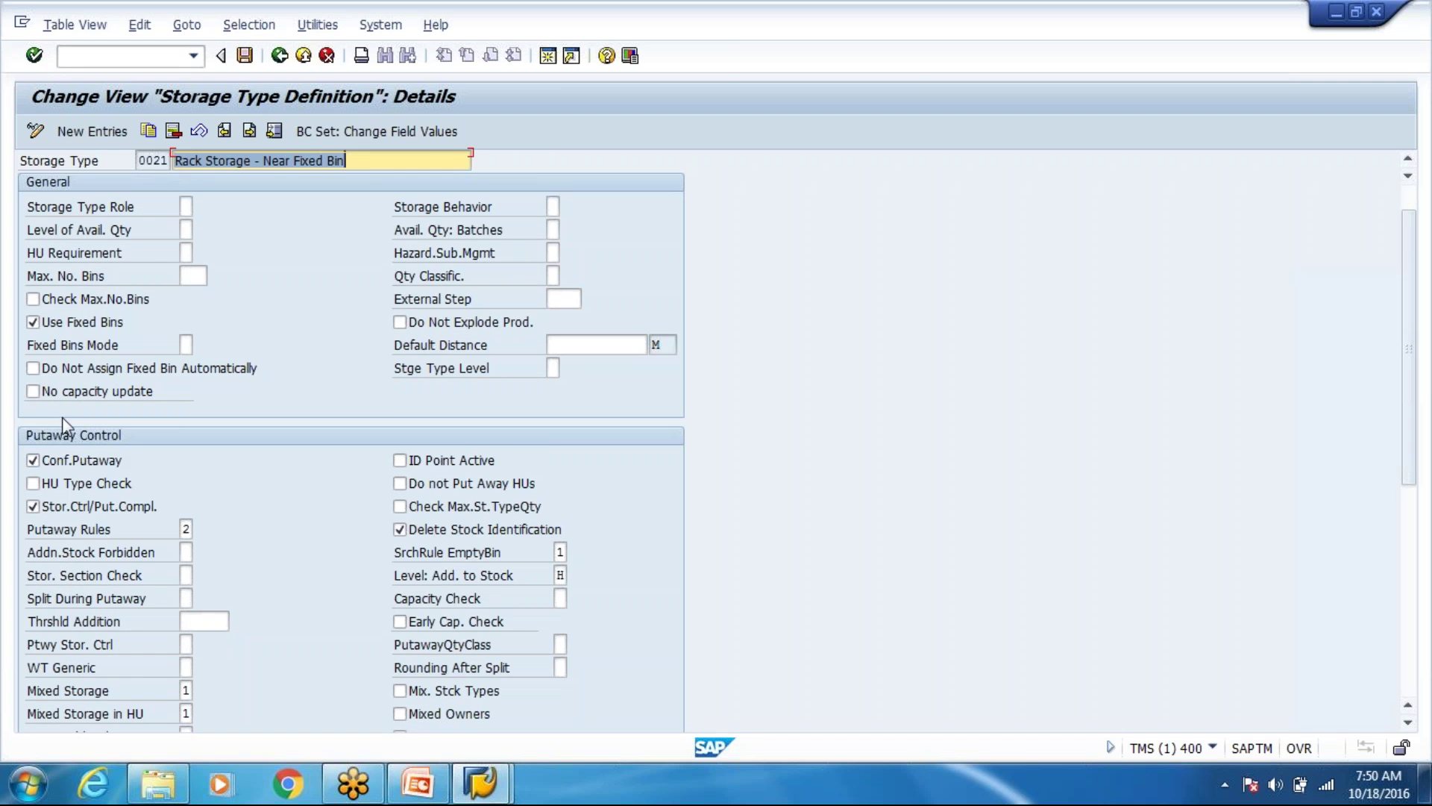
scroll(224, 393, "down", 9)
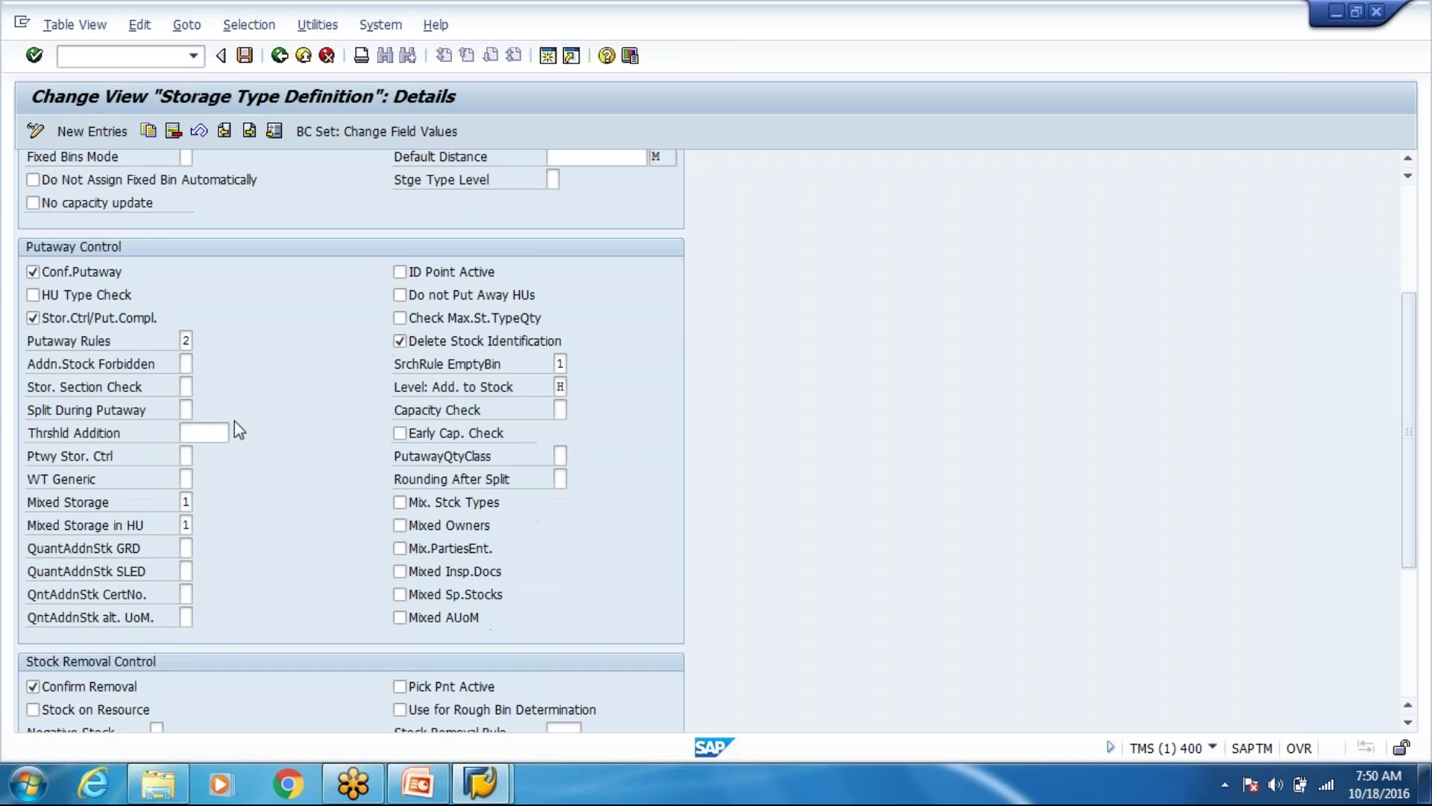
scroll(171, 514, "down", 4)
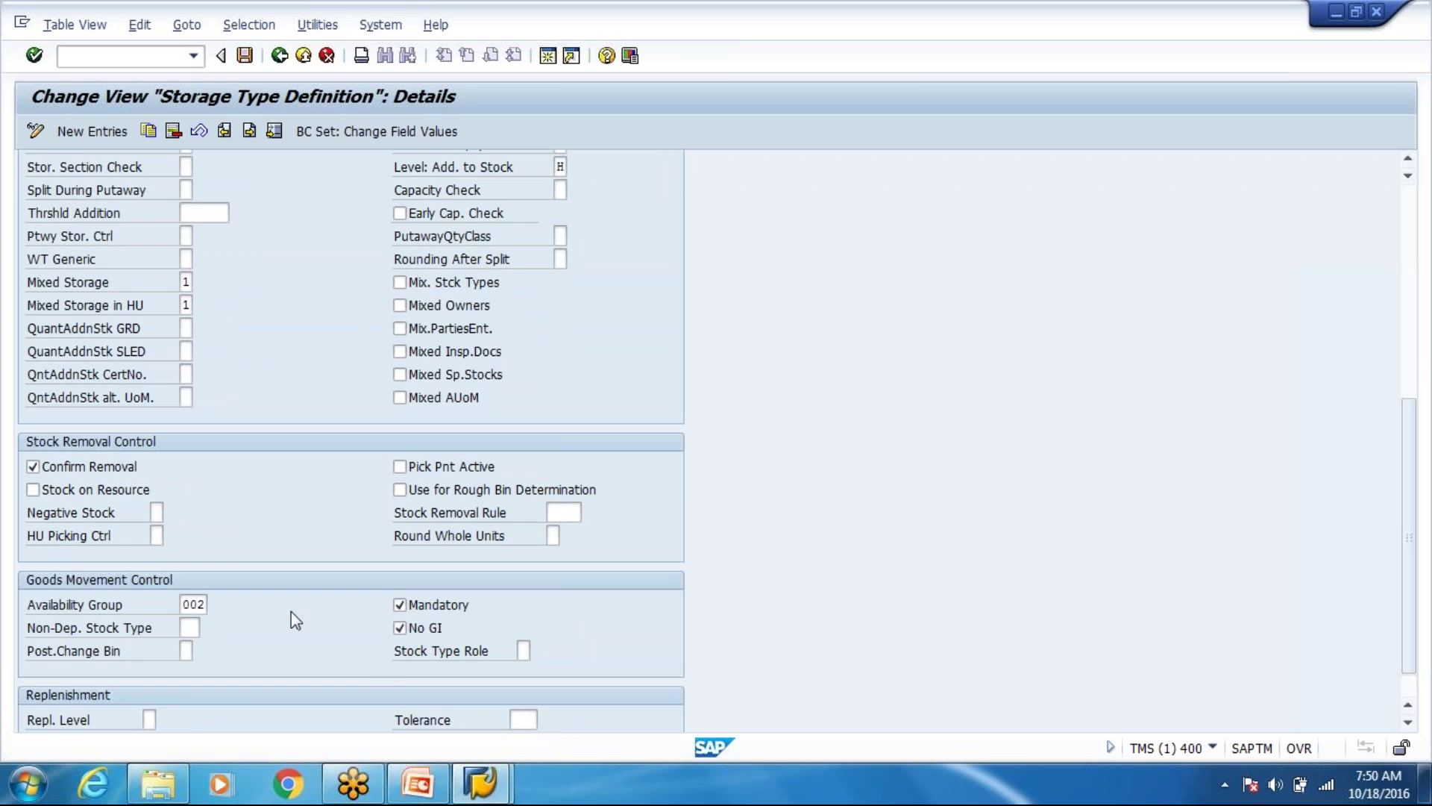
scroll(206, 575, "down", 2)
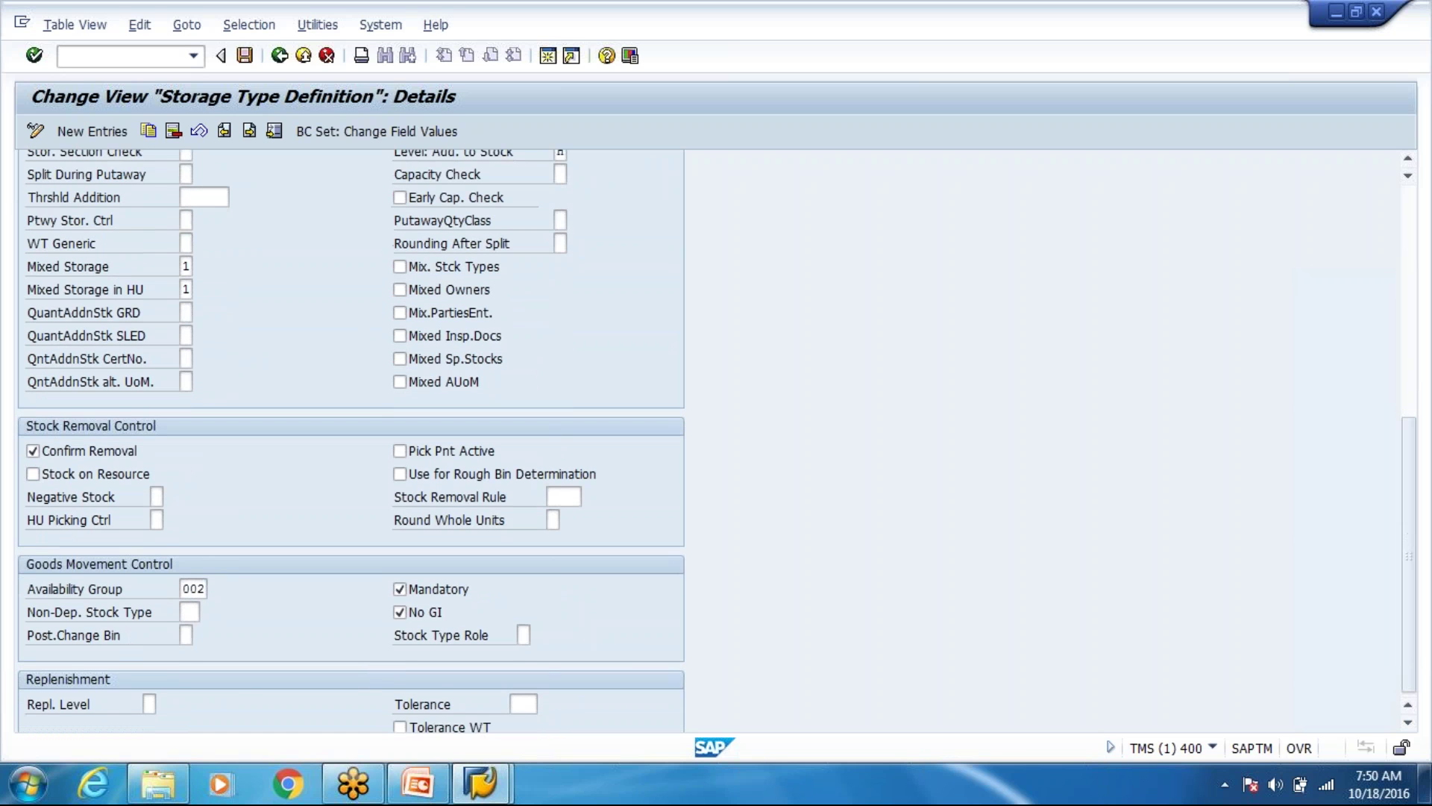
scroll(431, 497, "up", 20)
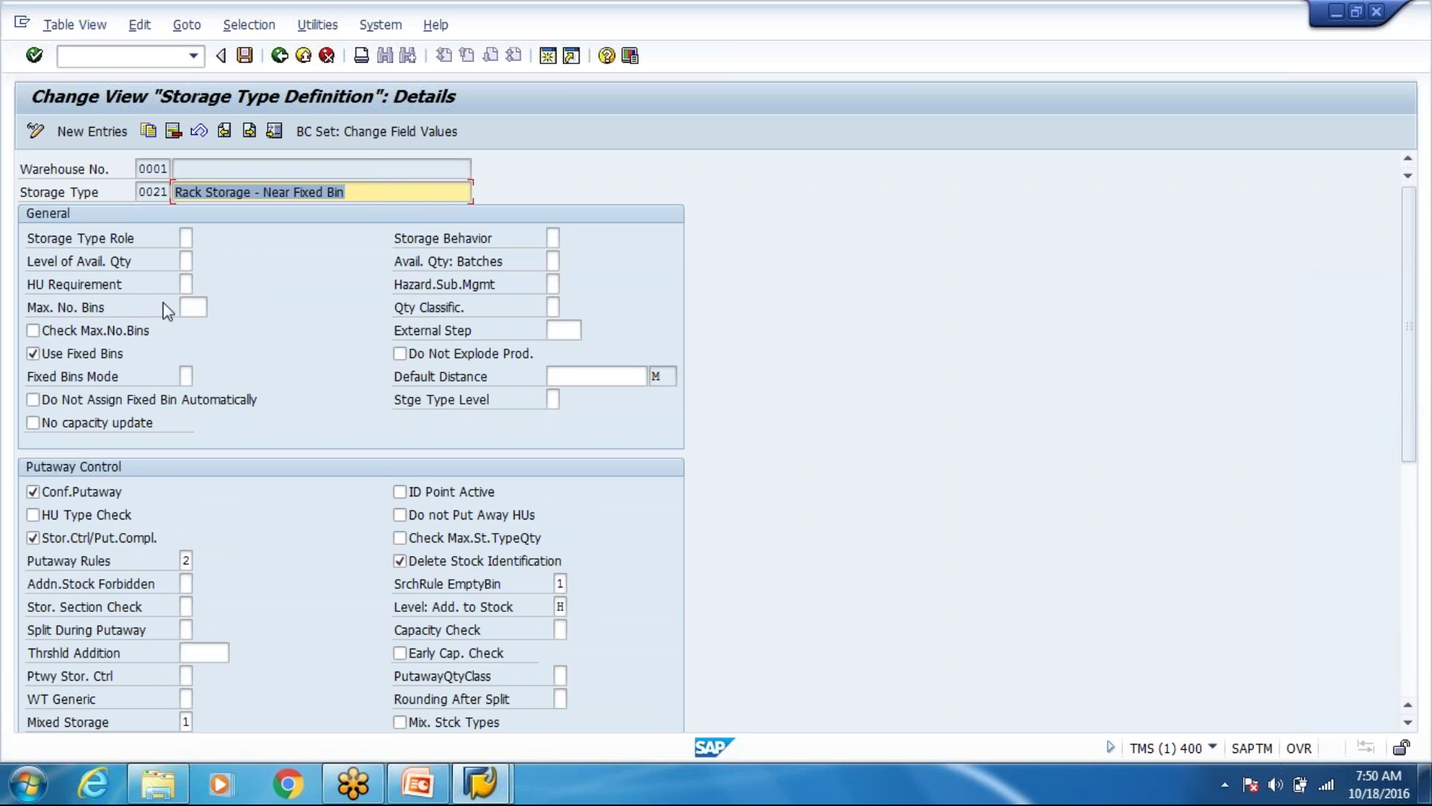
left_click(187, 284)
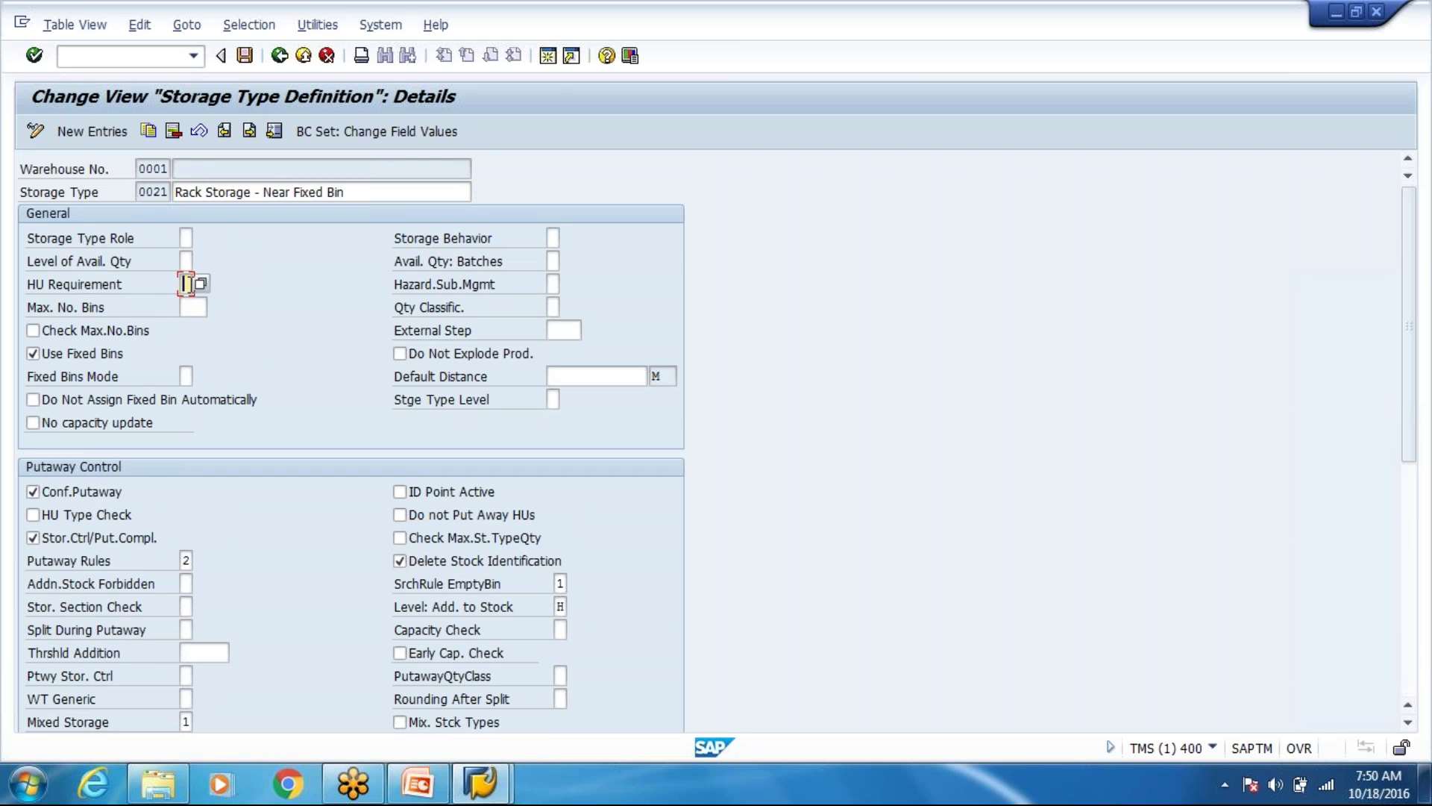
left_click(204, 289)
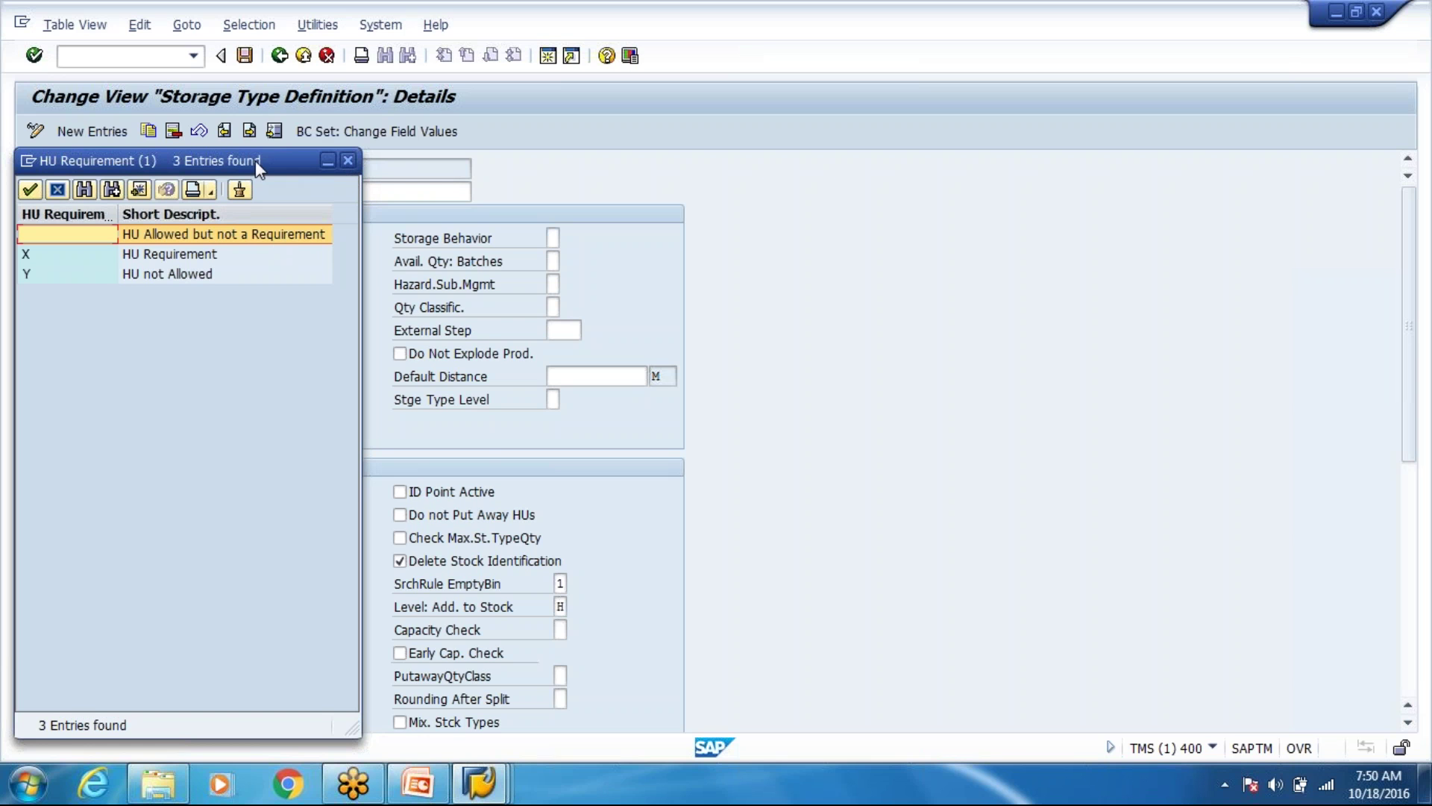
left_click_drag(256, 160, 375, 215)
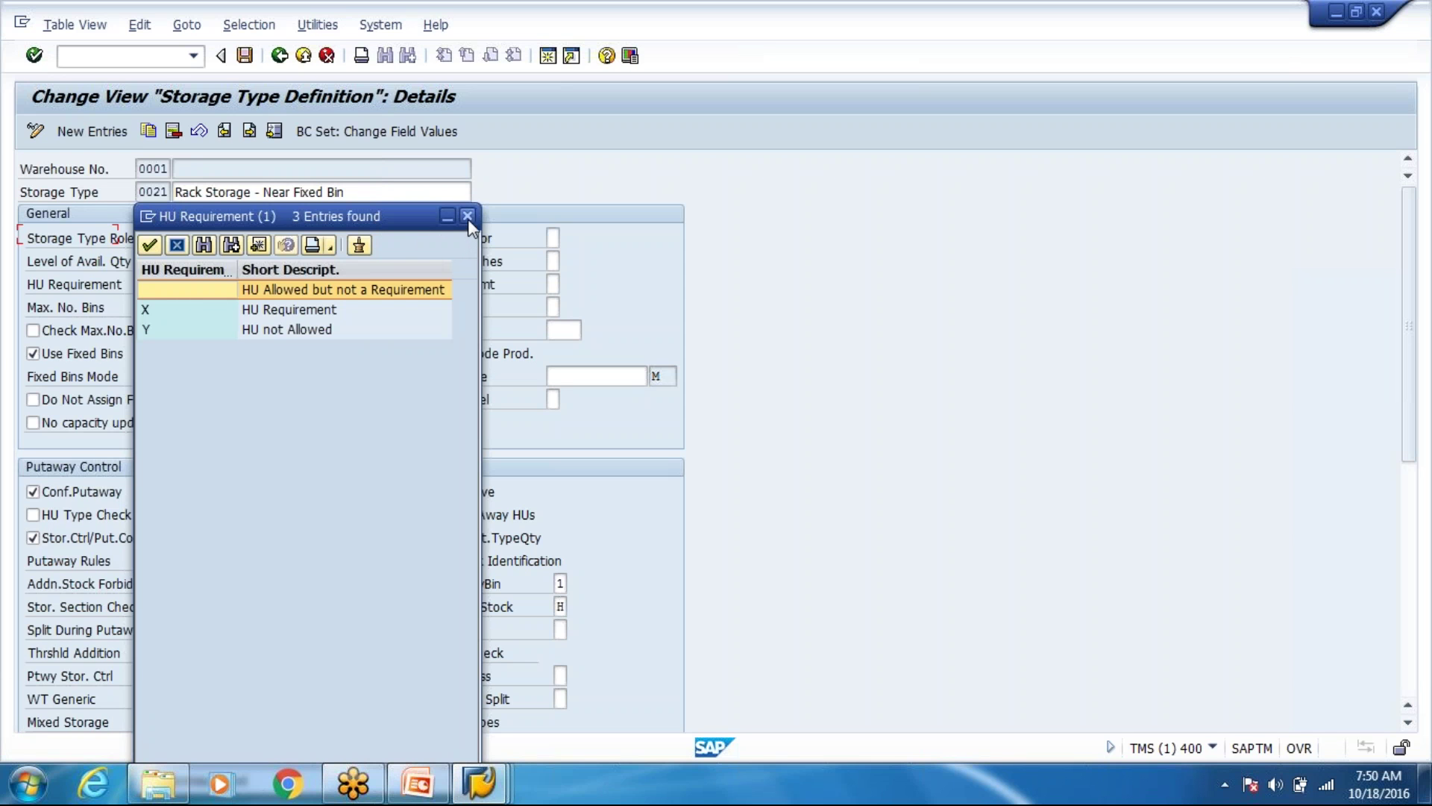
left_click(468, 217)
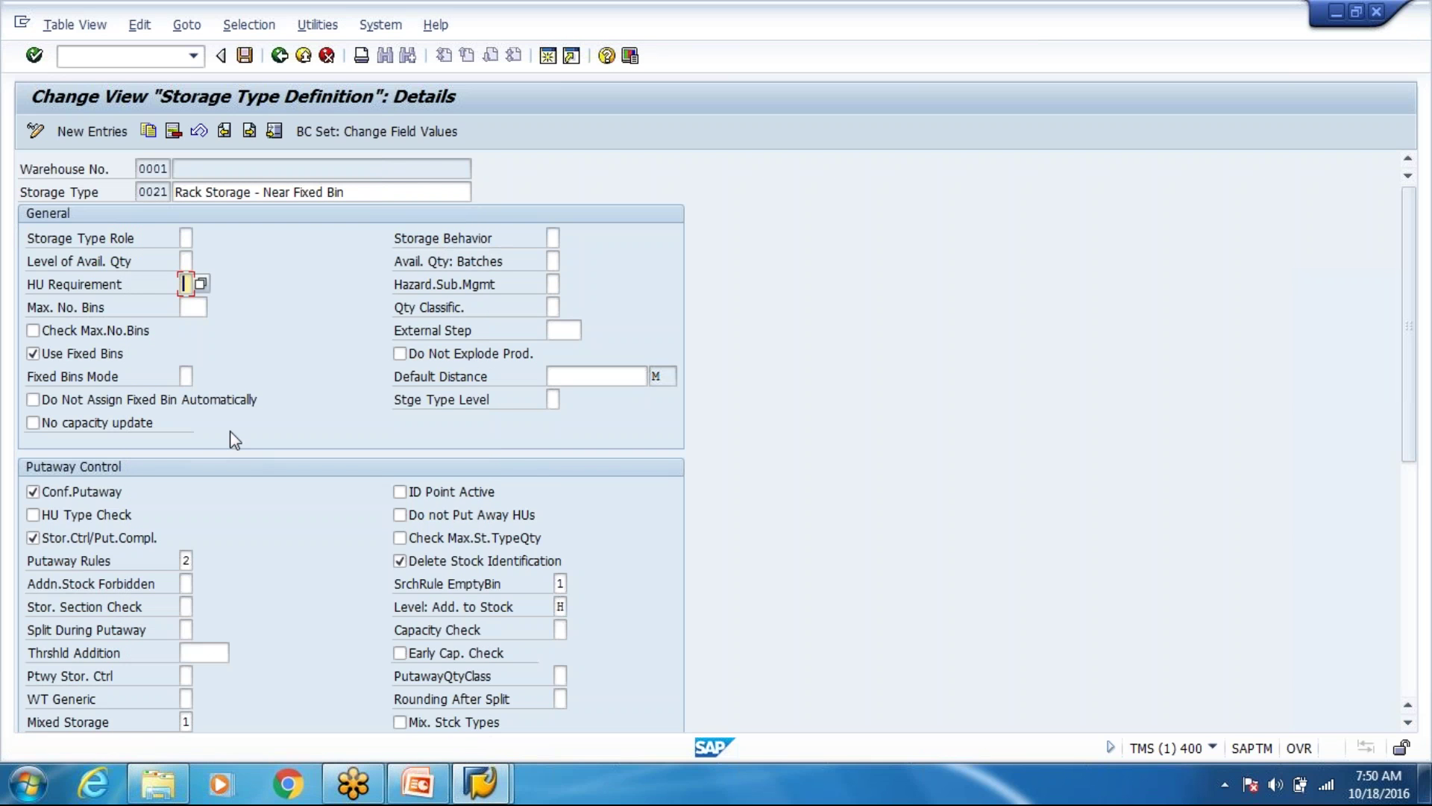
key("alt+Tab")
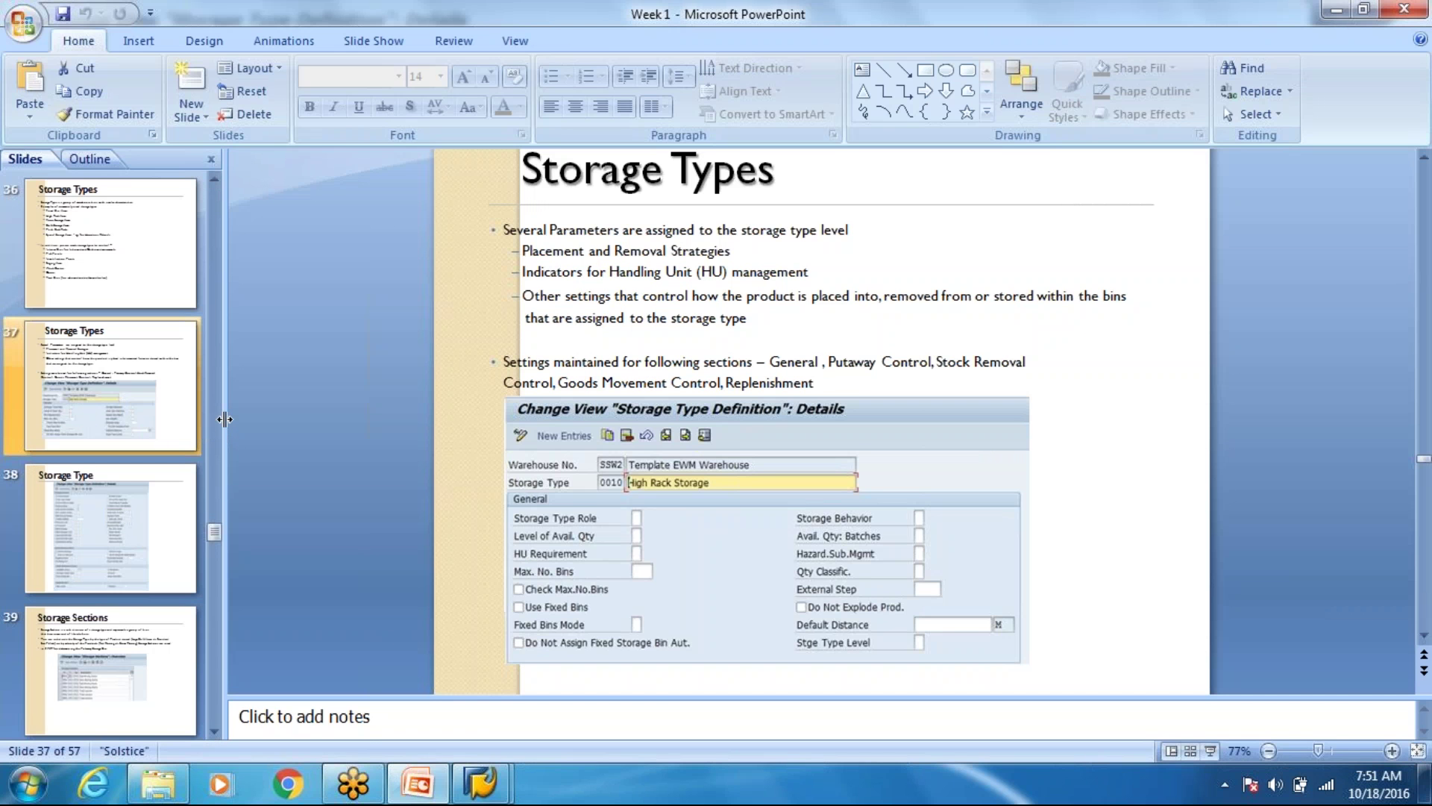
key("alt+Tab")
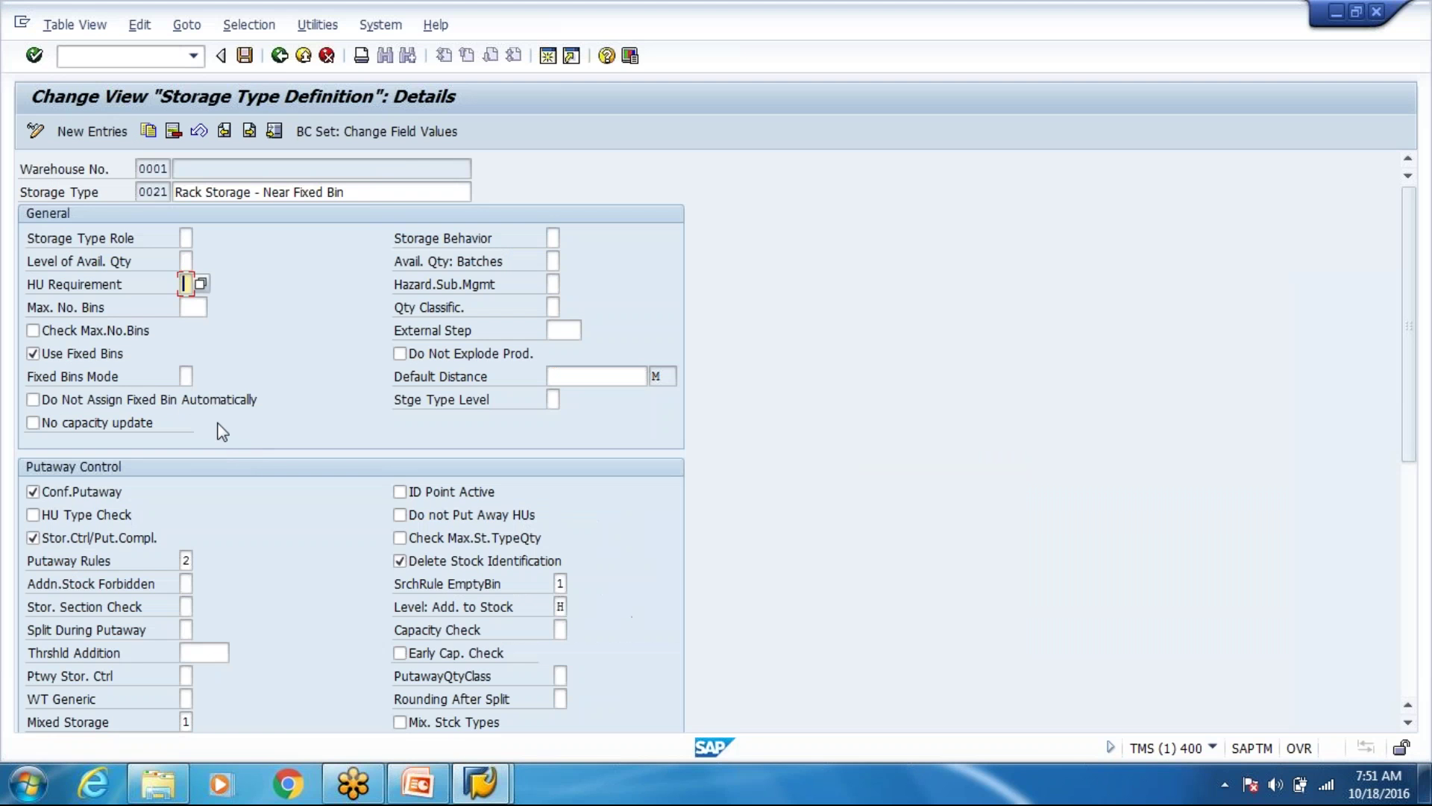
scroll(213, 445, "down", 7)
scroll(209, 445, "up", 2)
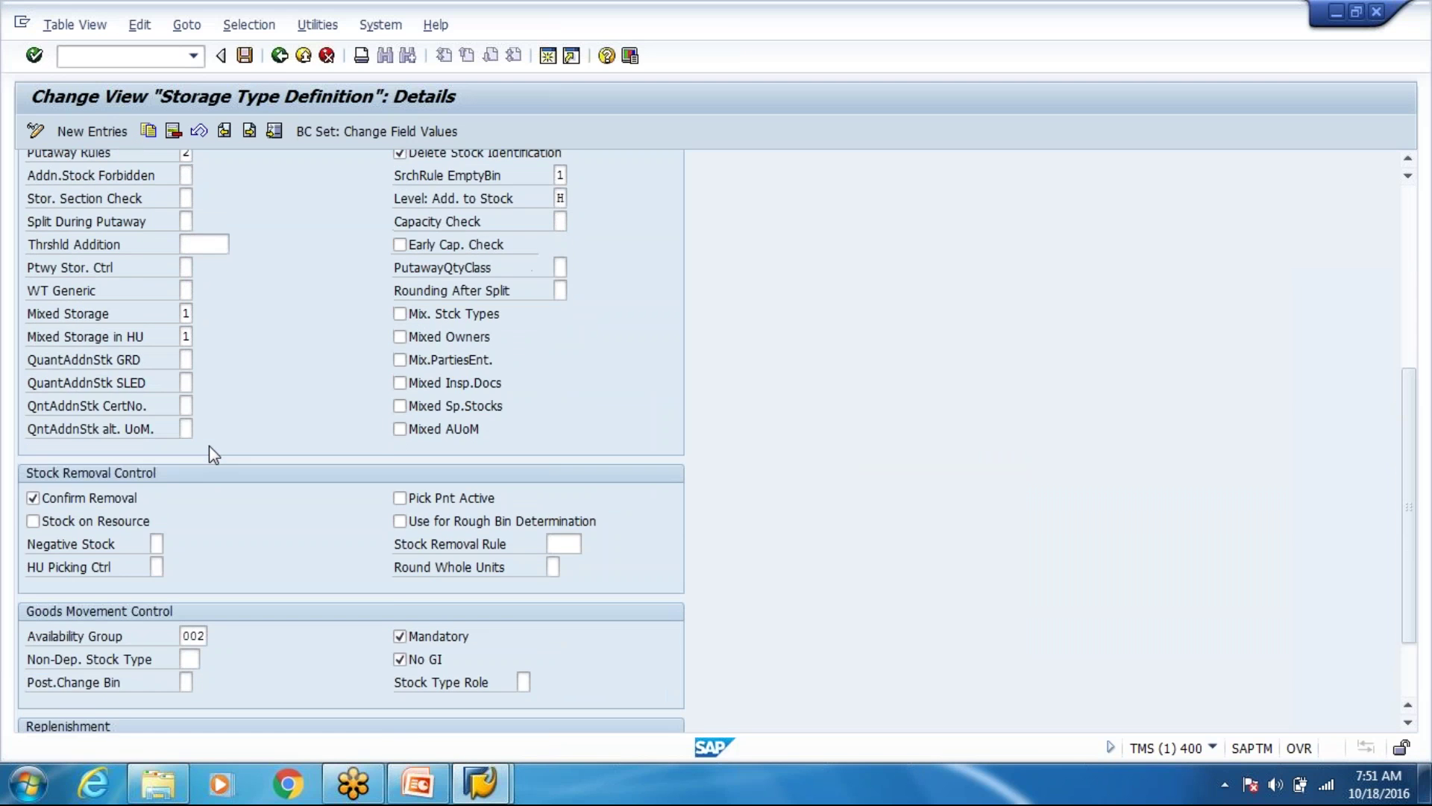
scroll(208, 446, "up", 2)
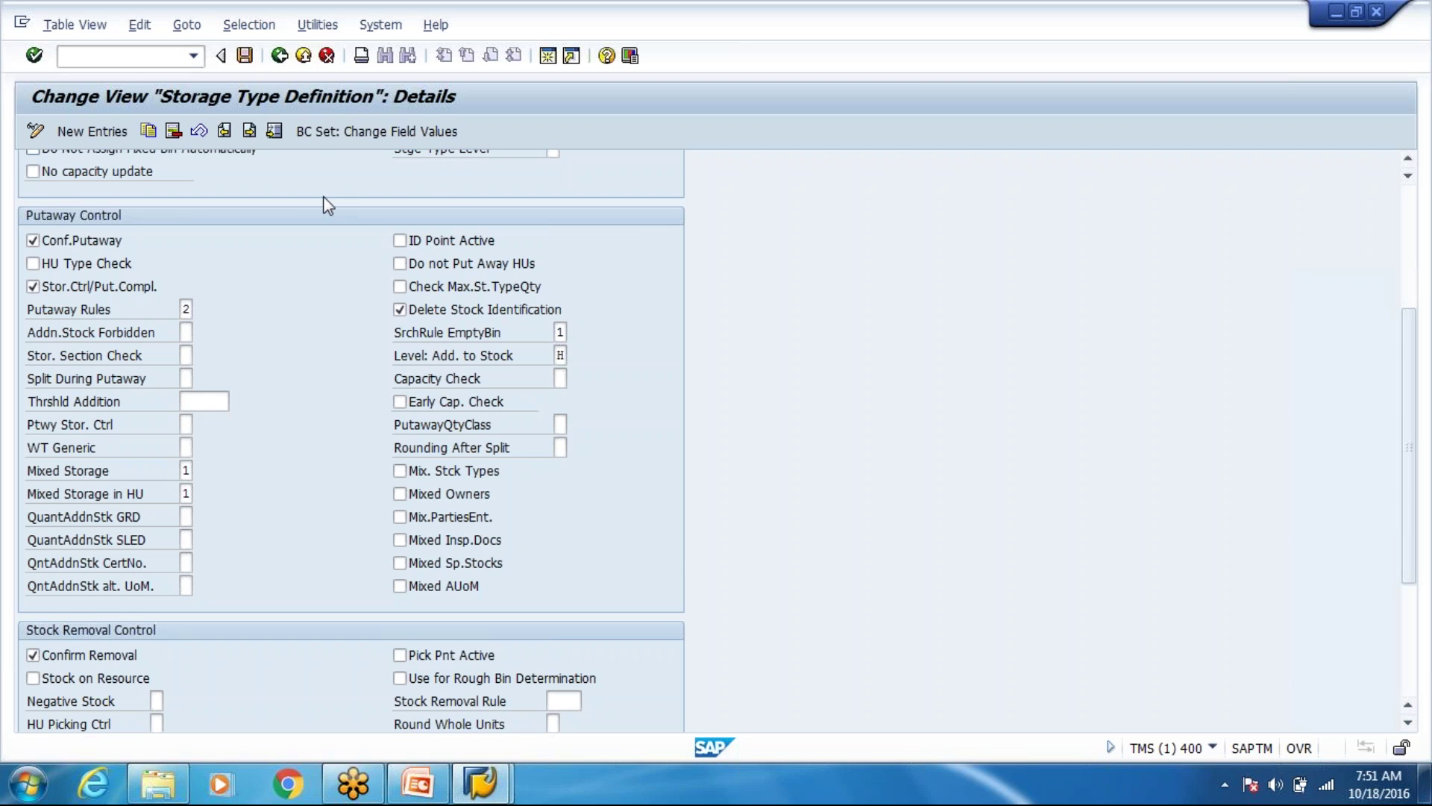
scroll(281, 440, "down", 3)
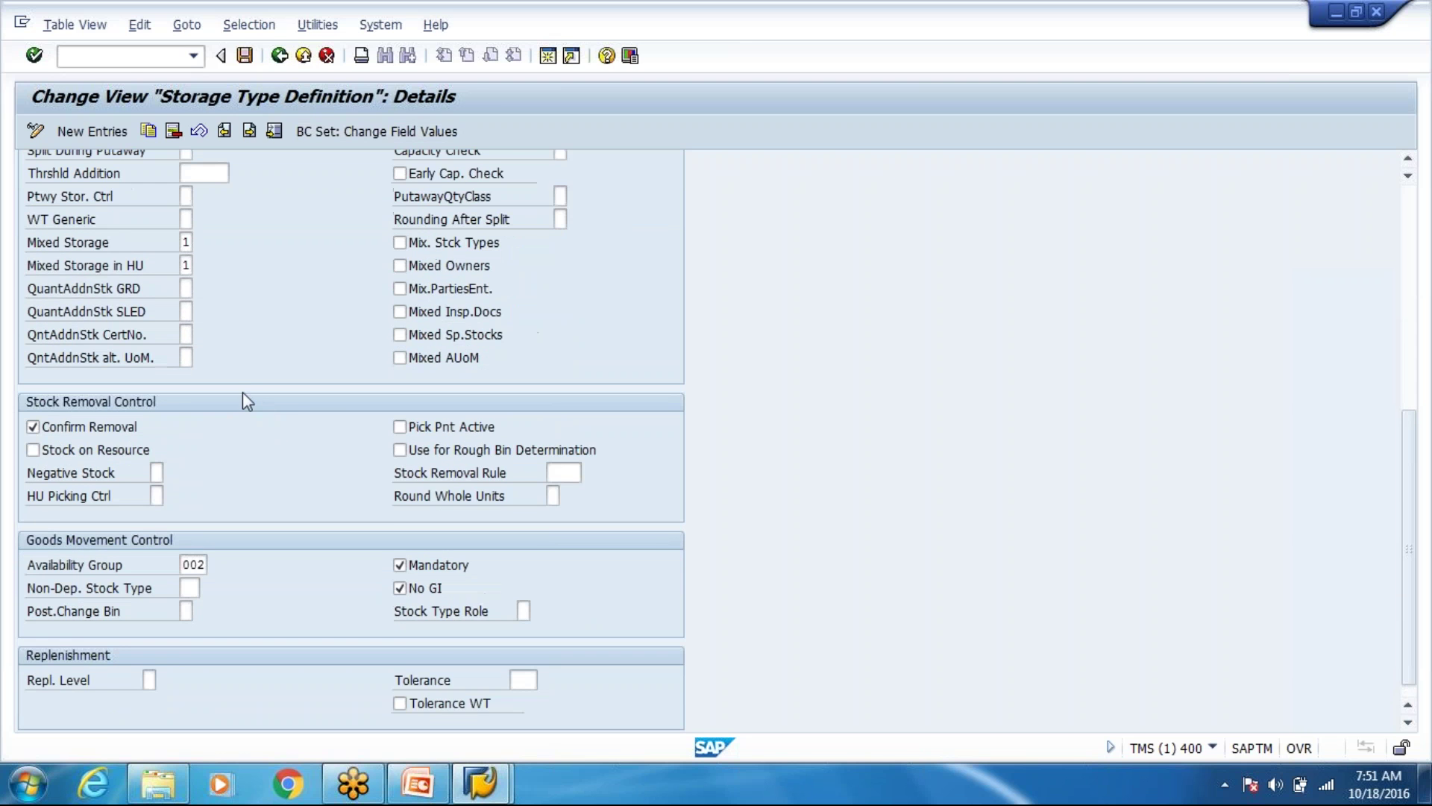
scroll(243, 392, "up", 1)
scroll(243, 392, "up", 5)
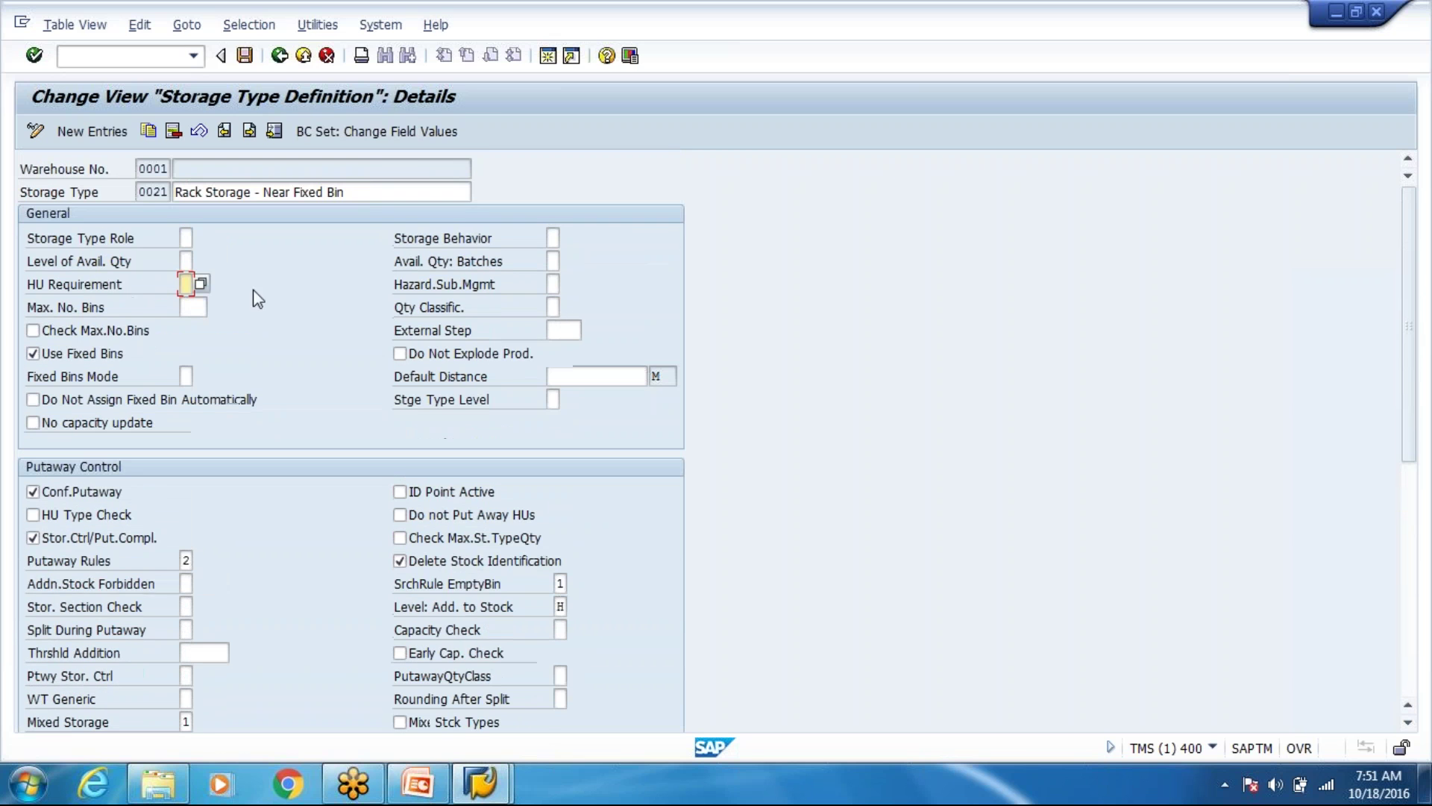
Review slides 38 Storage Type and 39 Storage Sections, then run Define Storage Section in SAP.
left_click(280, 56)
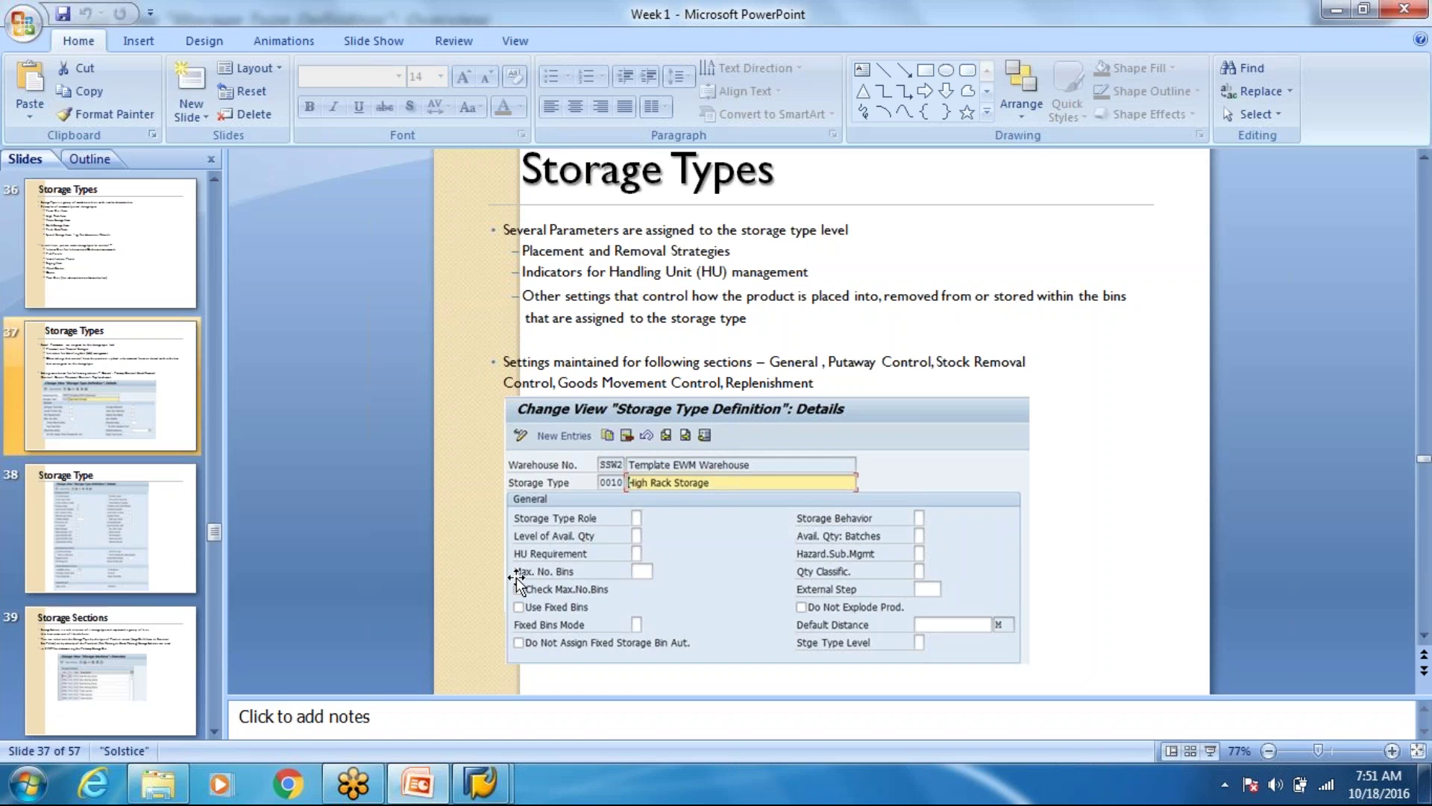
left_click(172, 582)
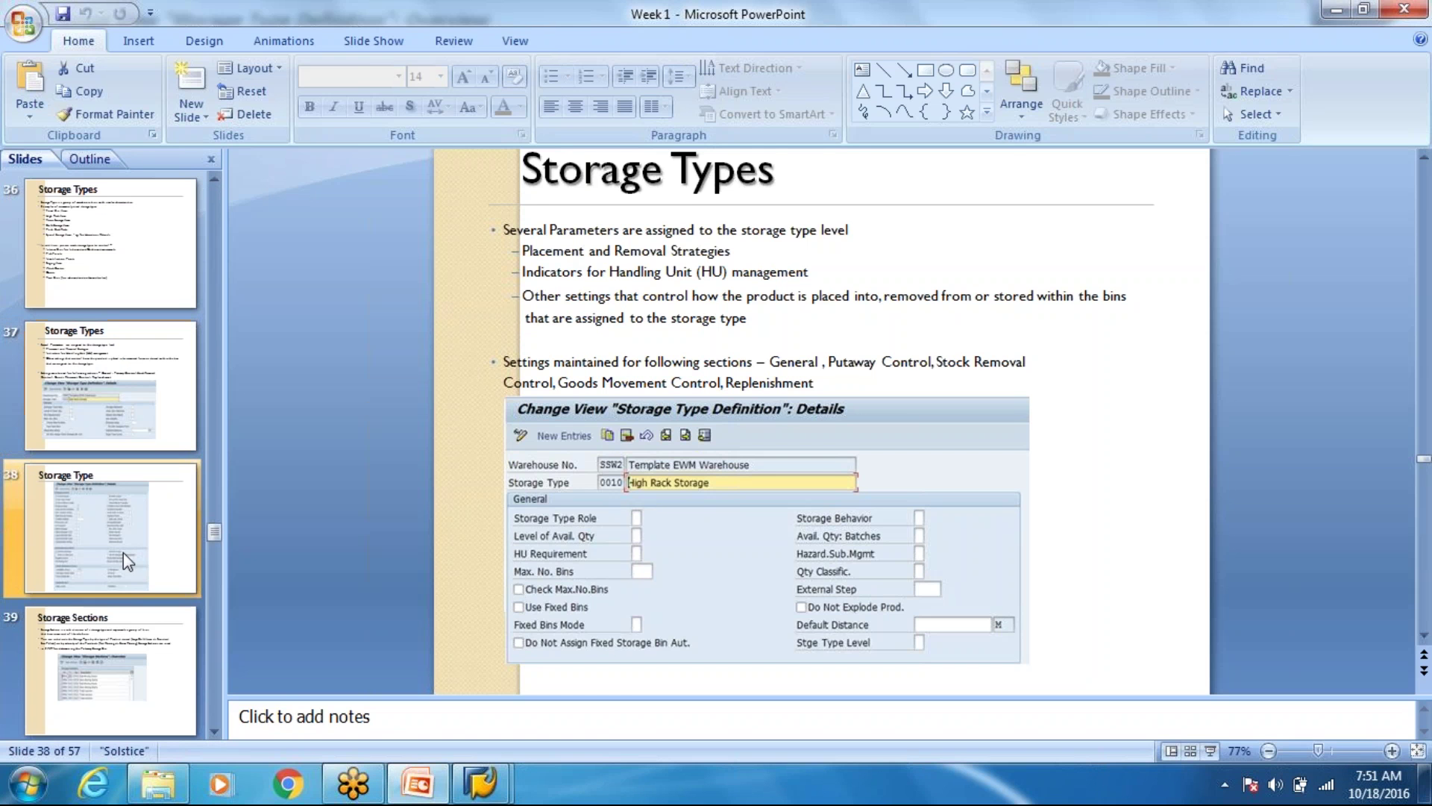
left_click(165, 629)
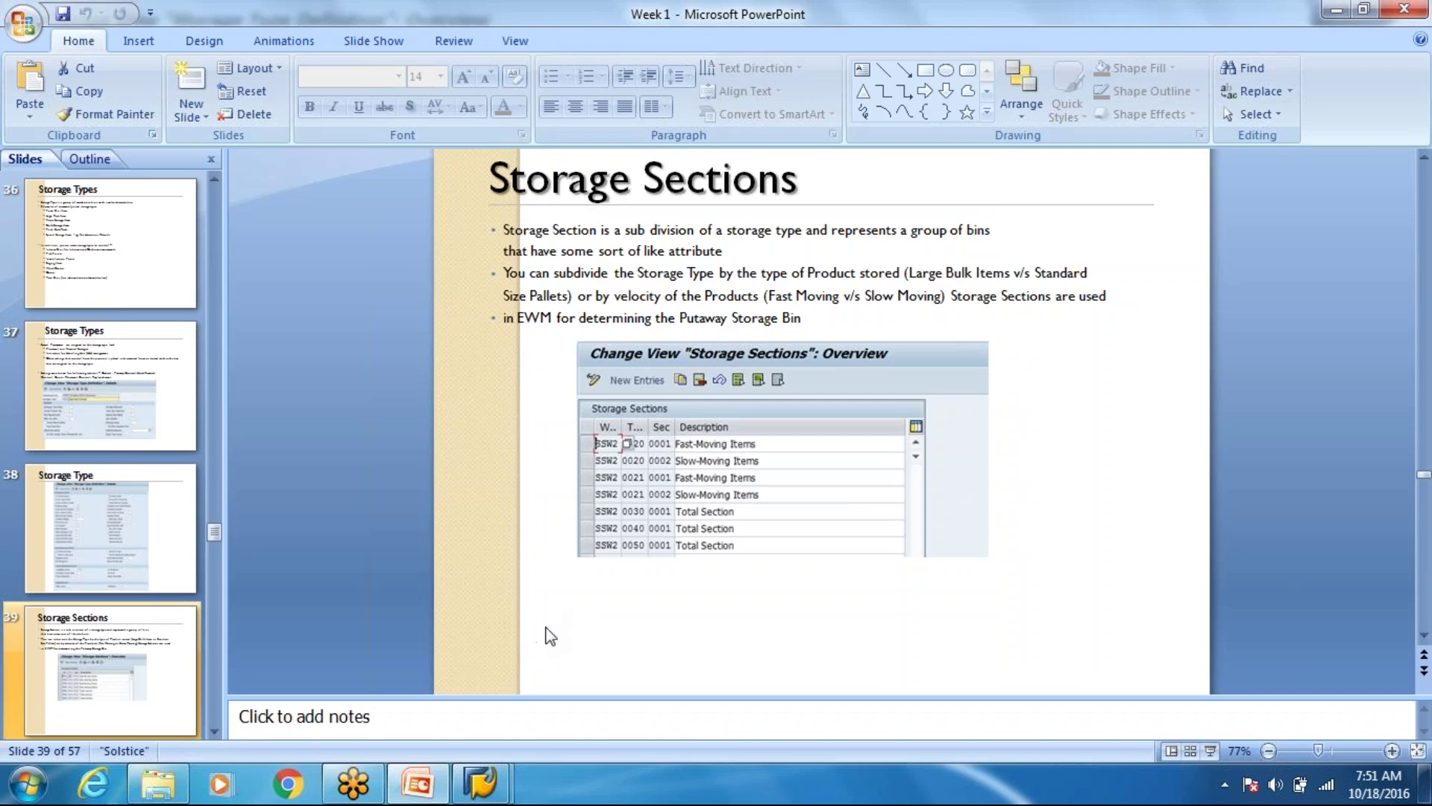
key("alt+Tab")
left_click(279, 55)
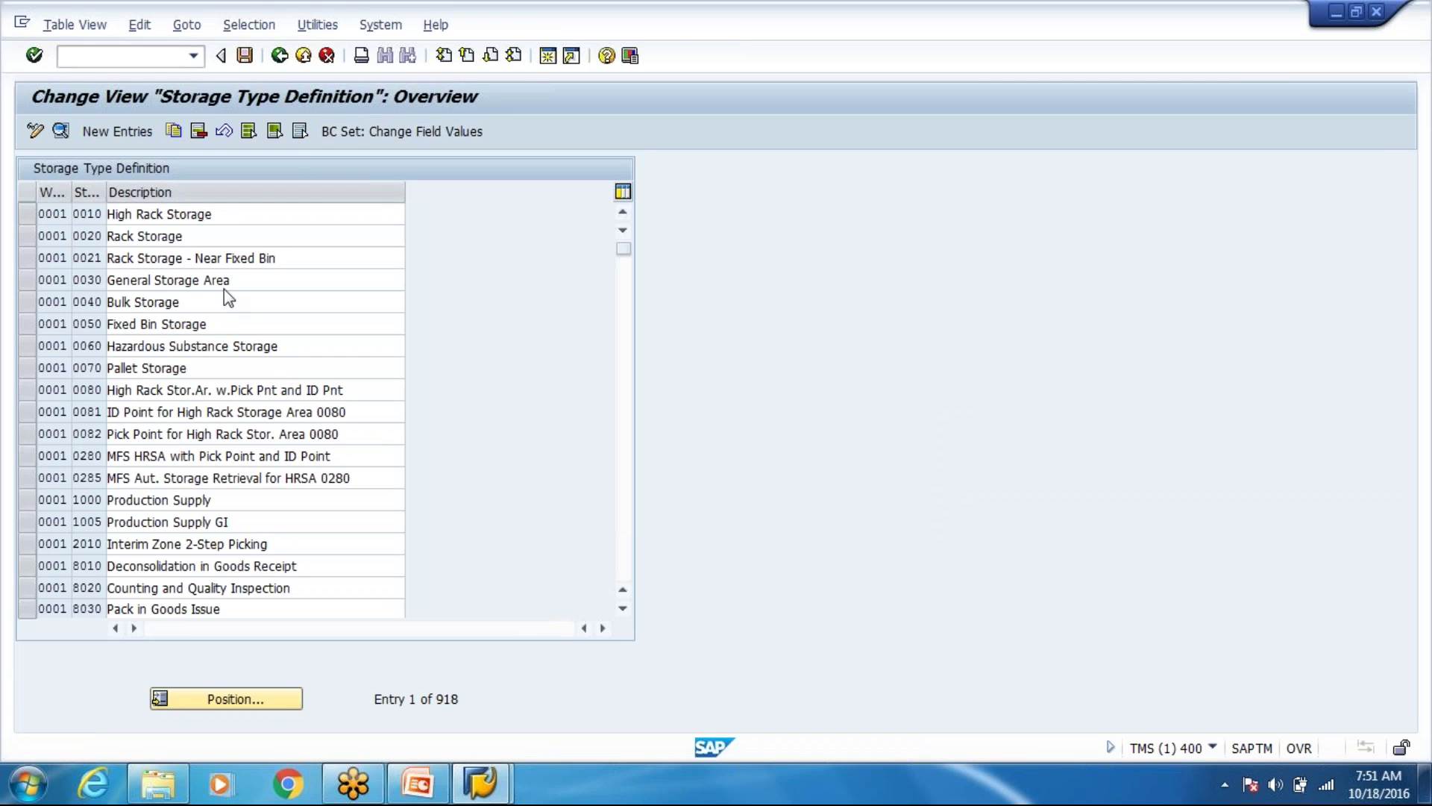
left_click(156, 451)
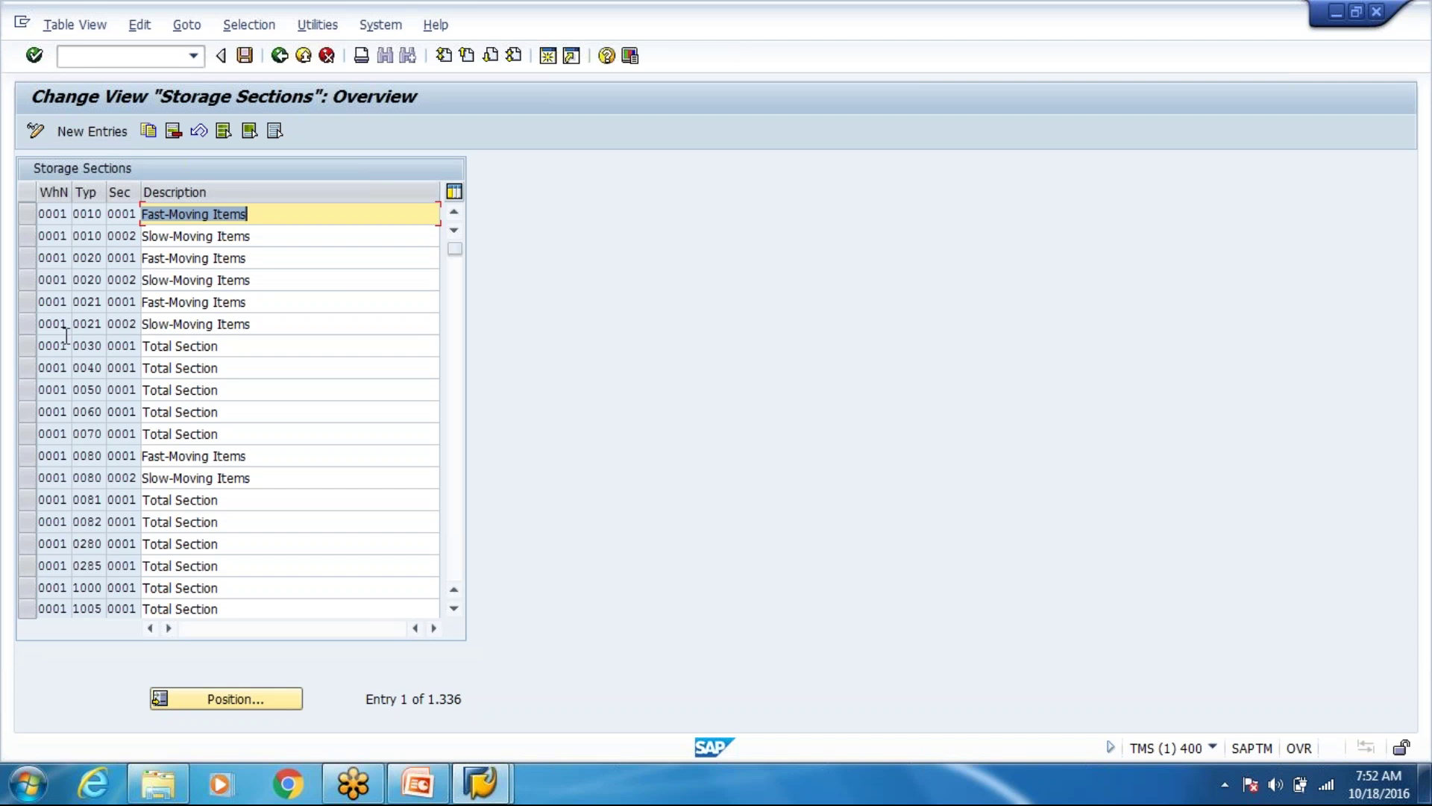
Mark the Total Section rows for types 0030, 0040, 0050, 0060, 0070 and 0081 and copy them.
left_click(29, 352)
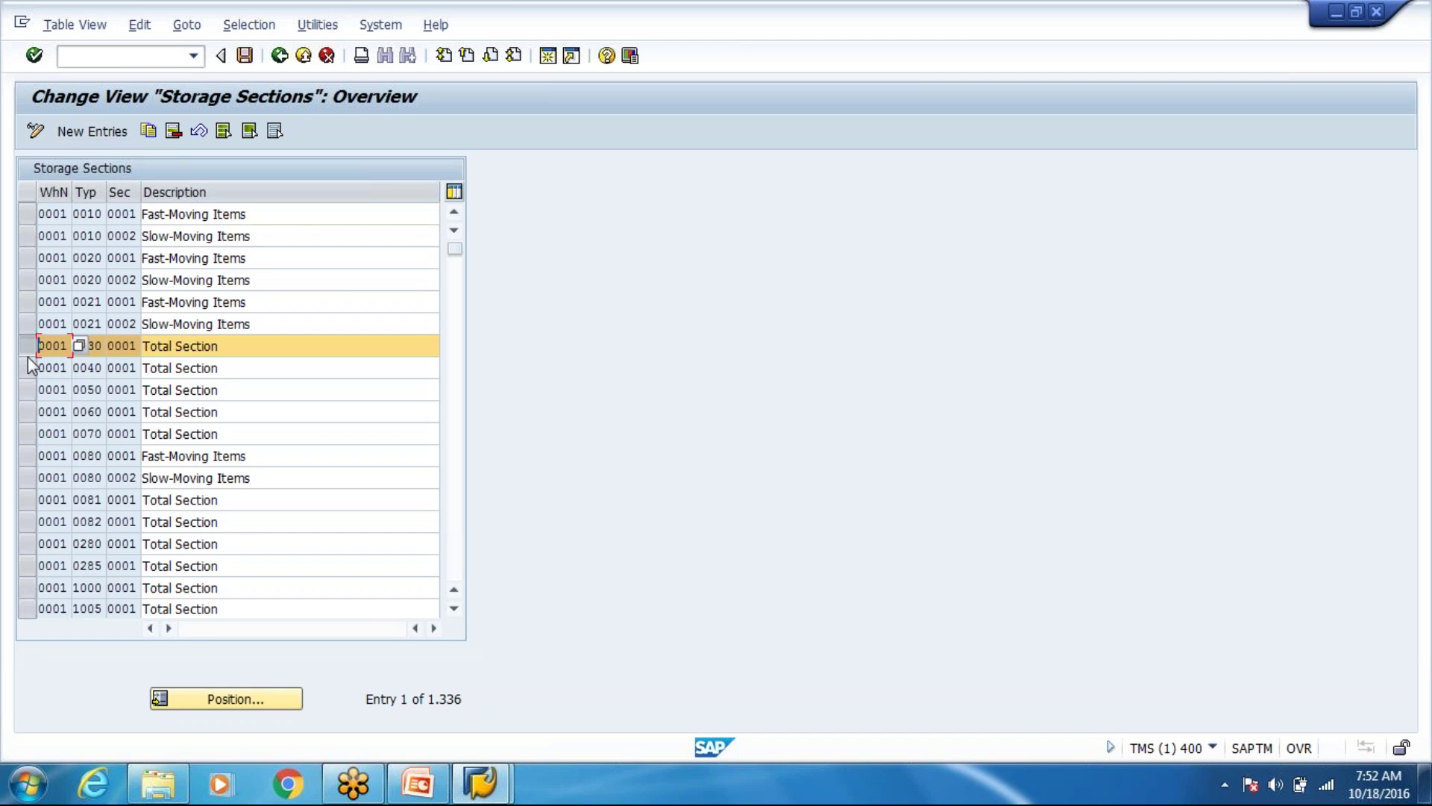
left_click(25, 368)
left_click(26, 368)
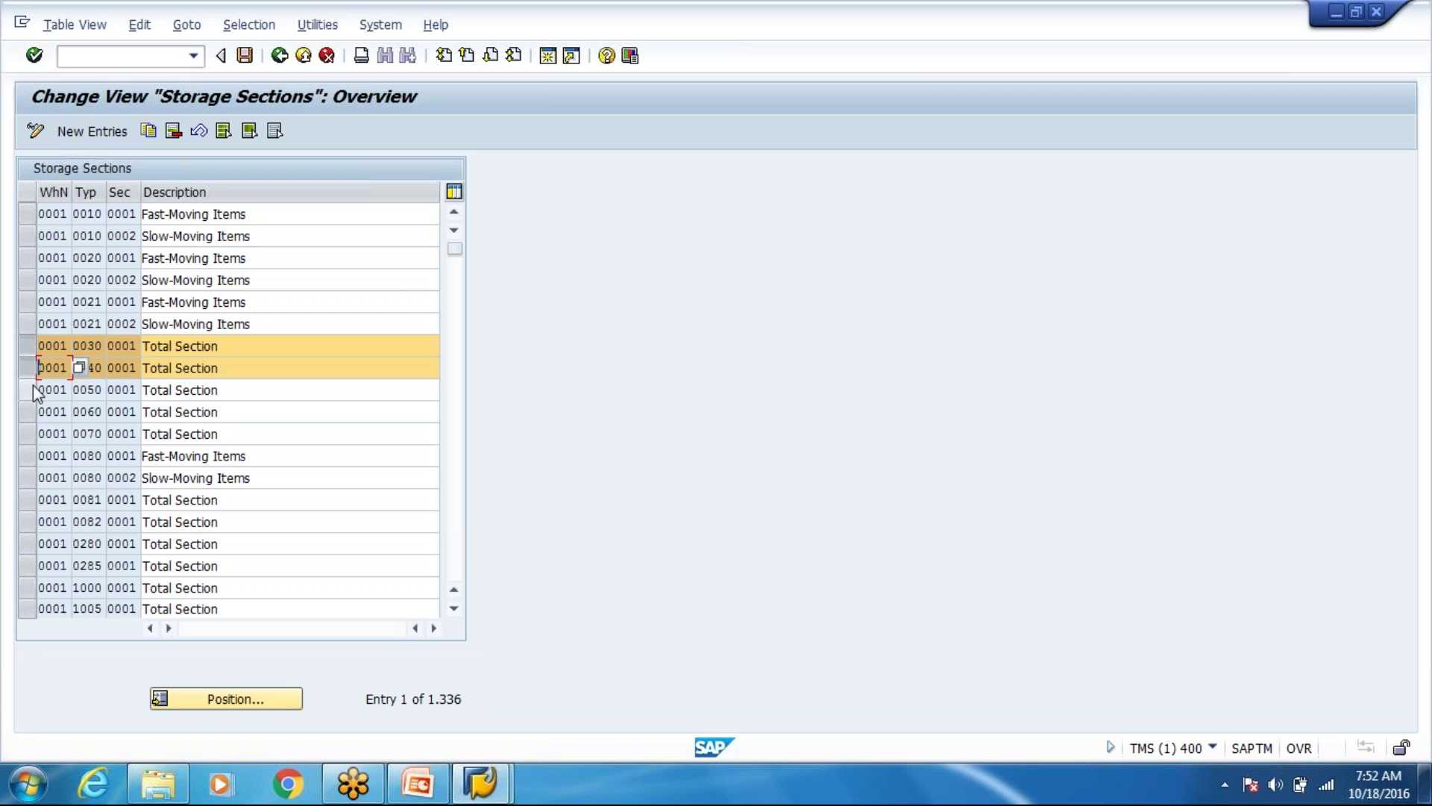
left_click(31, 387)
left_click(30, 409)
left_click(29, 428)
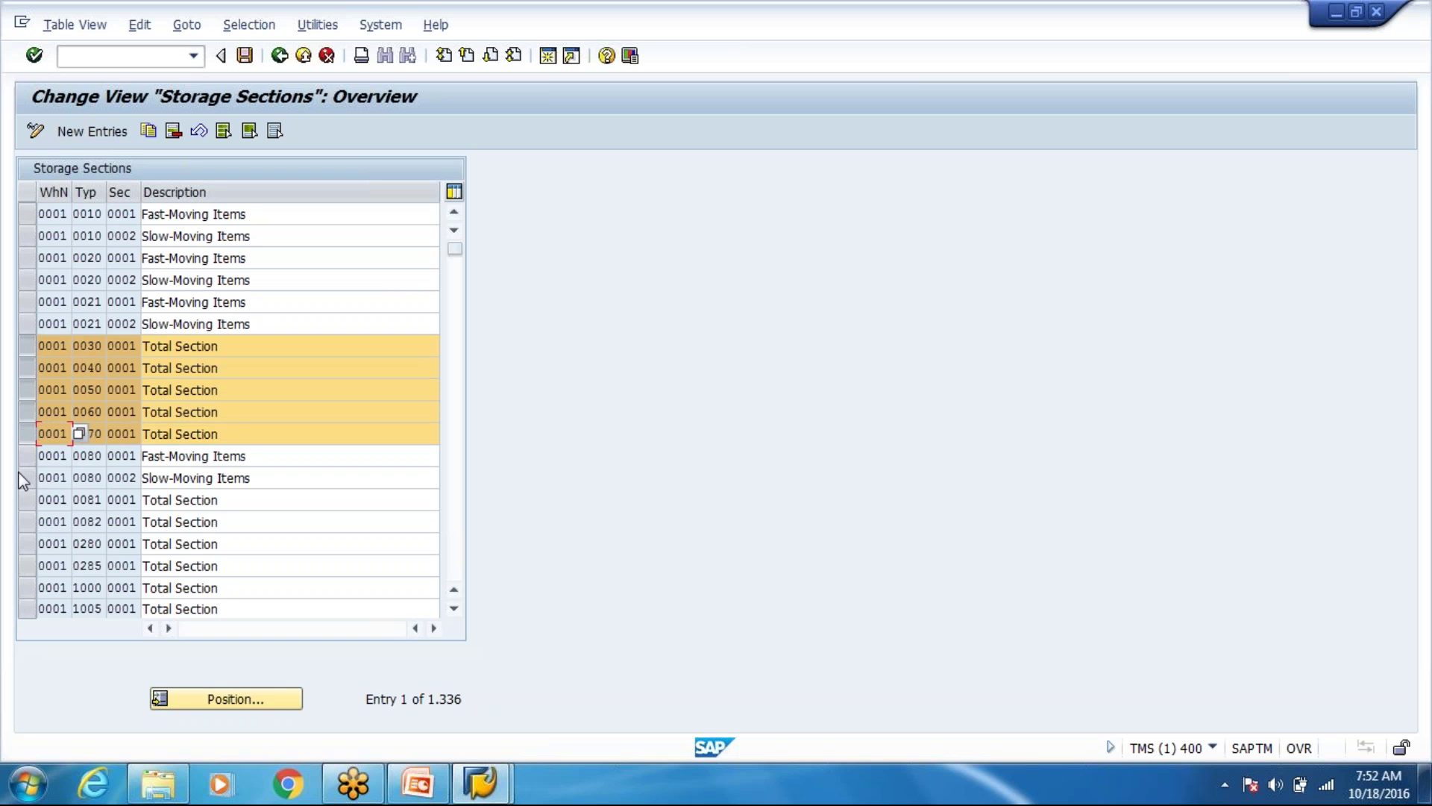
left_click(30, 499)
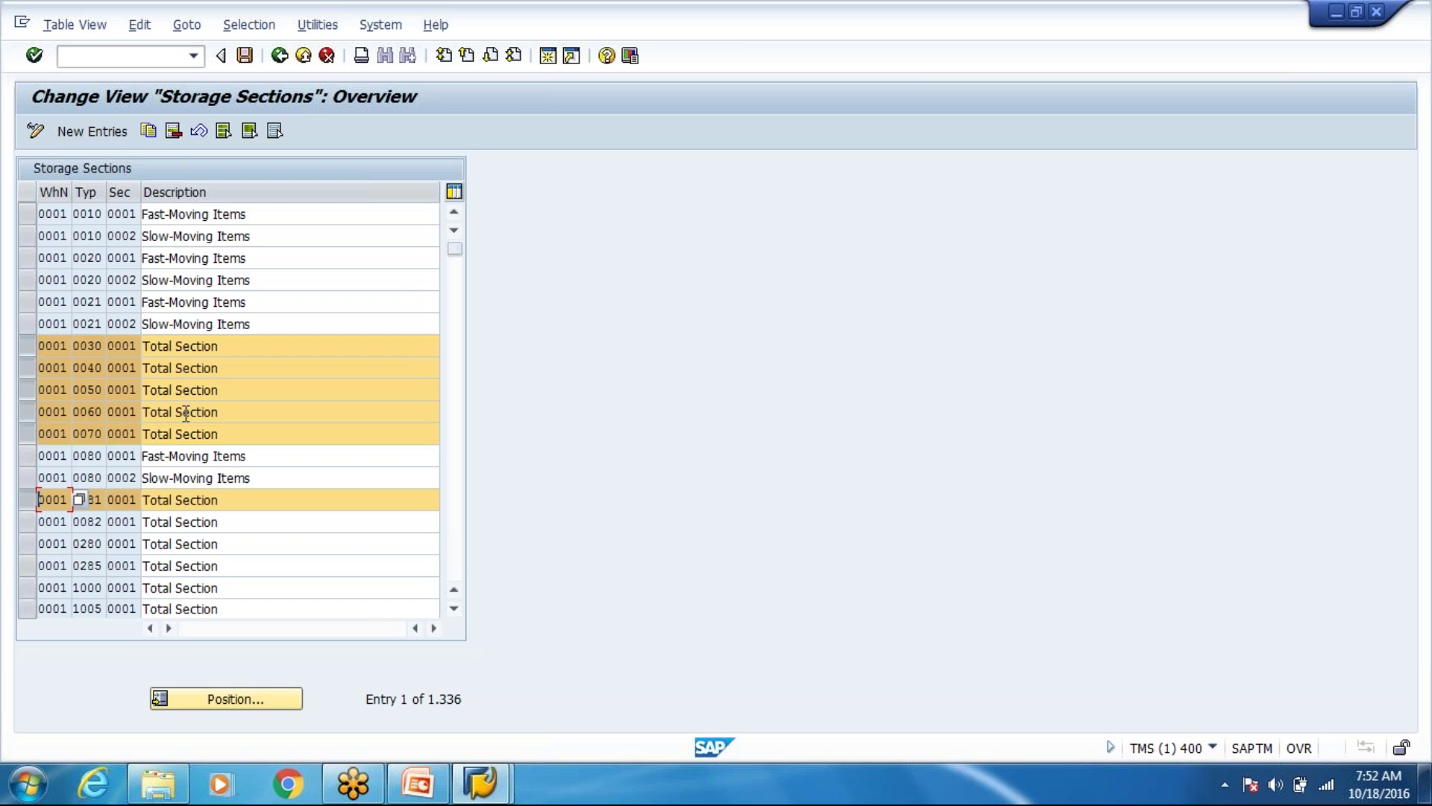
left_click(148, 130)
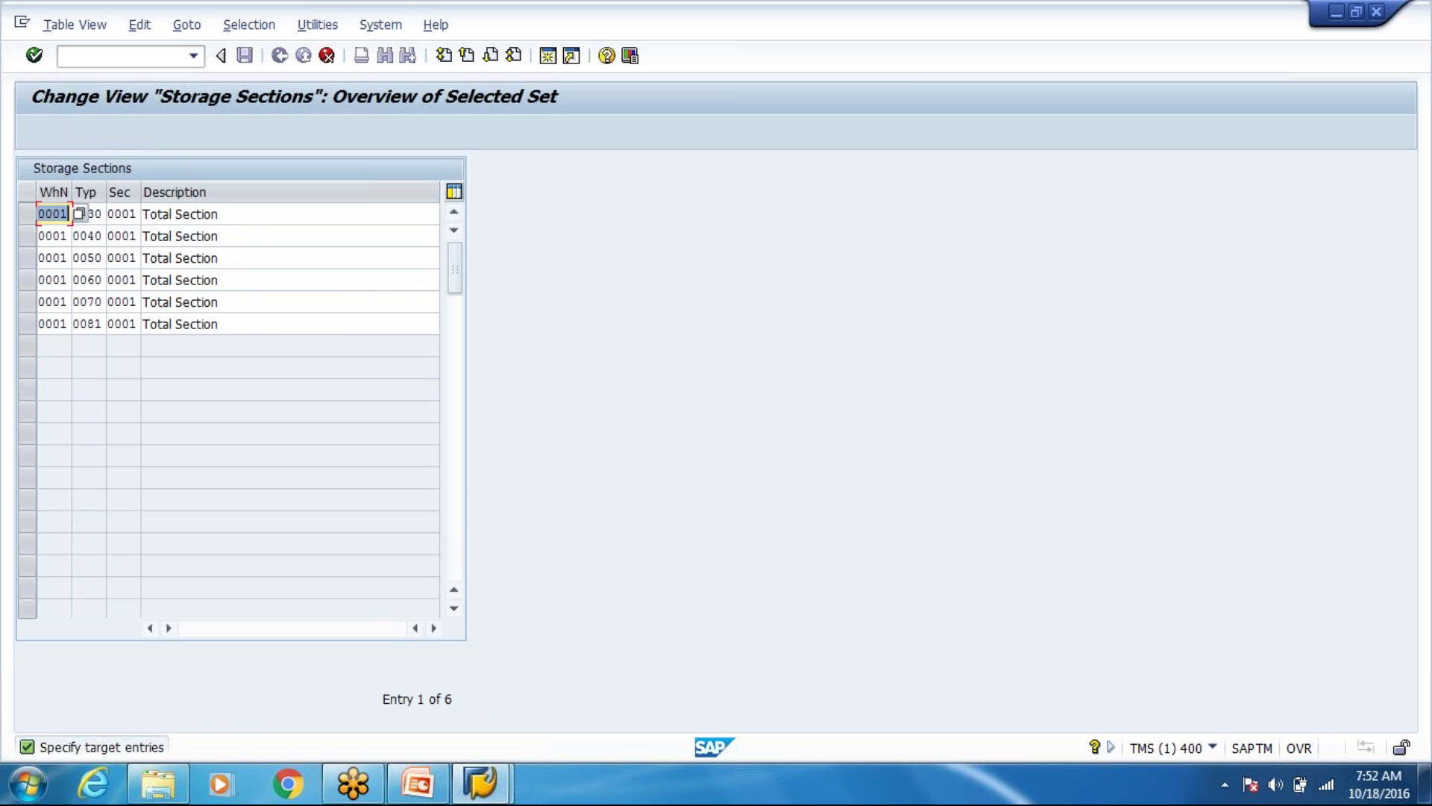
Enter Wh80 as the warehouse number in the first two copied rows.
type("Wh")
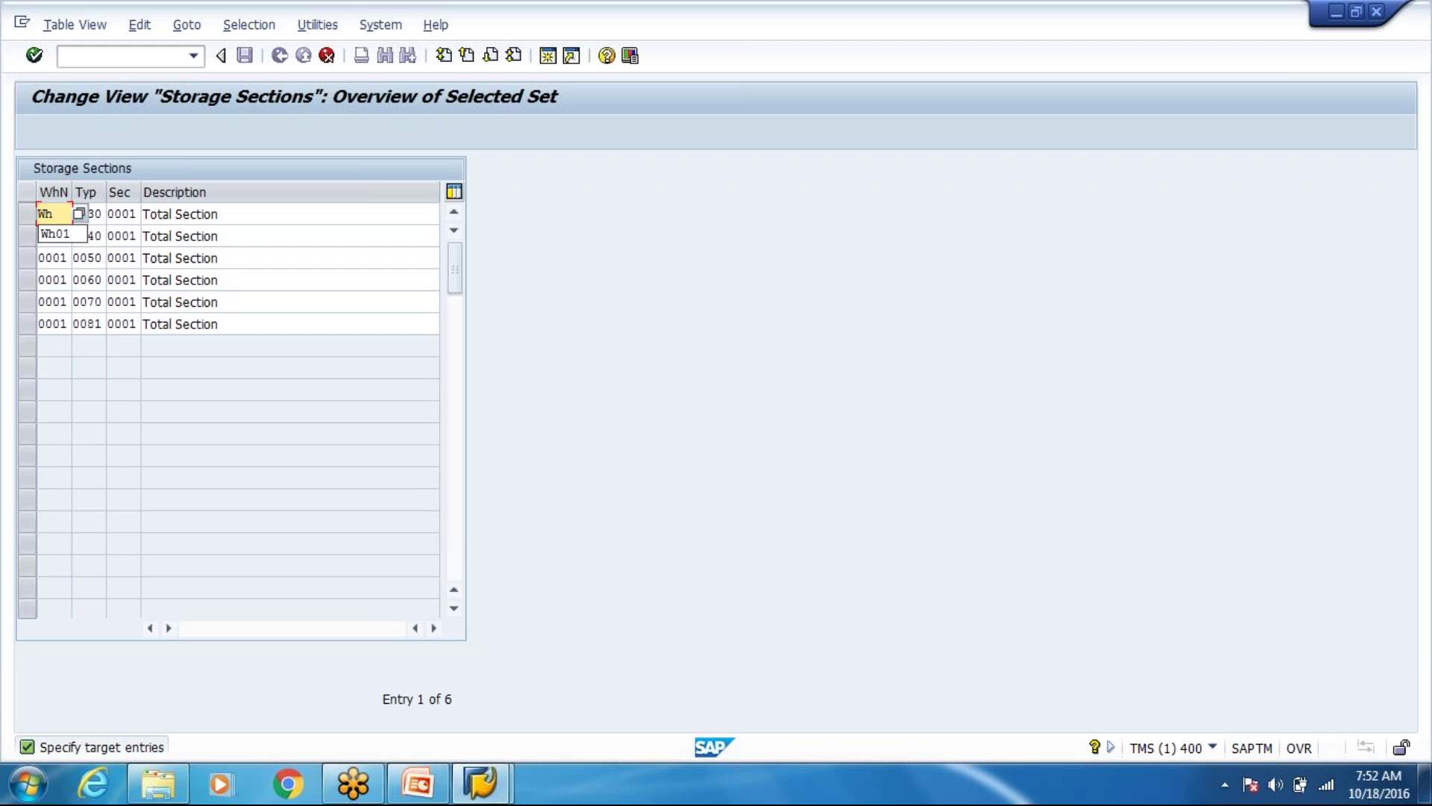
type("80")
key("Down")
key("BackSpace")
key("BackSpace")
key("BackSpace")
key("BackSpace")
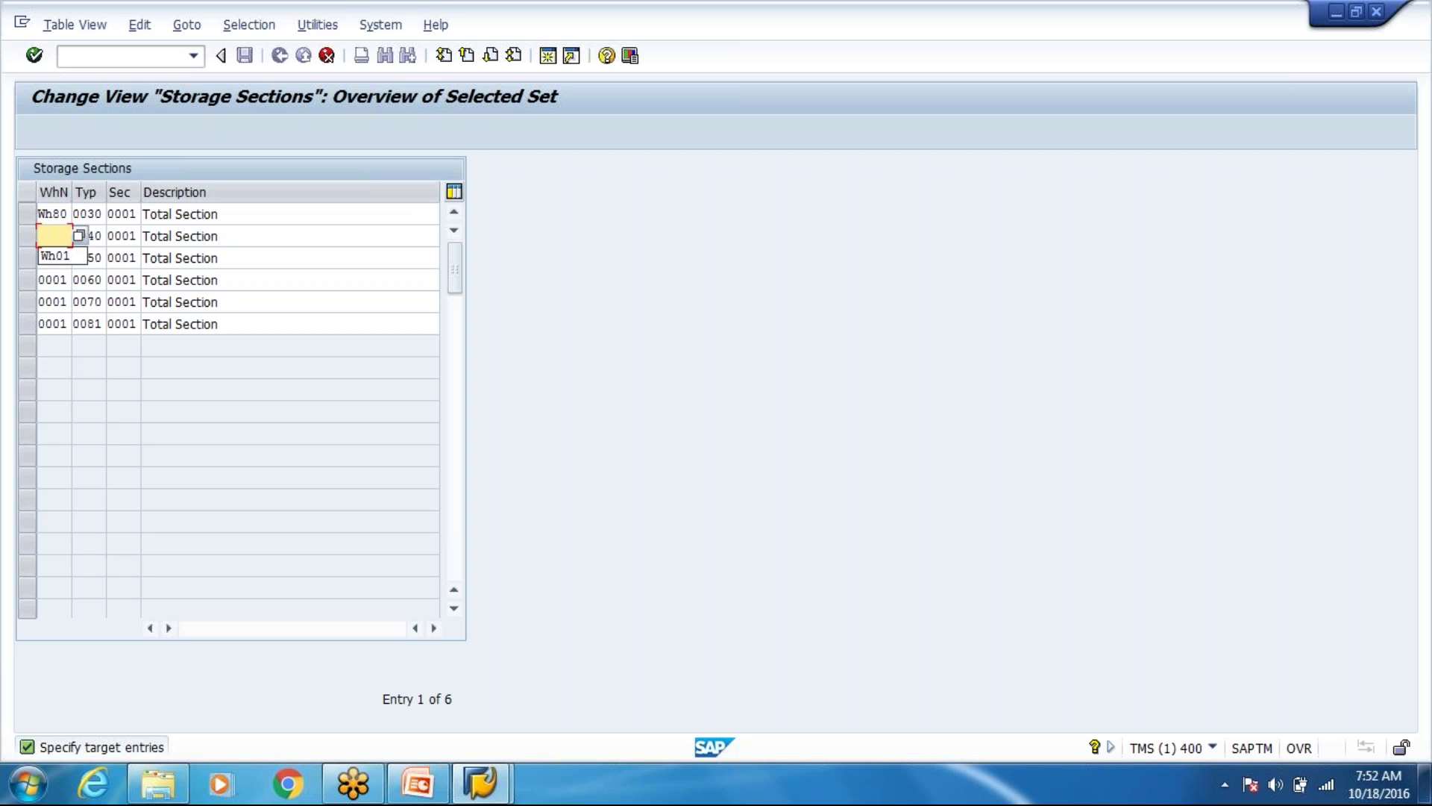
key("Down")
left_click(52, 214)
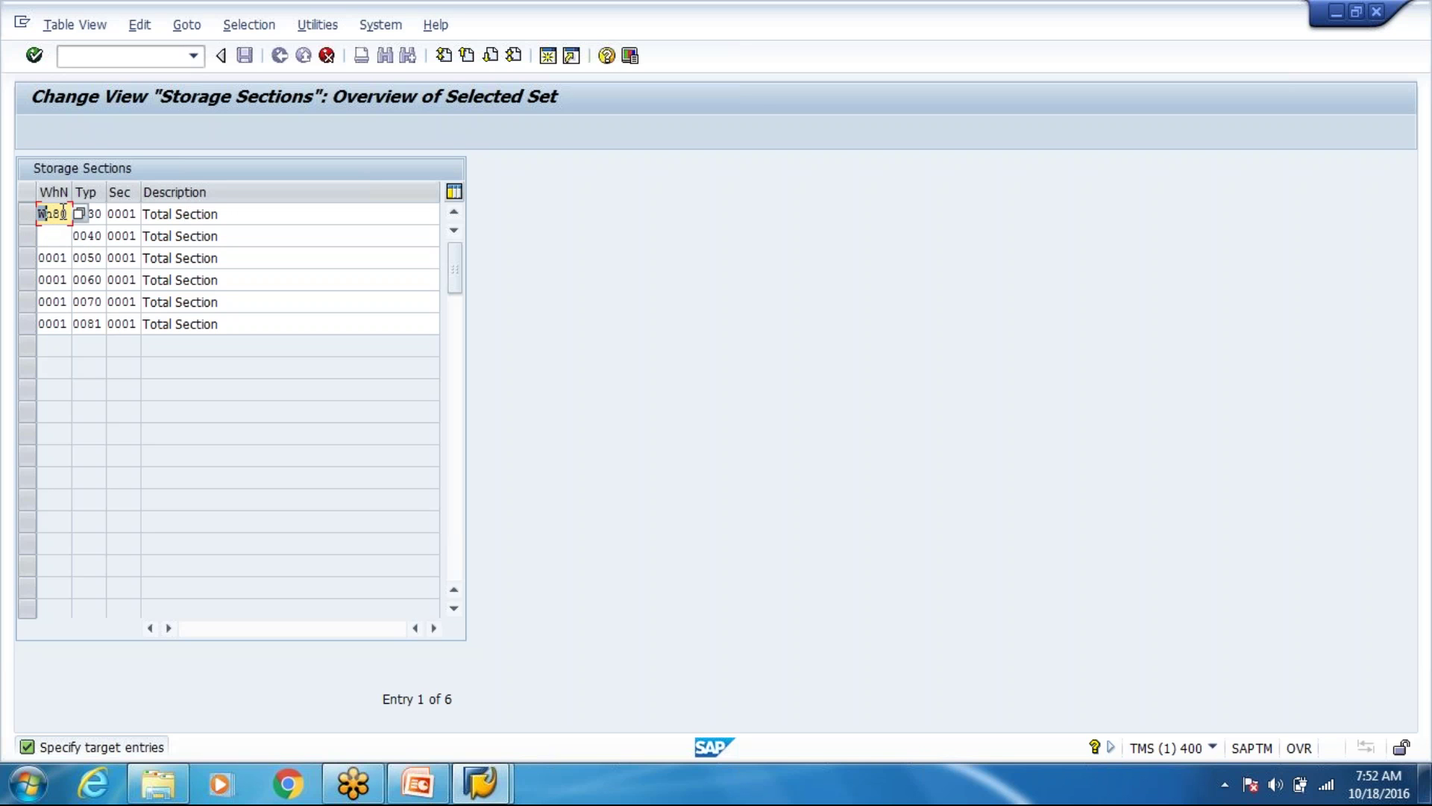
left_click(61, 227)
type("Wh80")
Paste Wh80 into the warehouse field of rows three through six.
left_click(41, 258)
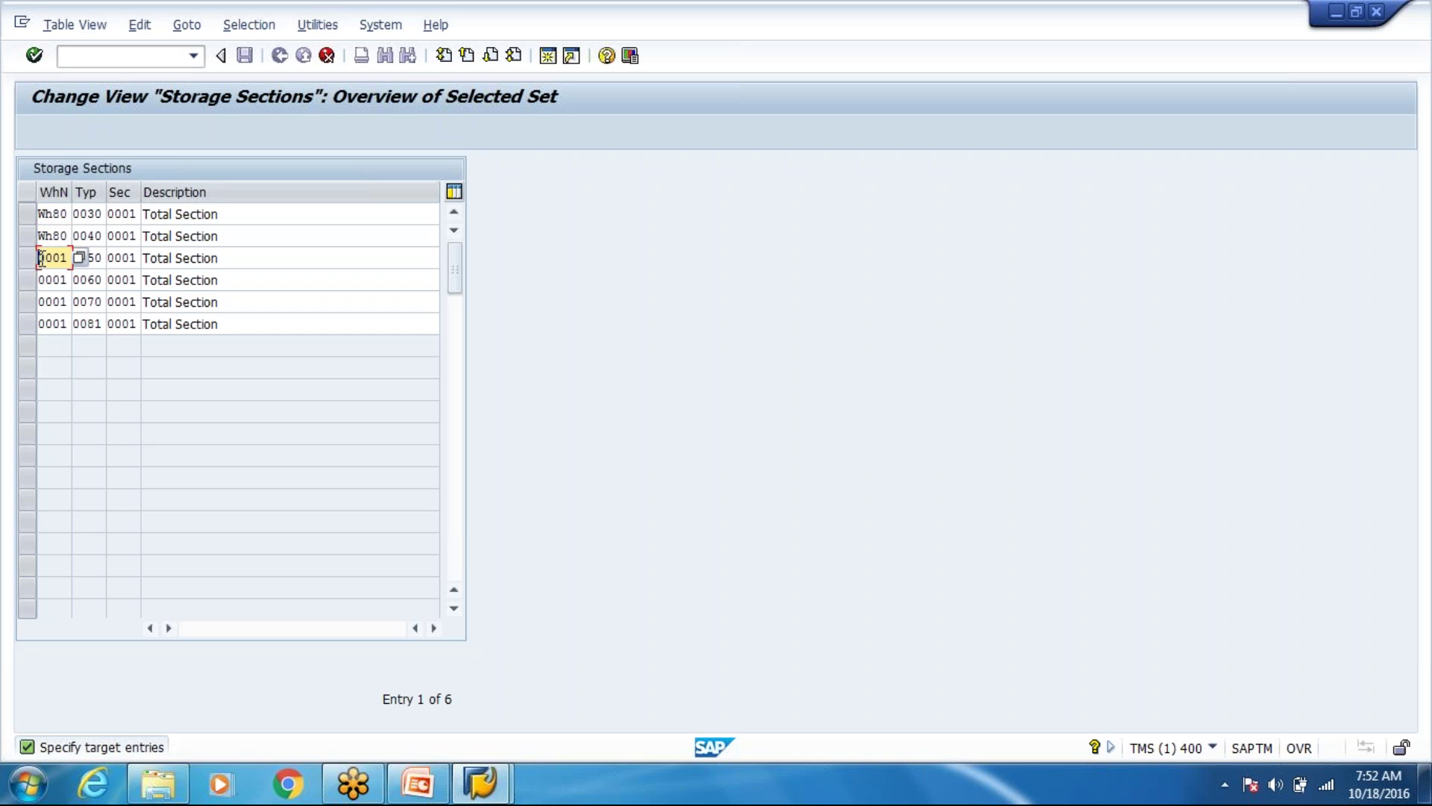
key("Delete")
key("Delete")
key("Delete")
key("Delete")
type("Wh80")
key("Down")
key("Left")
key("Left")
key("Left")
key("Left")
type("Wh80")
key("Down")
key("Left")
key("Left")
key("Left")
key("Left")
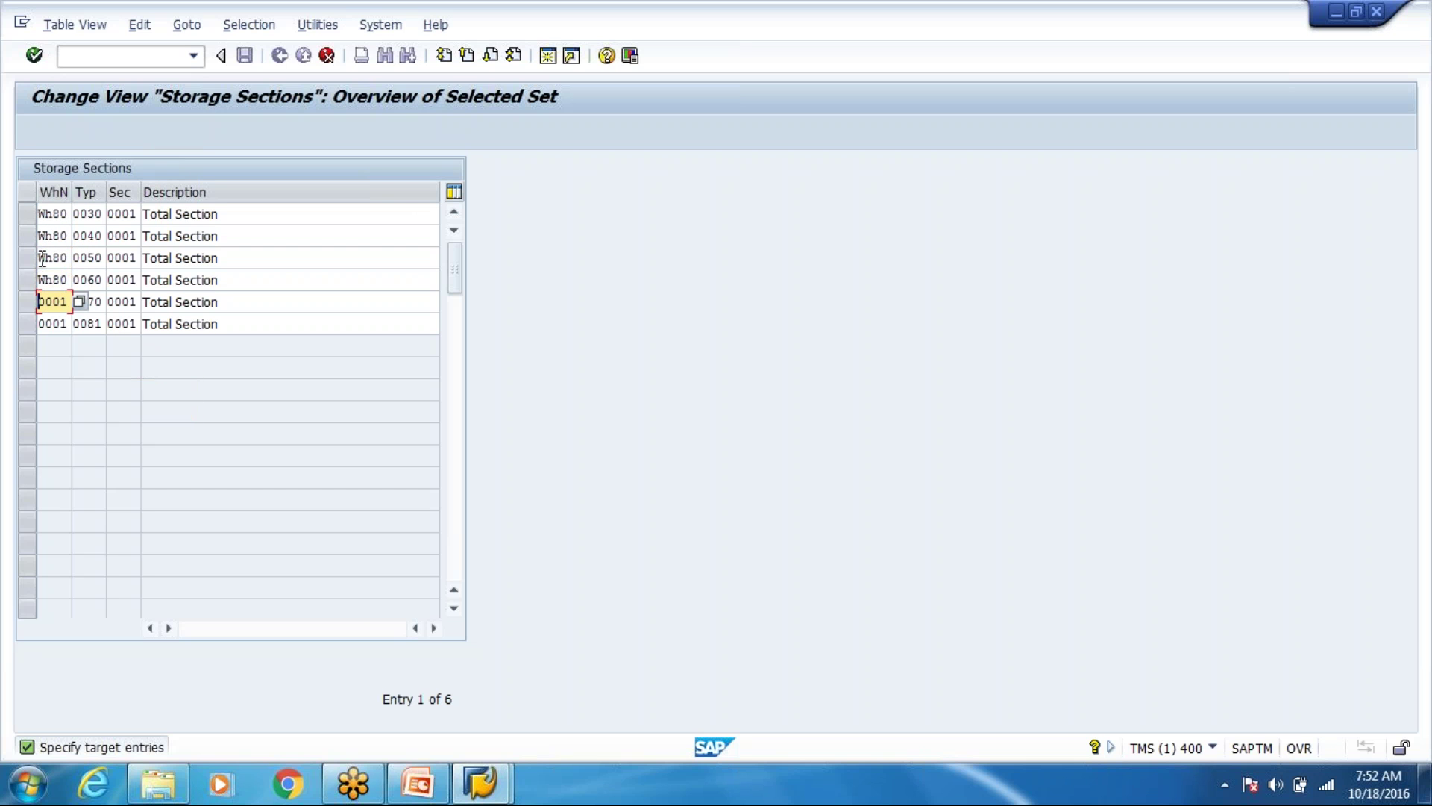
type("Wh80")
key("Down")
key("Left")
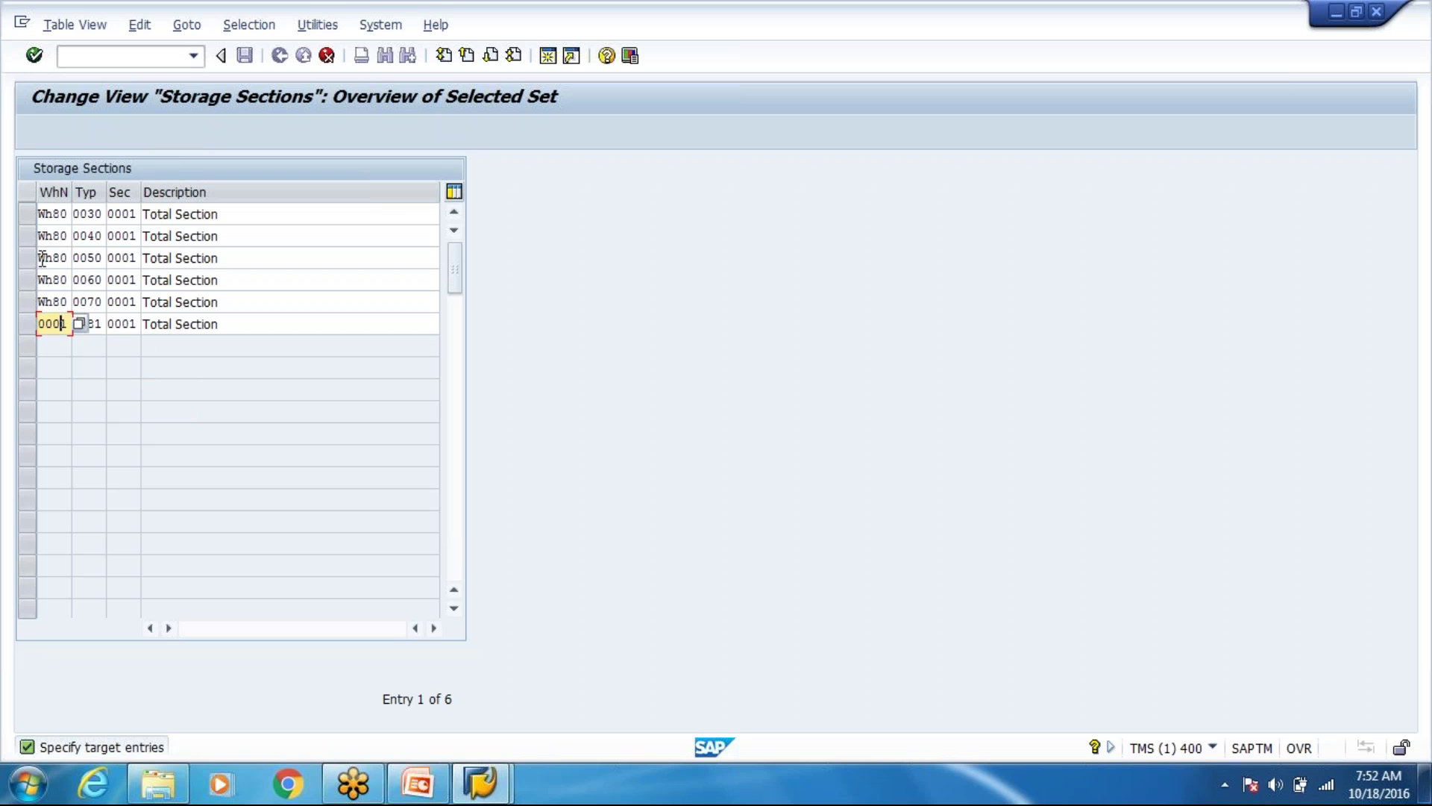
key("Left")
key("Left")
key("Left")
type("Wh80")
Clear the first row's storage type and start re-entering it as 800.
left_click(84, 215)
key("Delete")
key("Delete")
key("Delete")
key("BackSpace")
type("800")
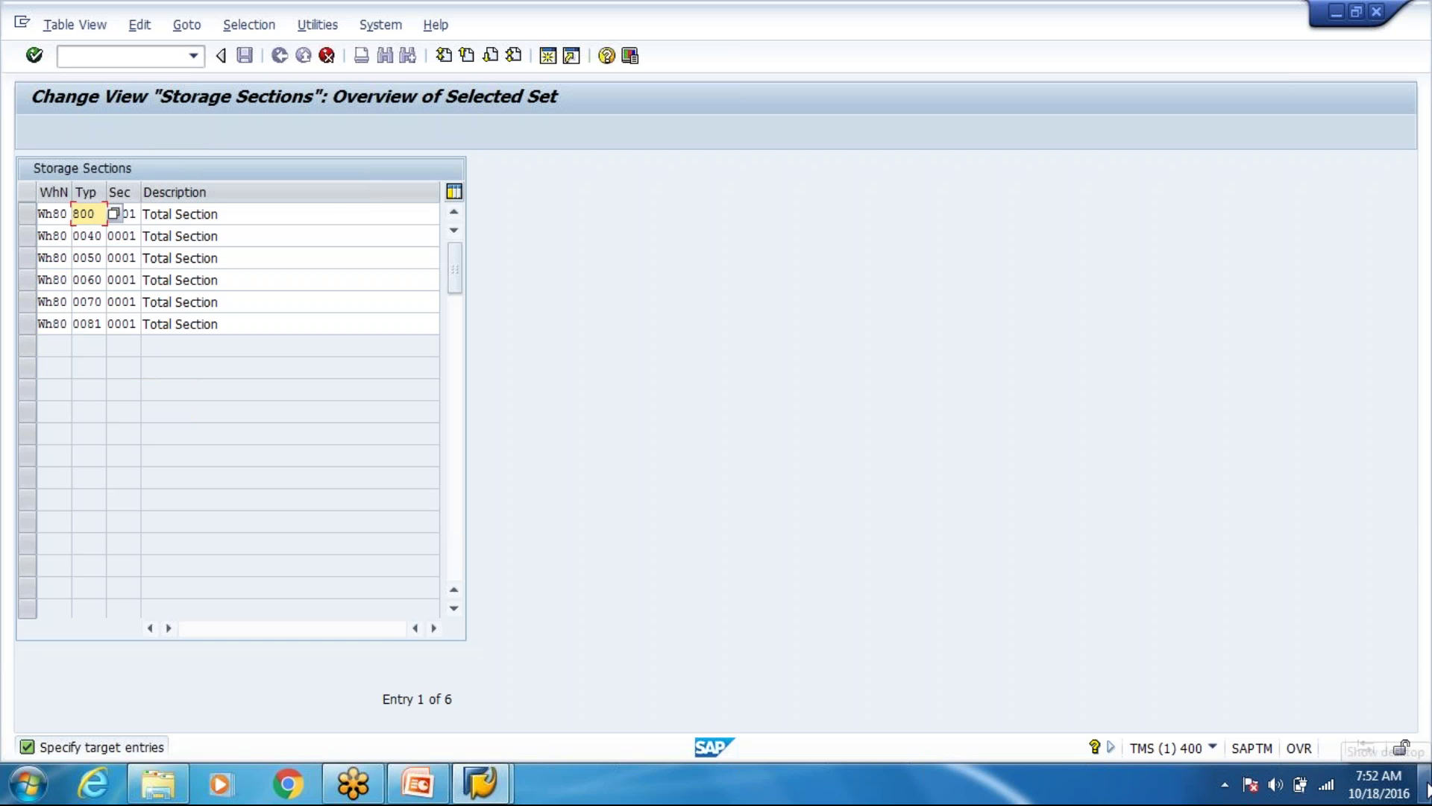
Show the desktop and open the Data For Demo workbook in Excel.
mouse_move(1427, 789)
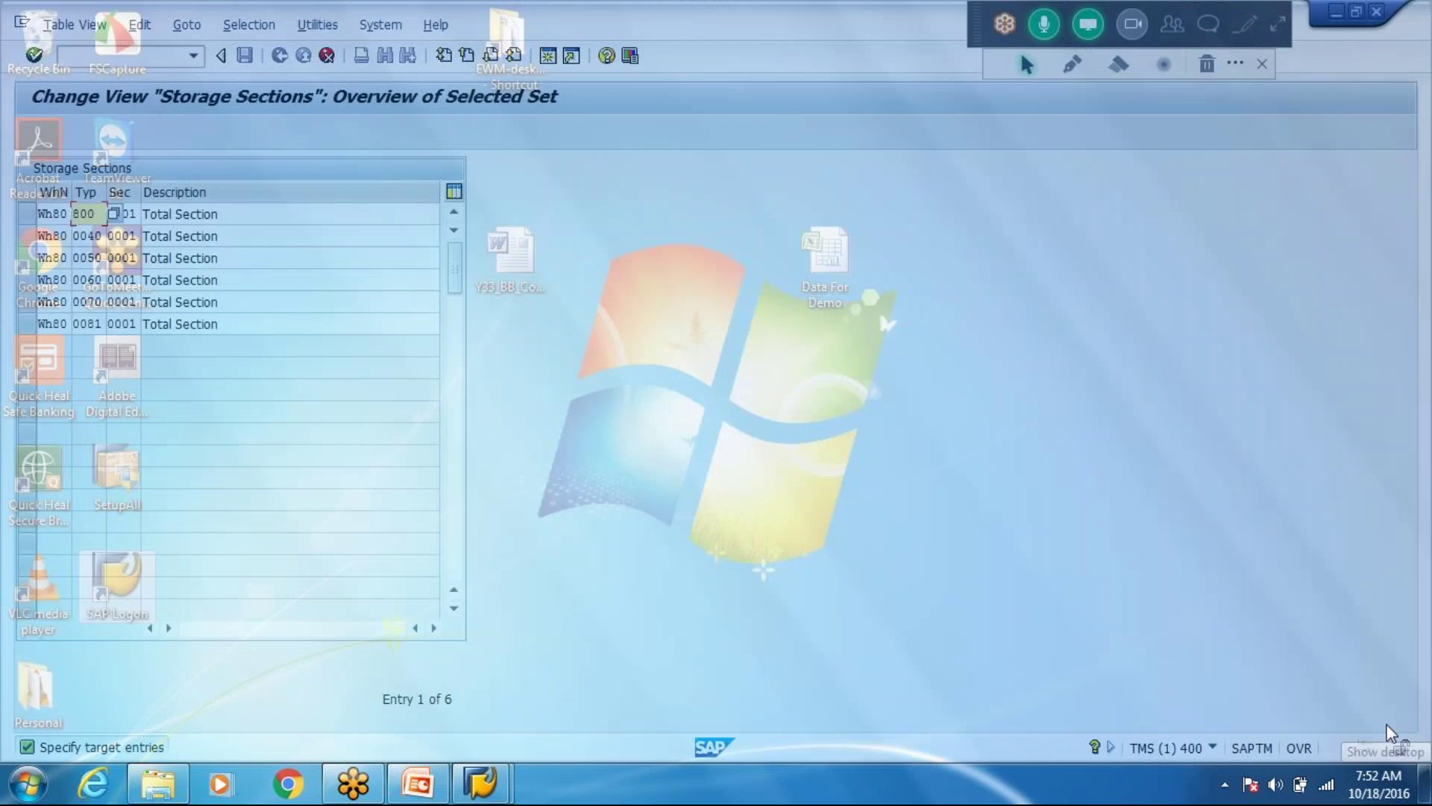
left_click(1427, 790)
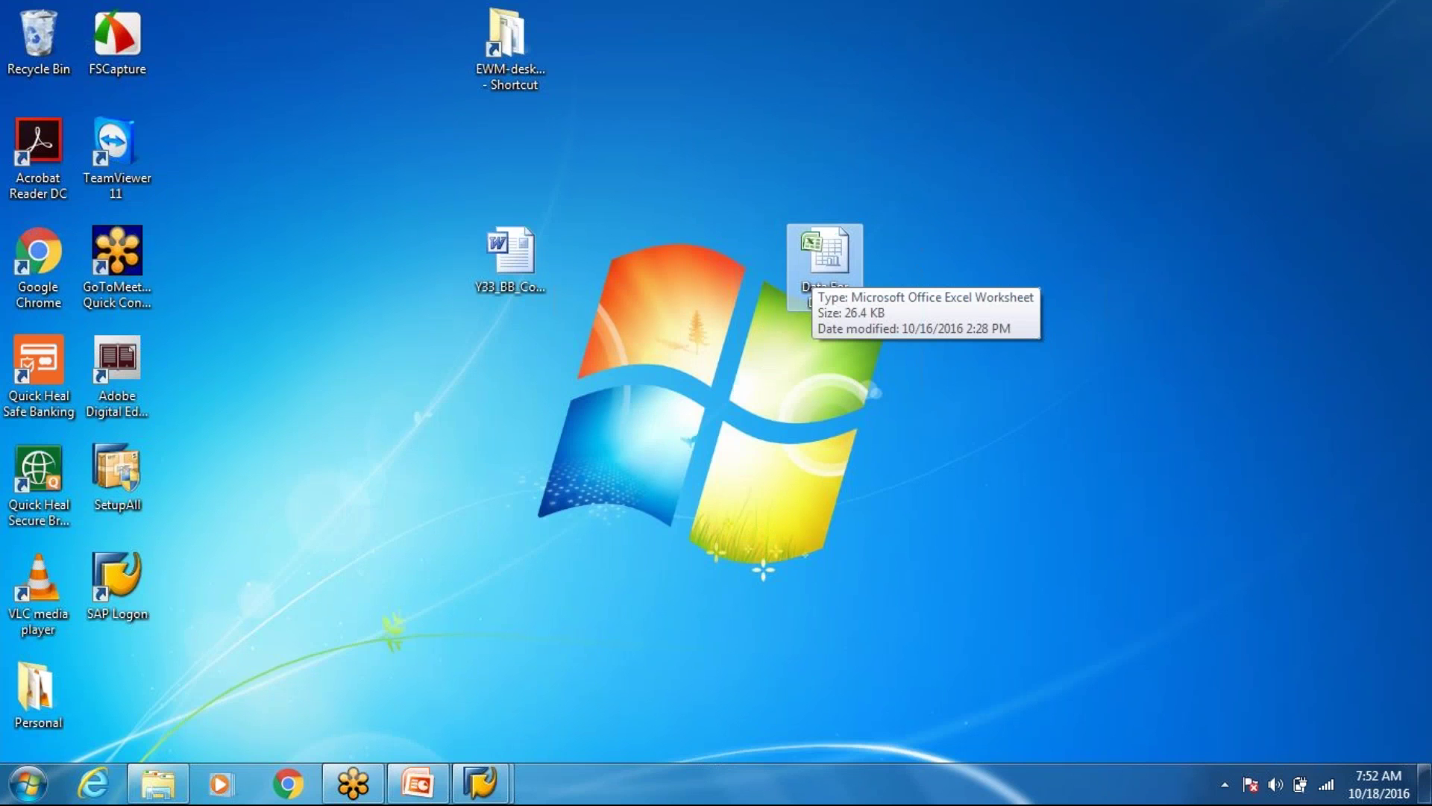
double_click(820, 276)
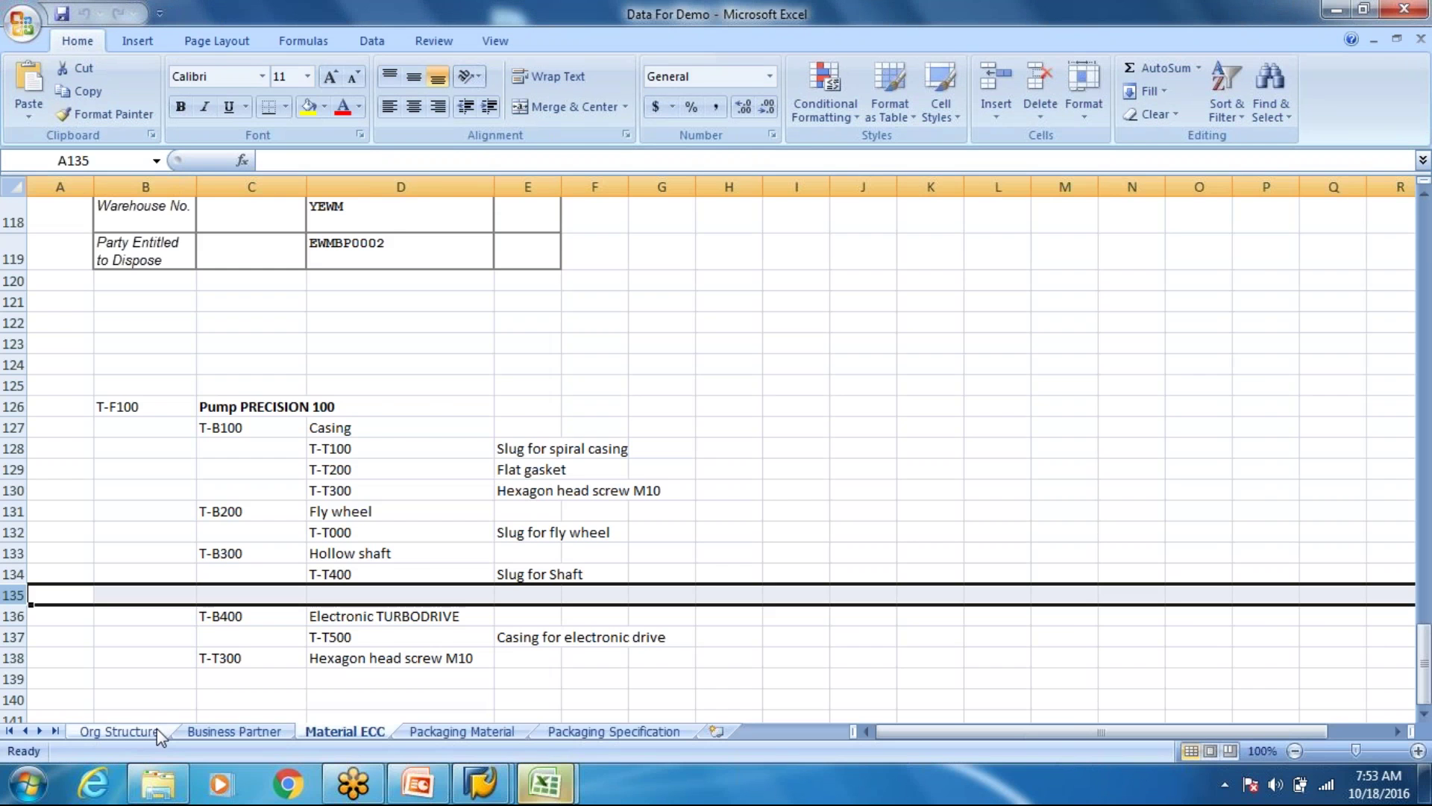
On the Org Structure sheet, label cell G25 'Storage Type', fixing its spelling.
left_click(156, 728)
scroll(696, 491, "down", 4)
scroll(696, 491, "up", 4)
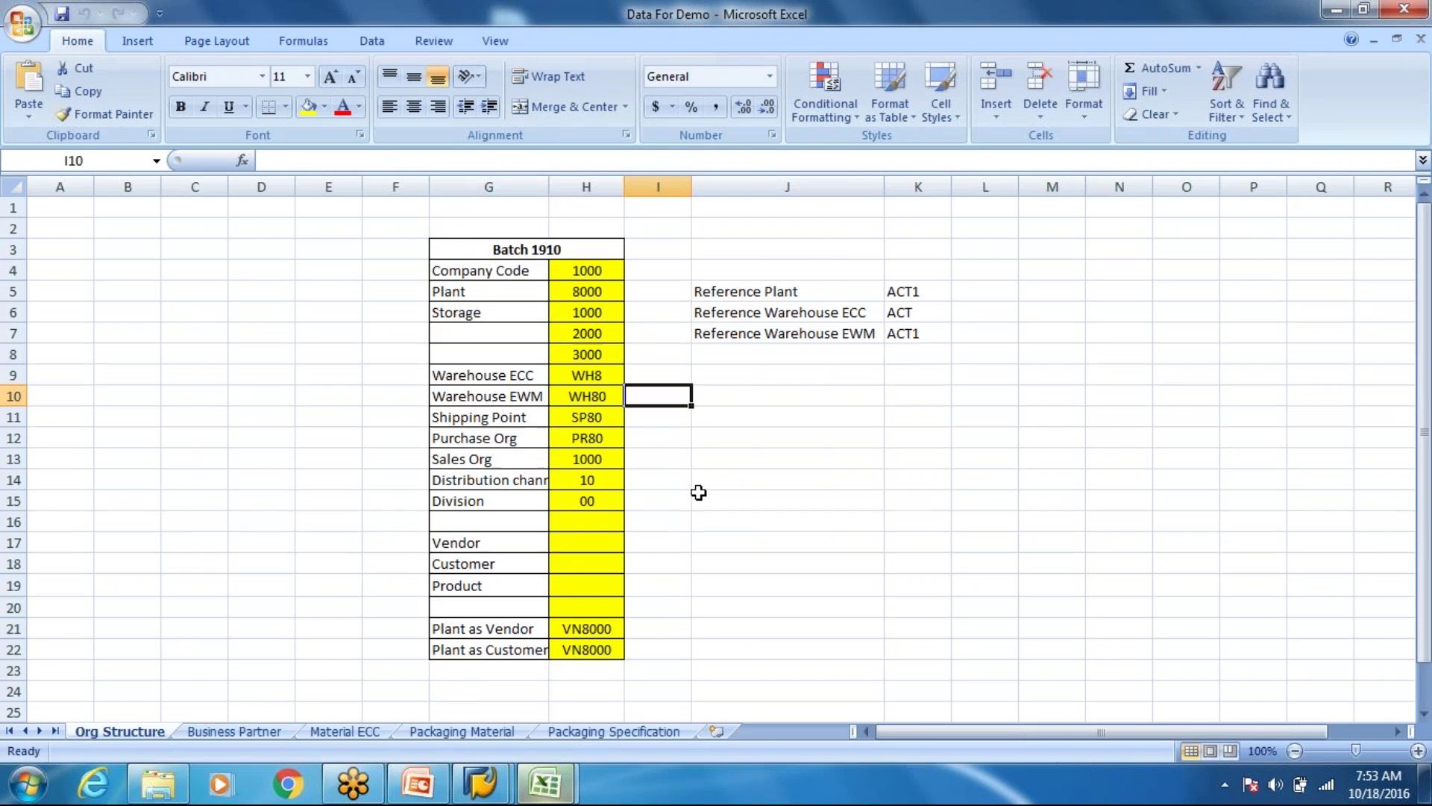
scroll(696, 491, "down", 4)
left_click(501, 463)
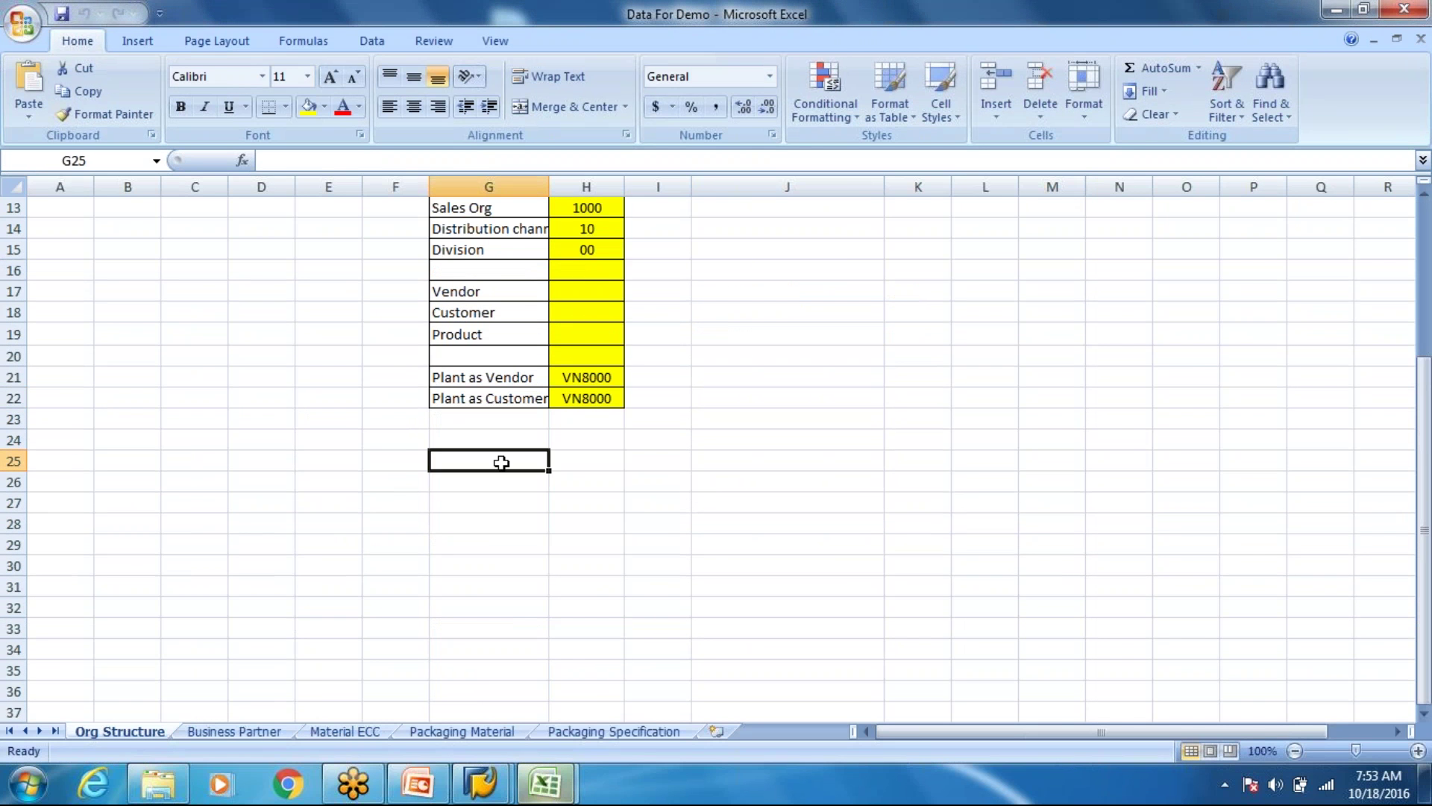
type("Storage Tye")
key("Tab")
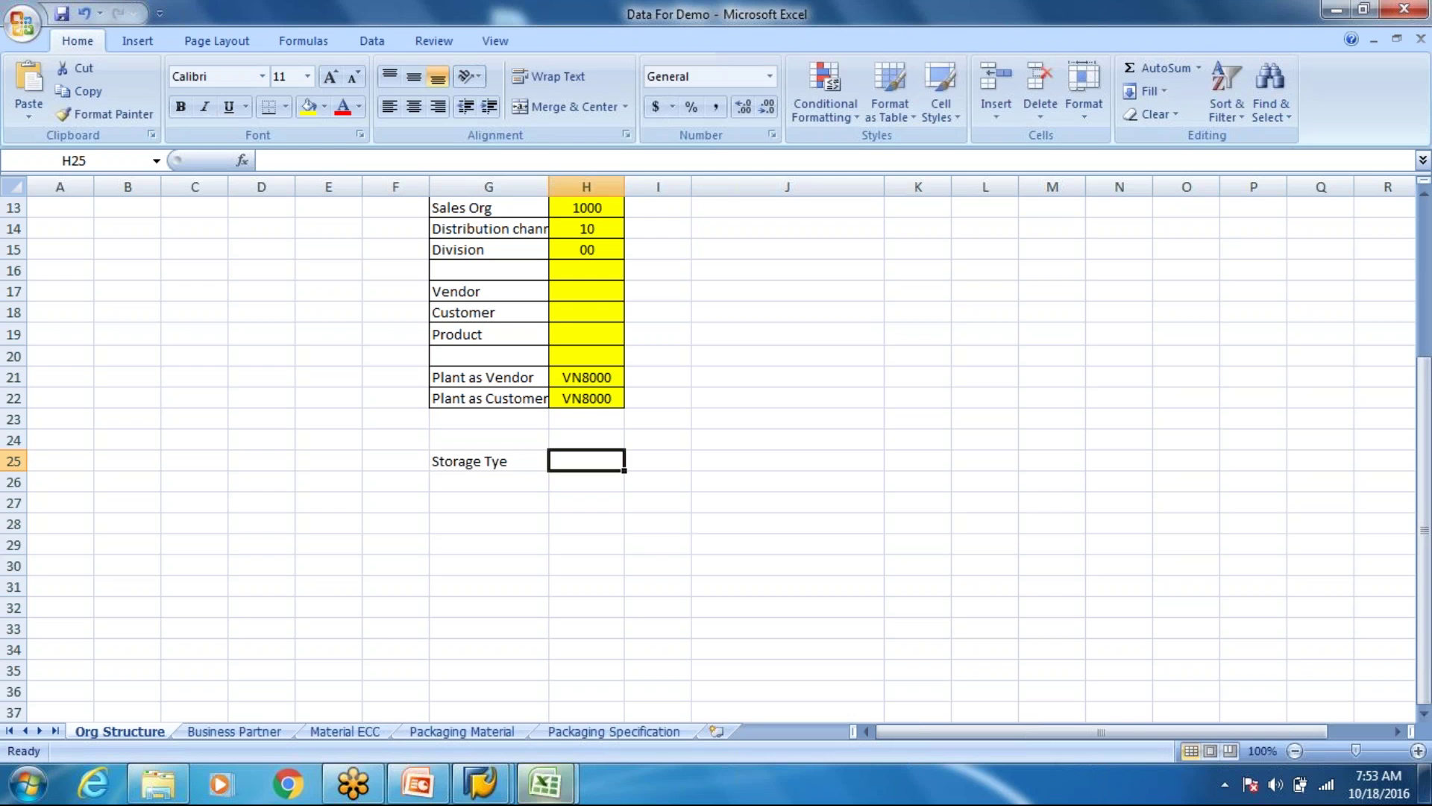
double_click(530, 460)
key("BackSpace")
type("e")
key("Tab")
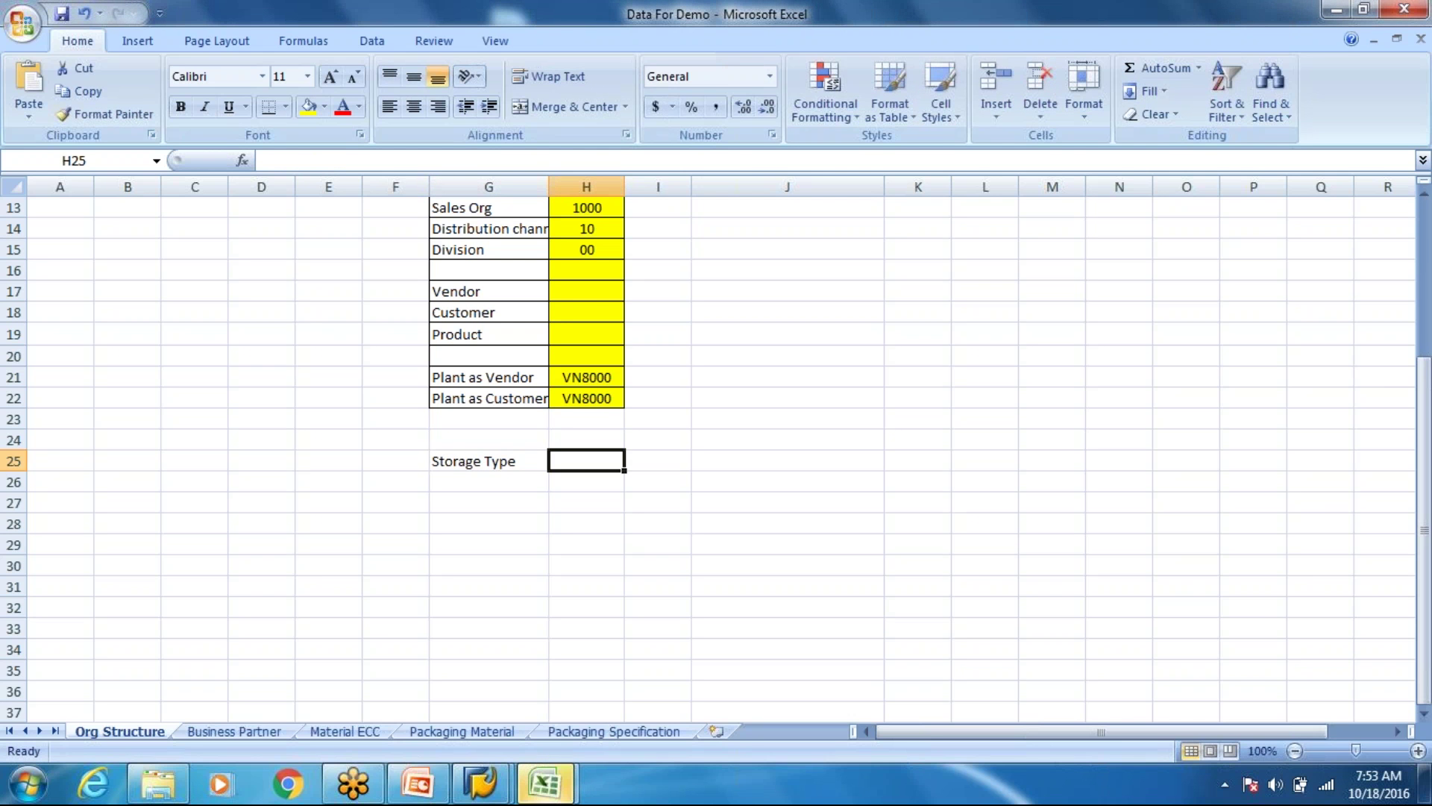
Enter 8001 and 8002 in H25:H26 and fill the series down to 8006 in H30.
type("8001")
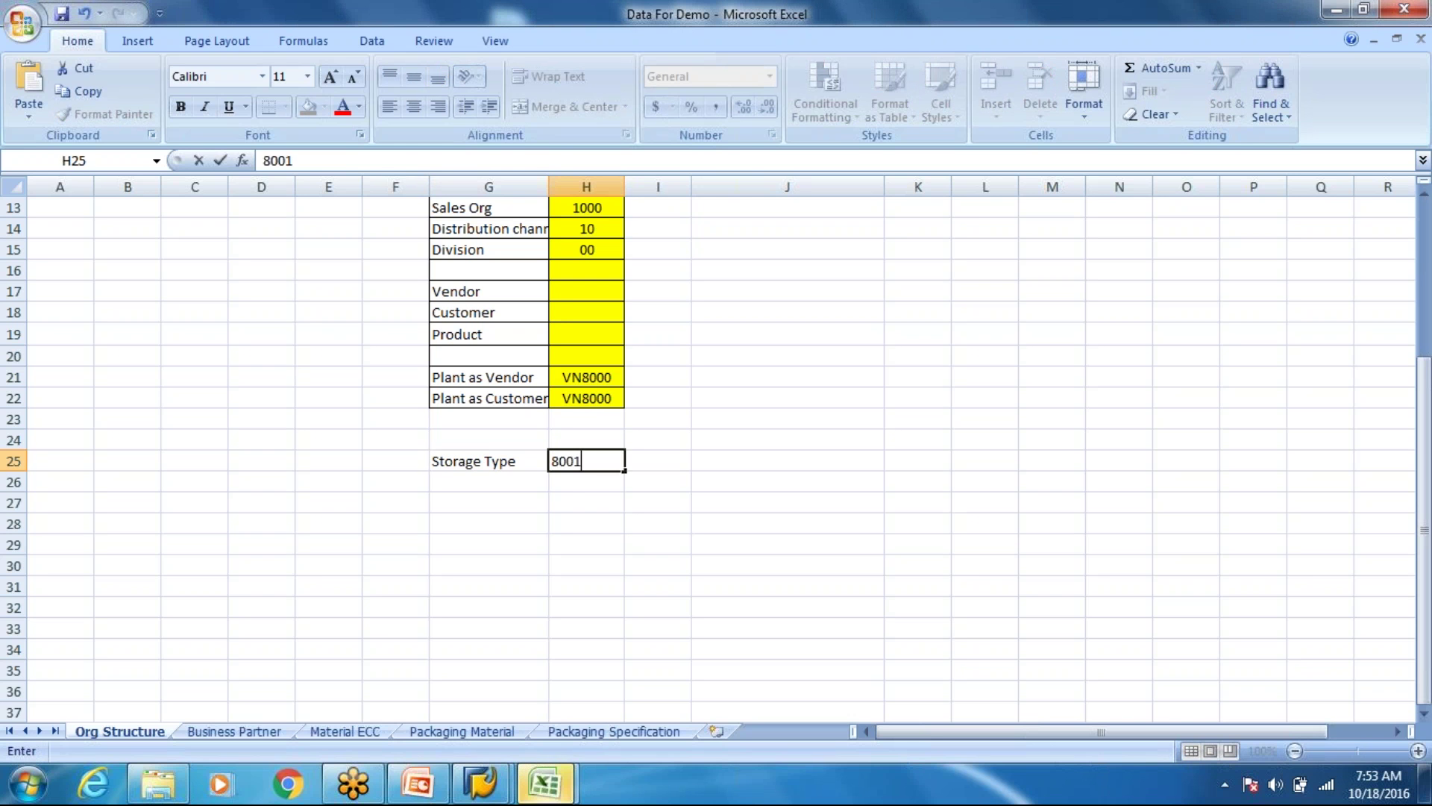
key("Return")
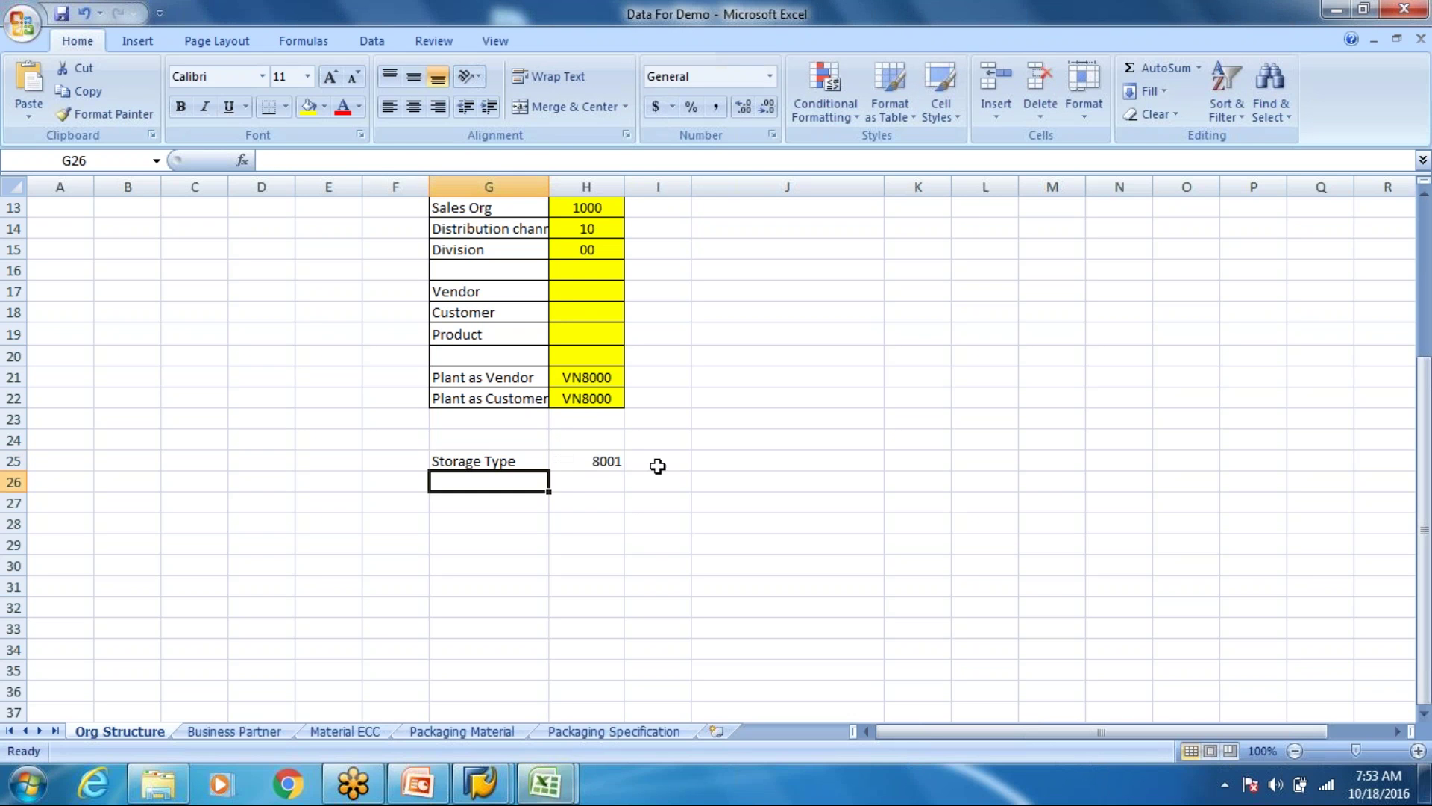
left_click(605, 464)
mouse_move(620, 470)
left_mouse_down()
mouse_move(627, 550)
mouse_move(620, 470)
mouse_move(602, 467)
left_mouse_up()
left_click(602, 475)
type("8002")
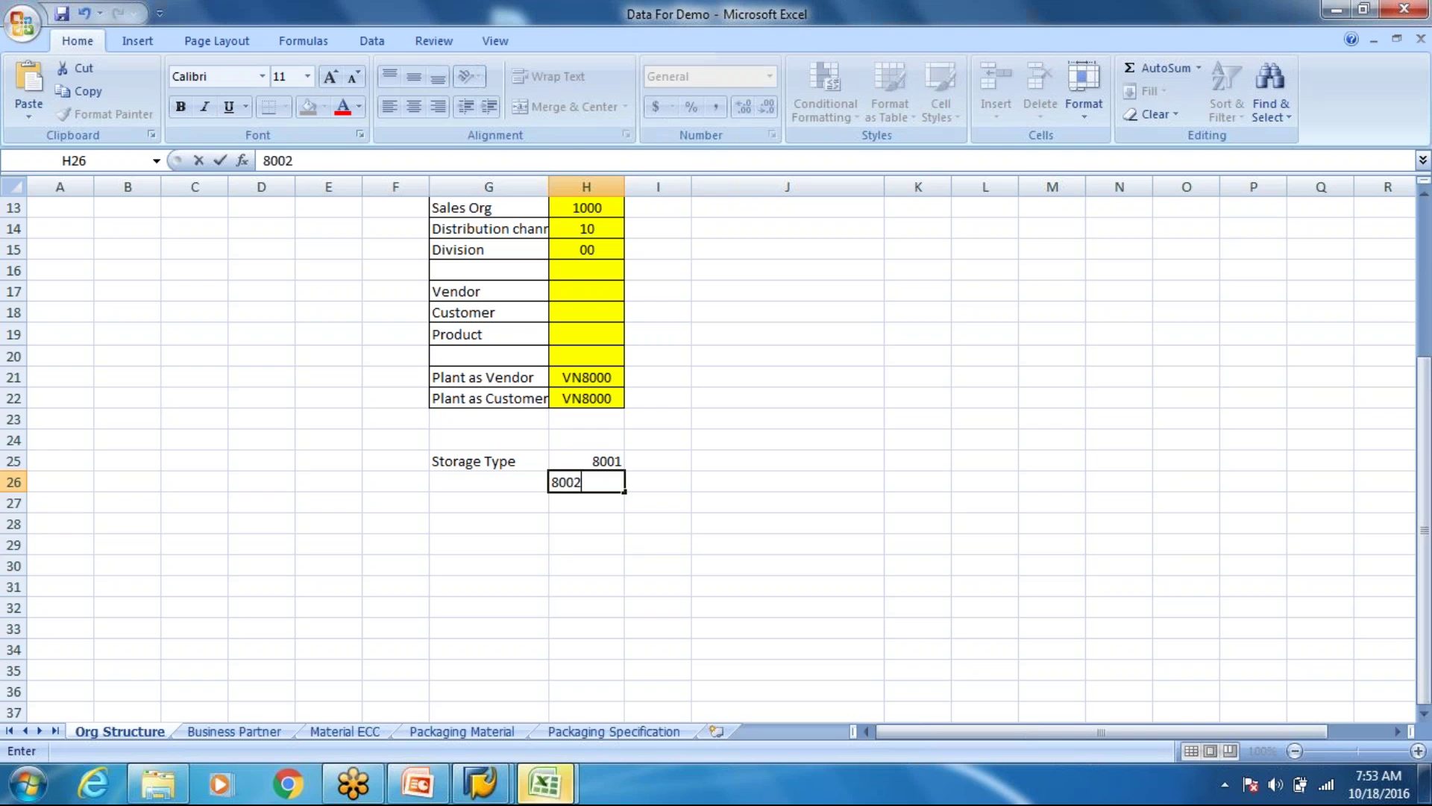
key("Return")
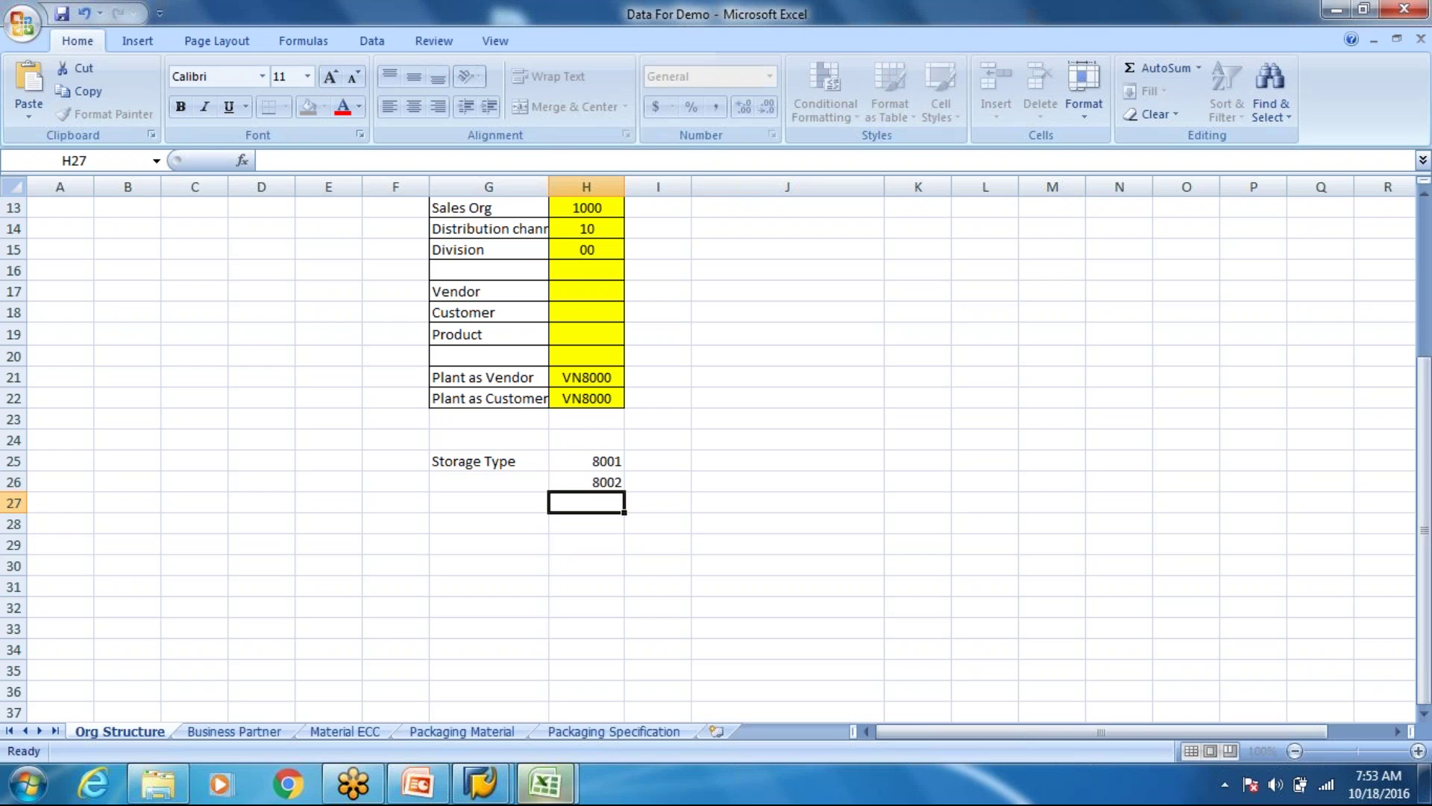
left_click(597, 460)
left_click(634, 486)
left_click_drag(597, 461, 627, 577)
left_click(674, 467)
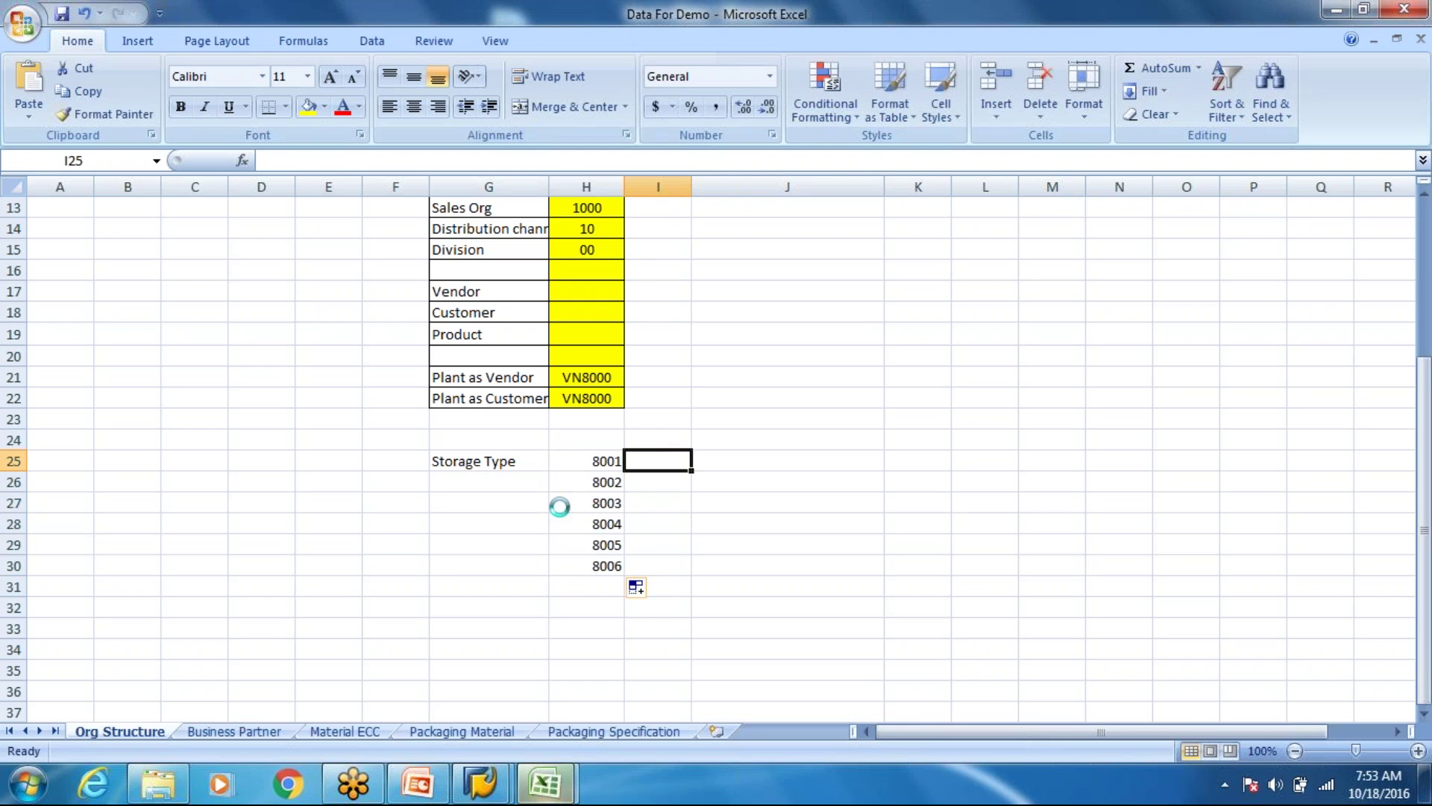
Switch windows, dismissing an add-in error message along the way.
key("alt+Tab")
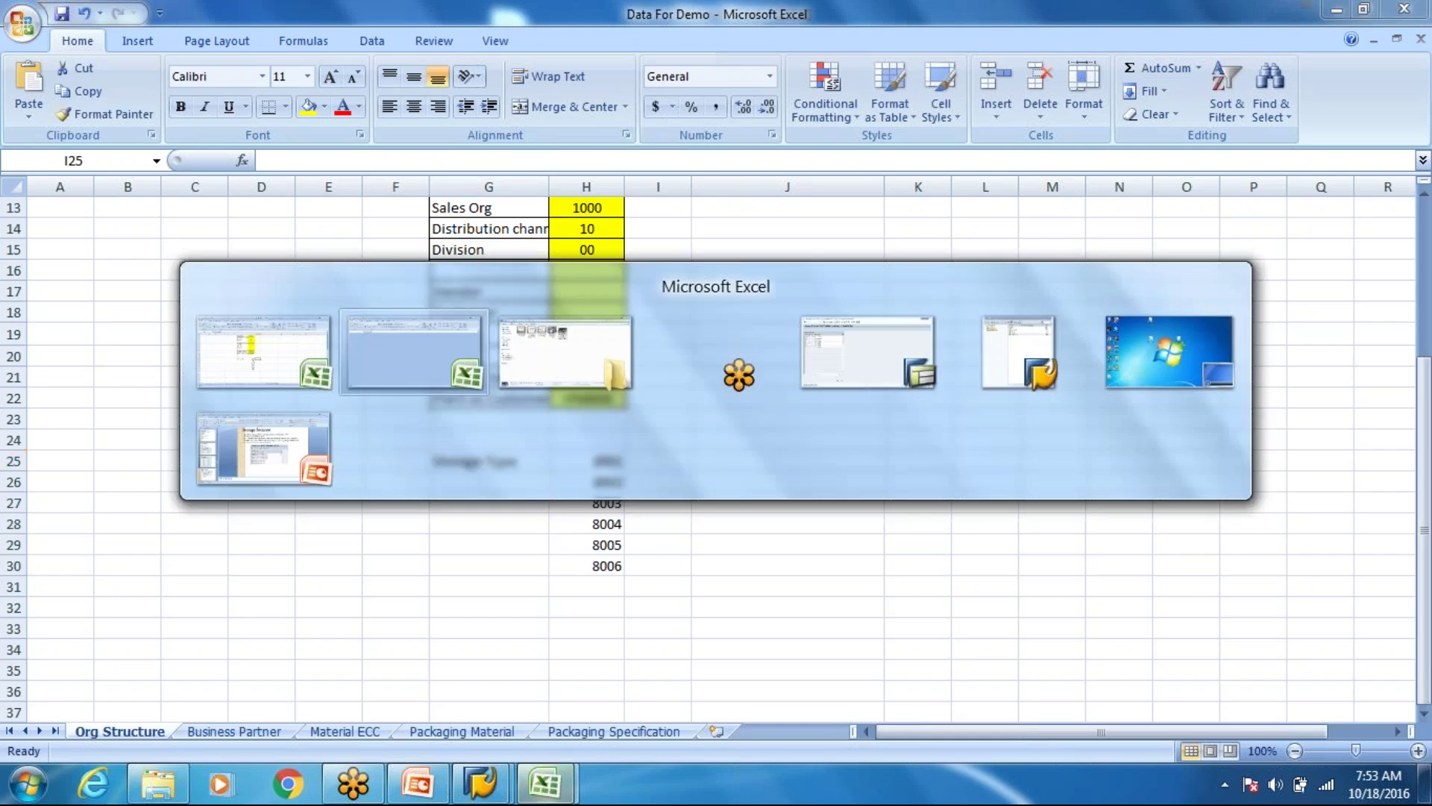
left_click(754, 444)
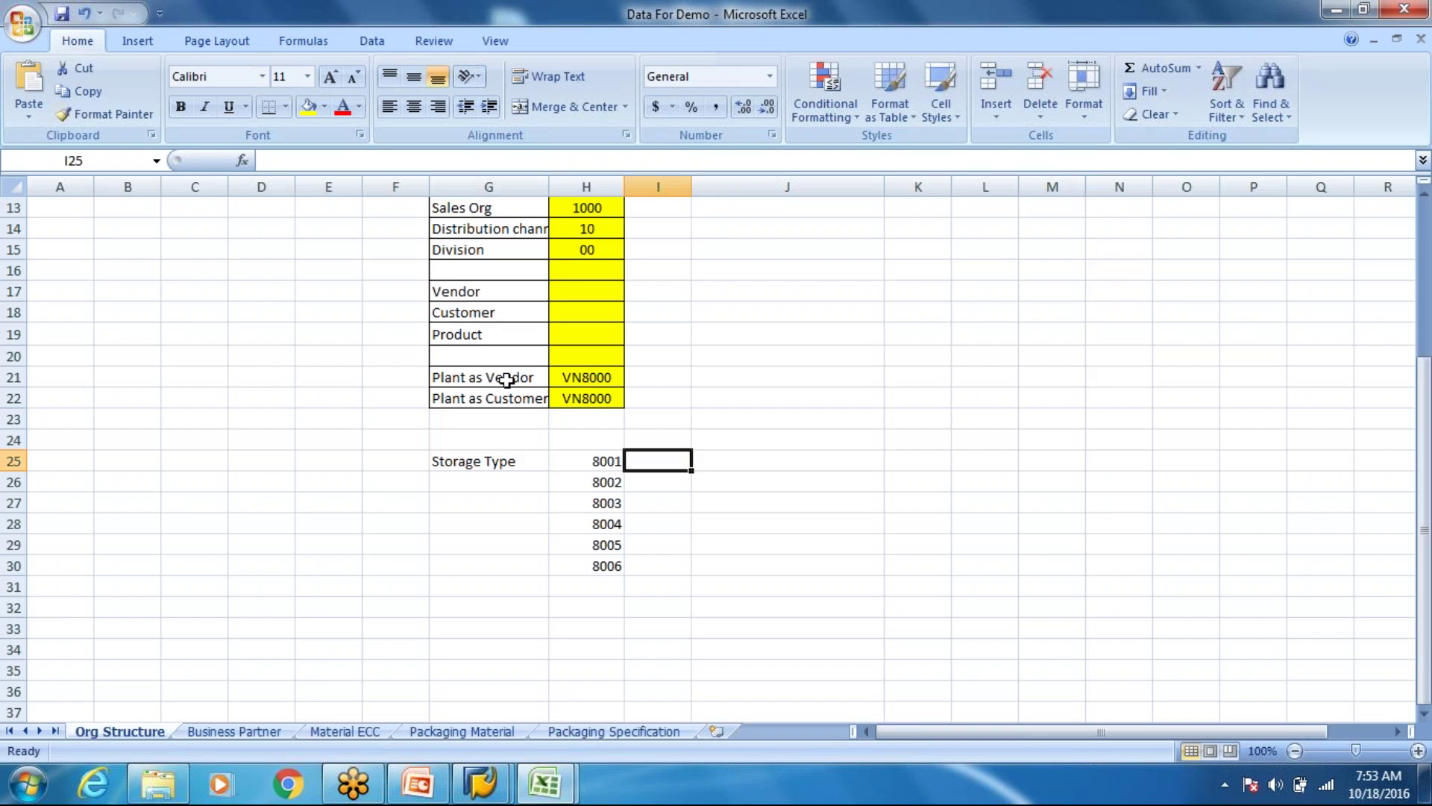
key("alt+Tab")
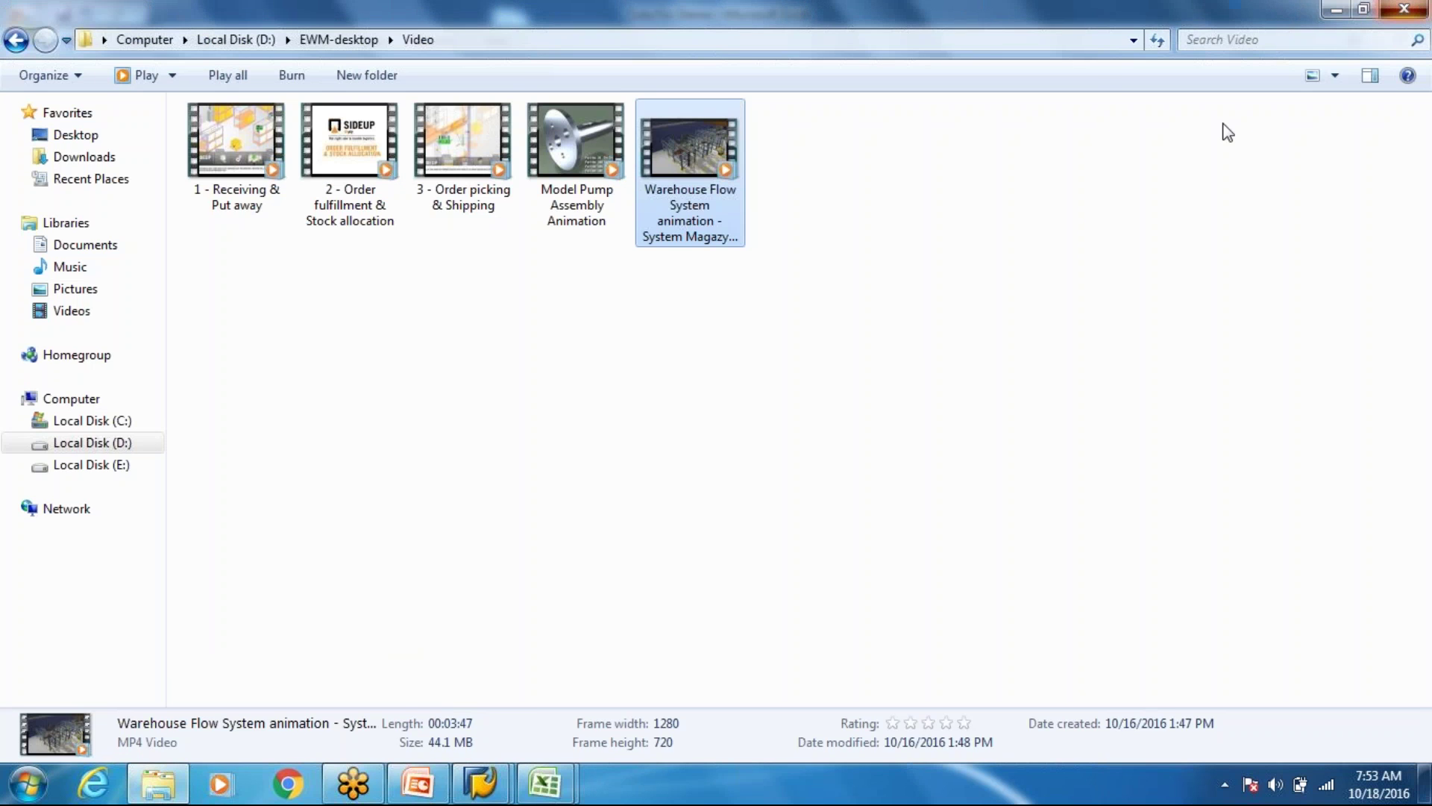
Bring the SAP storage sections table back to the front.
left_click(158, 783)
mouse_move(450, 789)
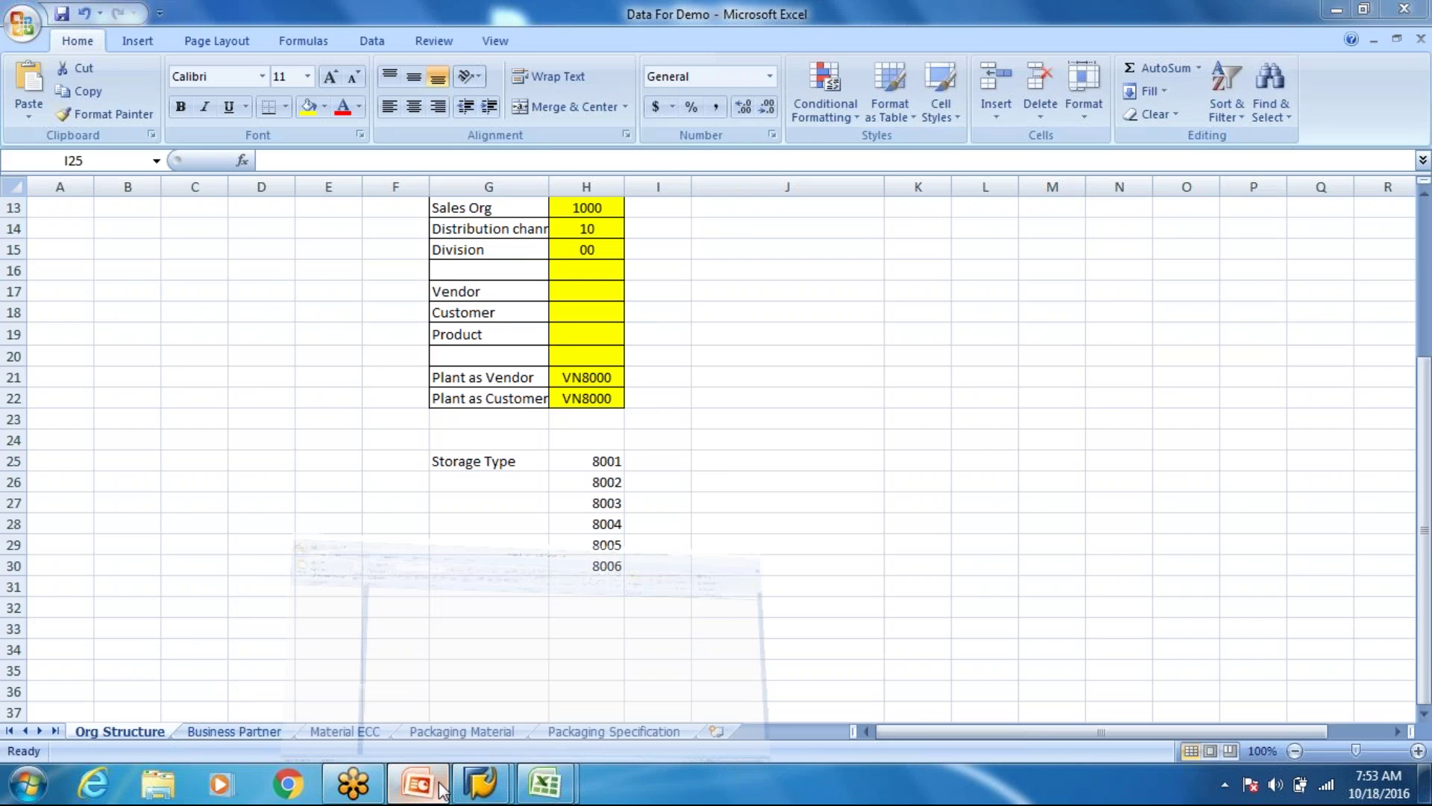
left_click(440, 789)
mouse_move(480, 784)
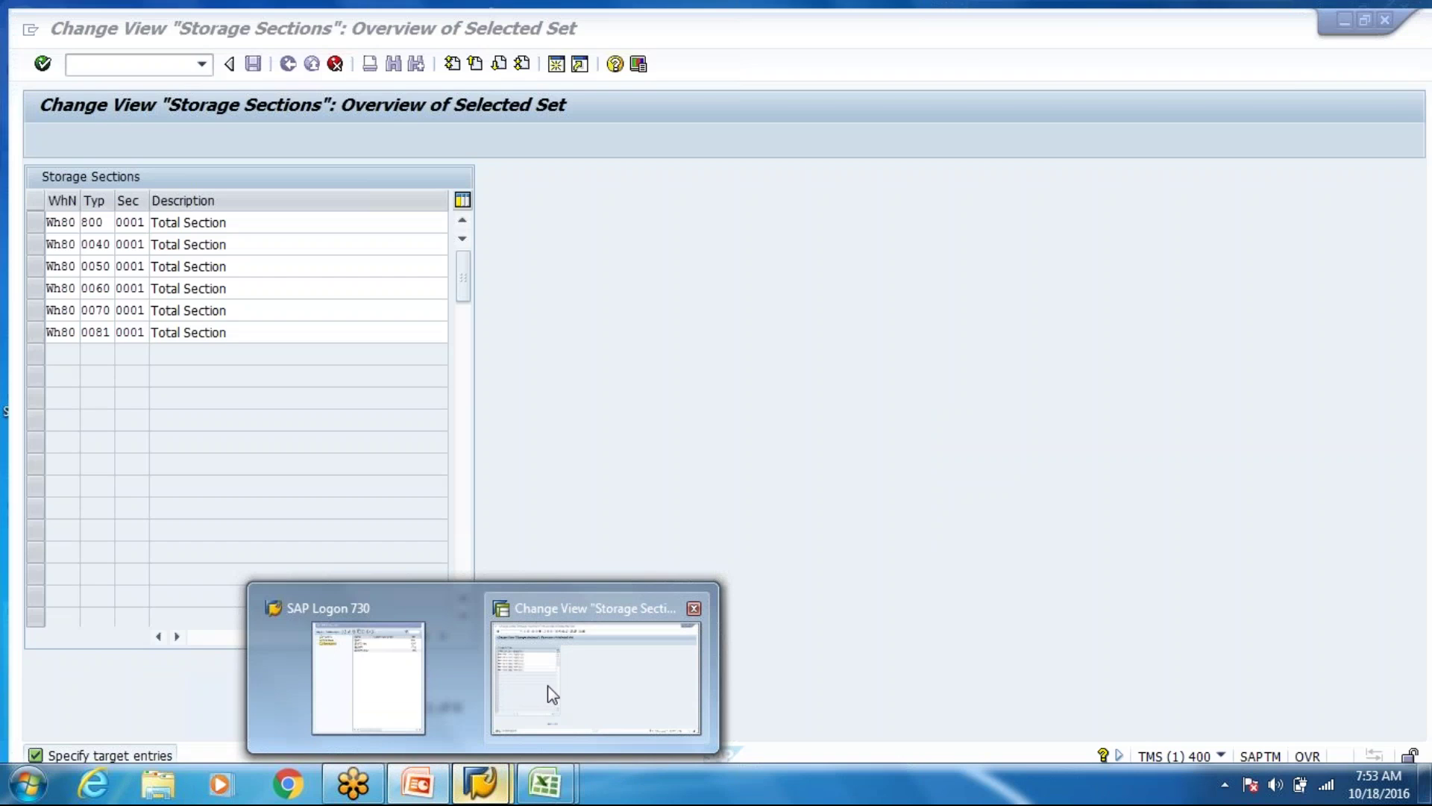
left_click(549, 694)
Set the first three rows' storage types to 8001, 8002 and 8003.
type("8001")
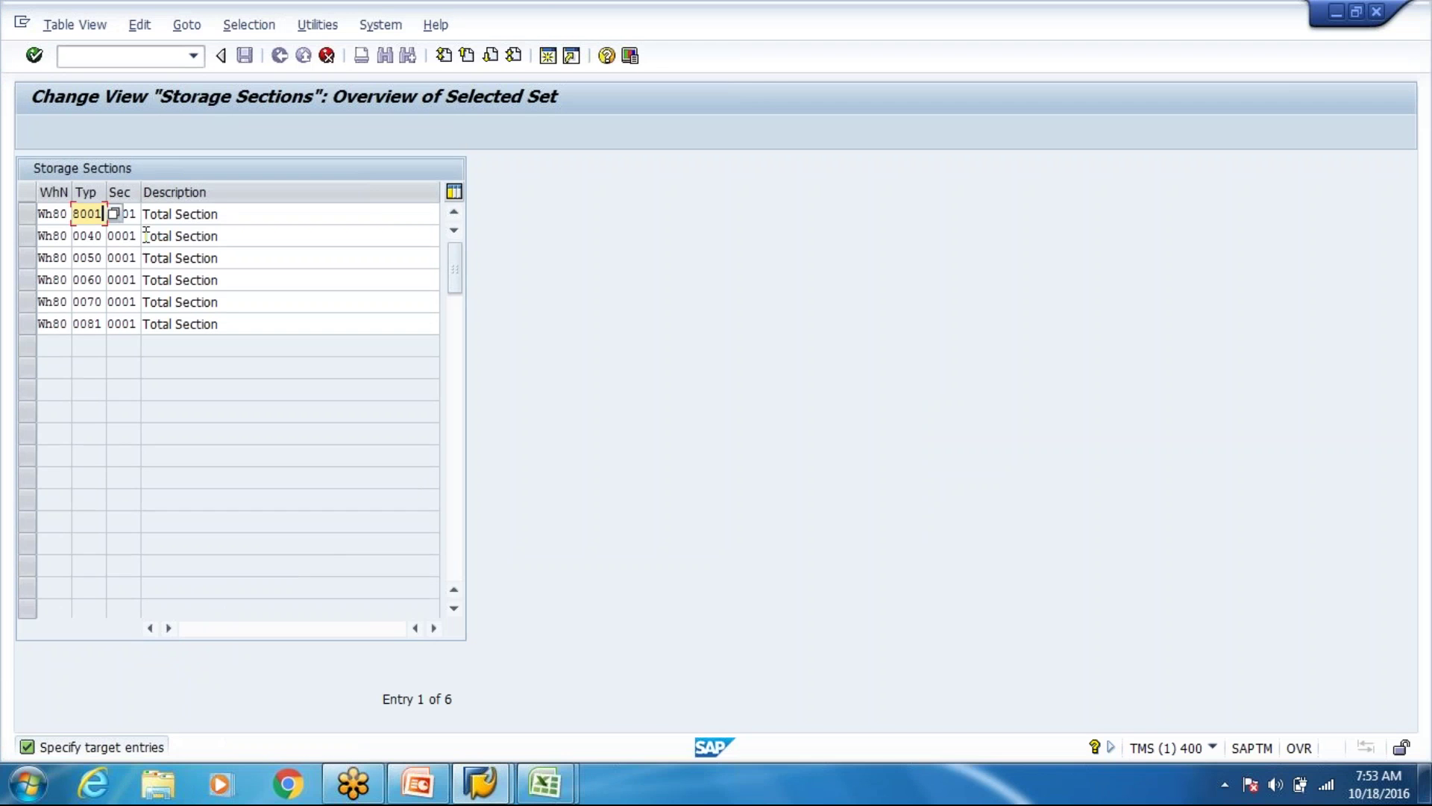
key("Down")
key("Left")
key("Left")
key("Left")
key("Left")
type("8002")
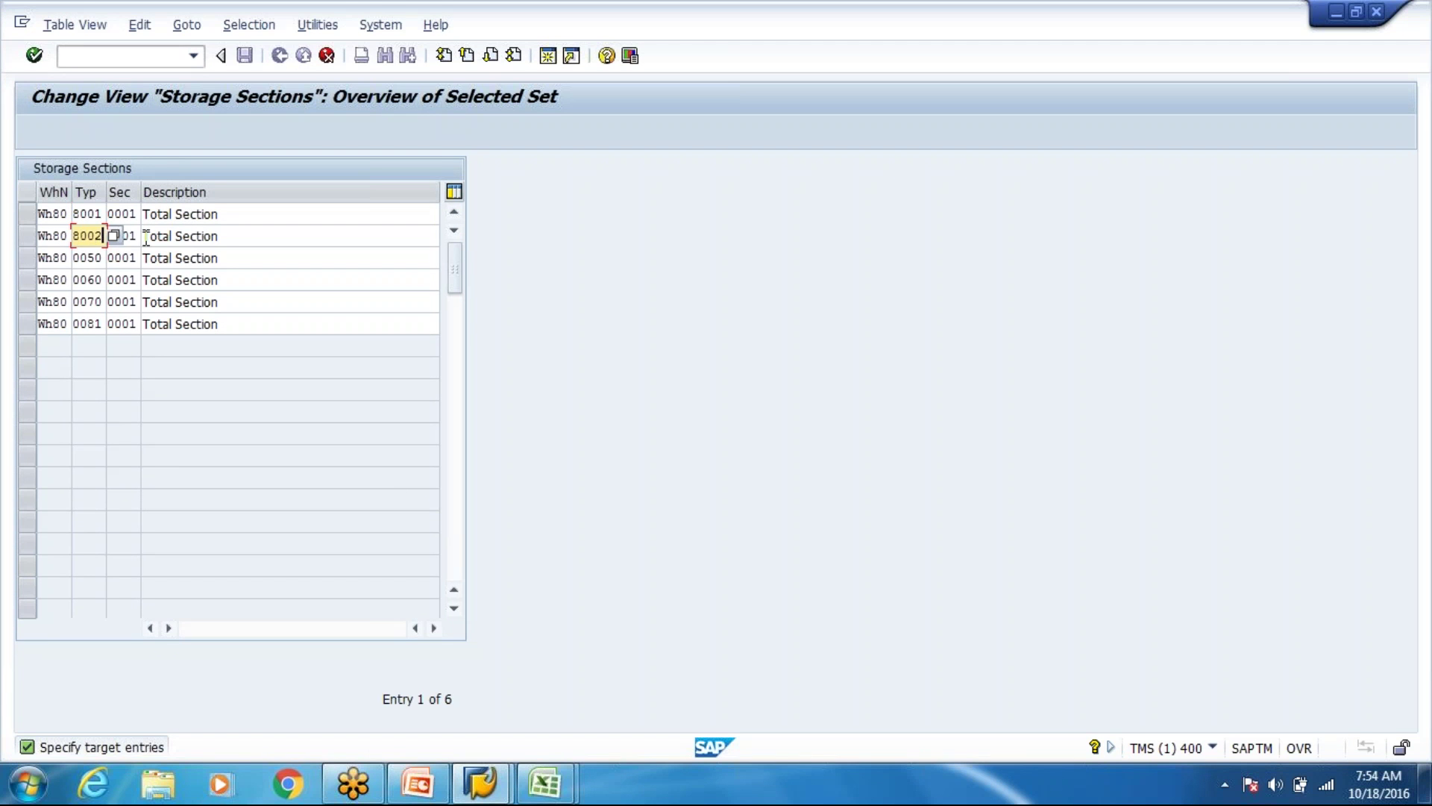
key("Down")
key("Left")
key("Left")
key("Left")
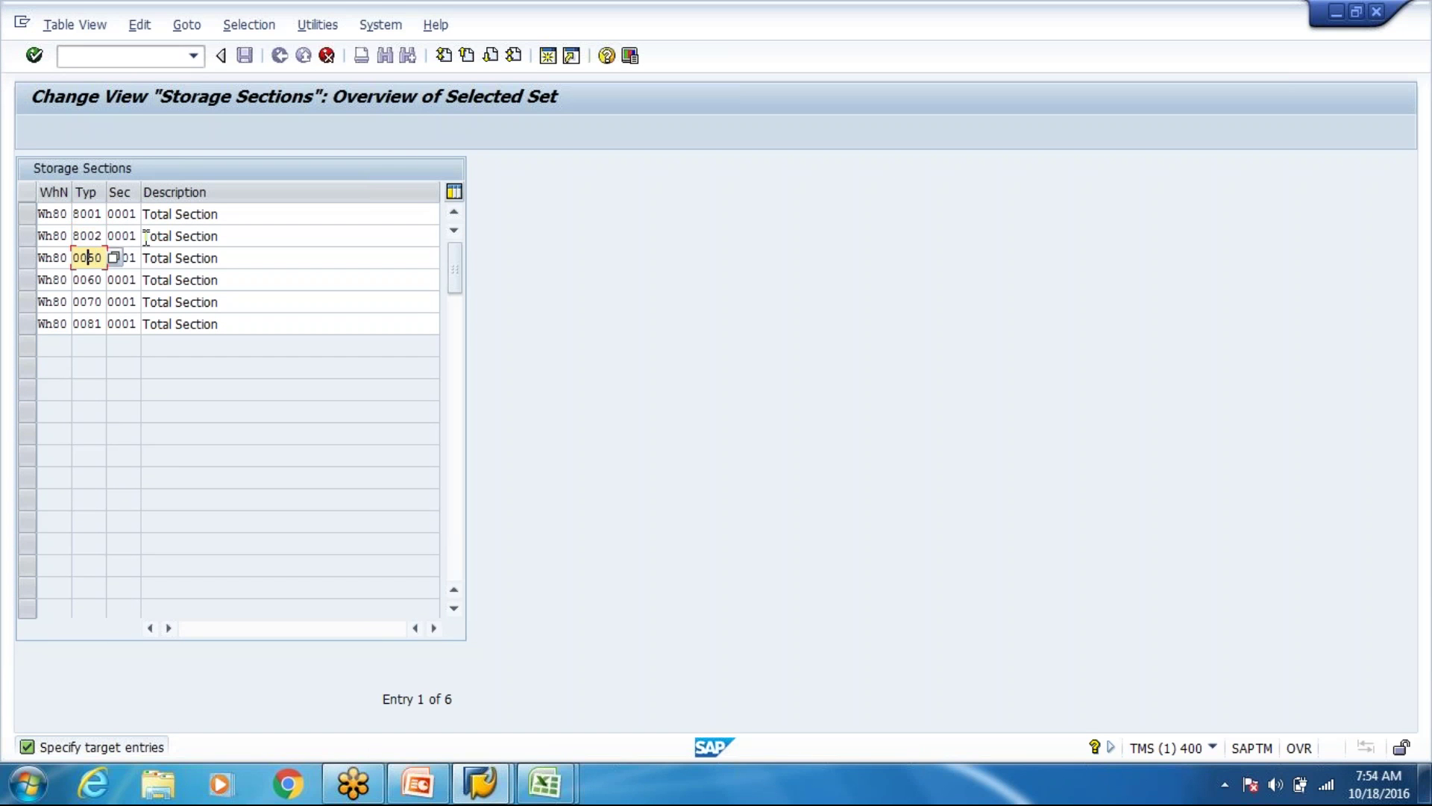
key("Delete")
key("Delete")
key("Delete")
key("Delete")
type("8")
type("000")
key("BackSpace")
type("3")
Replace the old types 0060, 0070 and 0081 with 8004, 8005 and 8006.
key("Down")
key("BackSpace")
key("BackSpace")
key("BackSpace")
key("BackSpace")
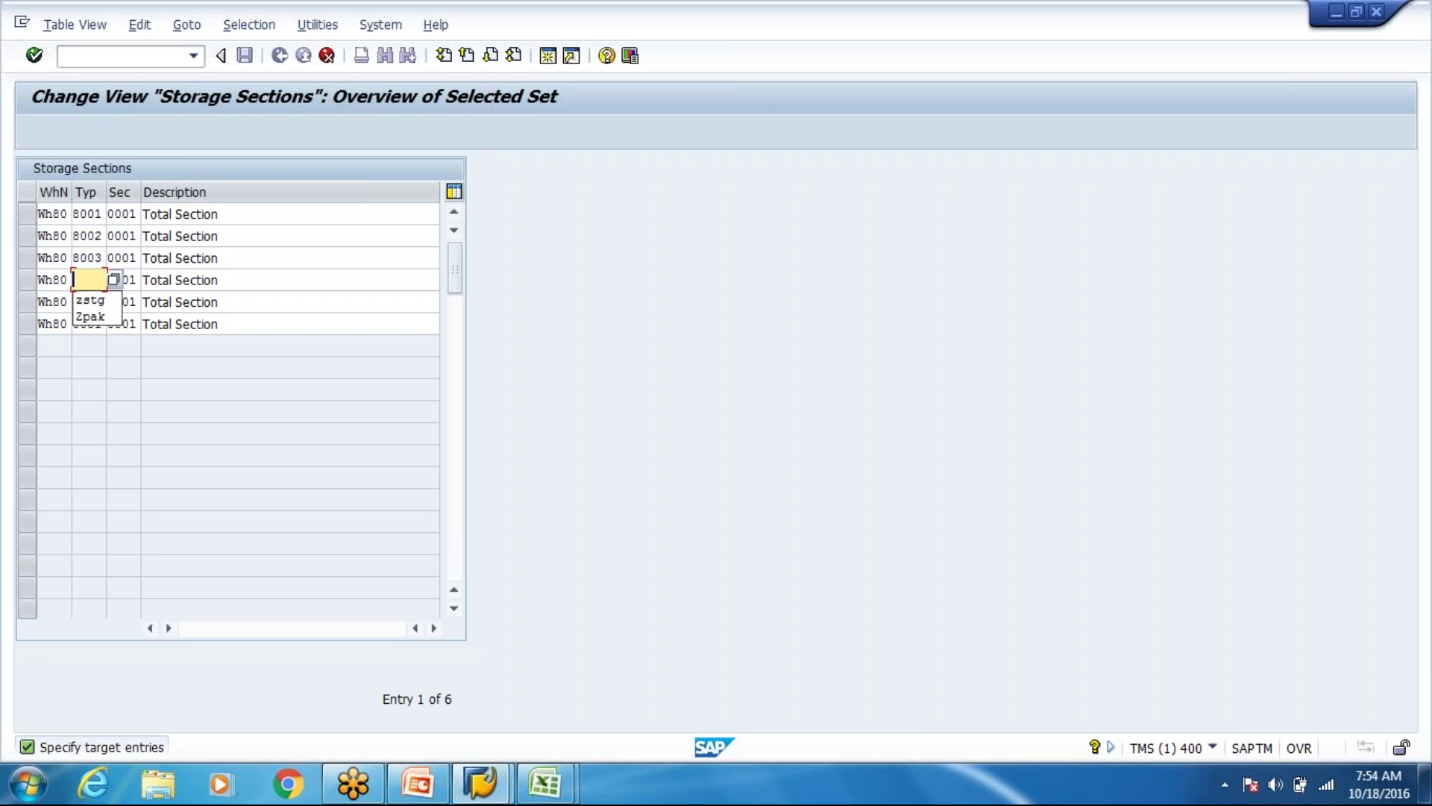
type("8000")
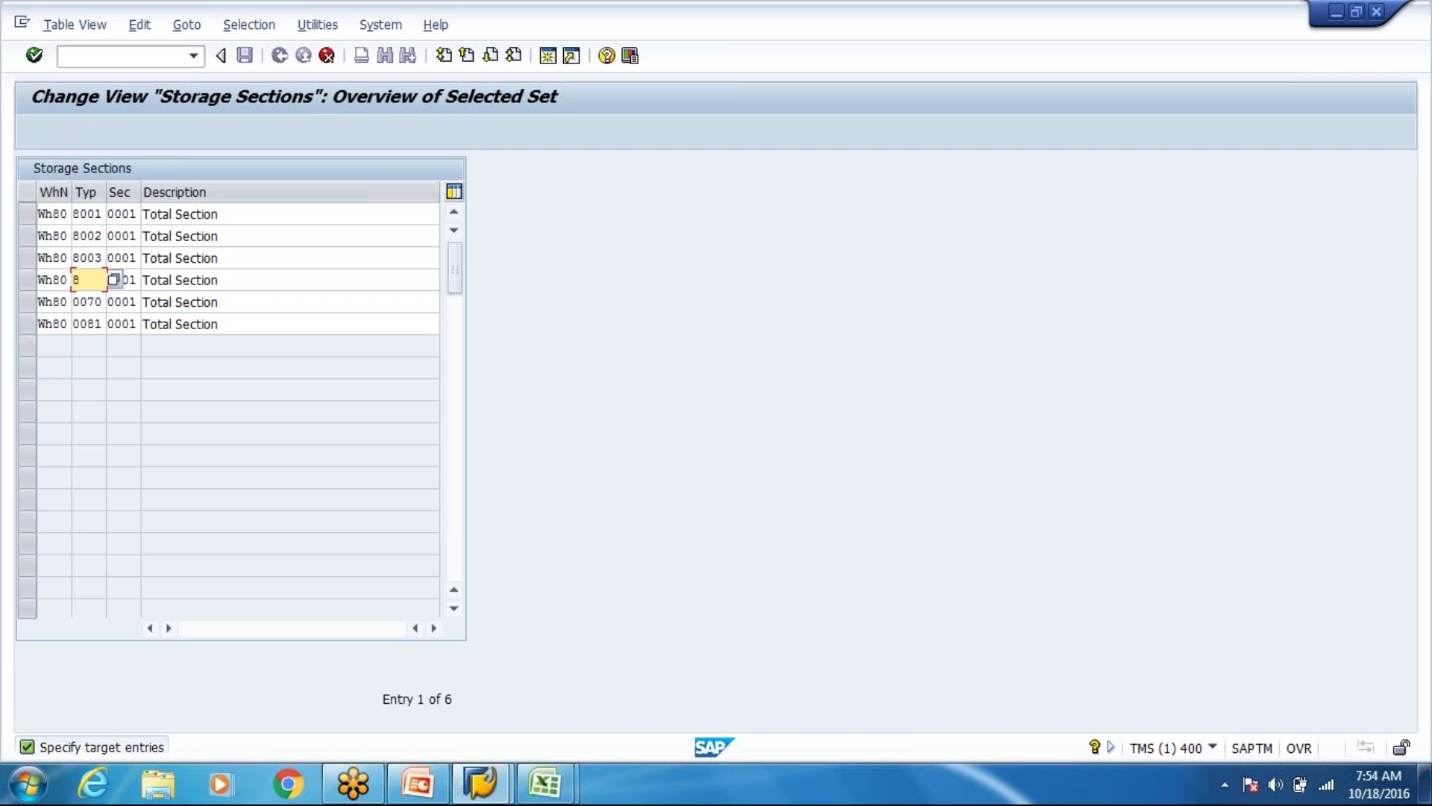
key("BackSpace")
type("4")
key("Down")
key("BackSpace")
key("BackSpace")
key("BackSpace")
key("BackSpace")
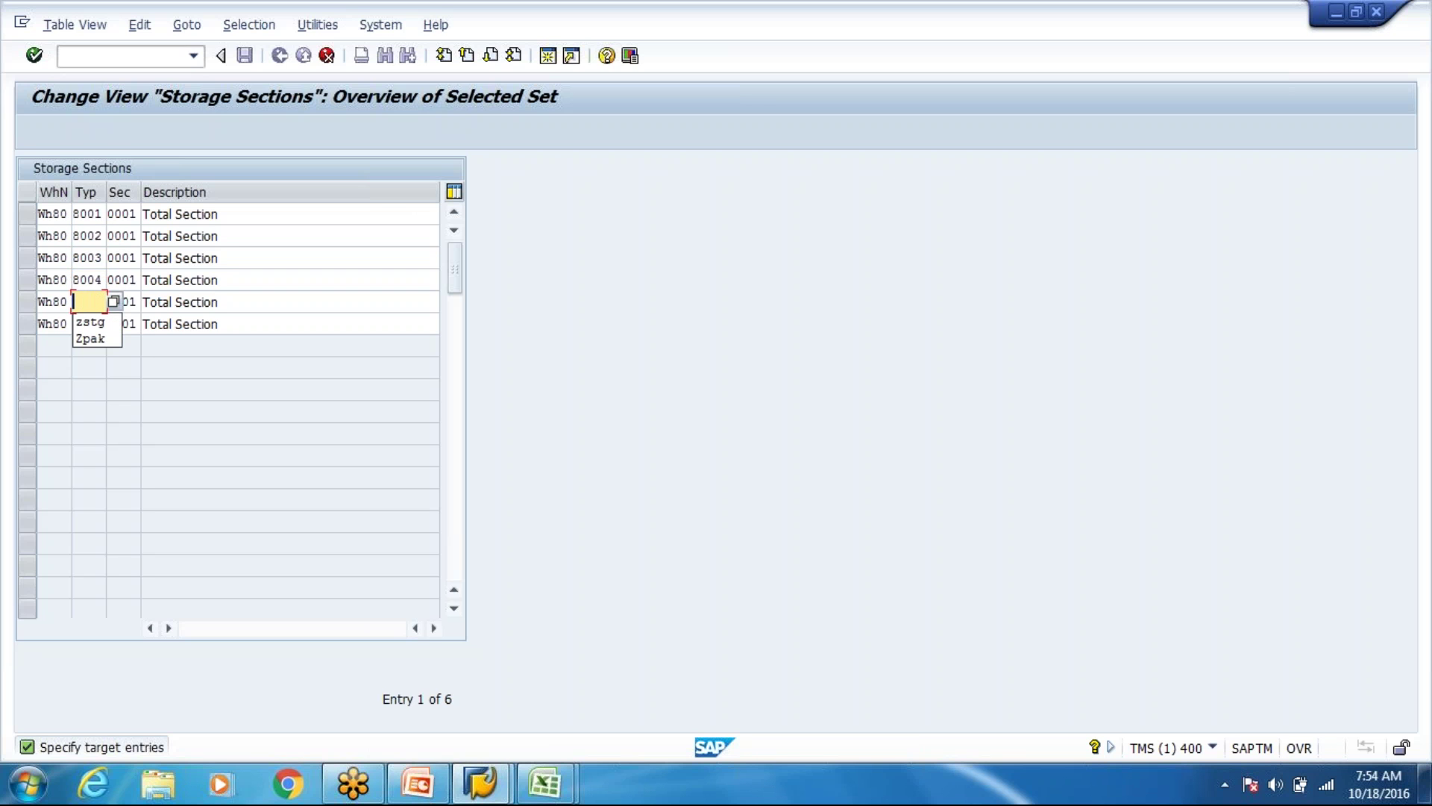
type("8000")
key("BackSpace")
type("5")
key("Down")
key("BackSpace")
key("BackSpace")
key("BackSpace")
key("BackSpace")
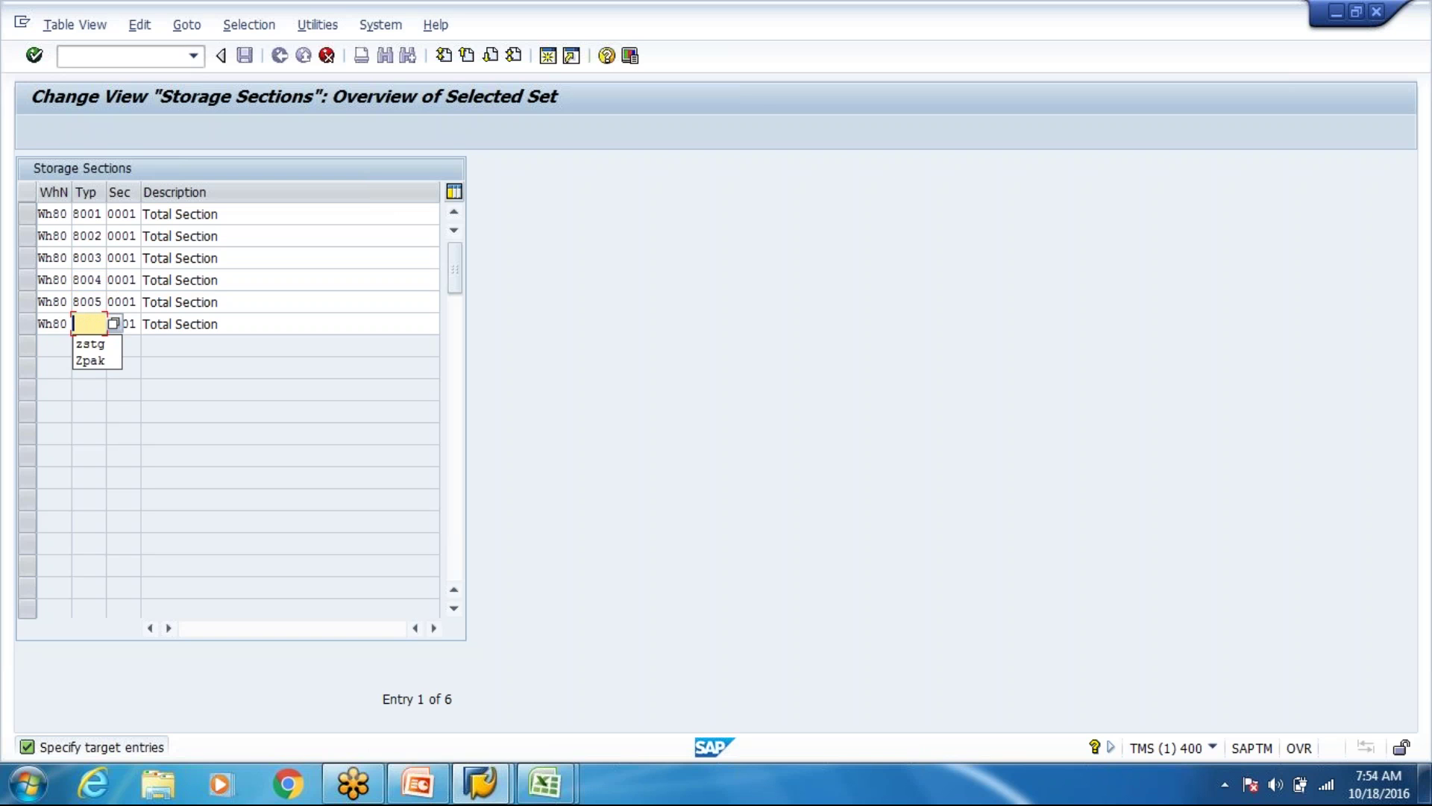
type("8")
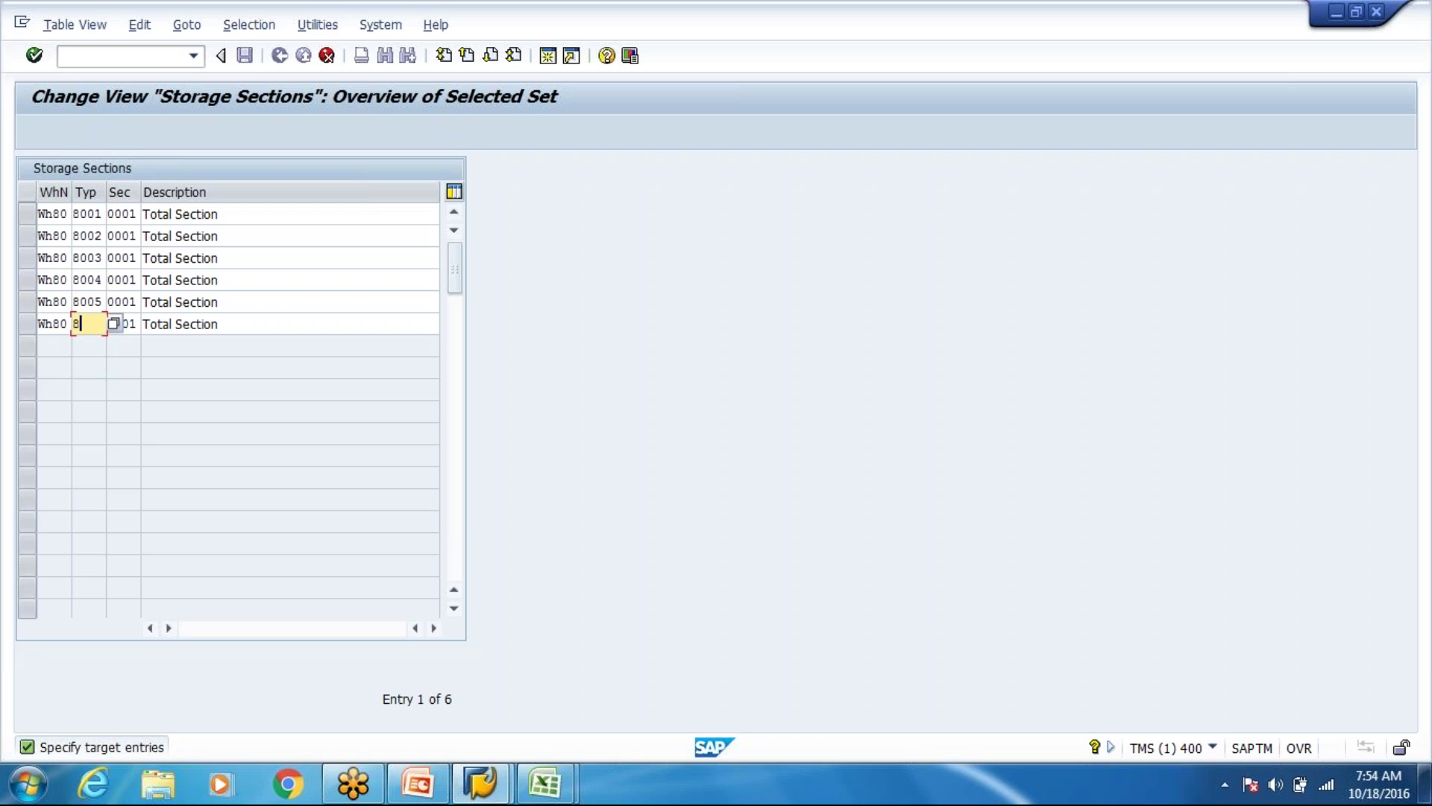
type("006")
key("Tab")
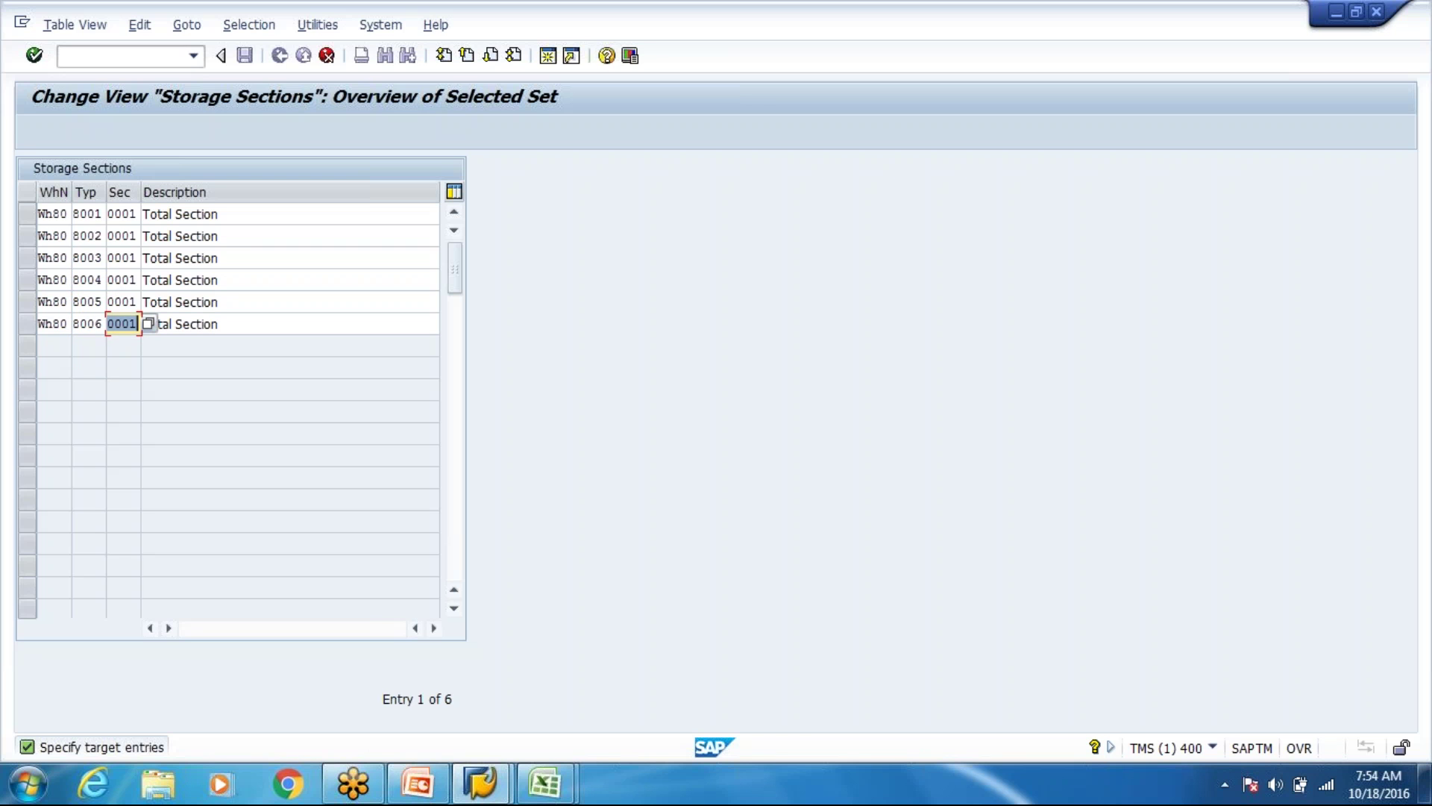
Confirm the six entries and save them under the customizing request.
key("Return")
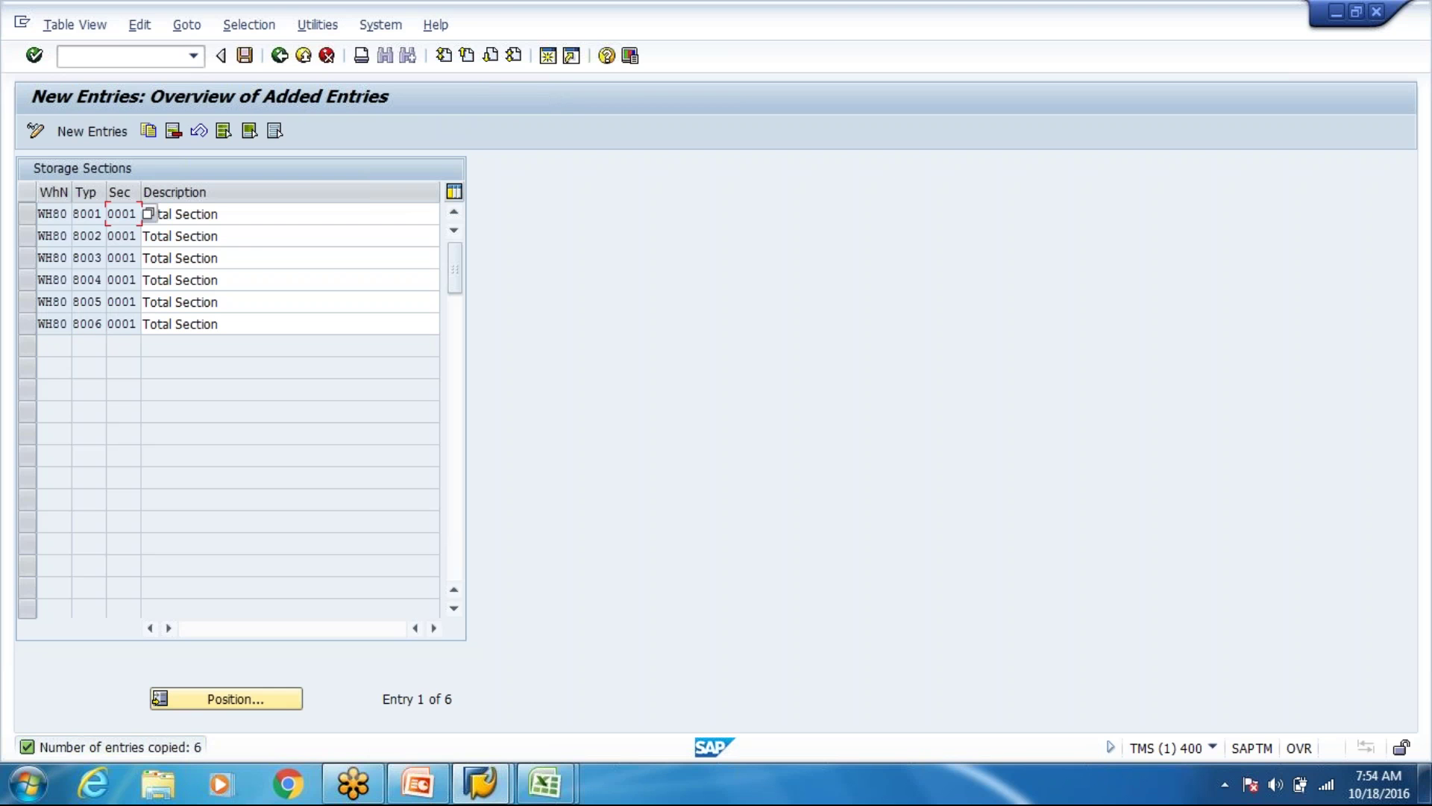
key("ctrl+s")
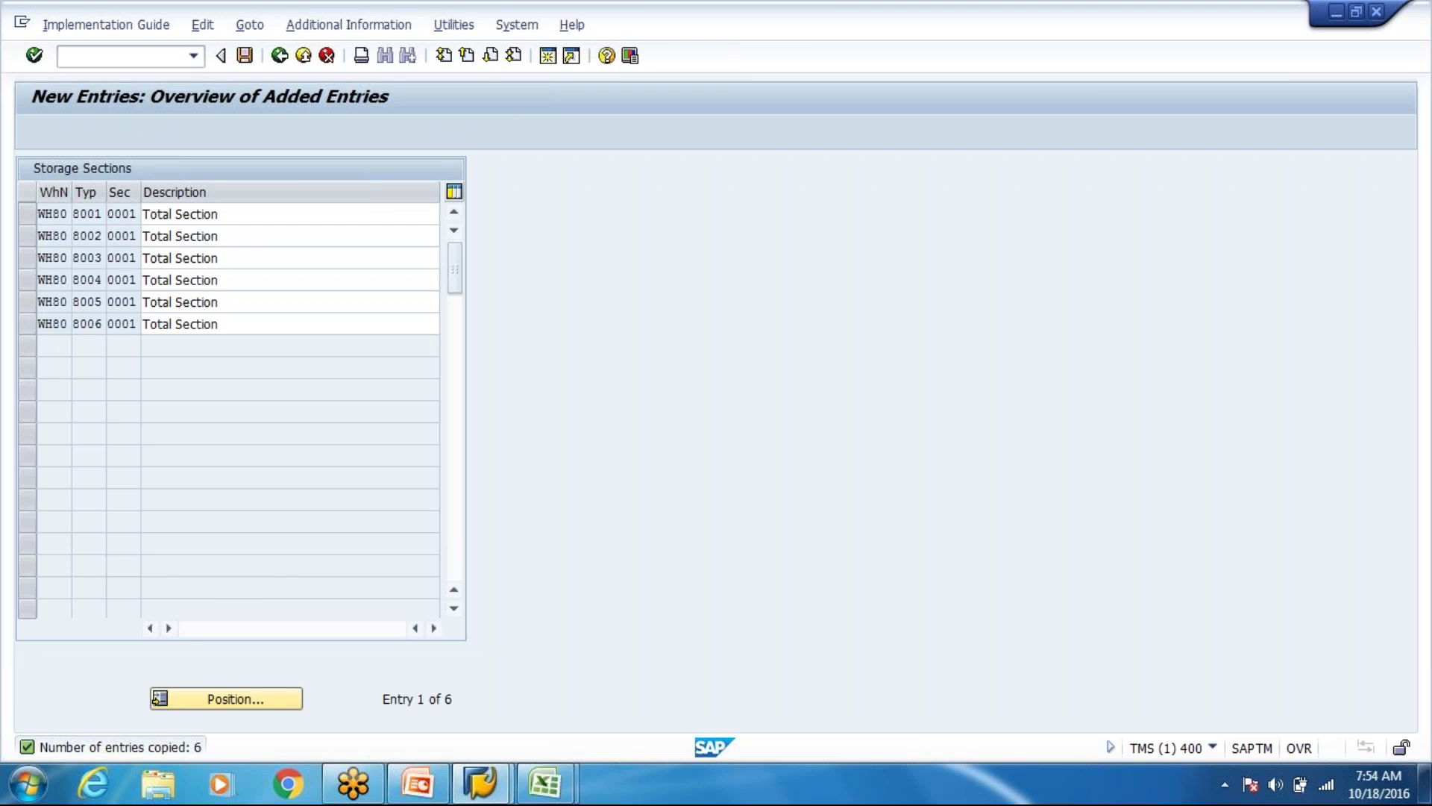
key("Return")
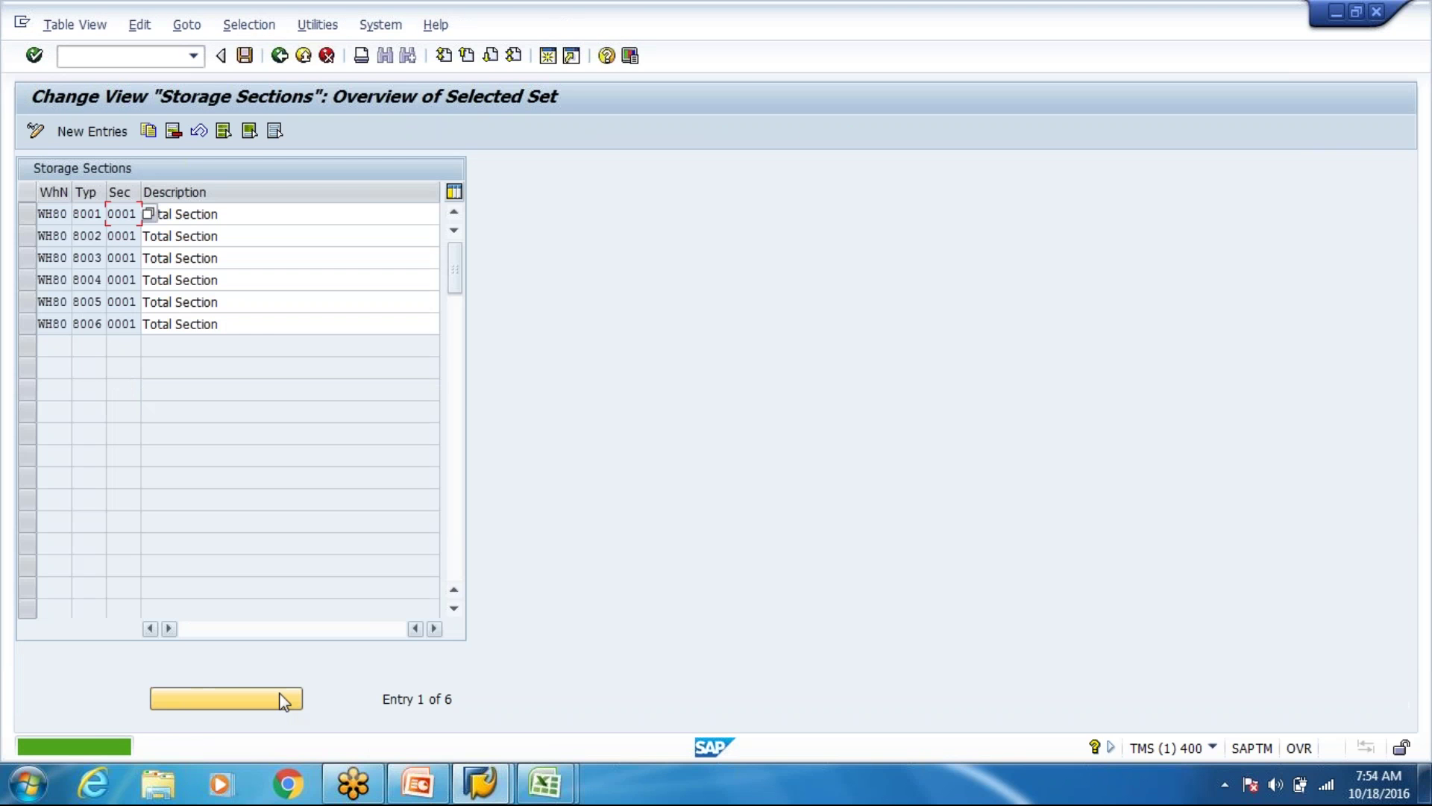
key("alt+Tab")
Close the extra Excel window and copy the Storage Type label into H24.
mouse_move(545, 784)
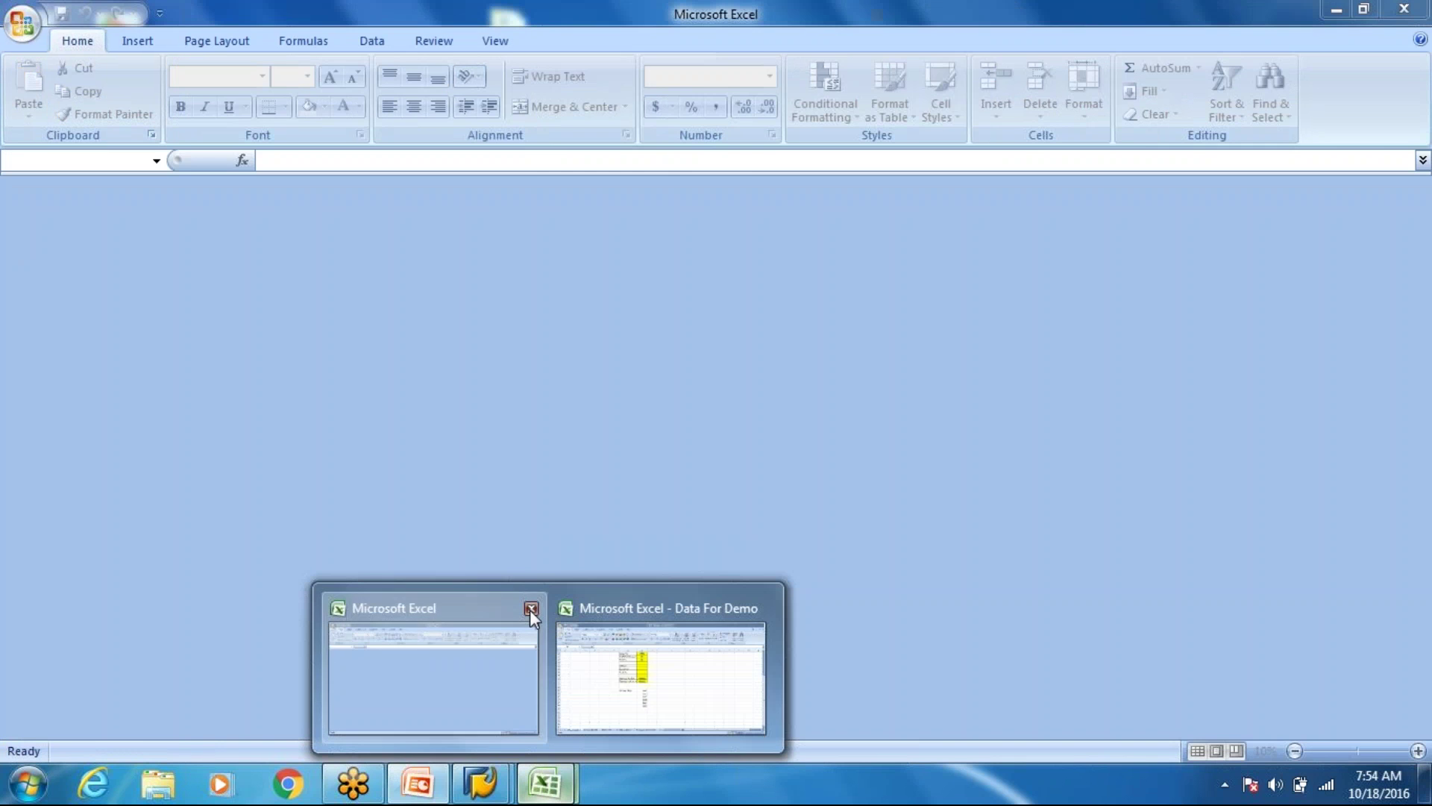
left_click(530, 608)
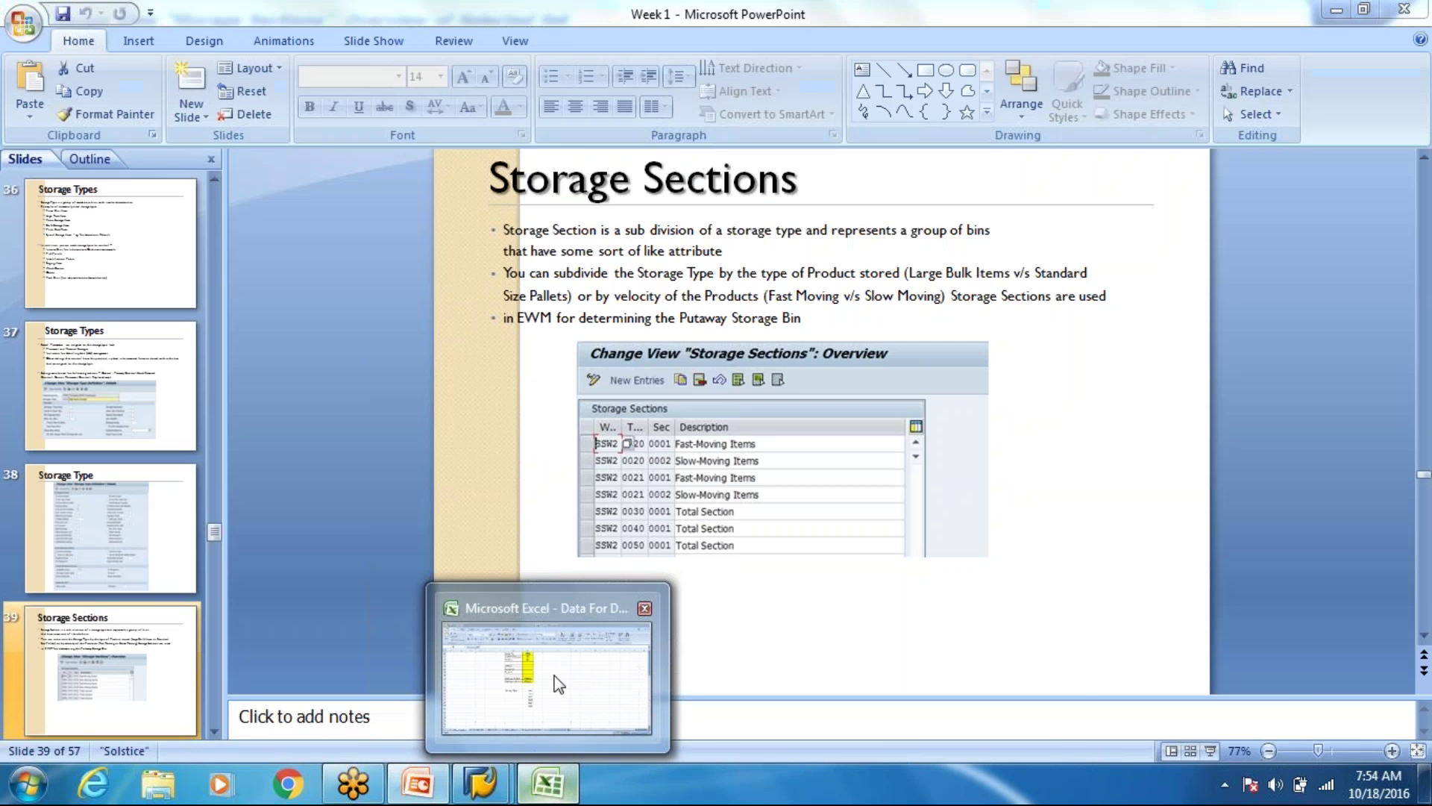
left_click(555, 680)
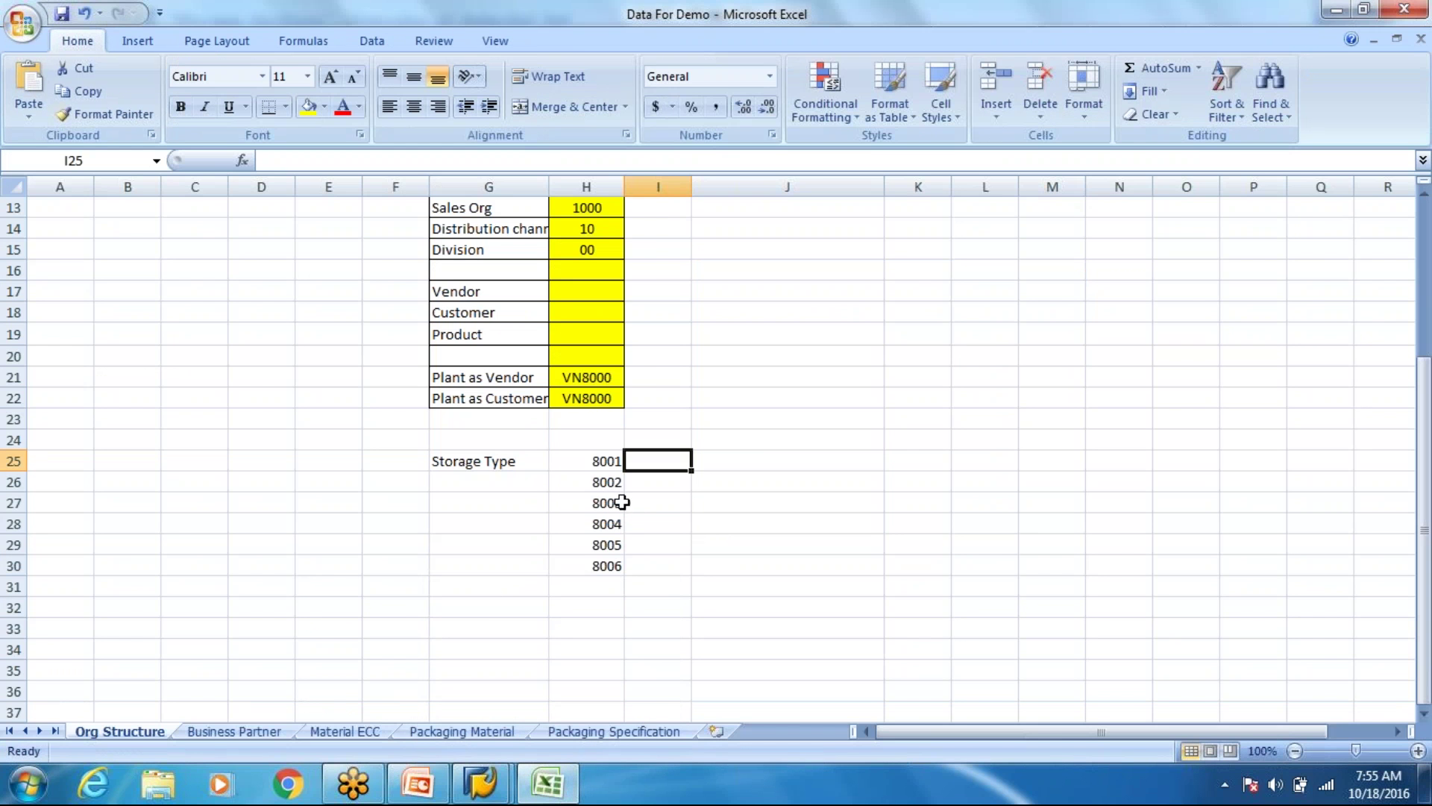
left_click(607, 446)
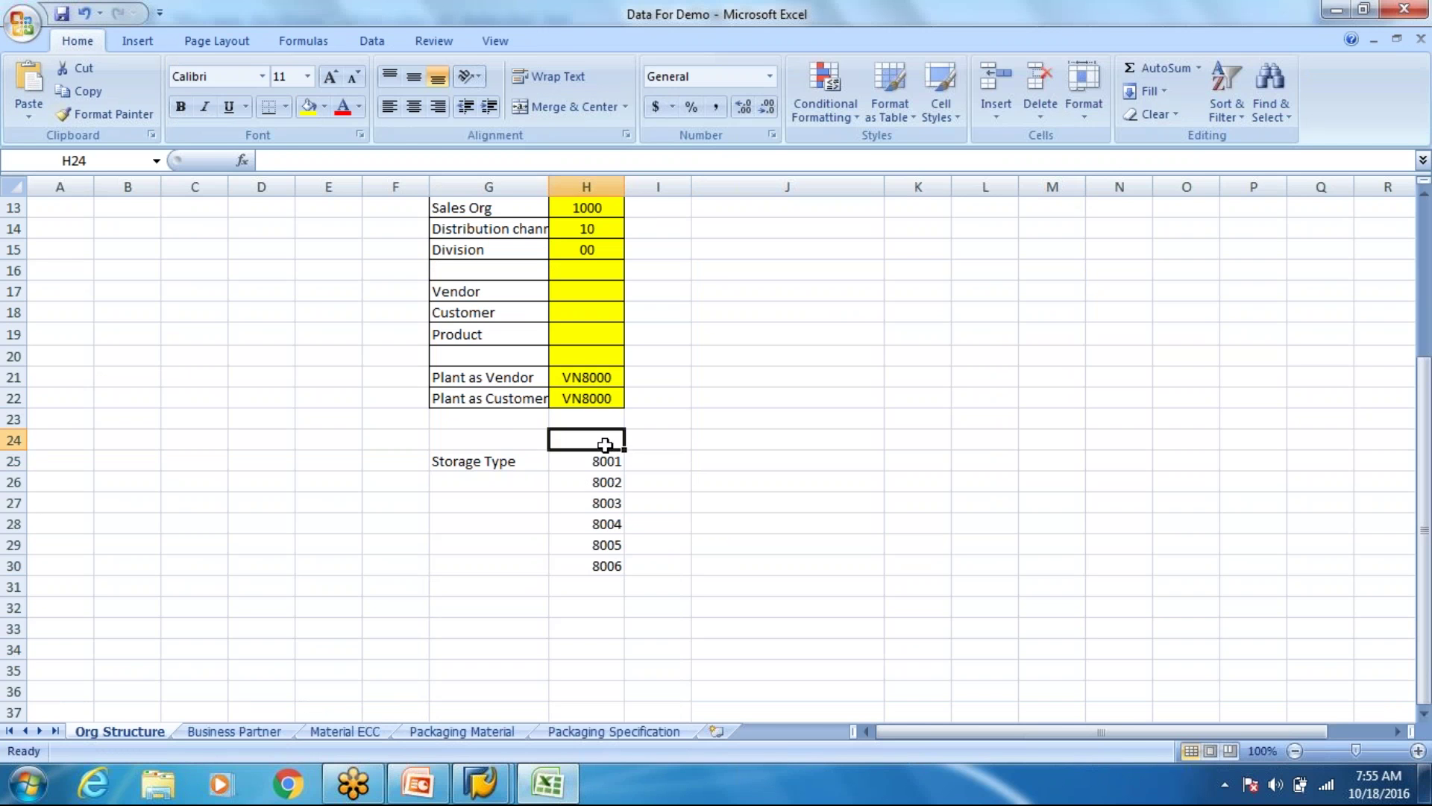
left_click(524, 459)
key("ctrl+c")
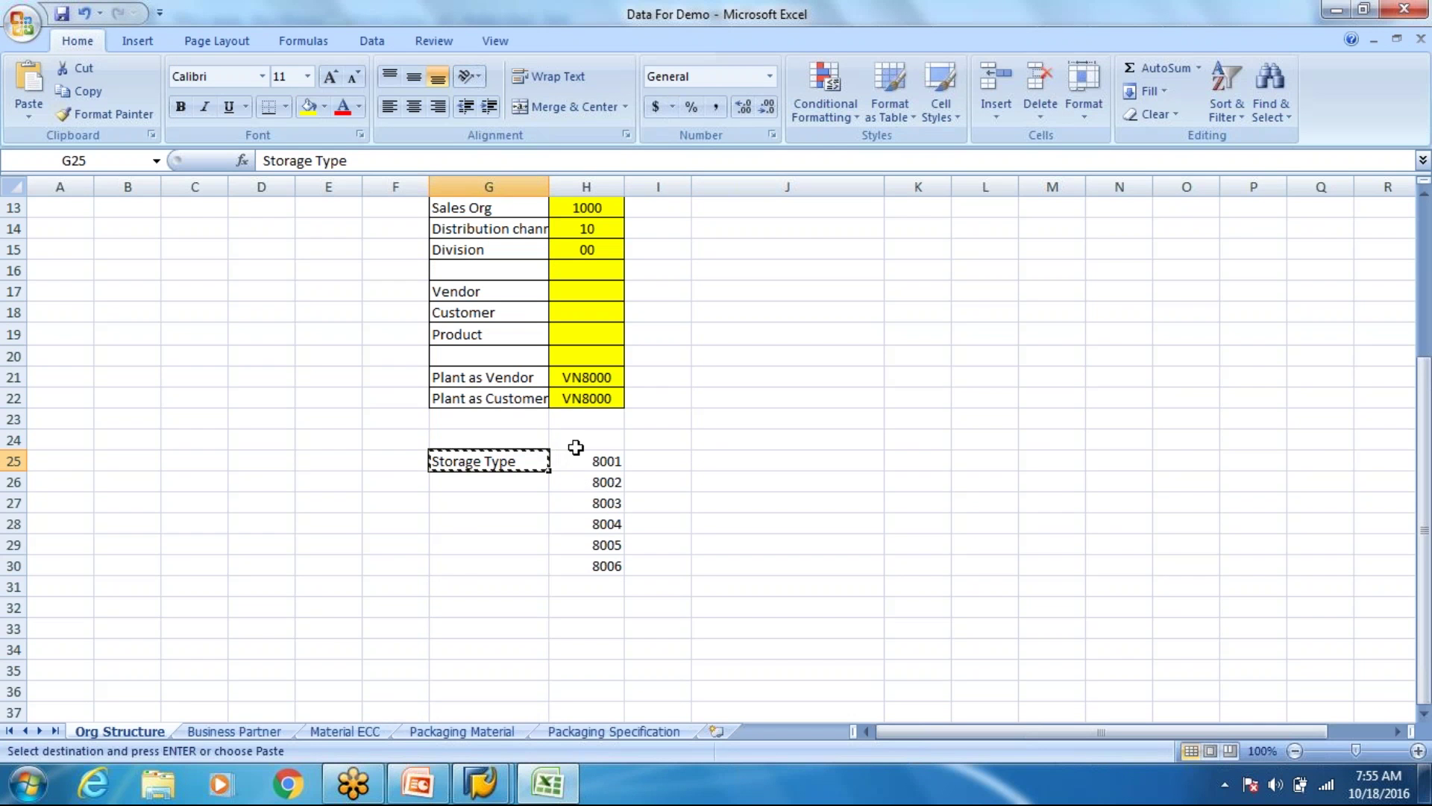
left_click(578, 442)
key("Return")
Add a Section header in I24 with value 0001 for storage type 8001.
left_click(647, 441)
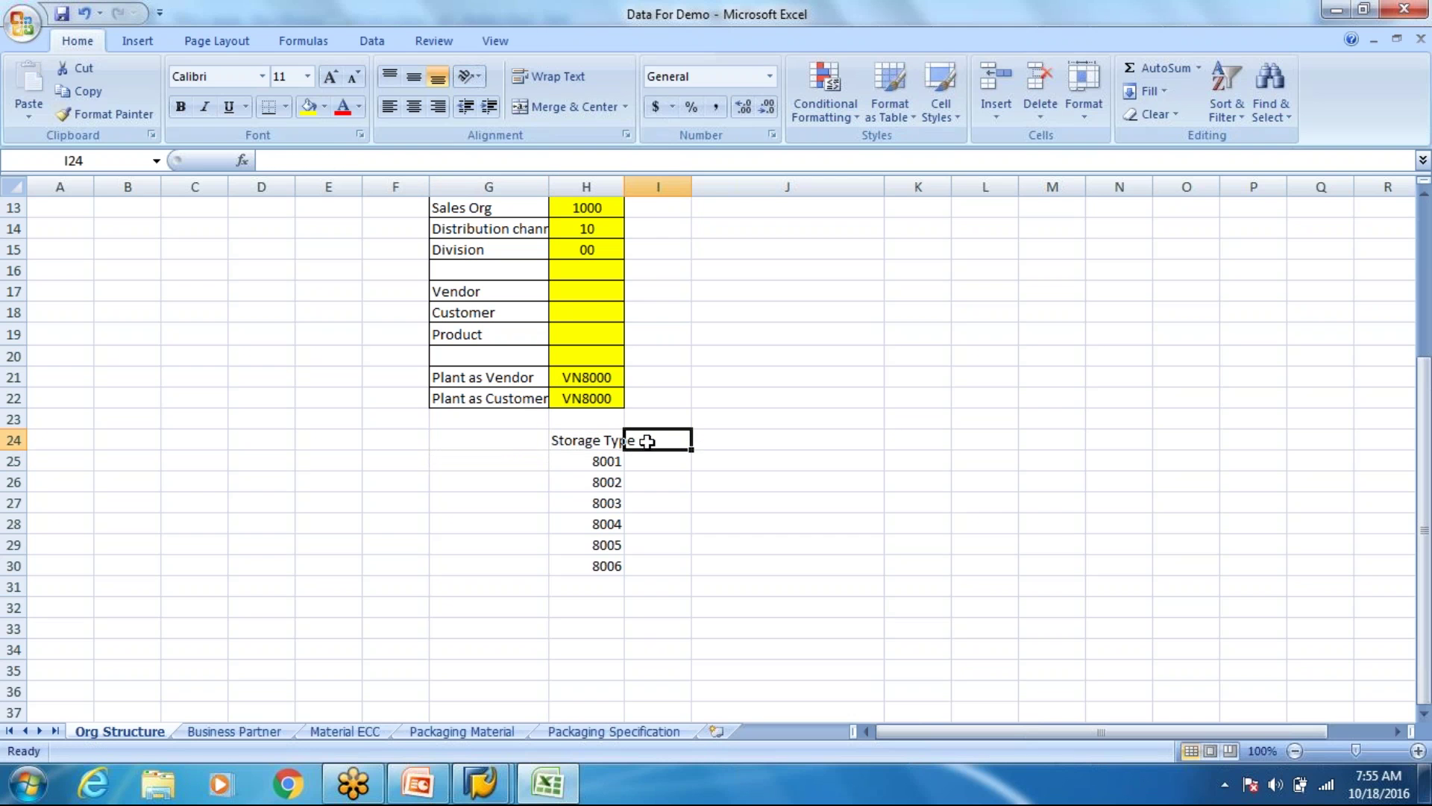
type("Sev")
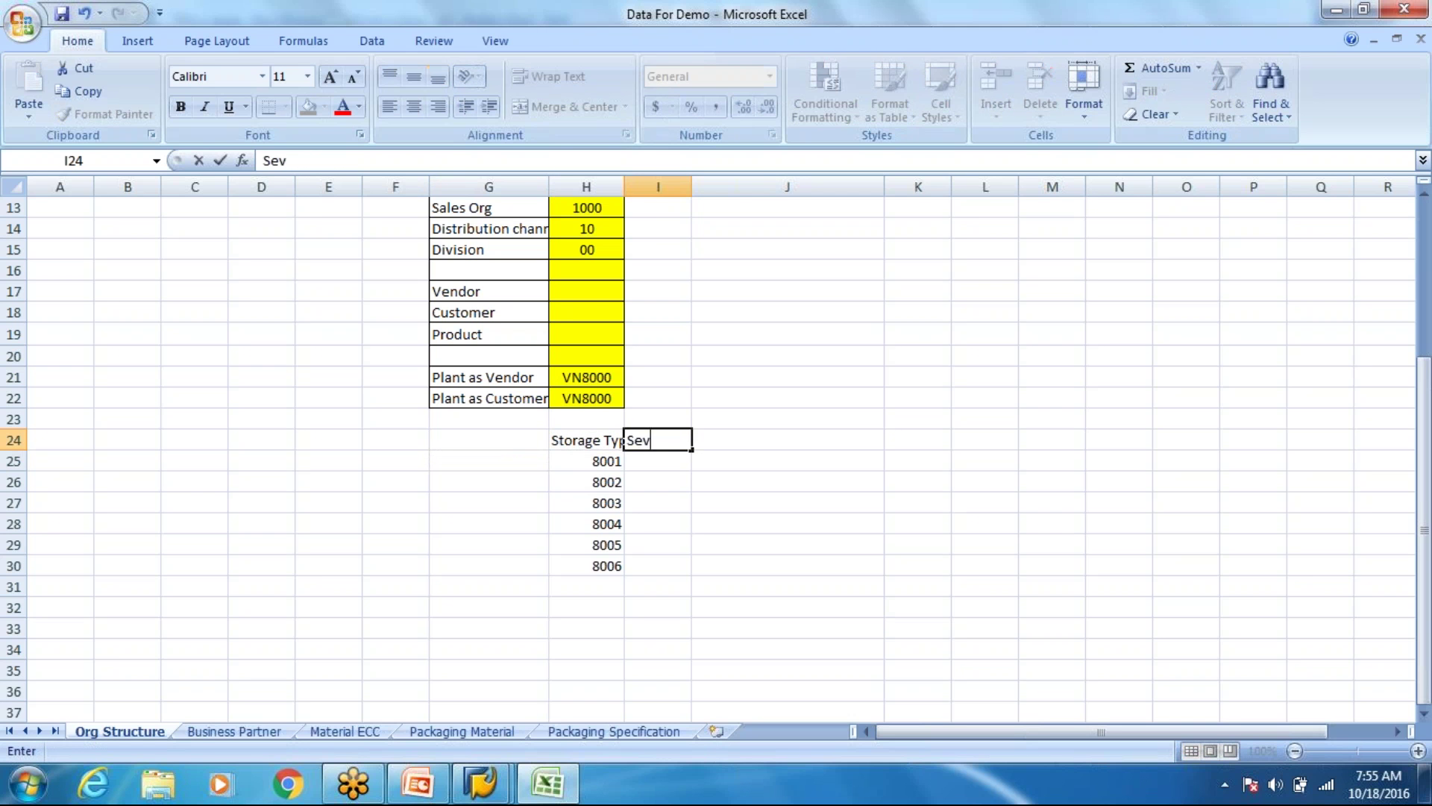
key("BackSpace")
type("ction")
key("Return")
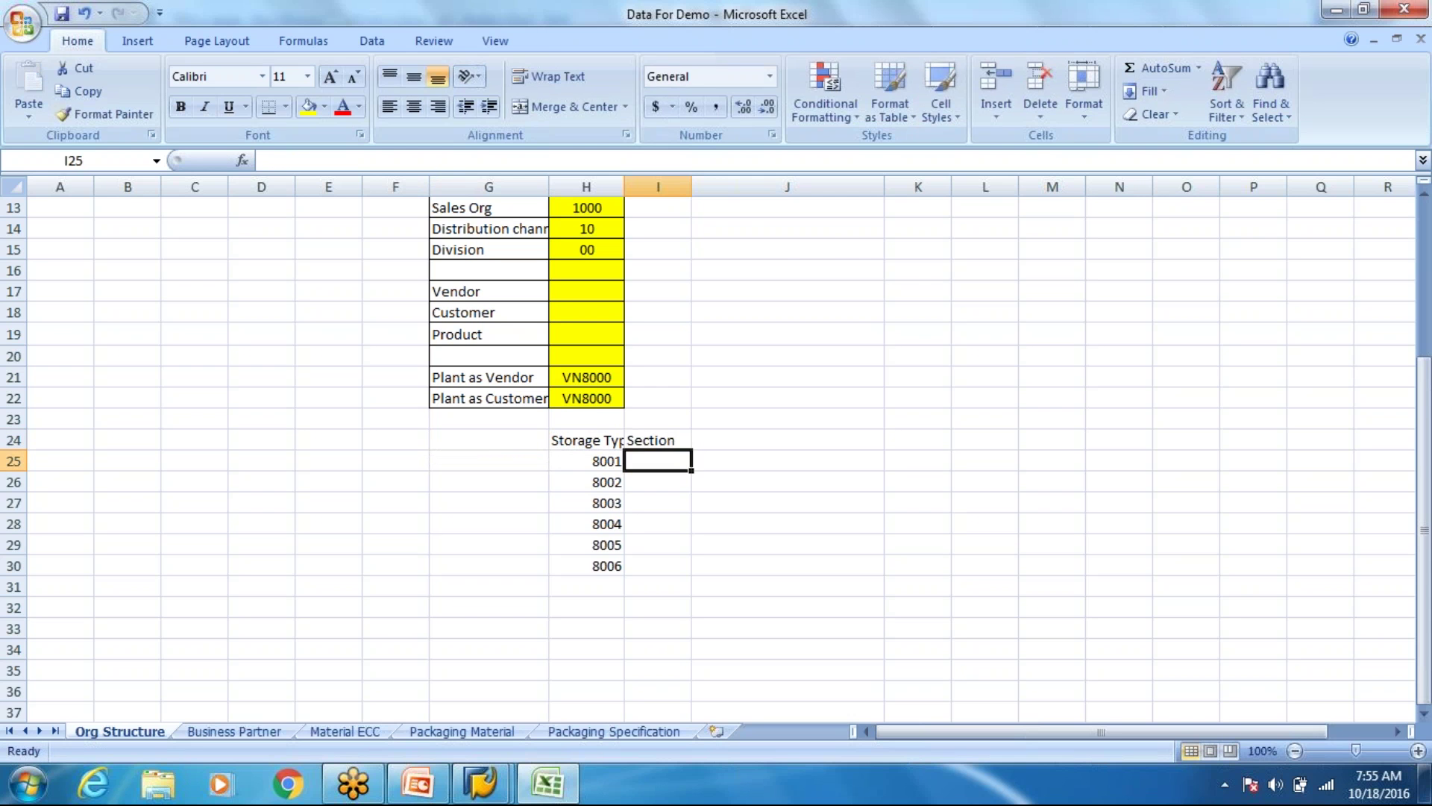
type("0001")
key("Return")
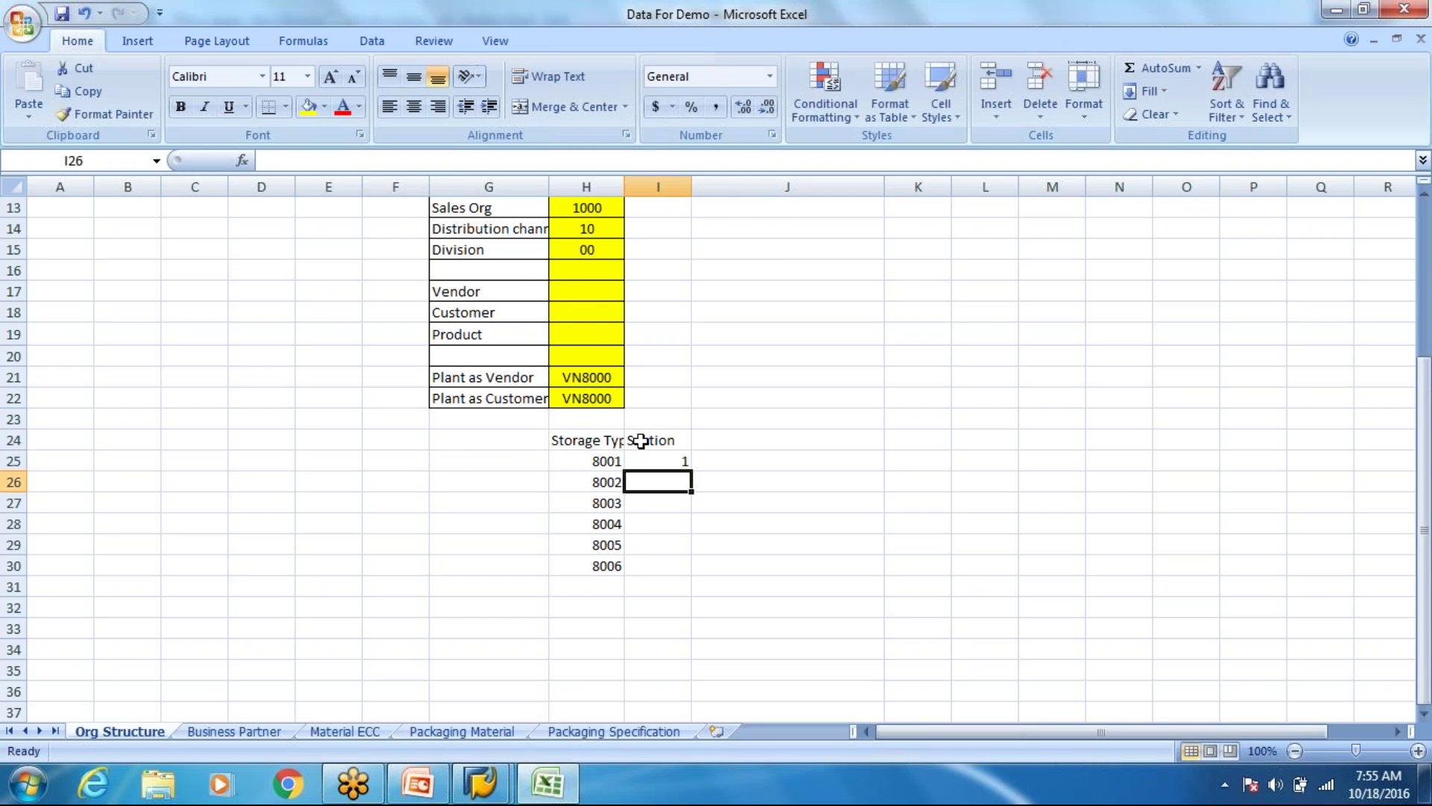
Enter section 1 for storage types 8002 through 8005.
scroll(640, 441, "up", 3)
scroll(640, 442, "down", 3)
left_click(663, 461)
right_click(663, 461)
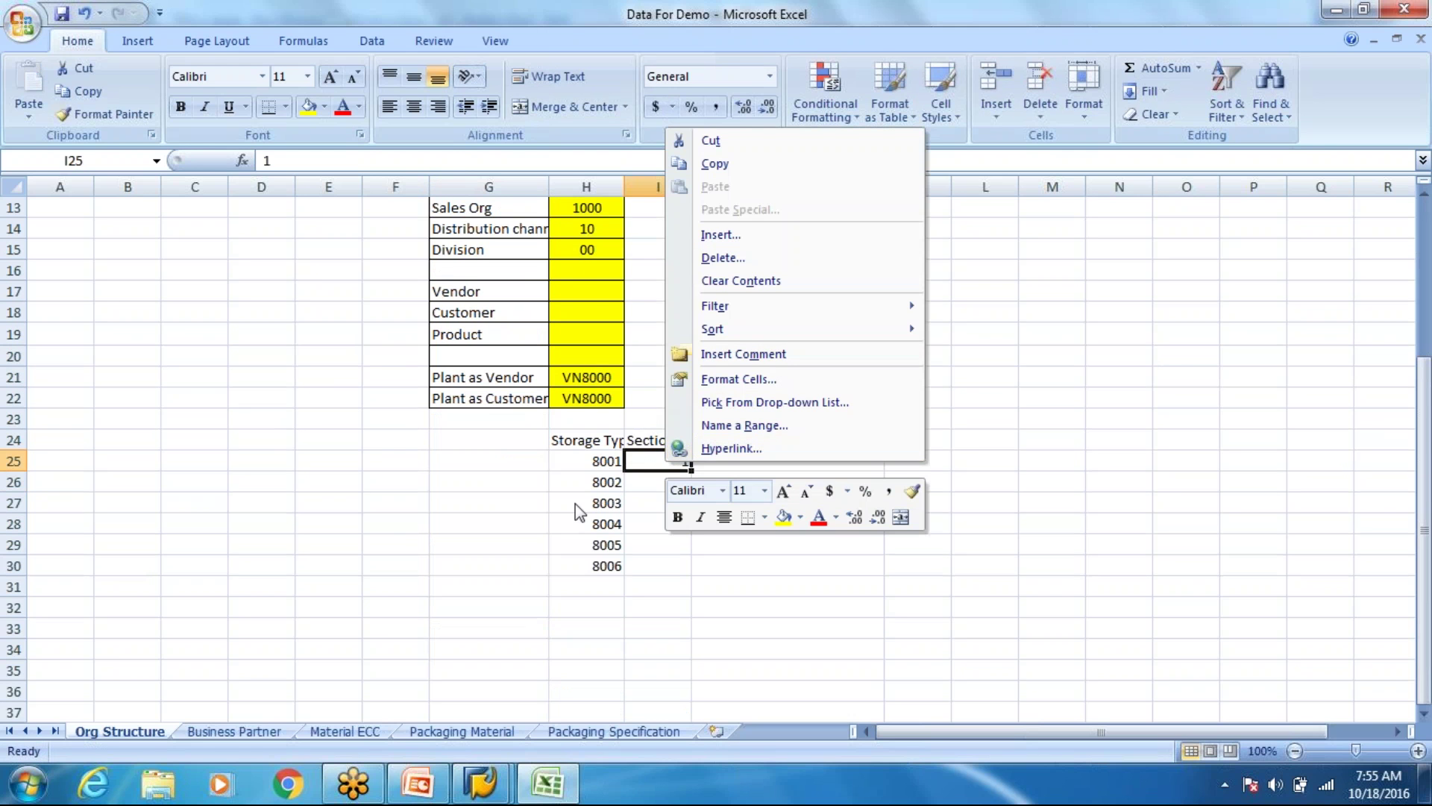
key("Escape")
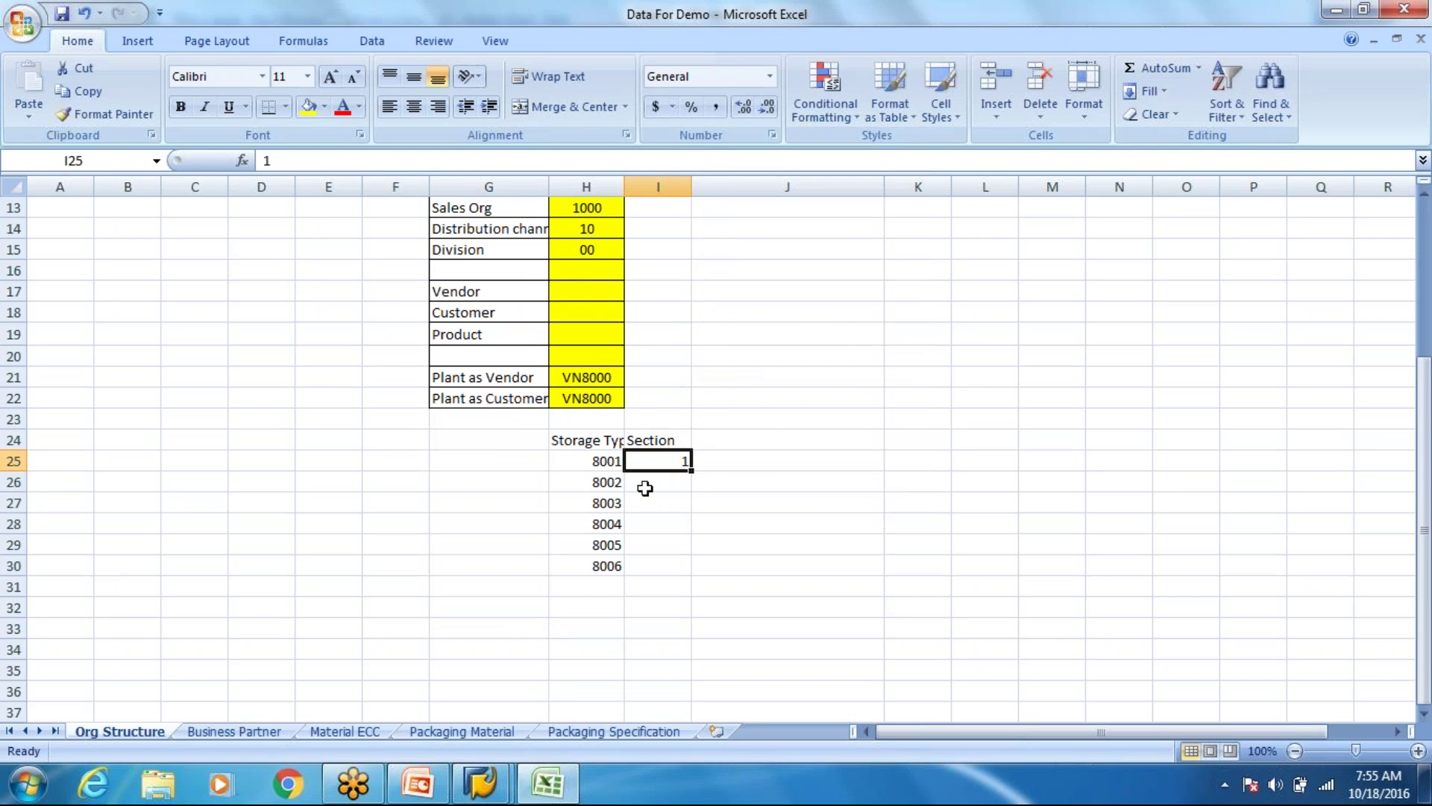
left_click(645, 488)
type("1")
key("Return")
type("1")
key("Return")
type("1")
key("Return")
type("1")
key("Return")
type("1")
key("Return")
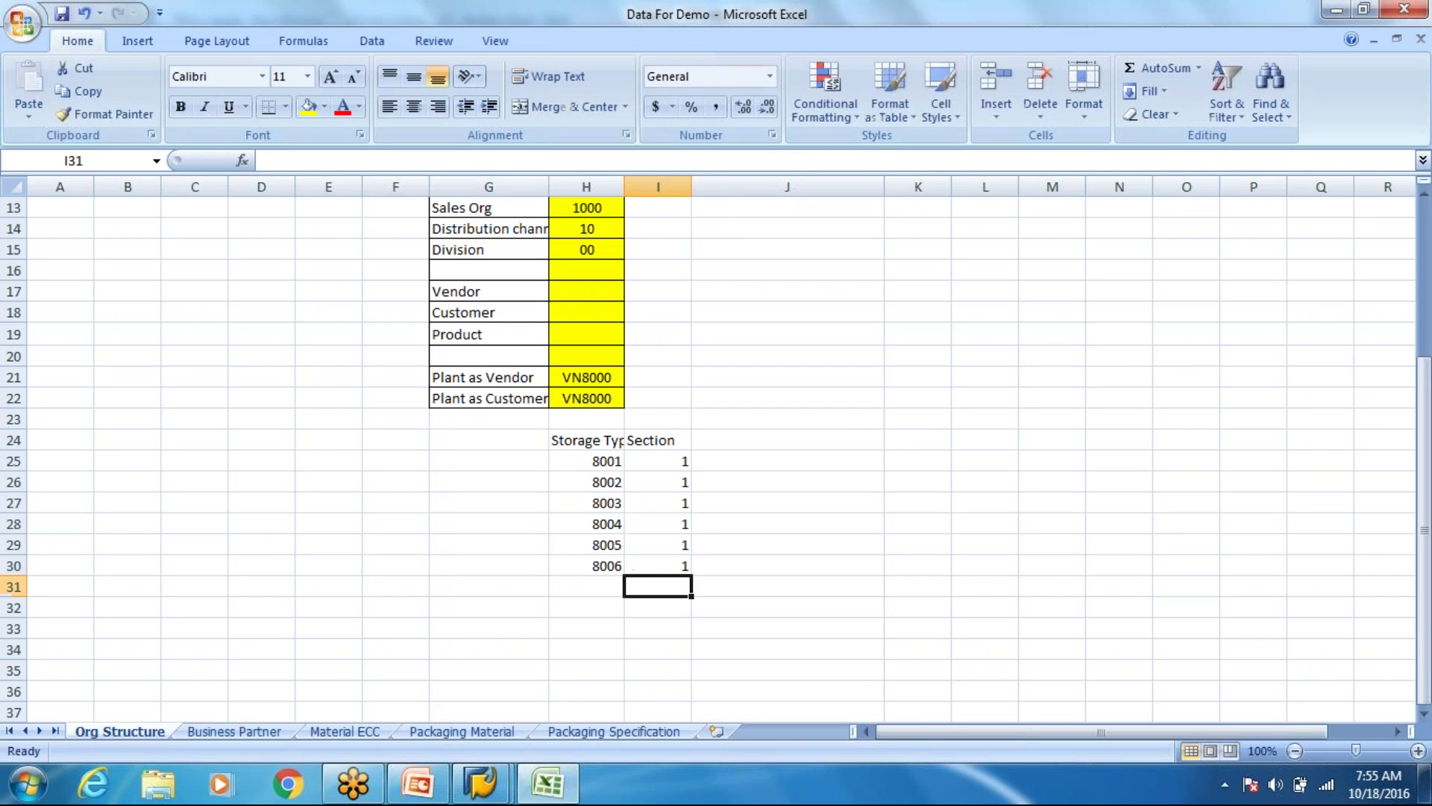
Present the Storage Sections slide, advance to Storage Bins, then exit the slide show.
key("alt+Tab")
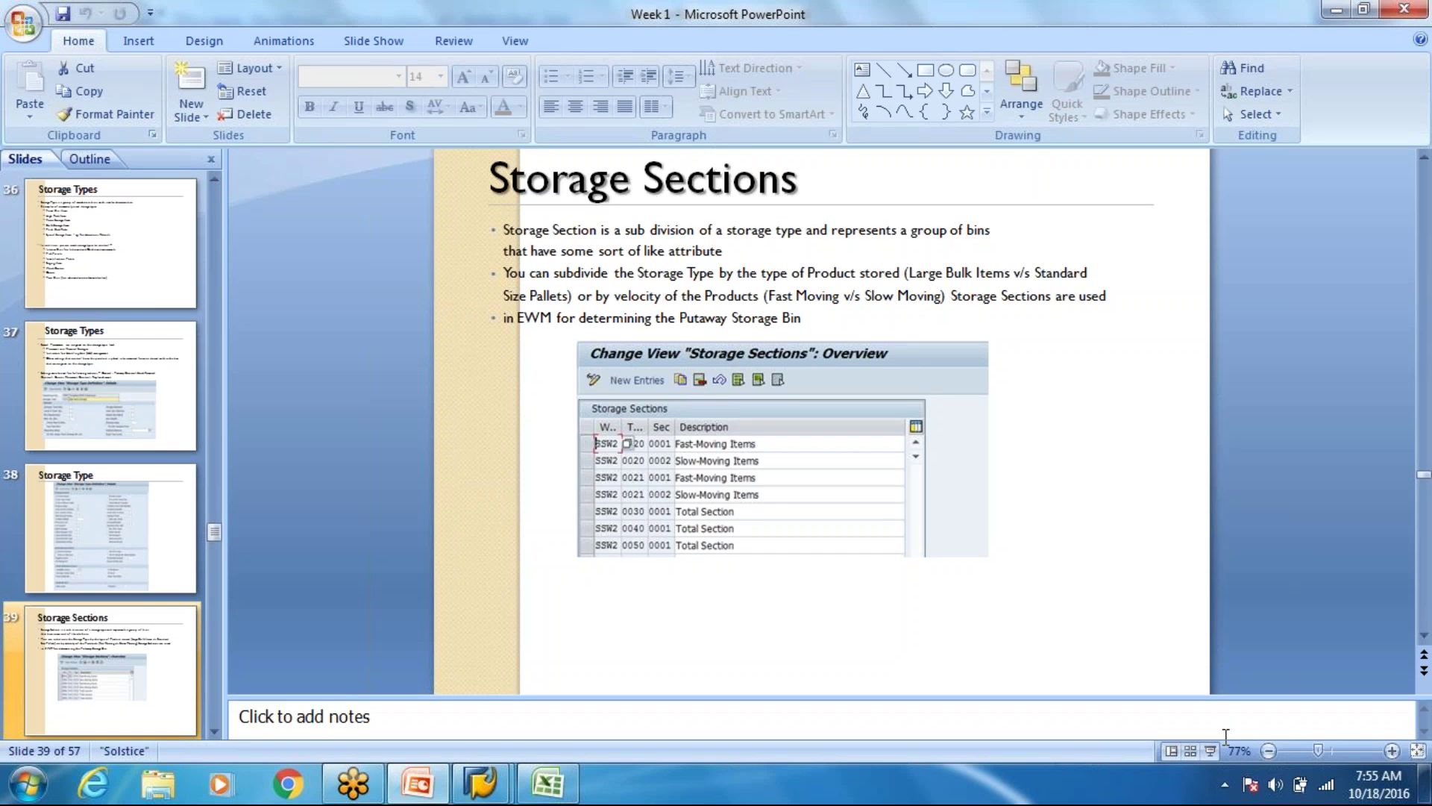
left_click(1210, 751)
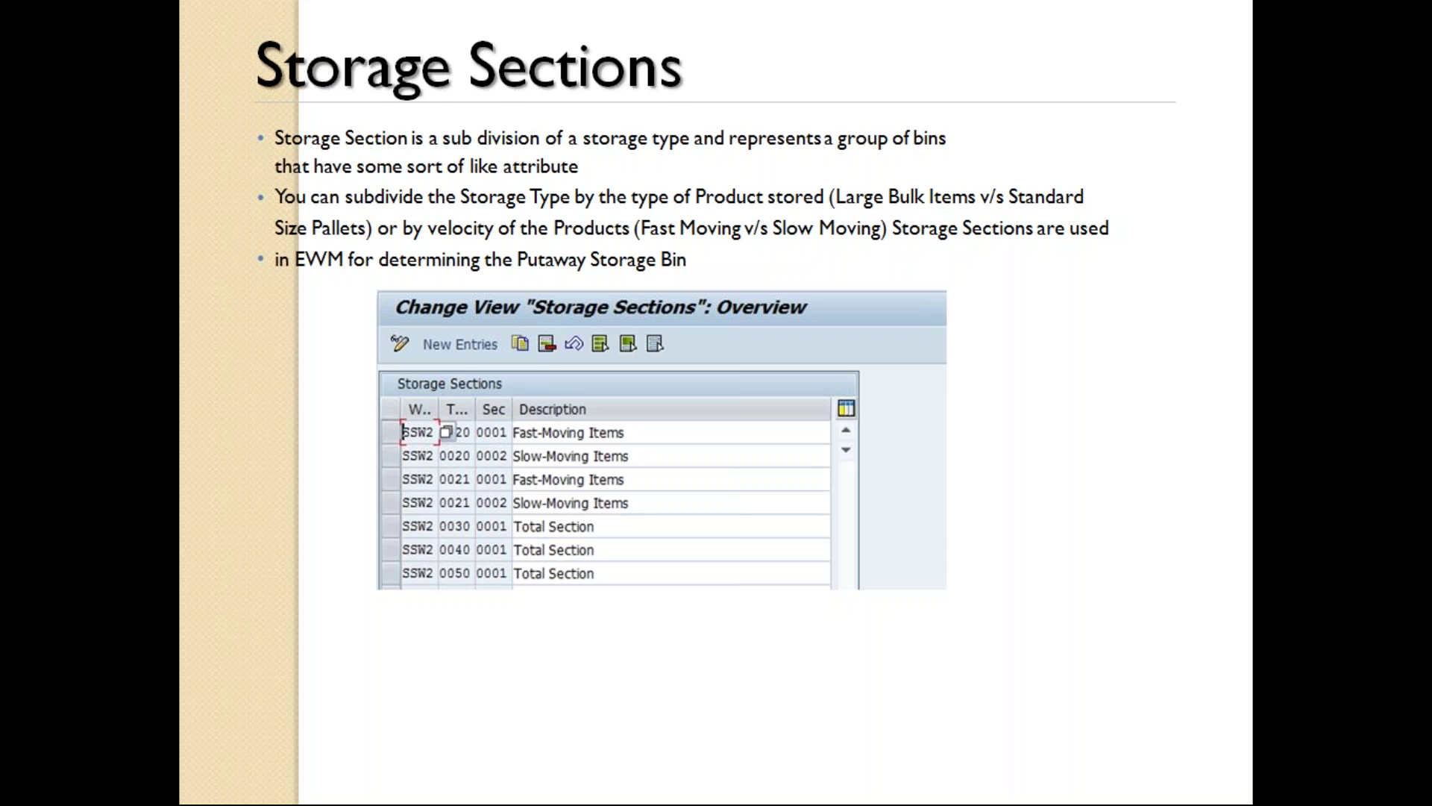
key("Right")
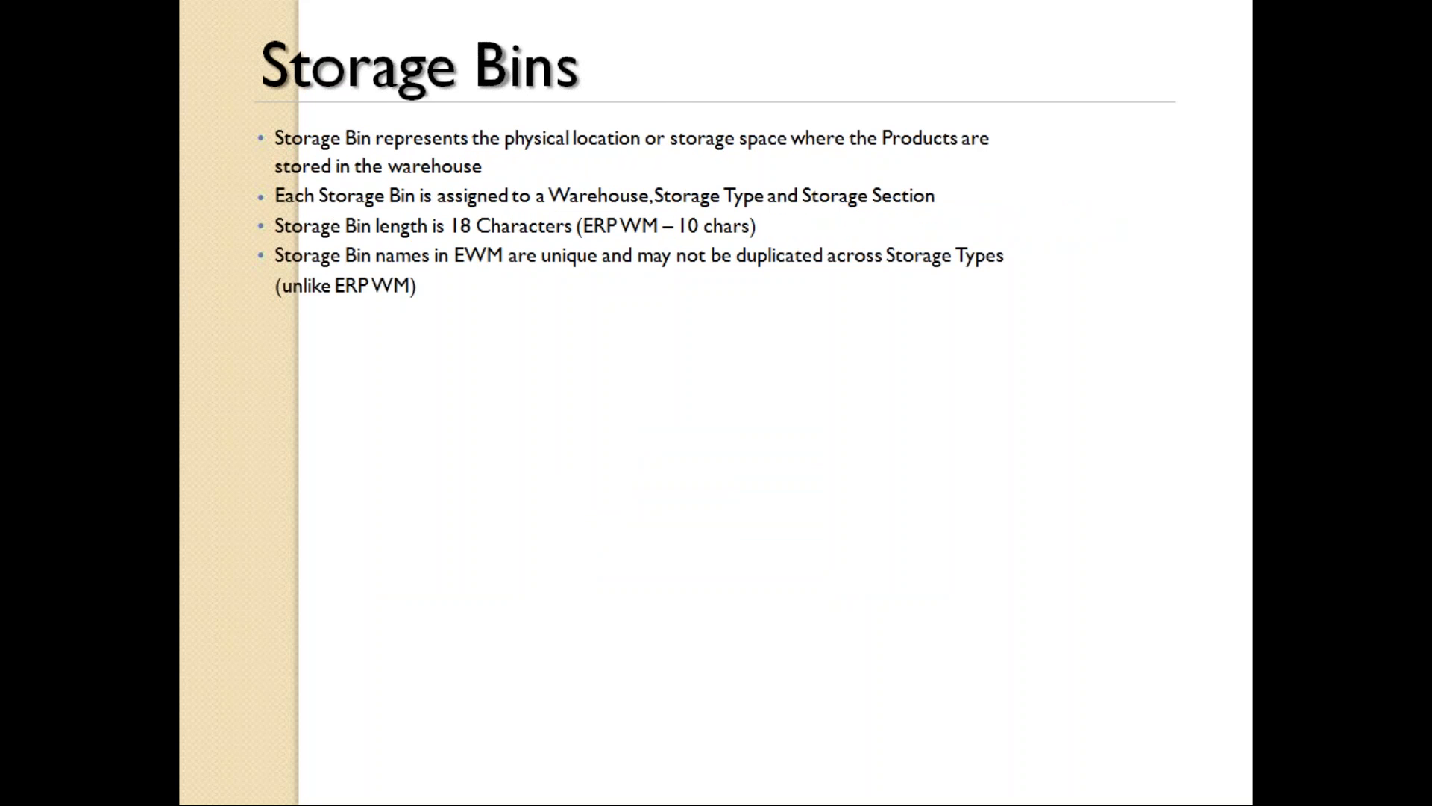
key("Escape")
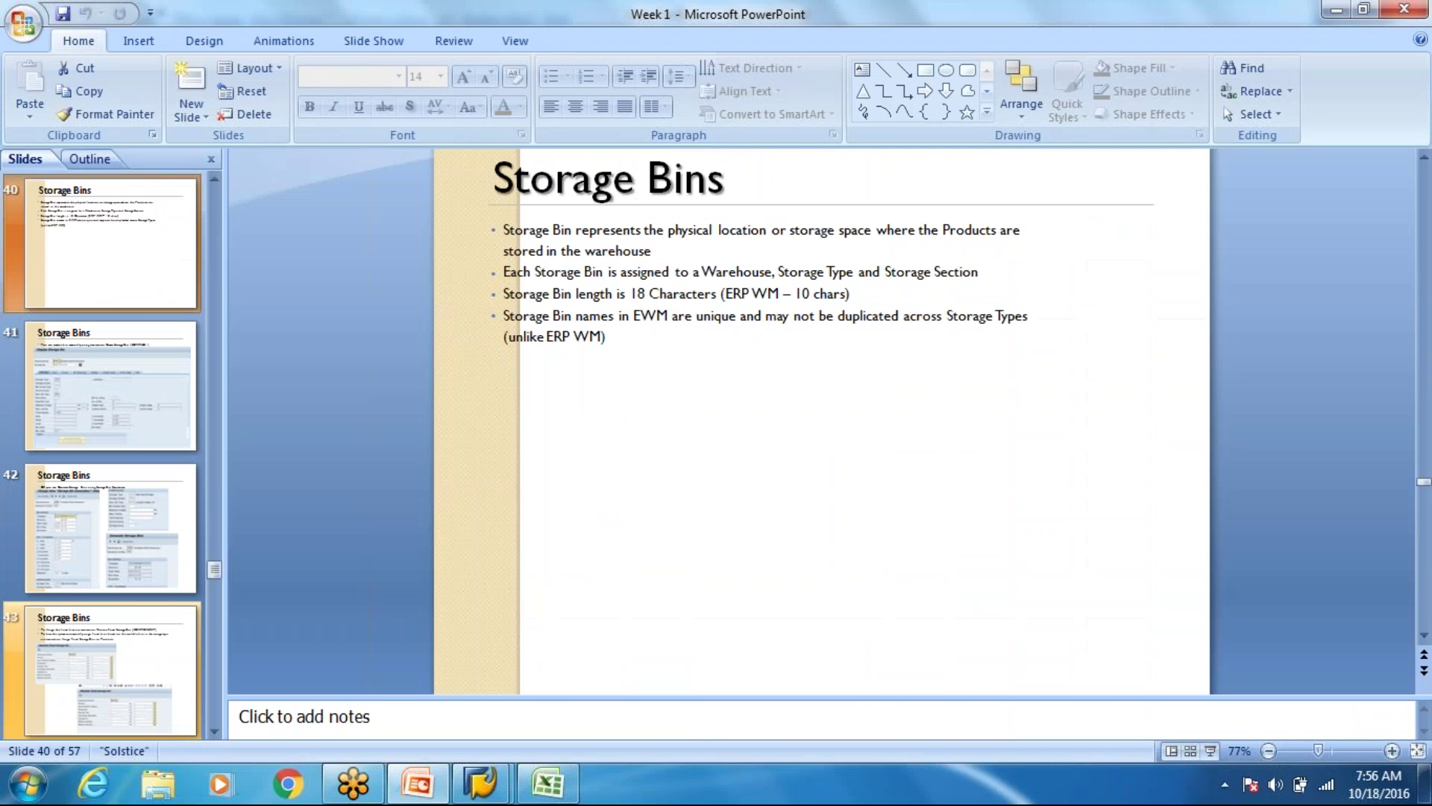
key("alt+Tab")
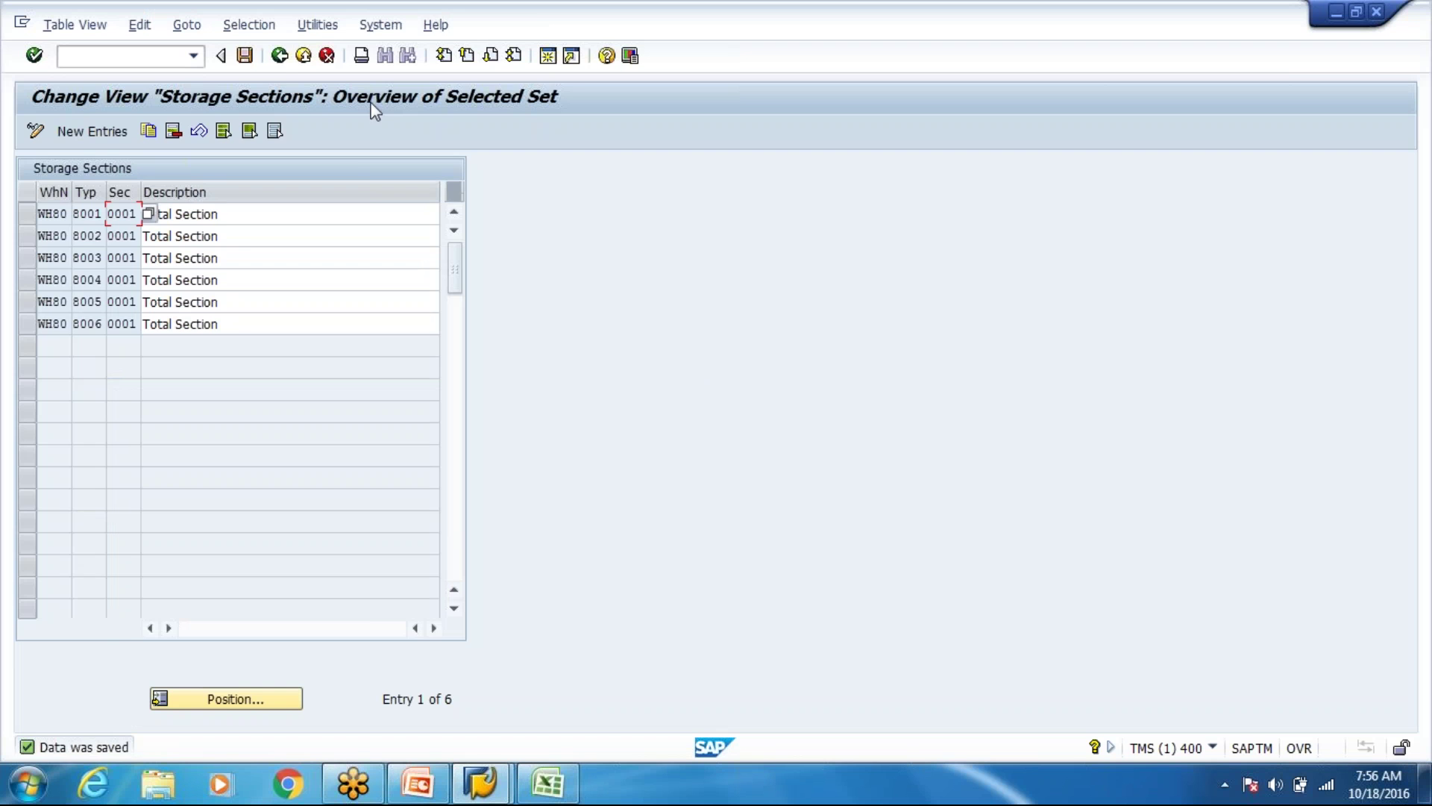
Return SAP to the IMG tree, save and close Data For Demo, and present Storage Bins.
left_click(279, 57)
left_click(280, 56)
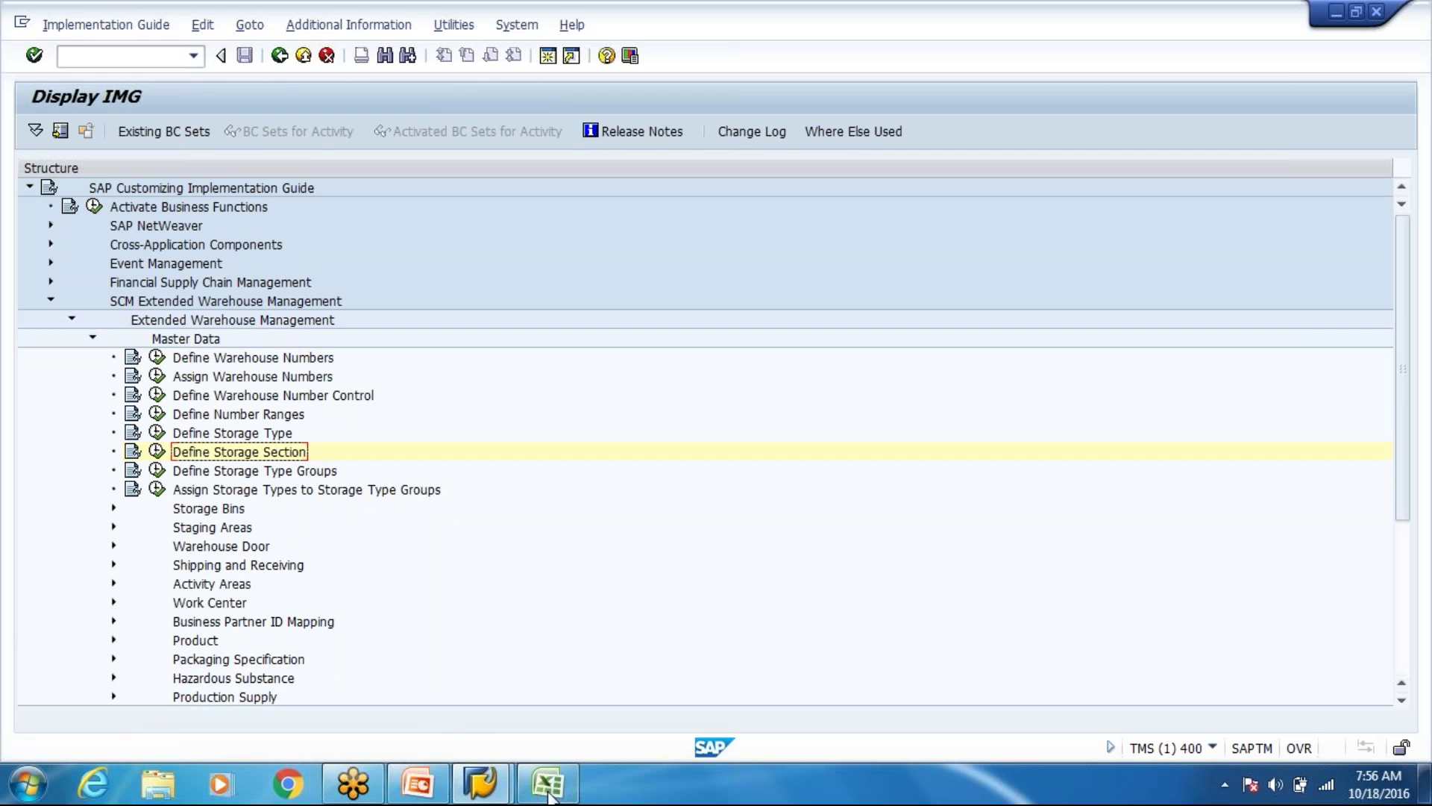
left_click(548, 785)
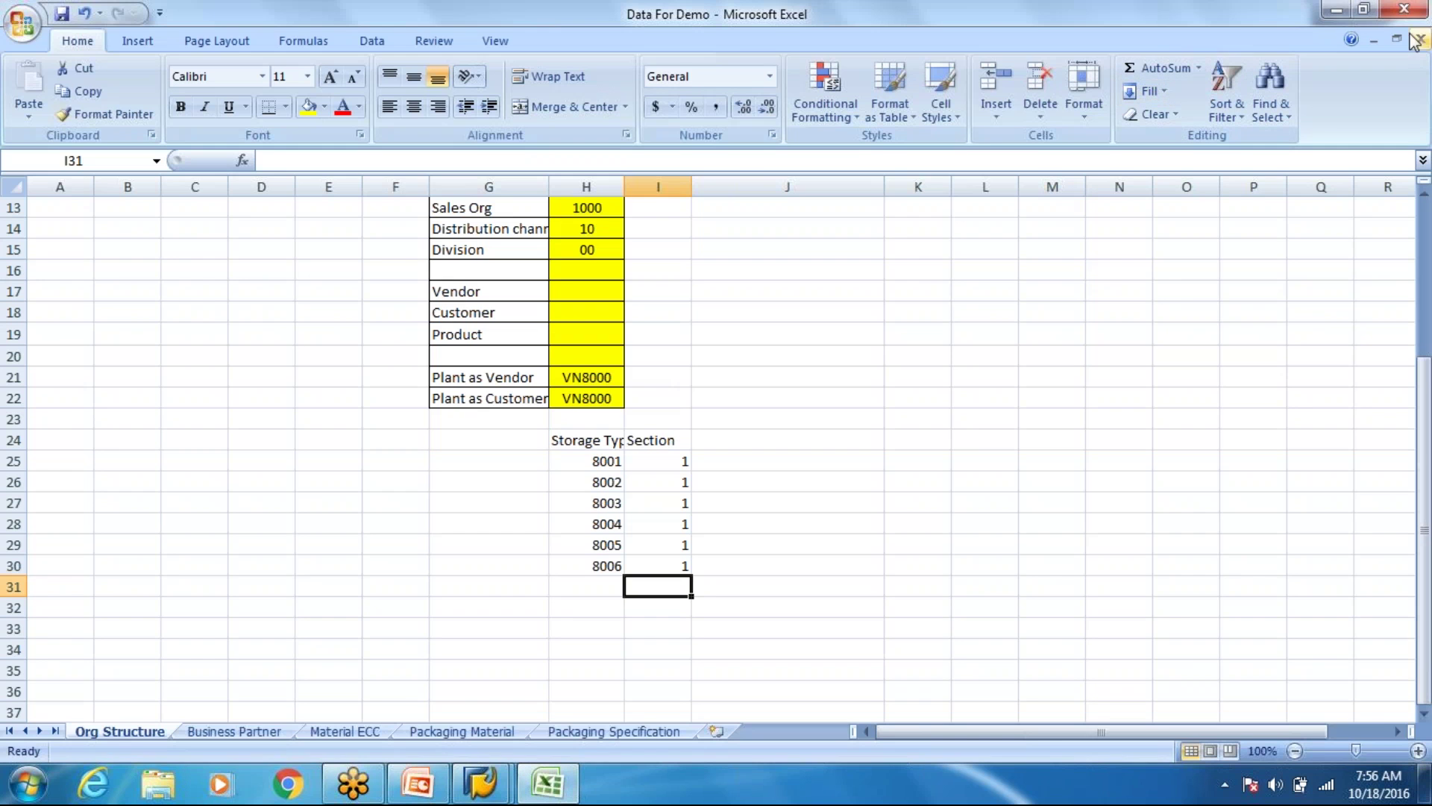
key("alt+F4")
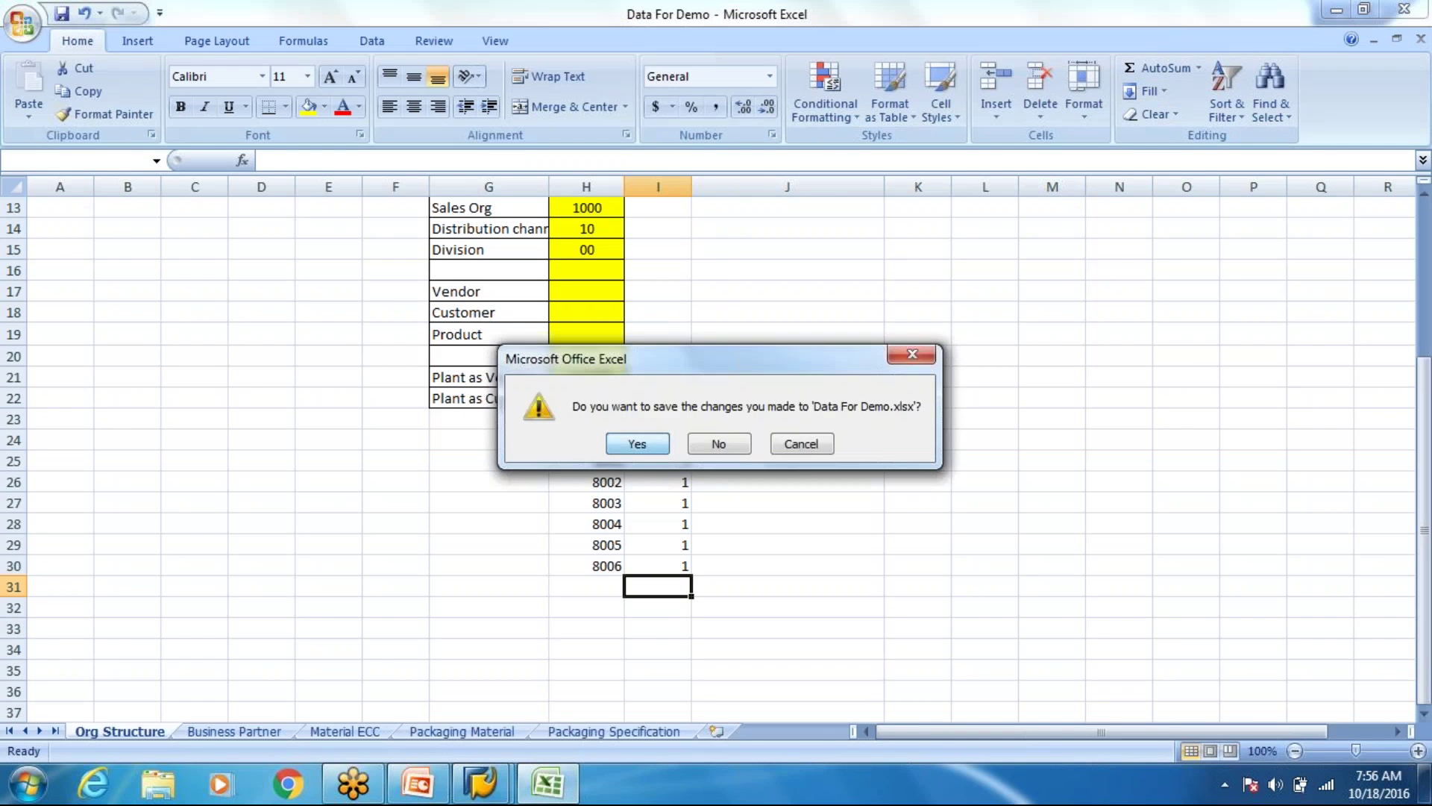
key("Return")
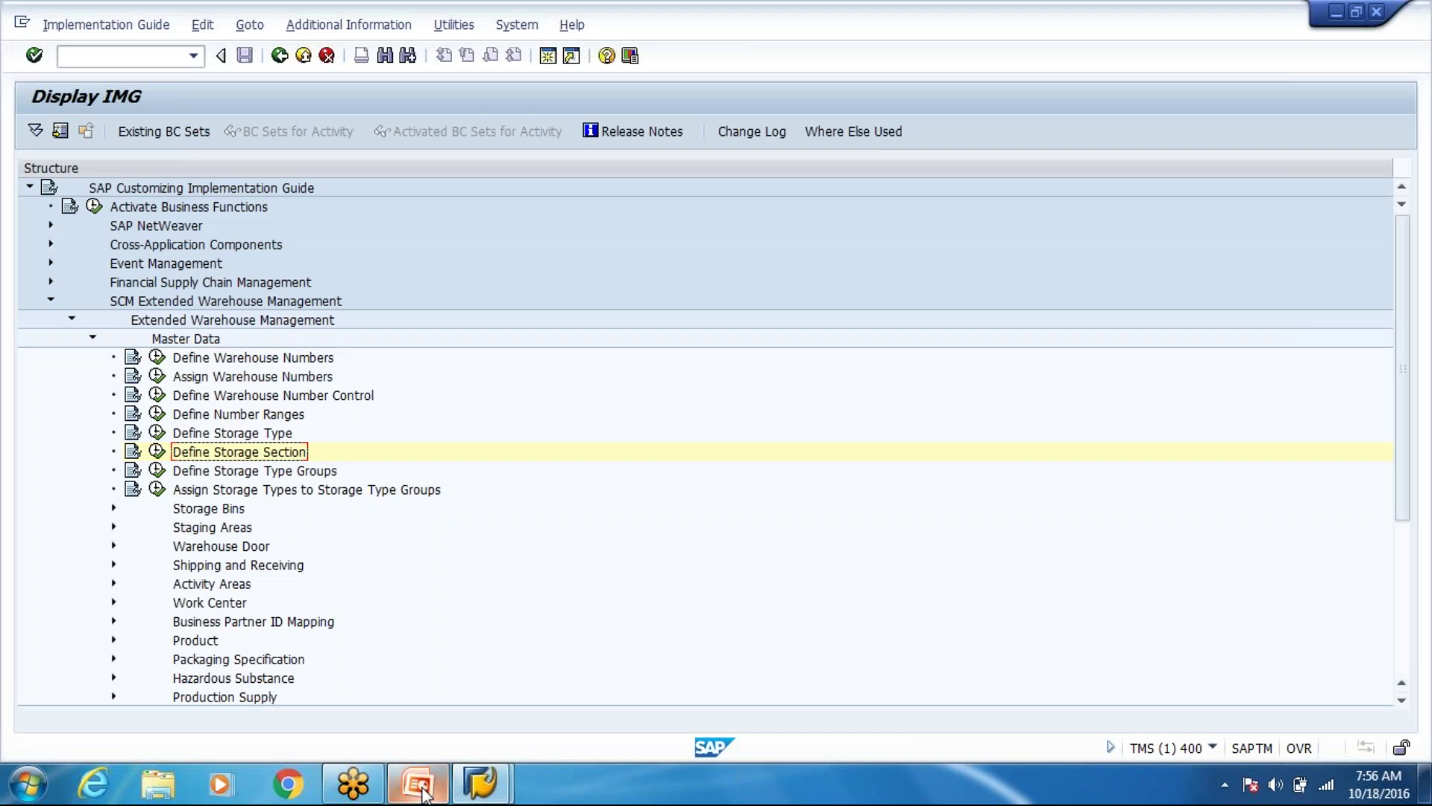
key("alt+Tab")
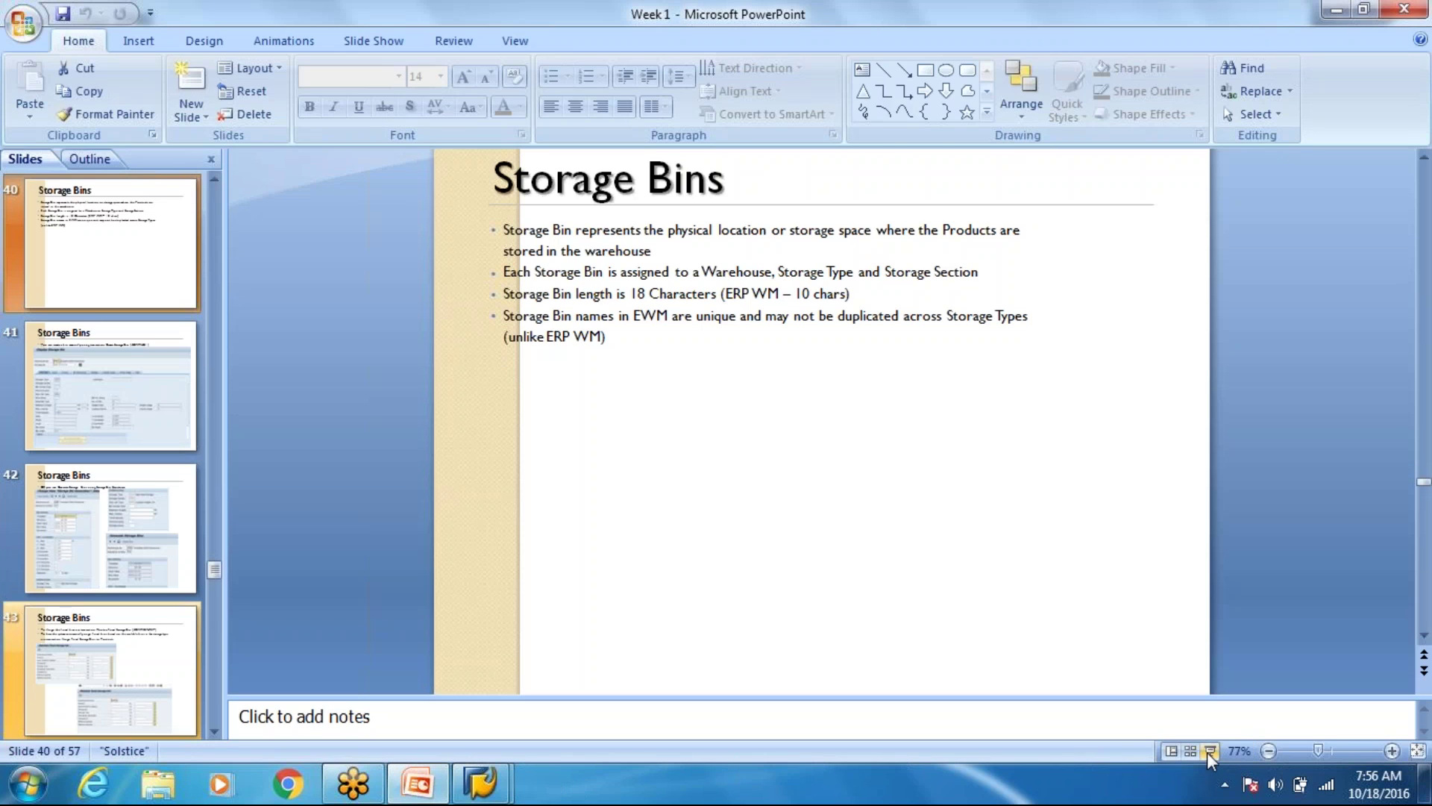
left_click(1210, 751)
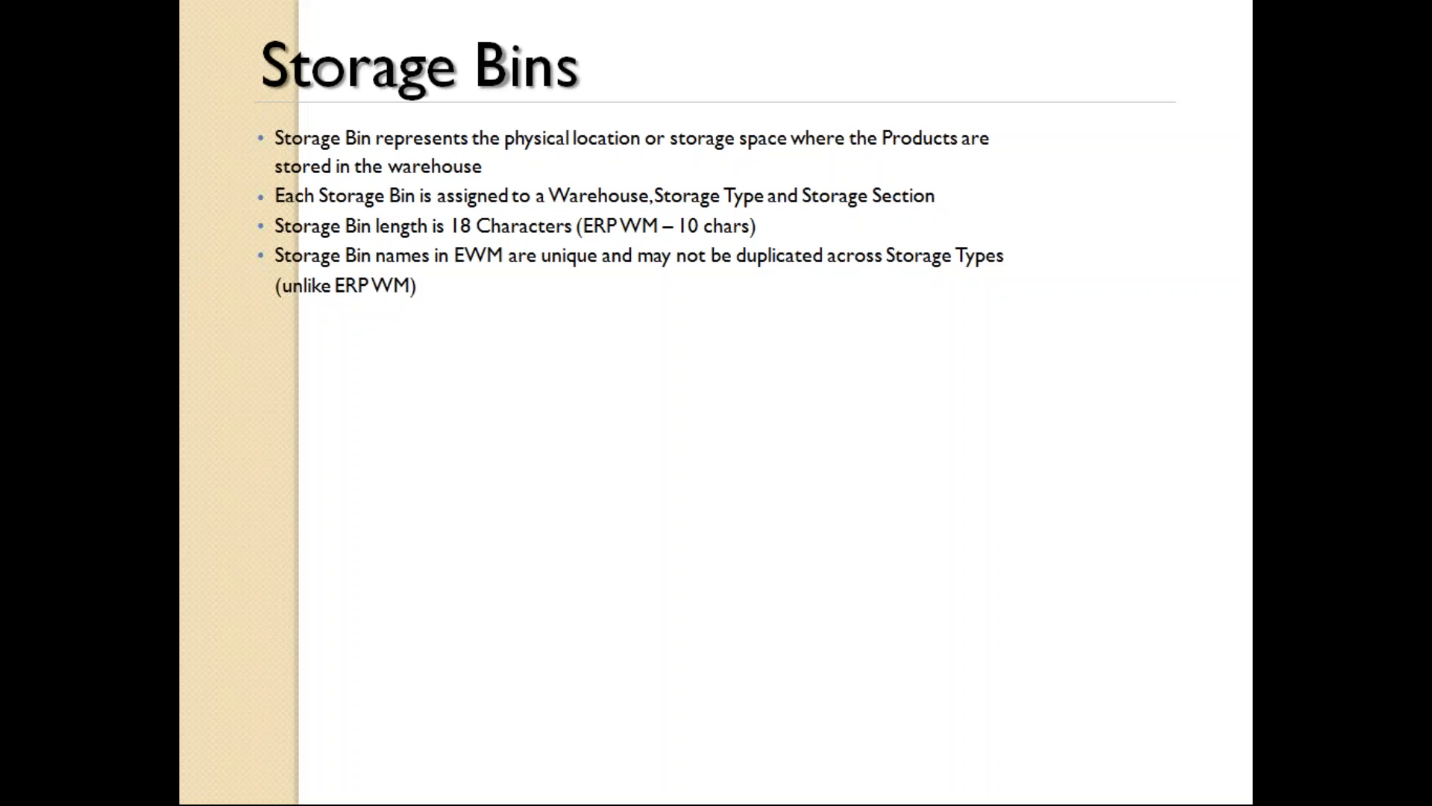